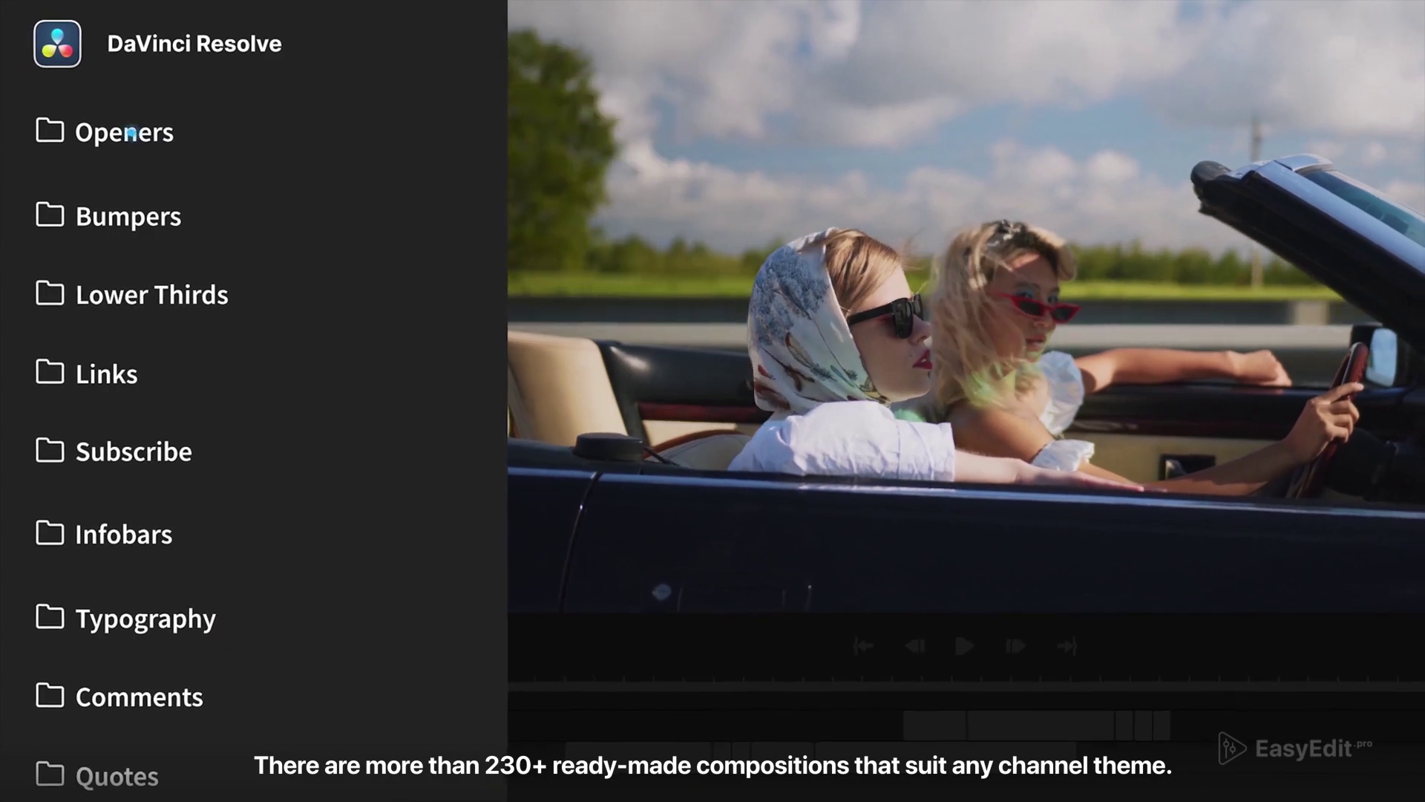
- Start the Youtube Essential Library promo for DaVinci Resolve 17, showing Openers and Bumpers folders
{"action": "left_click", "coordinate": [126, 132]}
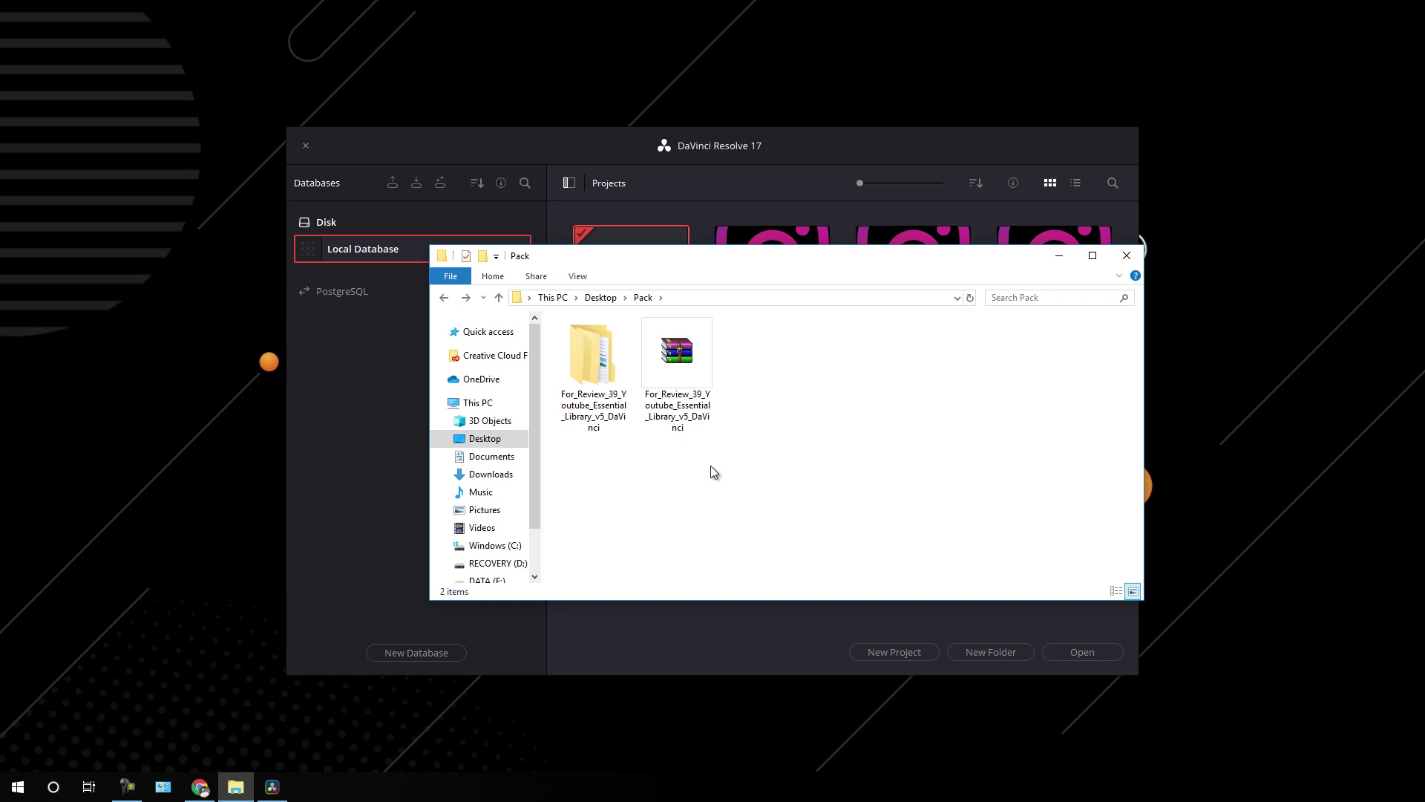
- Enter the 39_Youtube_Essential_Library_v5_DaVinci folder, peek into 01. Project Files, and back out
{"action": "double_click", "coordinate": [592, 401]}
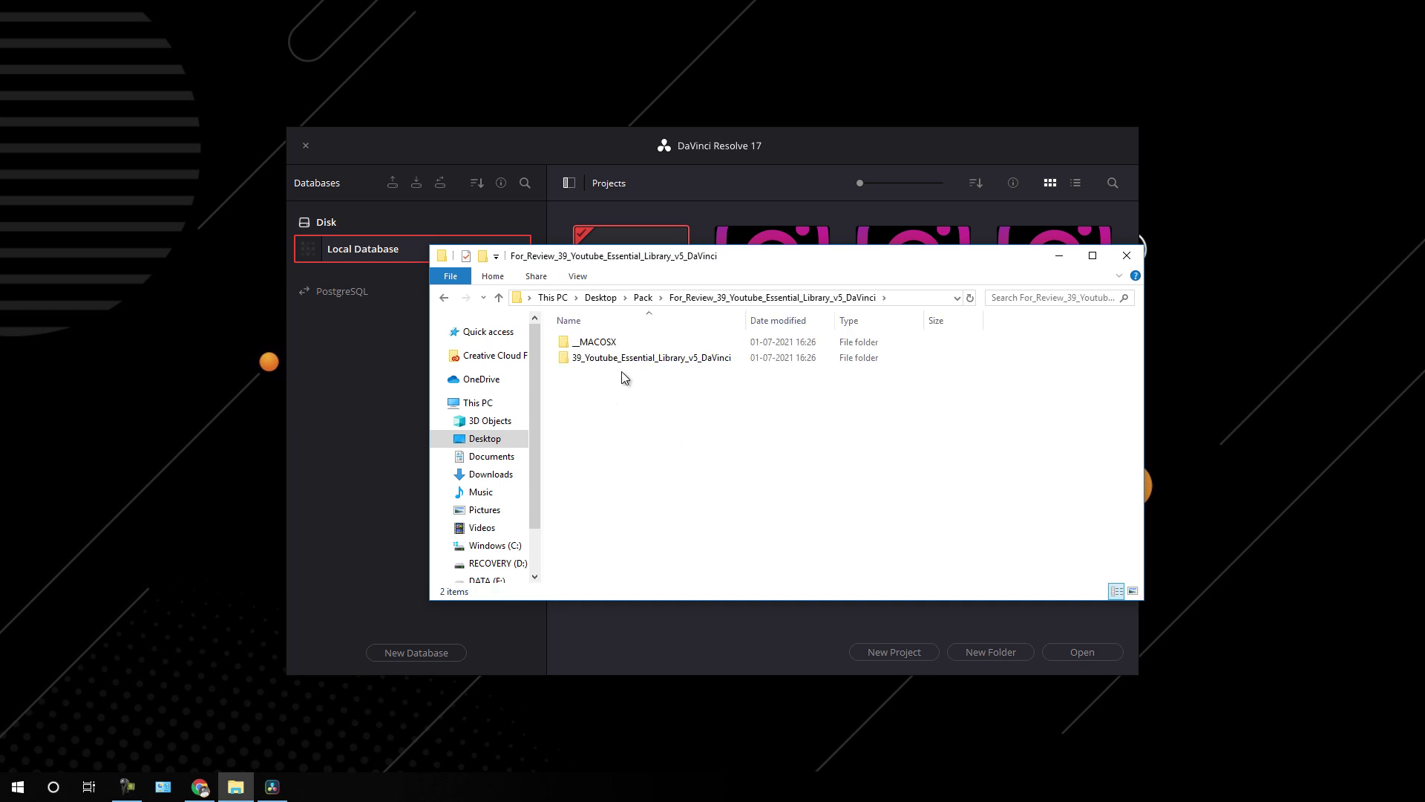
{"action": "double_click", "coordinate": [622, 360]}
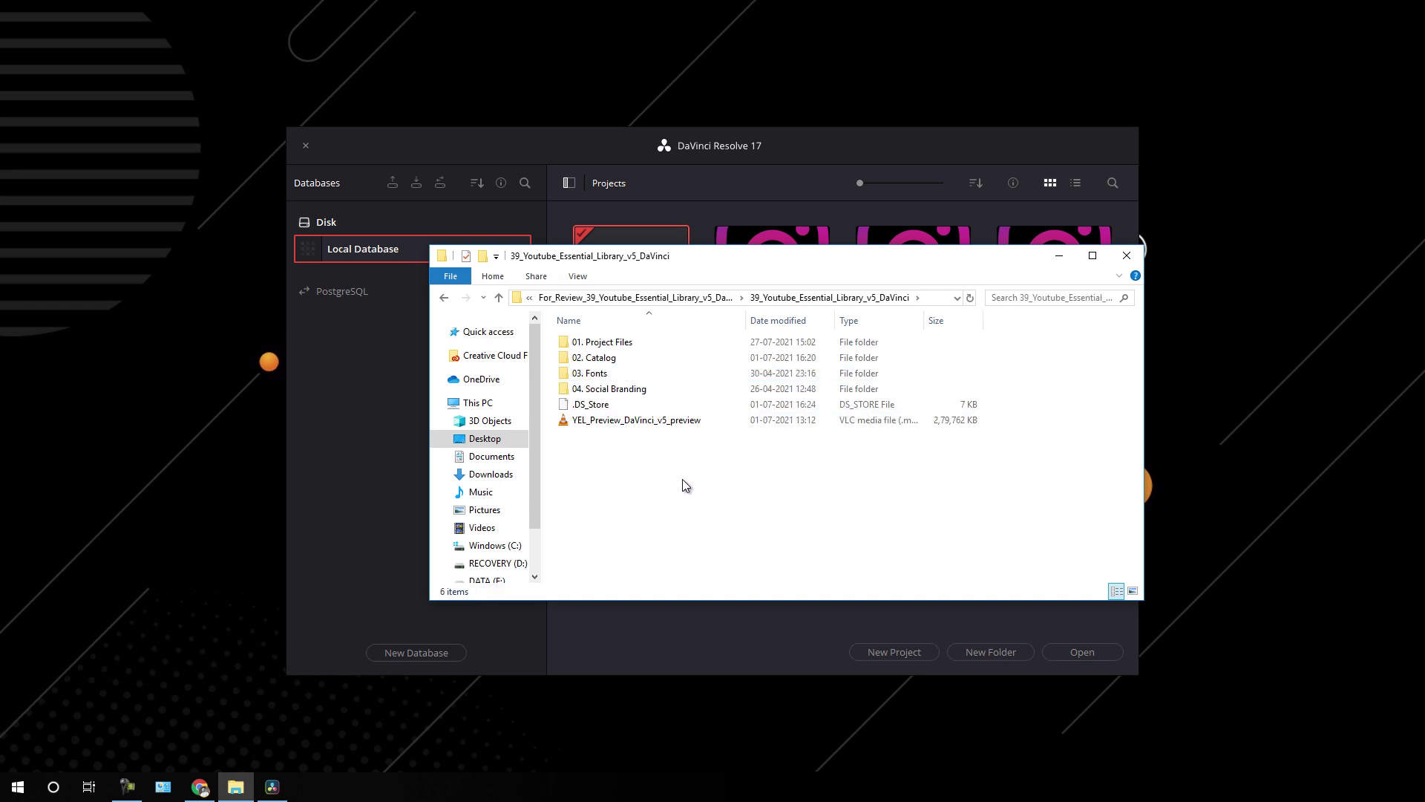
{"action": "double_click", "coordinate": [628, 343]}
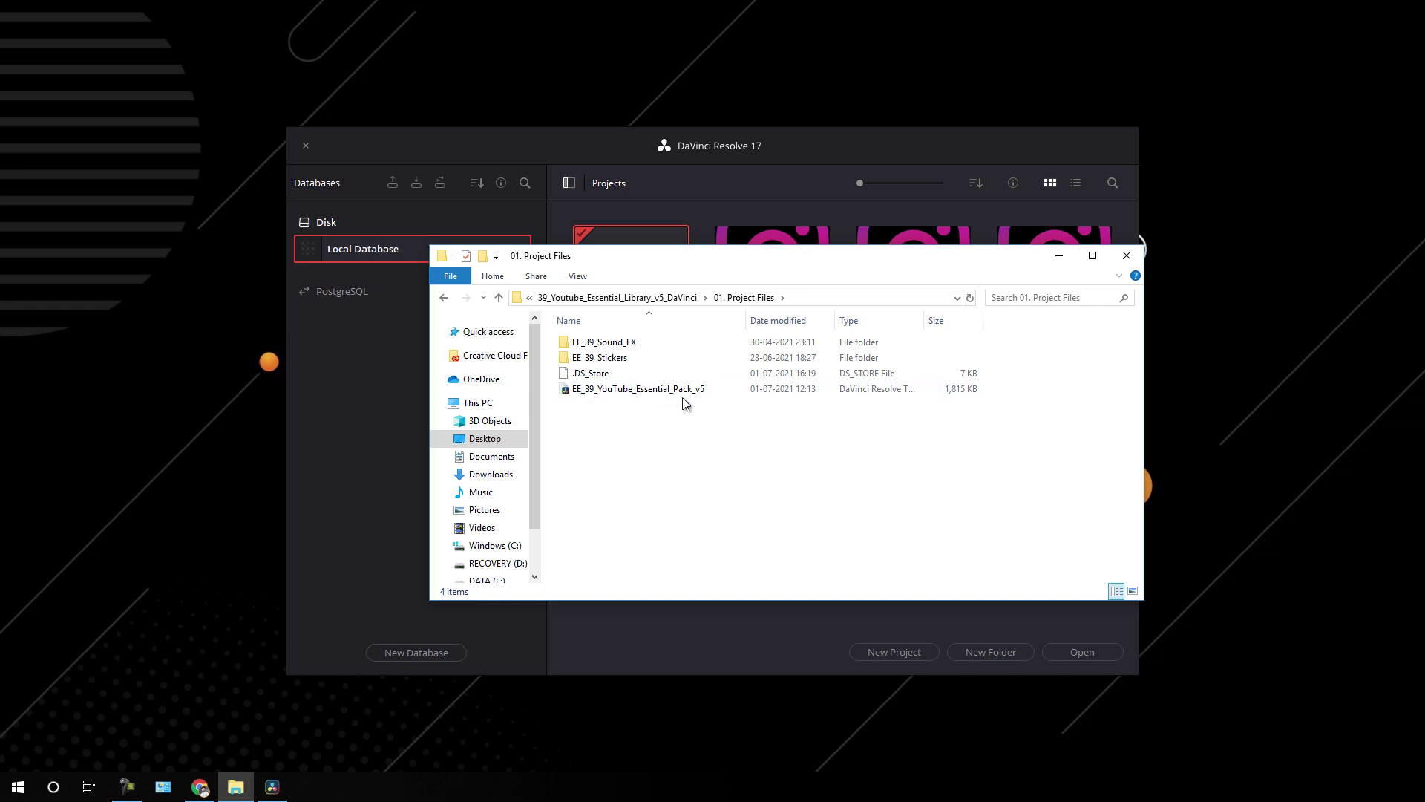
{"action": "left_click", "coordinate": [445, 298]}
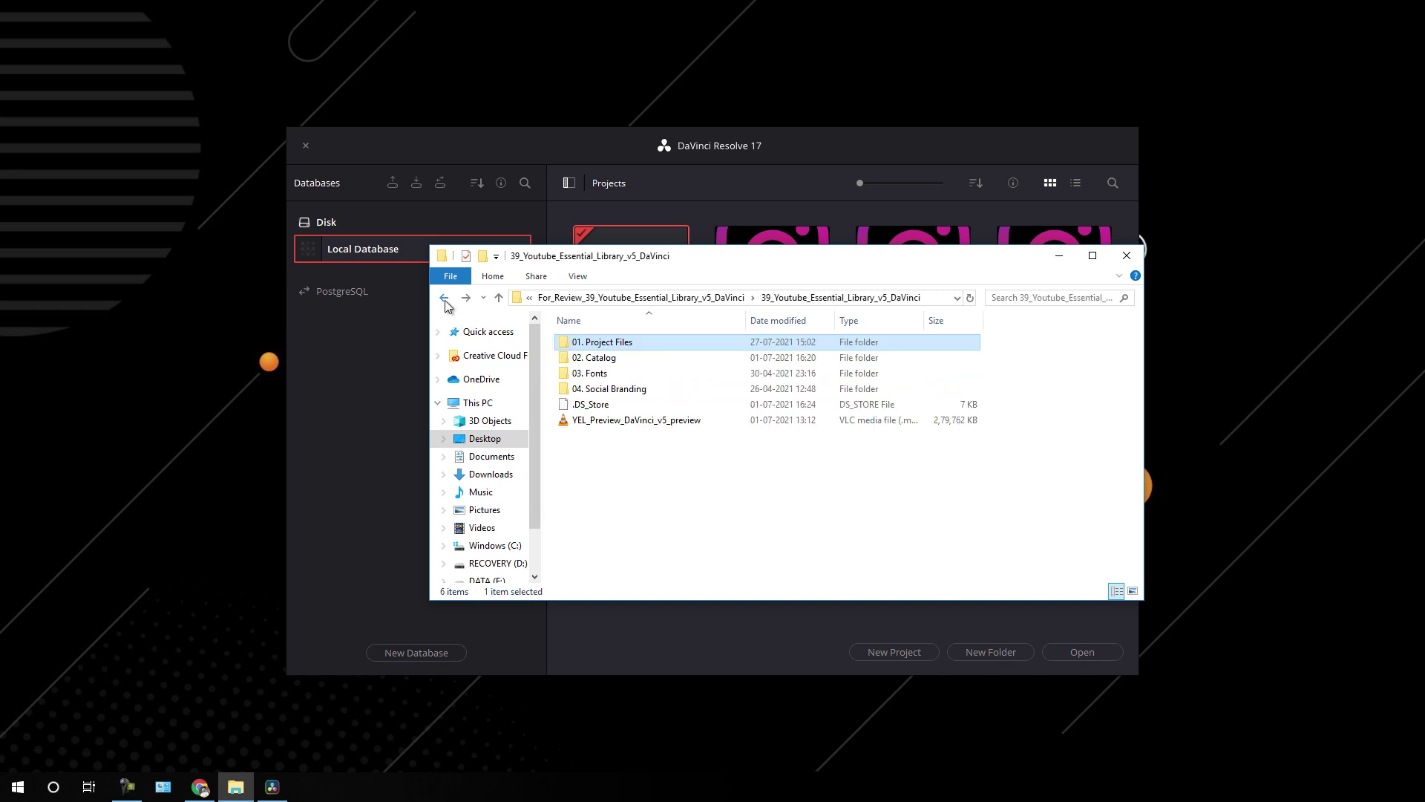
- Open preview.html from the 02. Catalog folder in the browser
{"action": "double_click", "coordinate": [621, 359]}
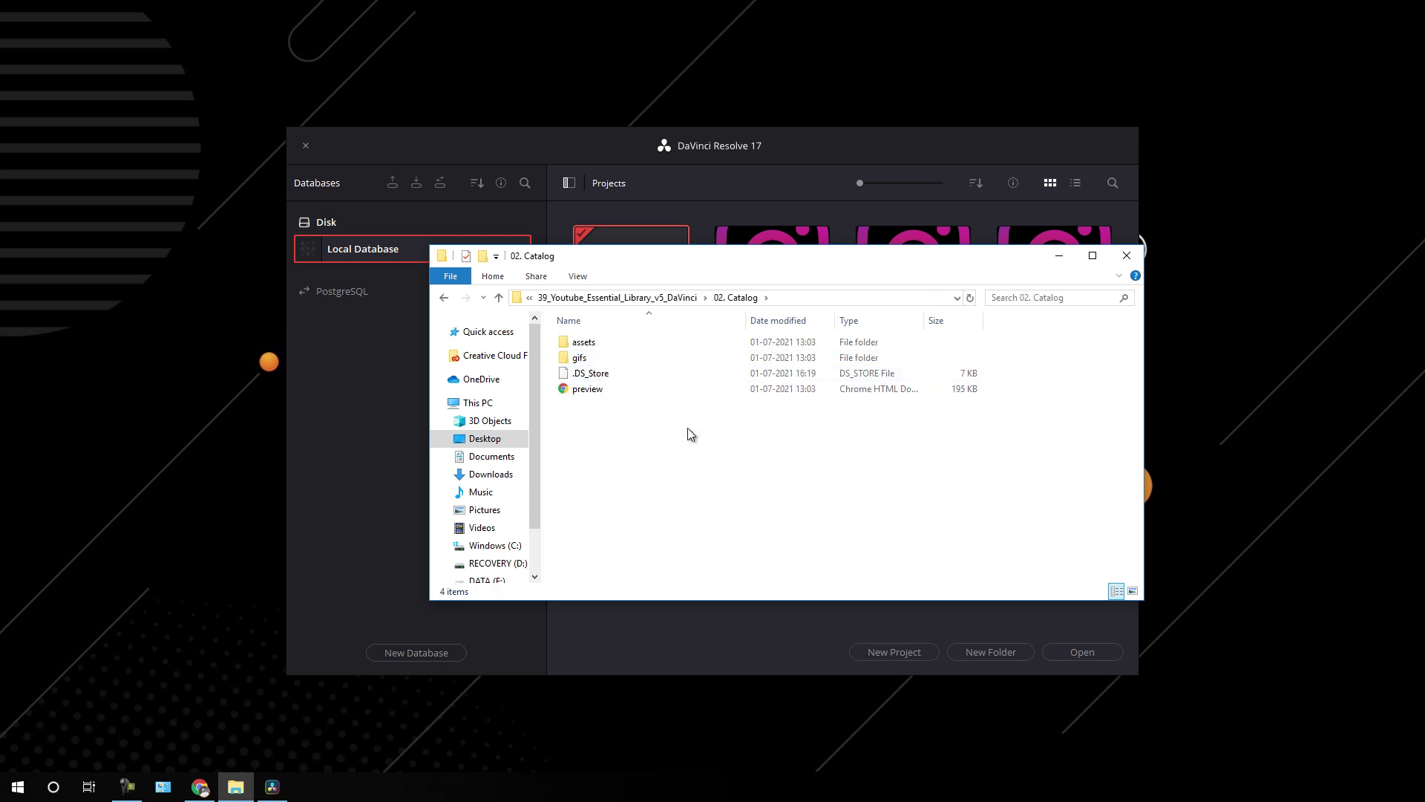
{"action": "left_click", "coordinate": [605, 395]}
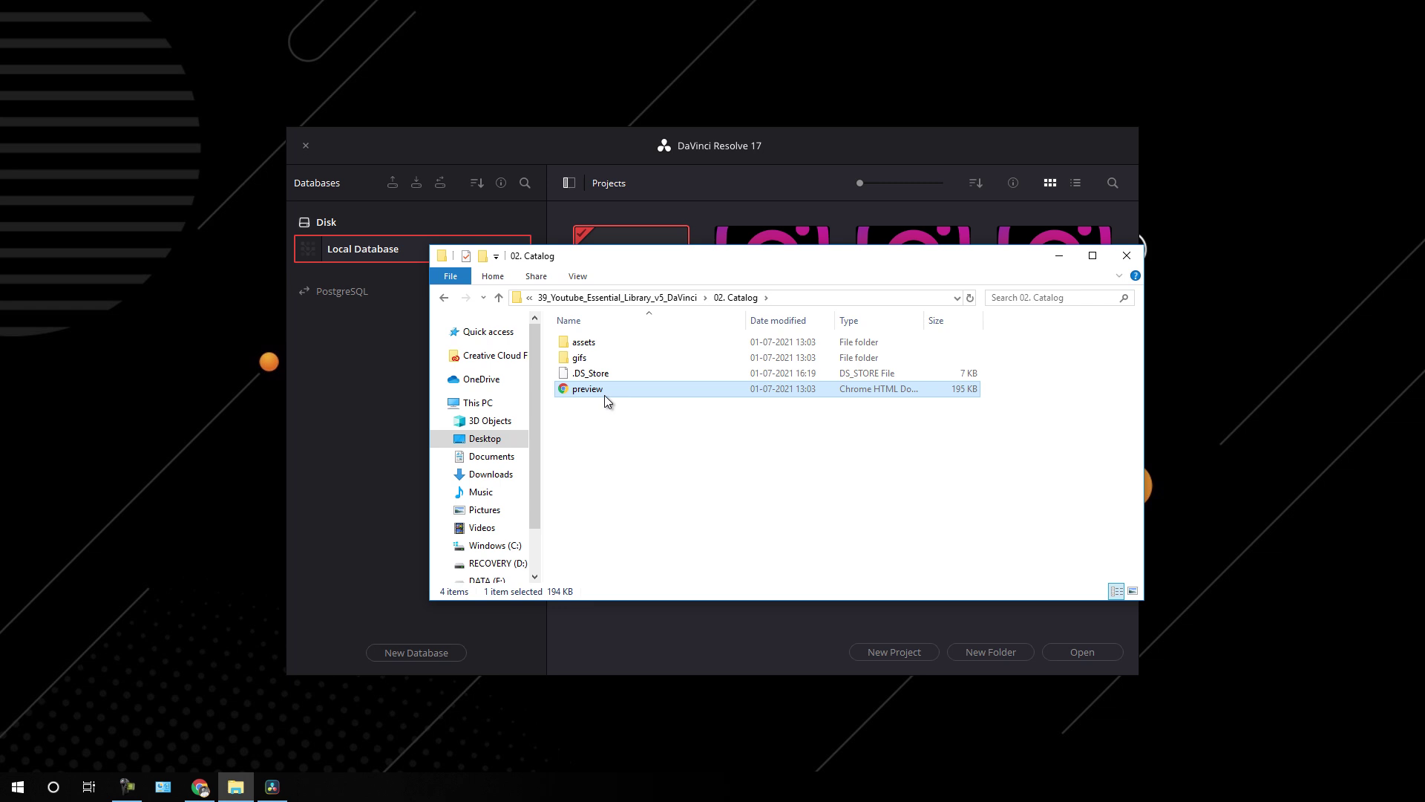
{"action": "double_click", "coordinate": [604, 395]}
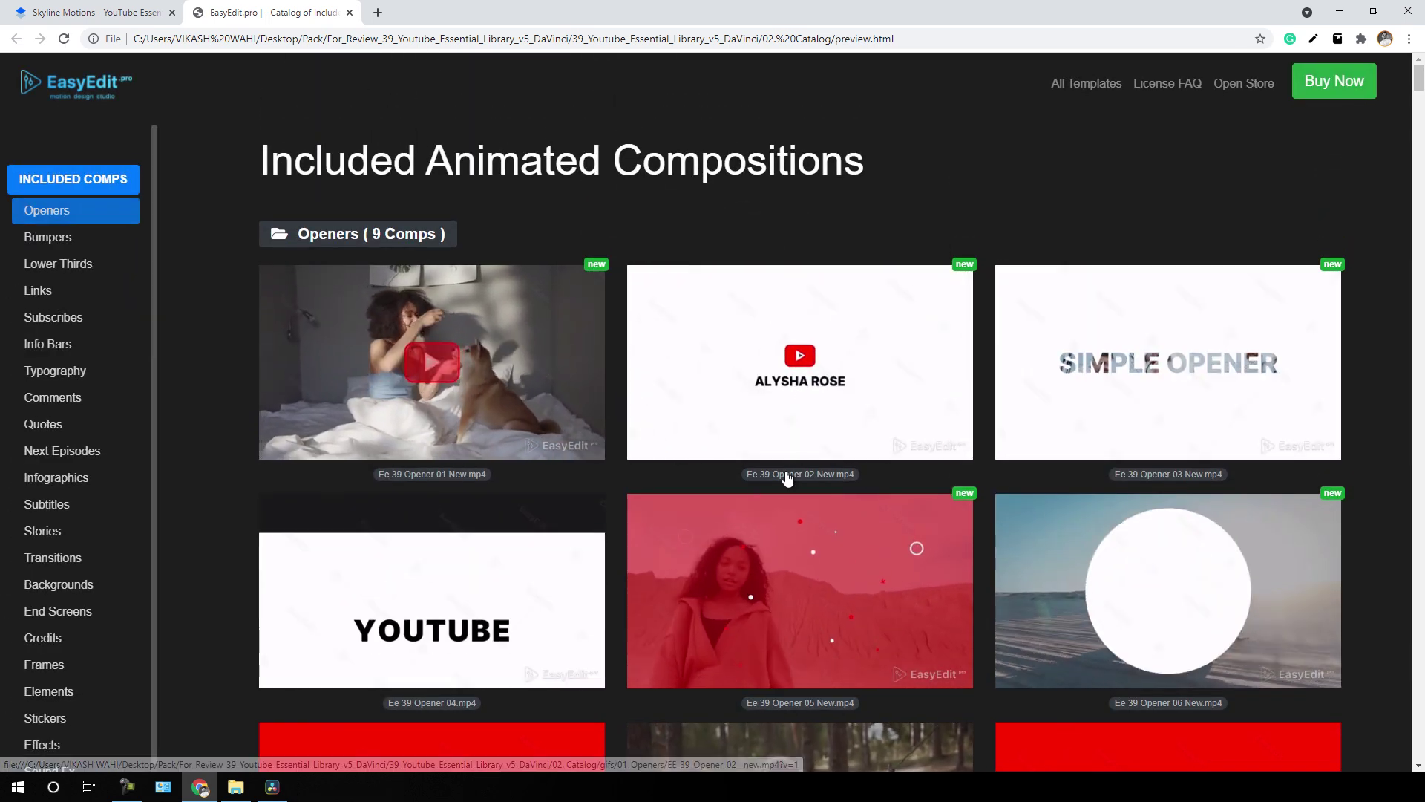
- Scroll through the EasyEdit catalog's list of included animated compositions
{"action": "scroll", "coordinate": [996, 467], "scroll_direction": "down", "scroll_amount": 3}
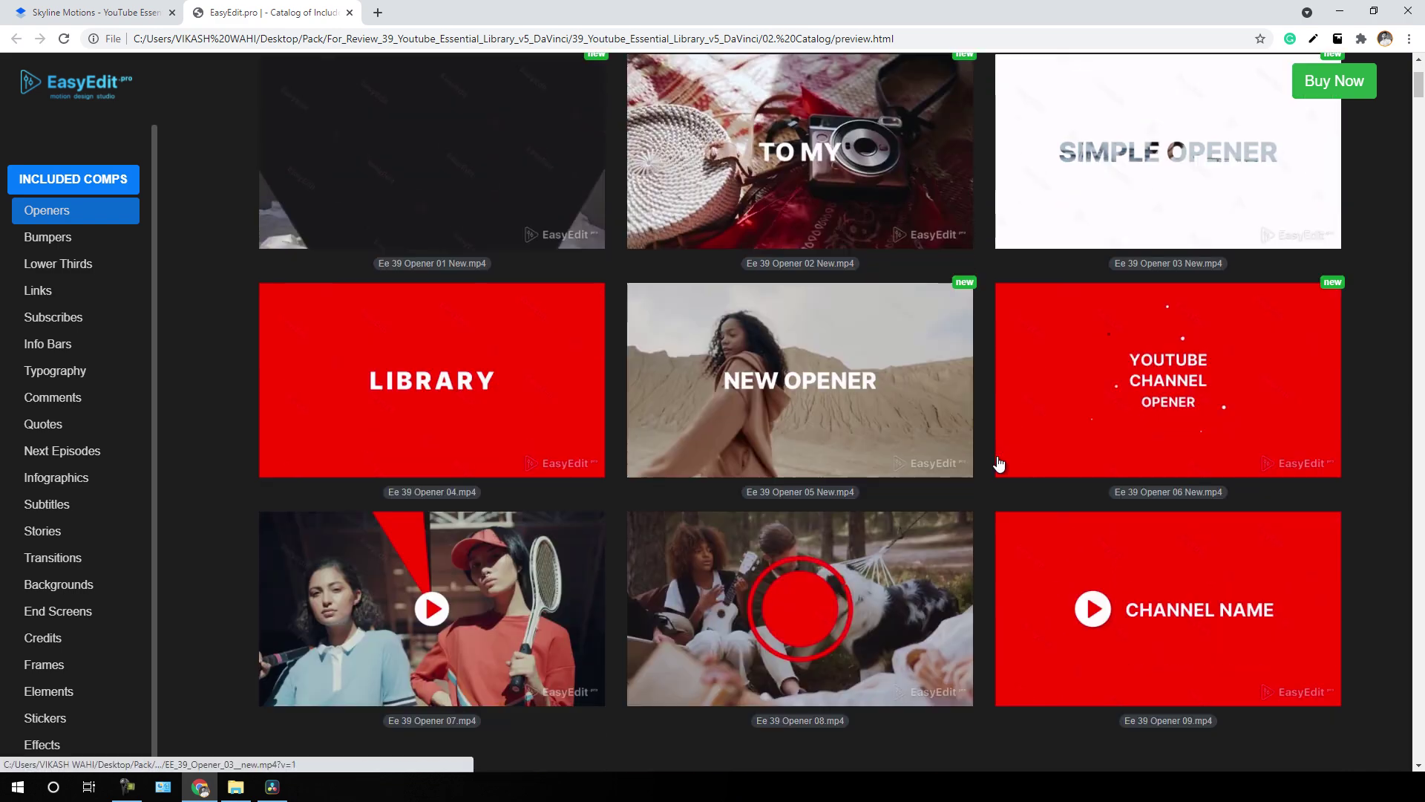
{"action": "scroll", "coordinate": [987, 446], "scroll_direction": "up", "scroll_amount": 3}
{"action": "scroll", "coordinate": [968, 423], "scroll_direction": "down", "scroll_amount": 5}
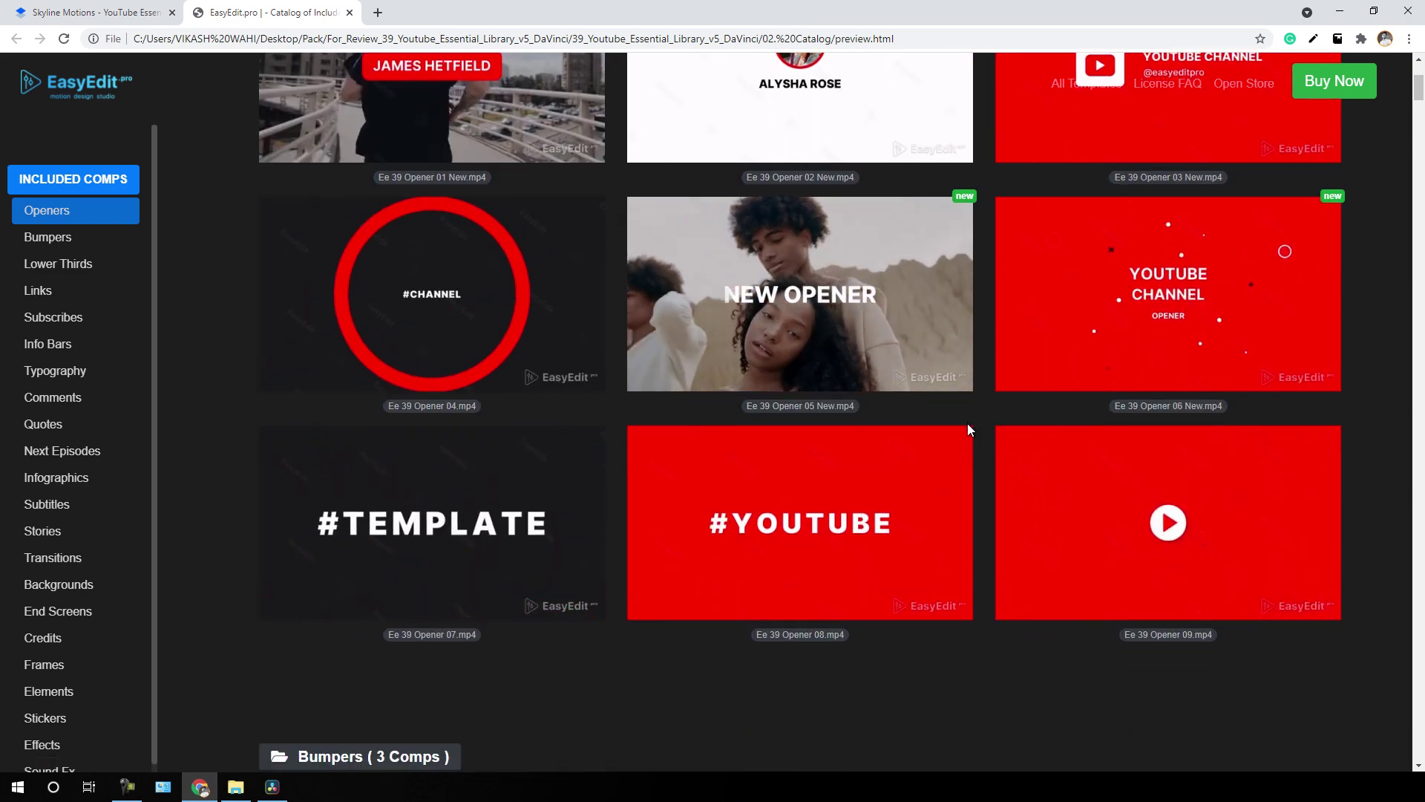
{"action": "scroll", "coordinate": [968, 424], "scroll_direction": "down", "scroll_amount": 3}
{"action": "scroll", "coordinate": [968, 430], "scroll_direction": "down", "scroll_amount": 2}
{"action": "scroll", "coordinate": [968, 431], "scroll_direction": "down", "scroll_amount": 3}
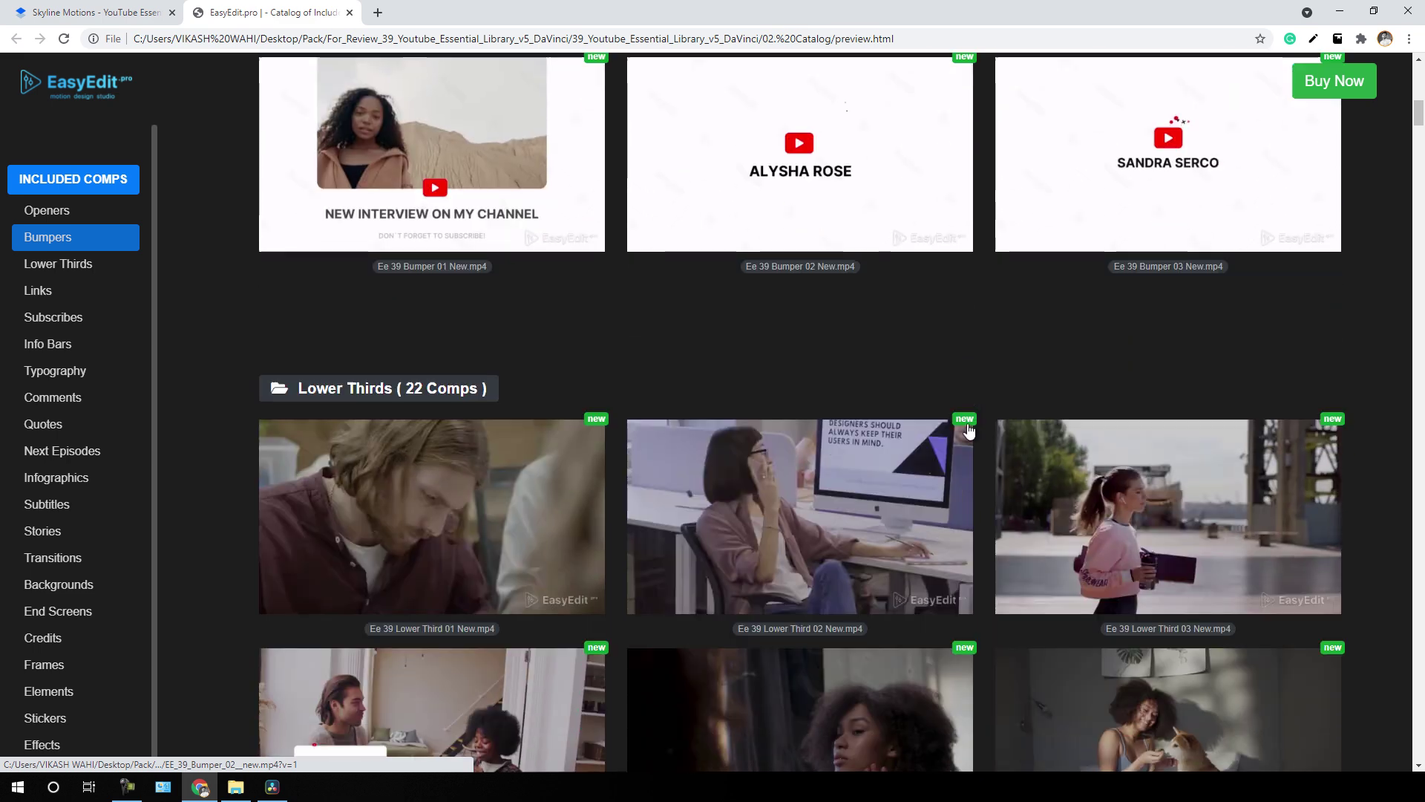
{"action": "scroll", "coordinate": [102, 376], "scroll_direction": "down", "scroll_amount": 2}
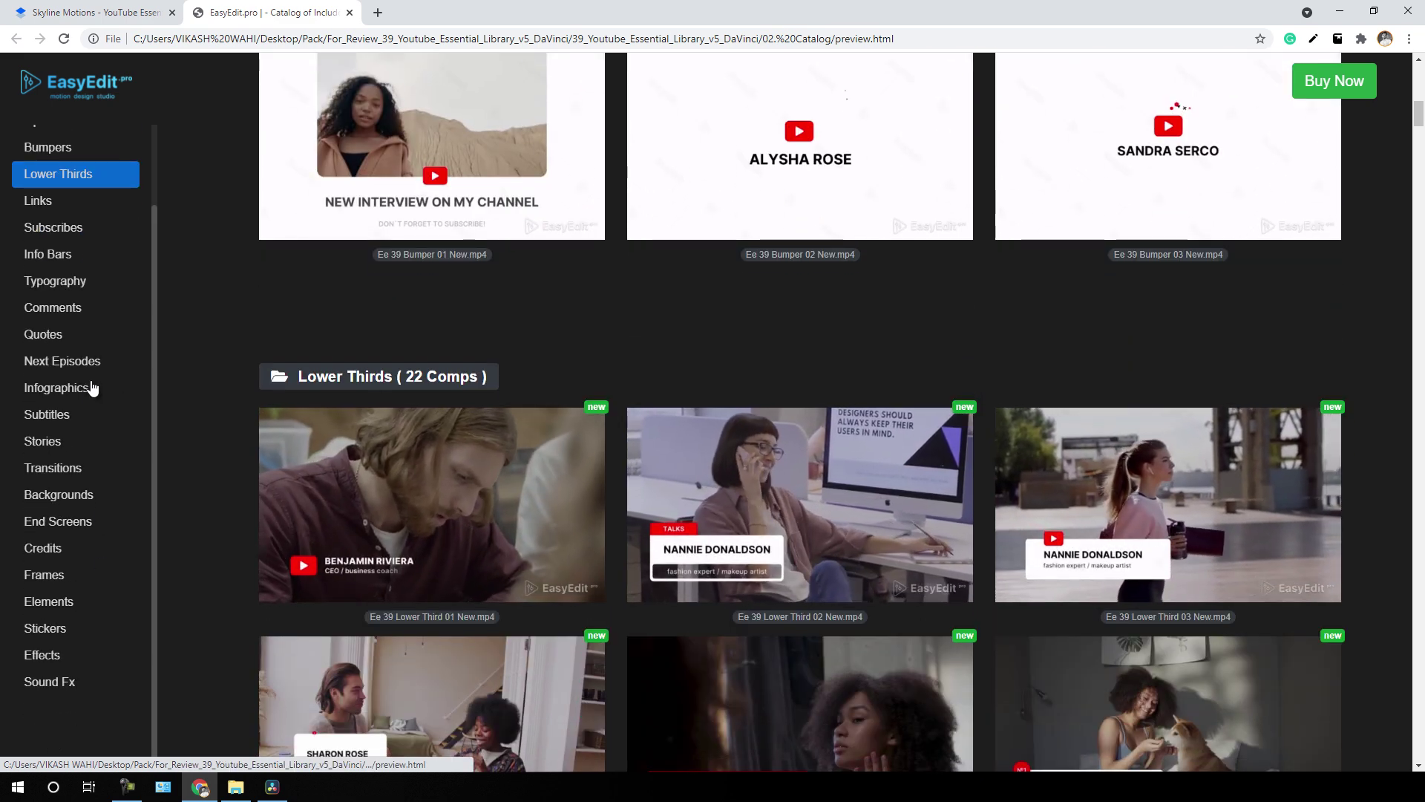
{"action": "scroll", "coordinate": [97, 334], "scroll_direction": "up", "scroll_amount": 2}
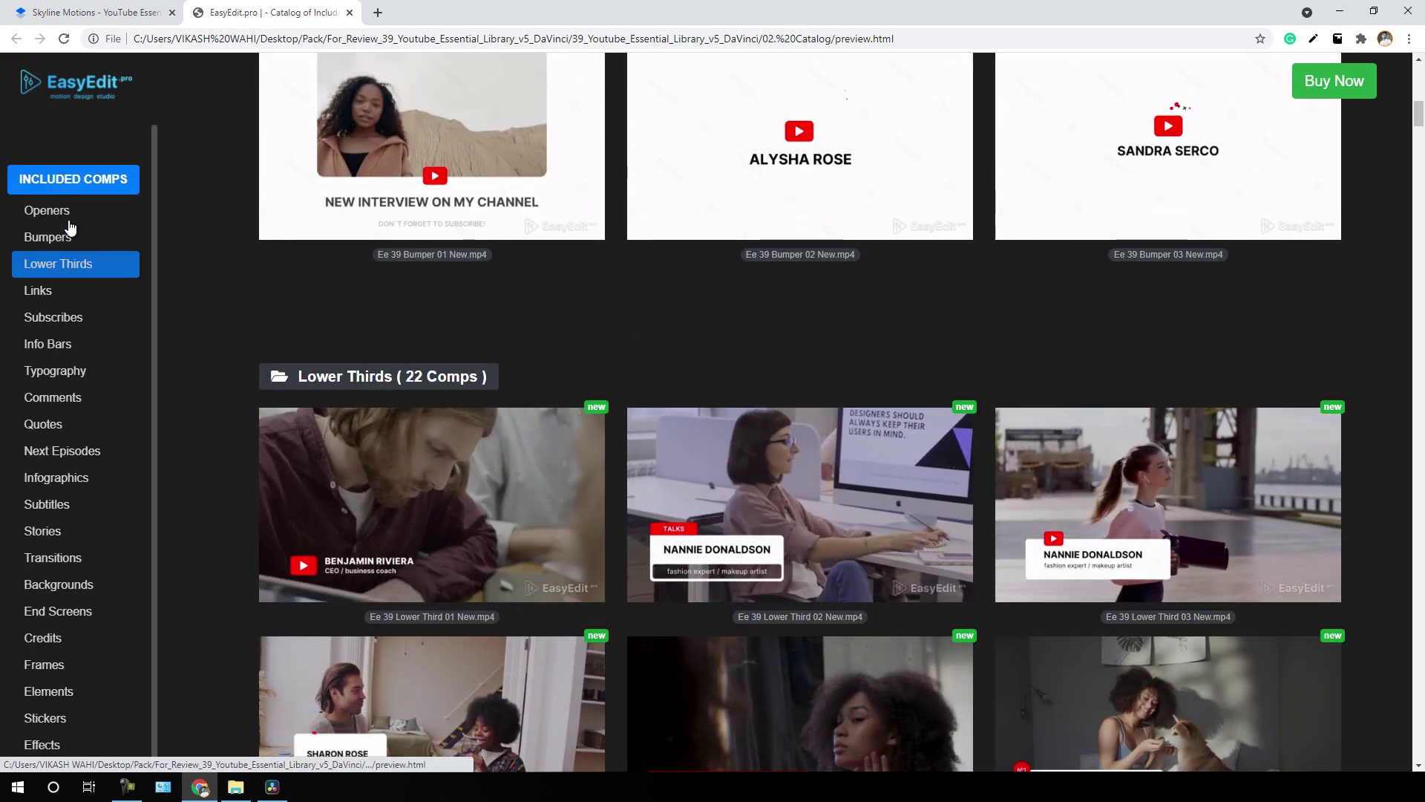
- Jump through the Openers, Bumpers, Lower Thirds, Links and Subscribes sections, then return to 02. Catalog
{"action": "left_click", "coordinate": [65, 220]}
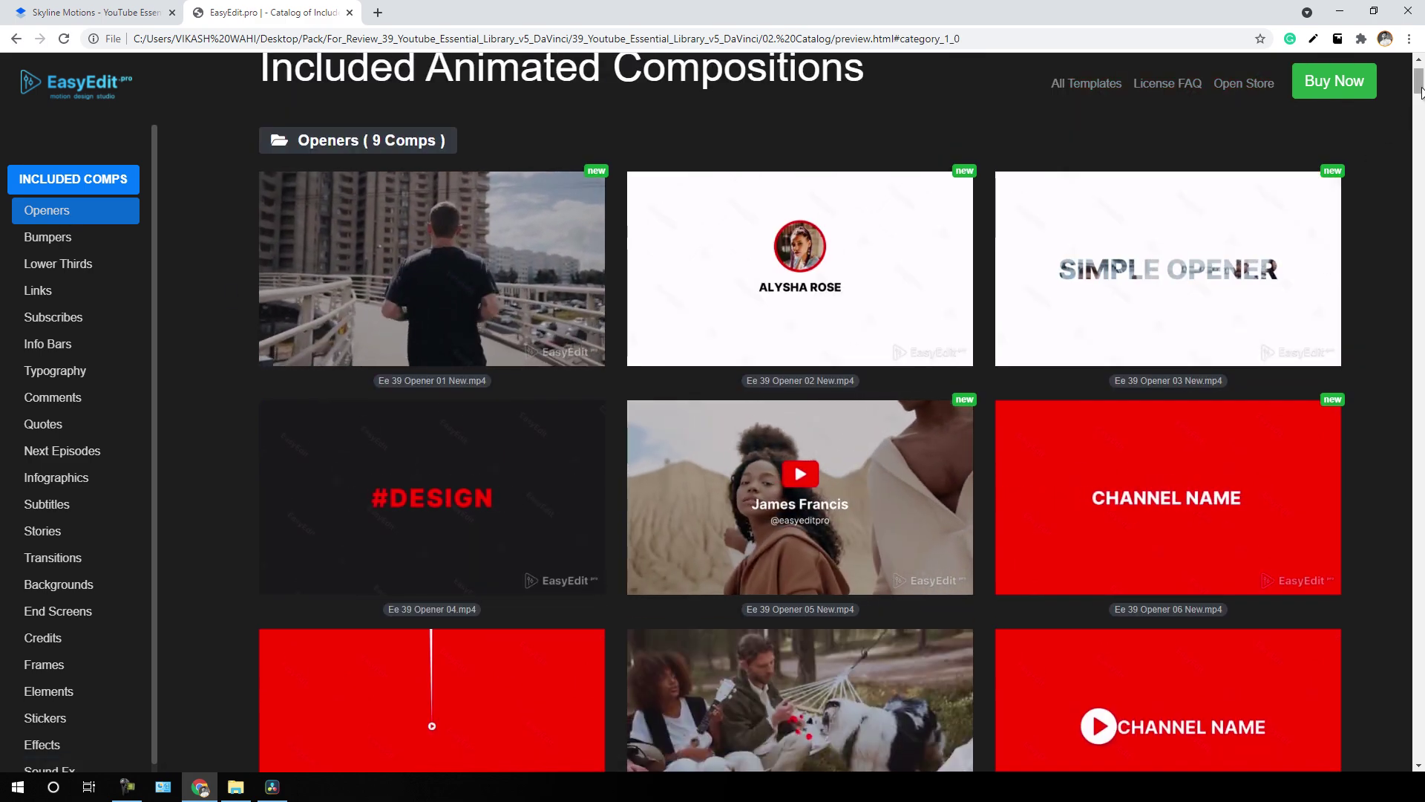
{"action": "left_click_drag", "start_coordinate": [1420, 88], "coordinate": [1420, 93]}
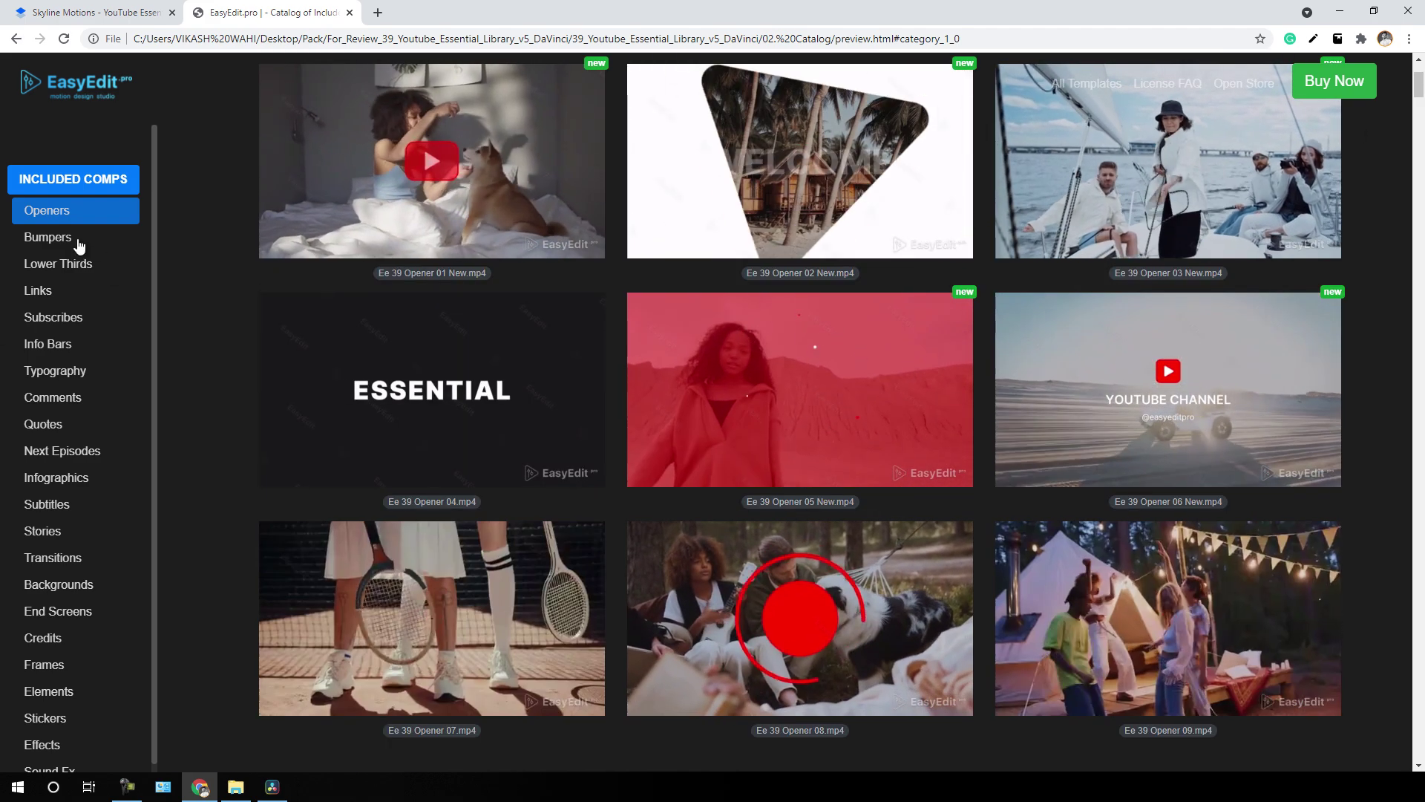
{"action": "left_click", "coordinate": [78, 242]}
{"action": "left_click", "coordinate": [73, 266]}
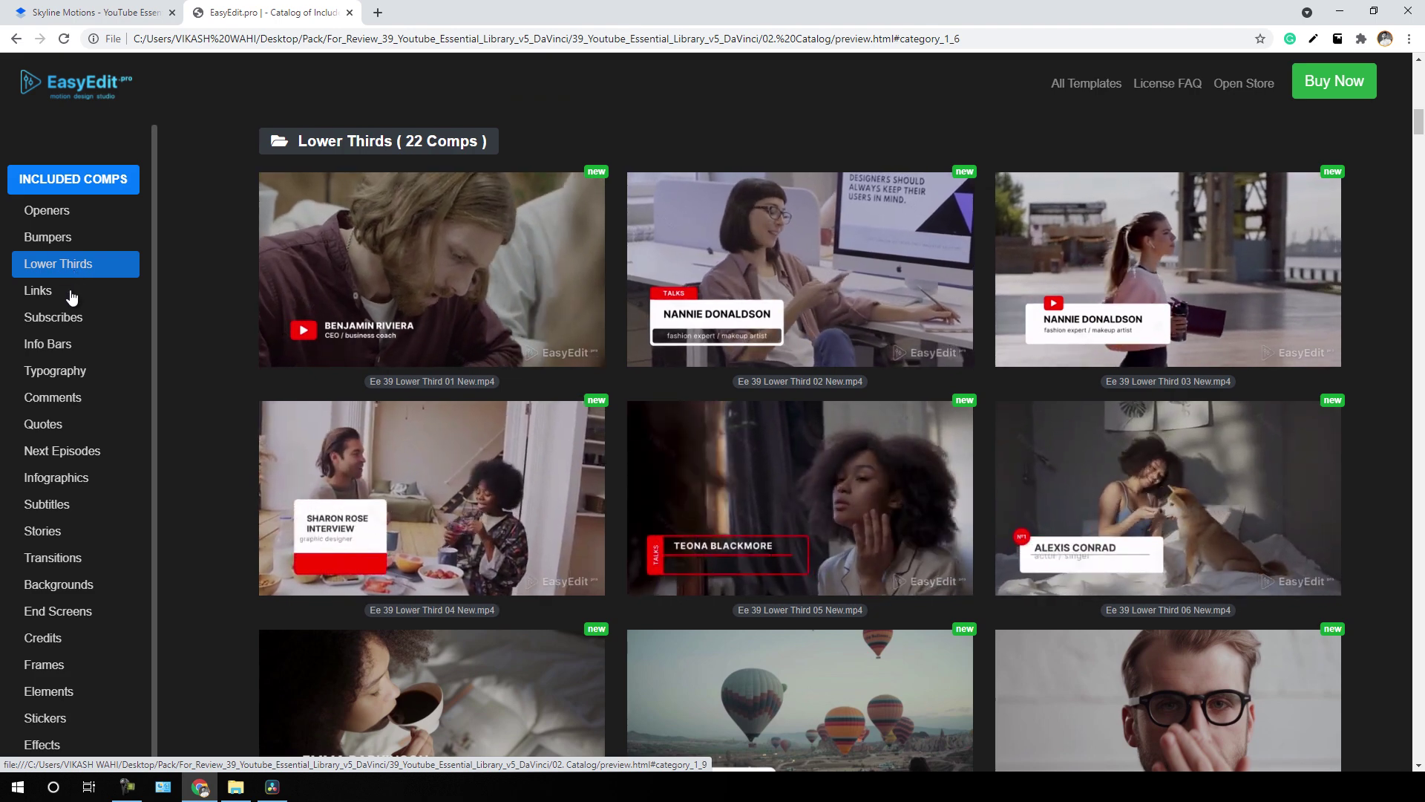
{"action": "scroll", "coordinate": [71, 297], "scroll_direction": "down", "scroll_amount": 15}
{"action": "left_click", "coordinate": [72, 293]}
{"action": "left_click", "coordinate": [71, 320]}
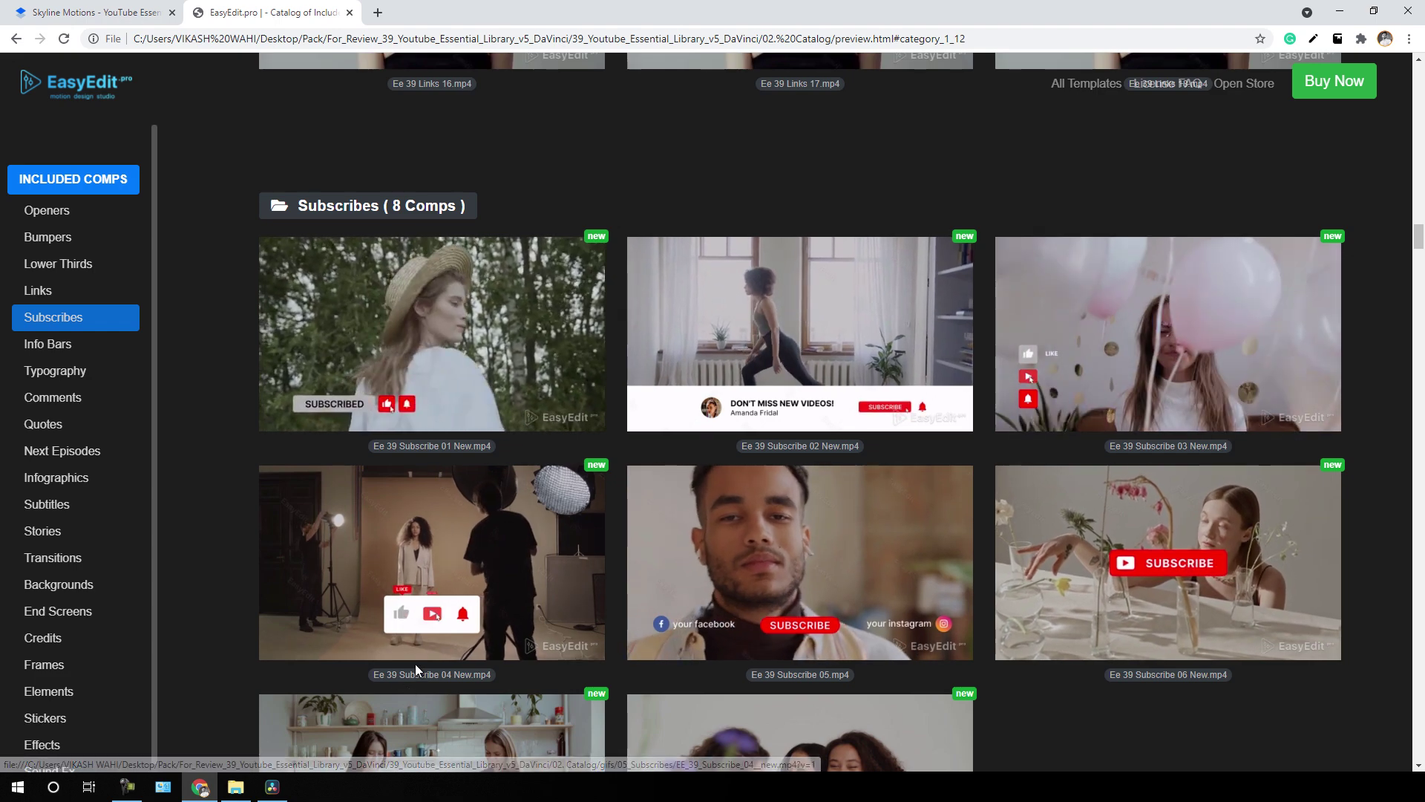
{"action": "left_click", "coordinate": [235, 786]}
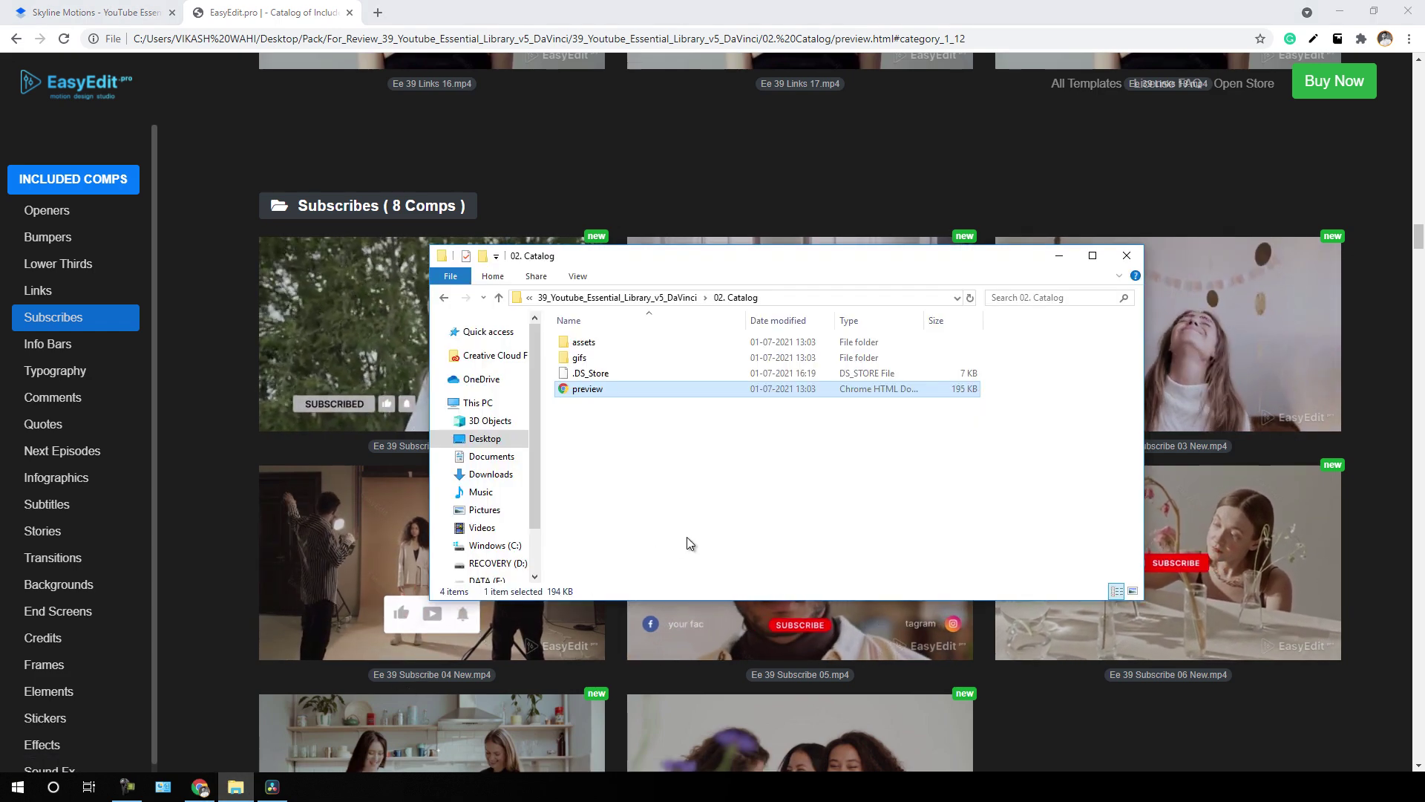
- Check the 03. Fonts and 04. Social Branding folders, then open 01. Project Files
{"action": "key", "text": "alt+Left"}
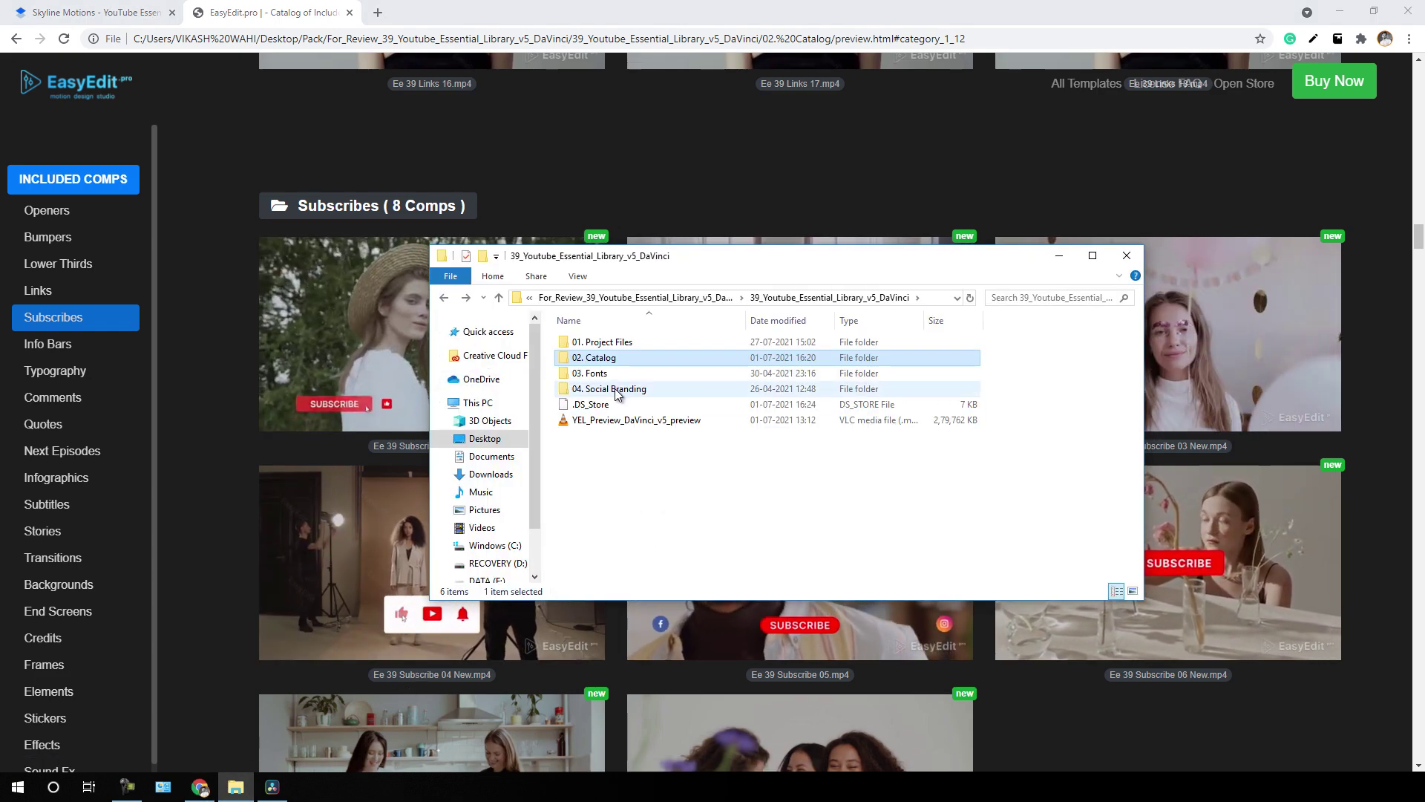
{"action": "double_click", "coordinate": [609, 375]}
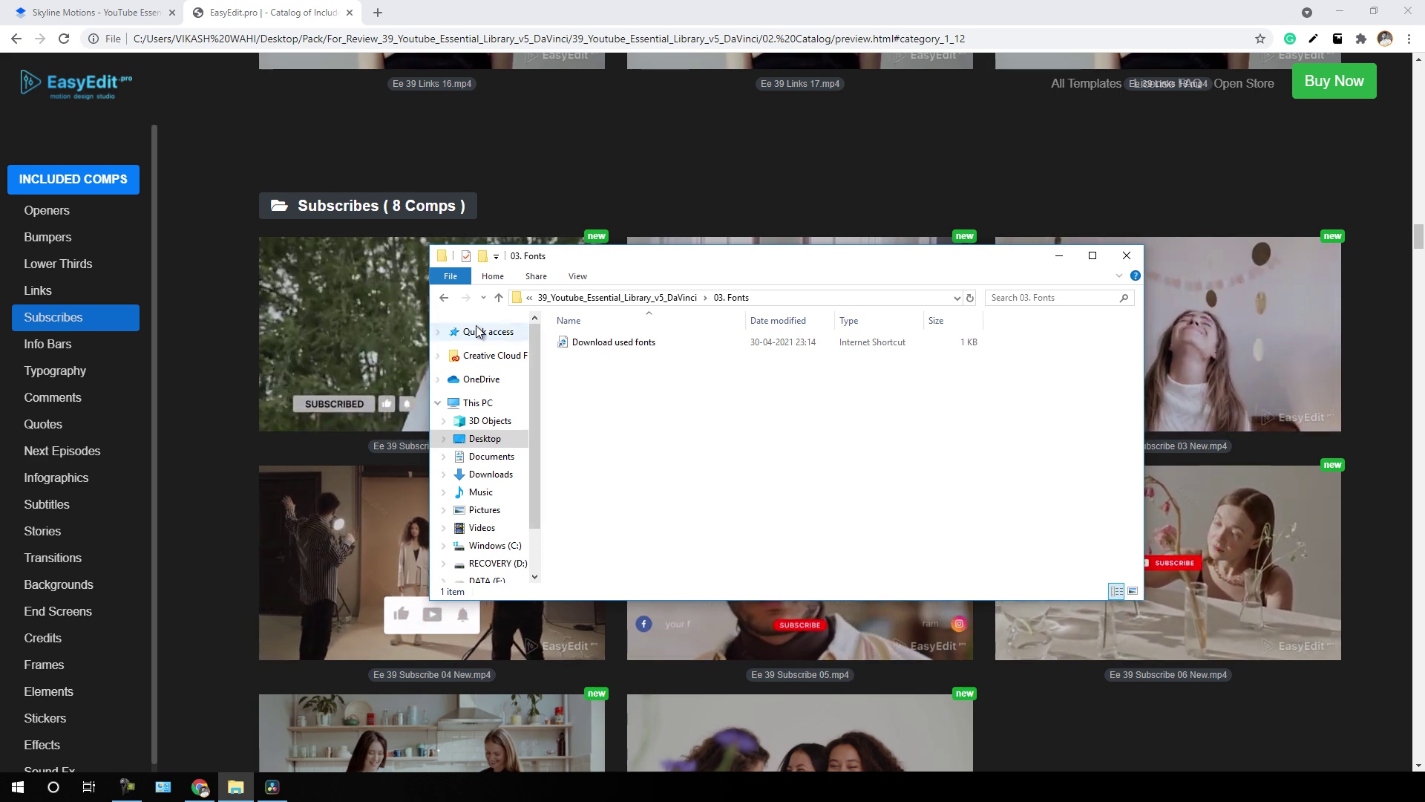
{"action": "key", "text": "alt+Left"}
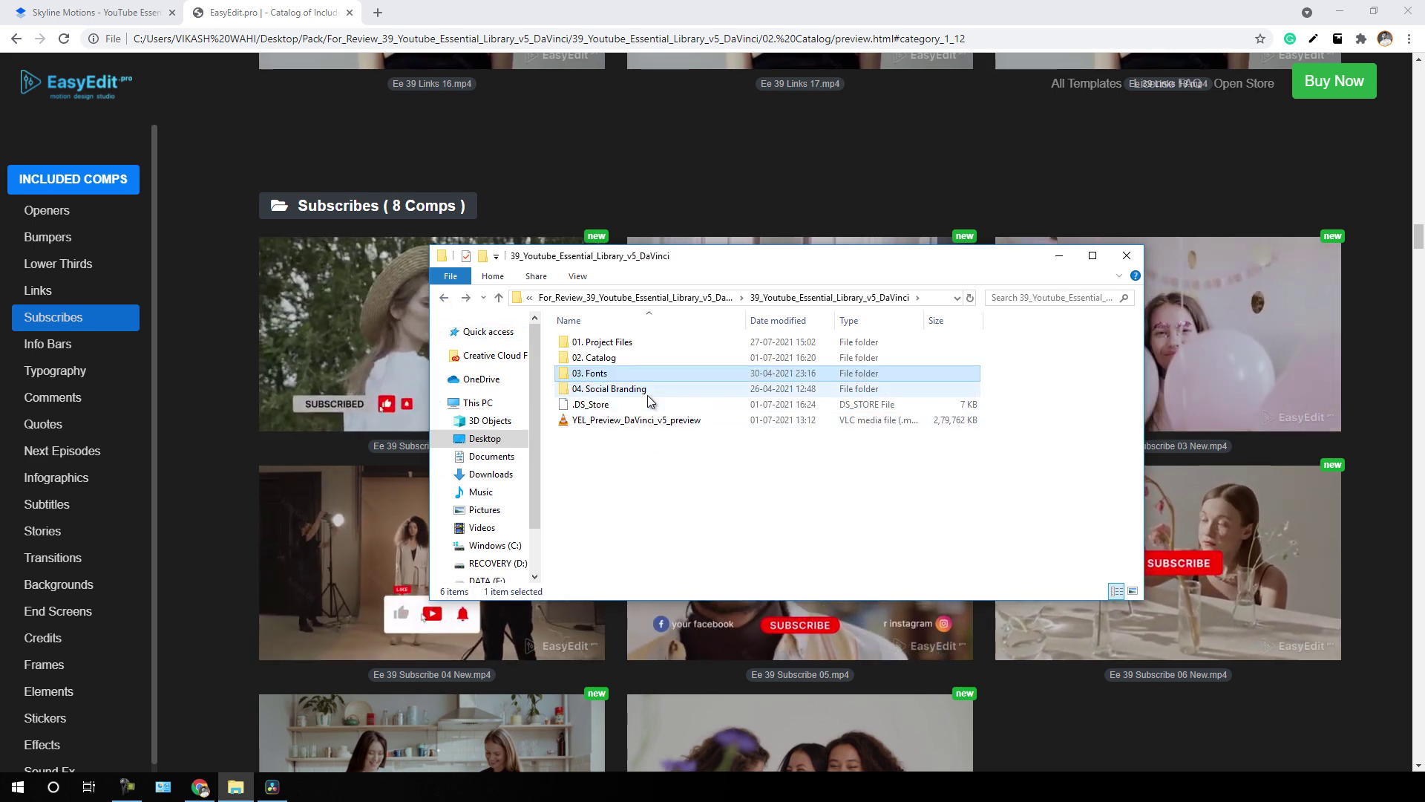
{"action": "double_click", "coordinate": [635, 390]}
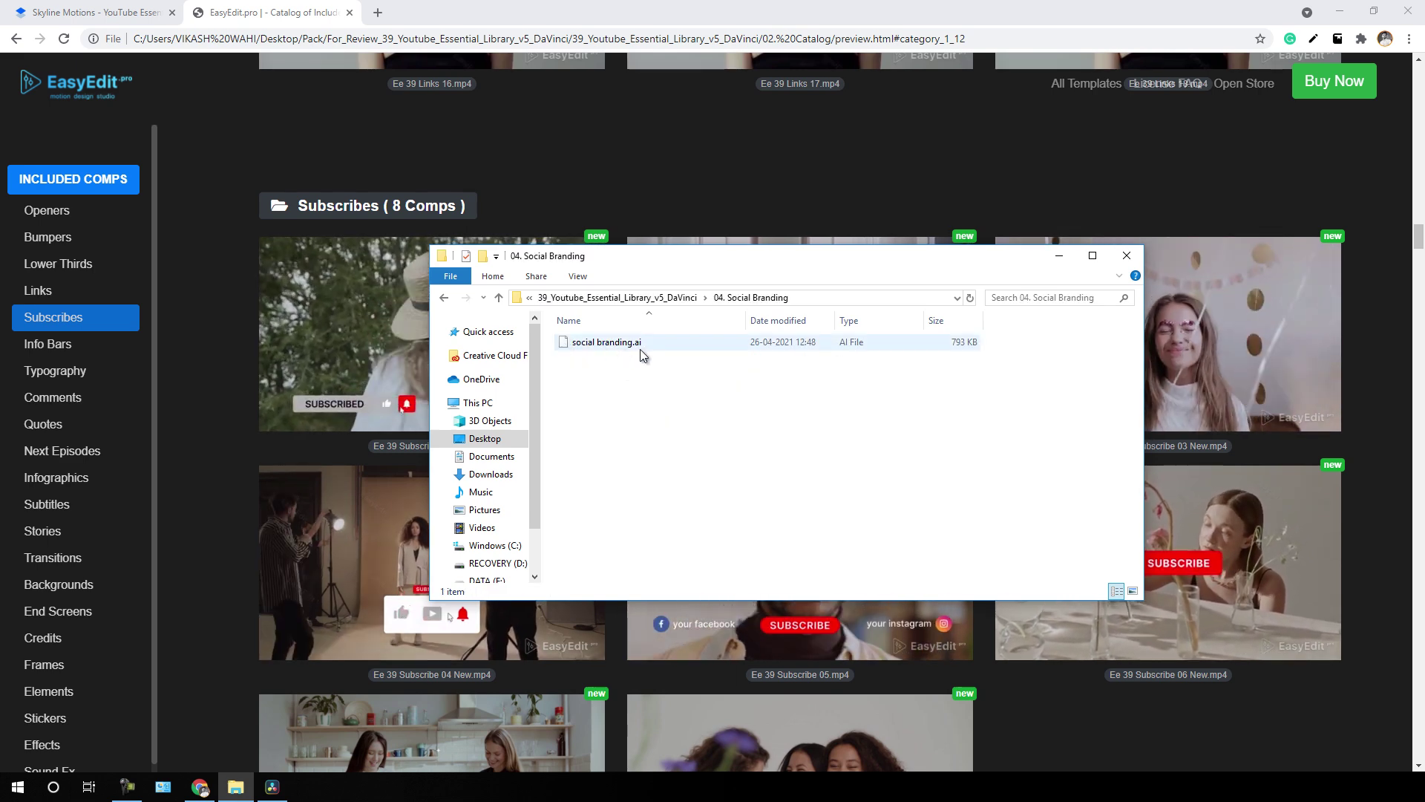
{"action": "left_click", "coordinate": [448, 299]}
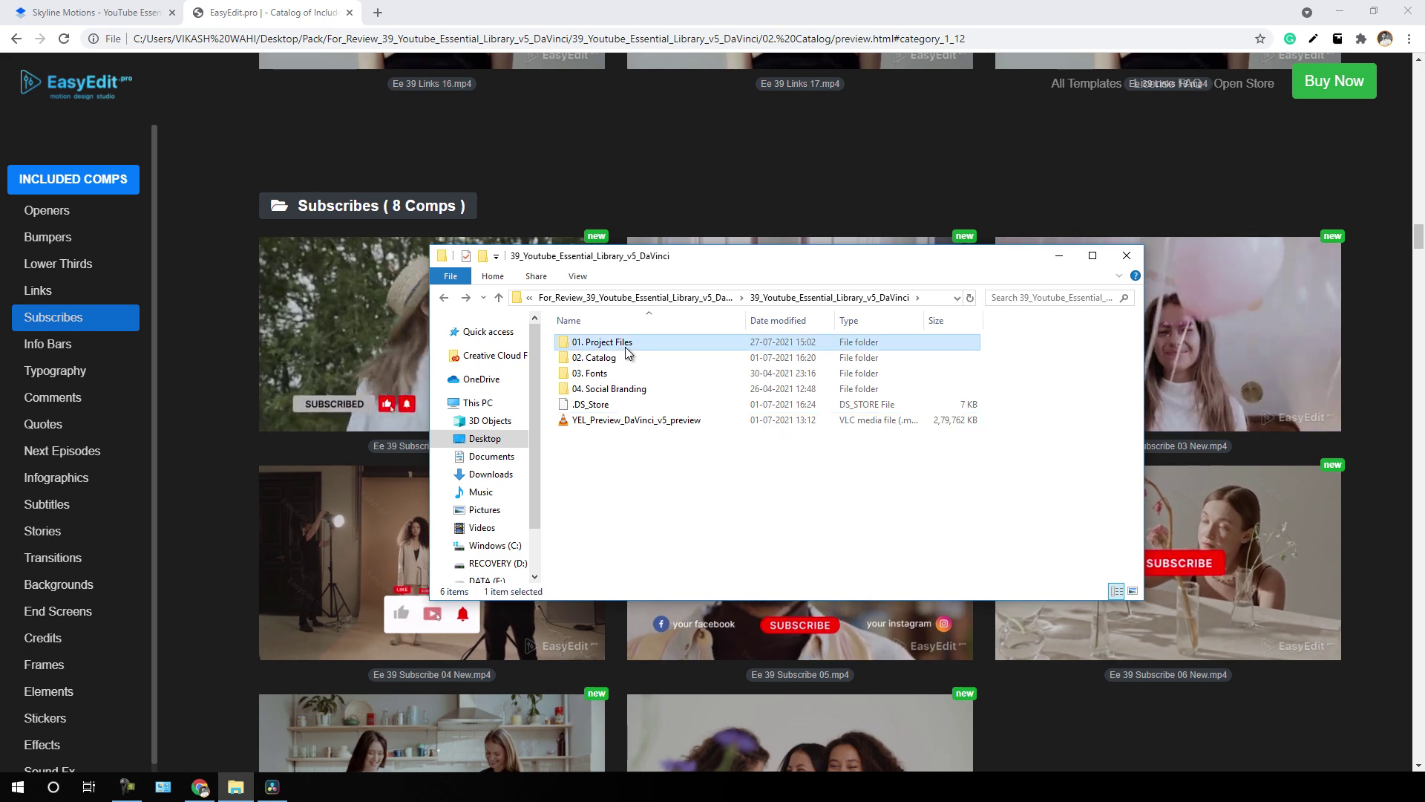
{"action": "double_click", "coordinate": [628, 348]}
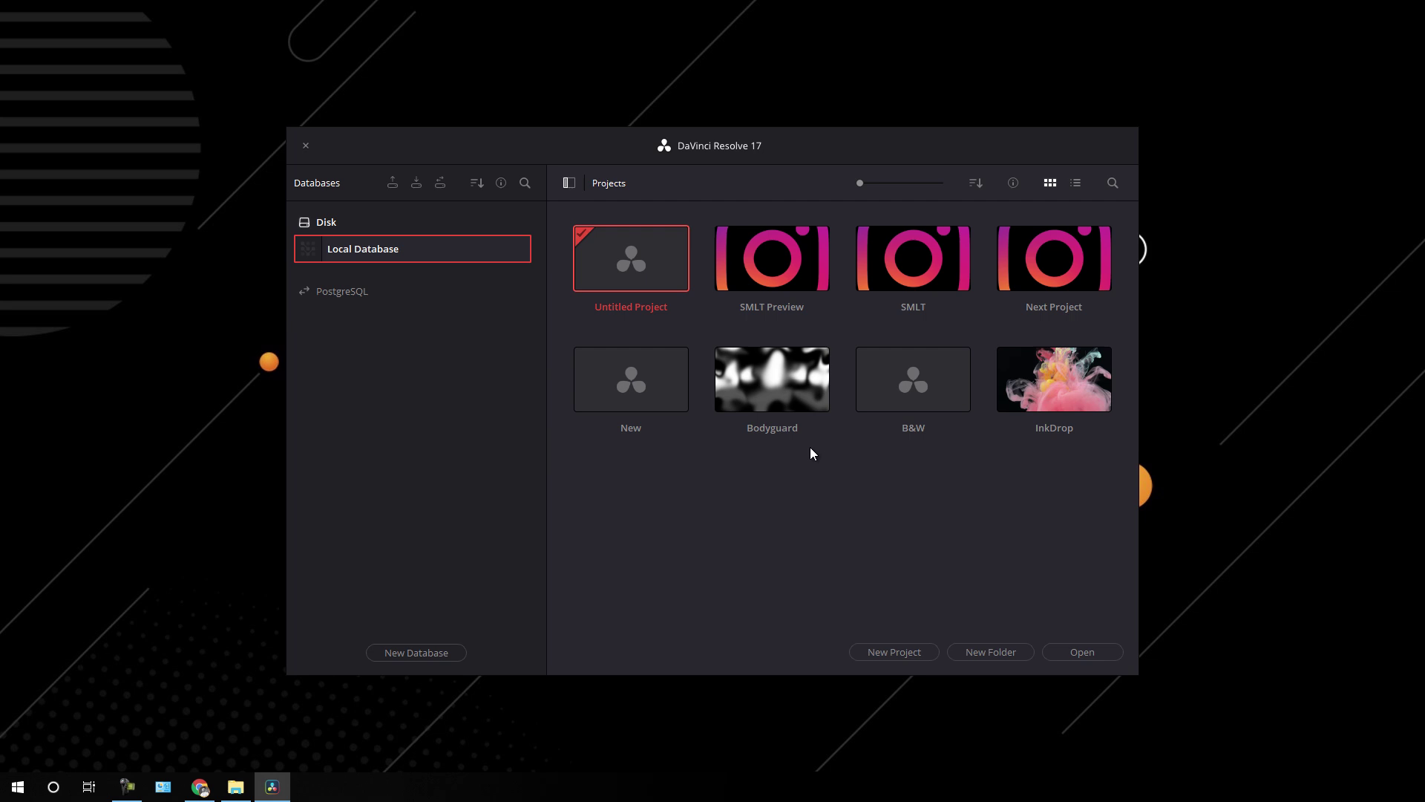
- Create a new project named 'Test' and bring up its Project Settings
{"action": "left_click", "coordinate": [885, 651]}
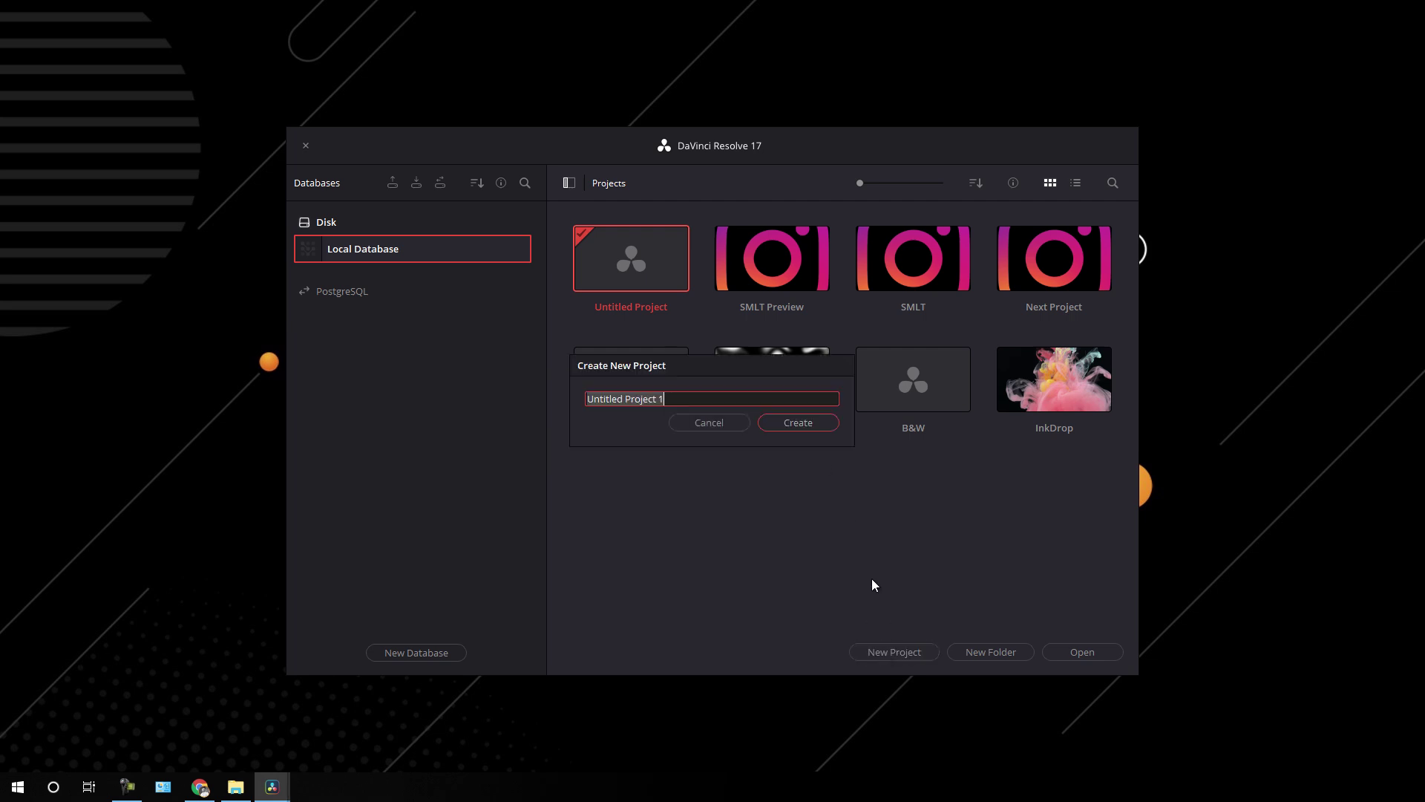
{"action": "key", "text": "BackSpace"}
{"action": "type", "text": "Test"}
{"action": "left_click", "coordinate": [803, 424]}
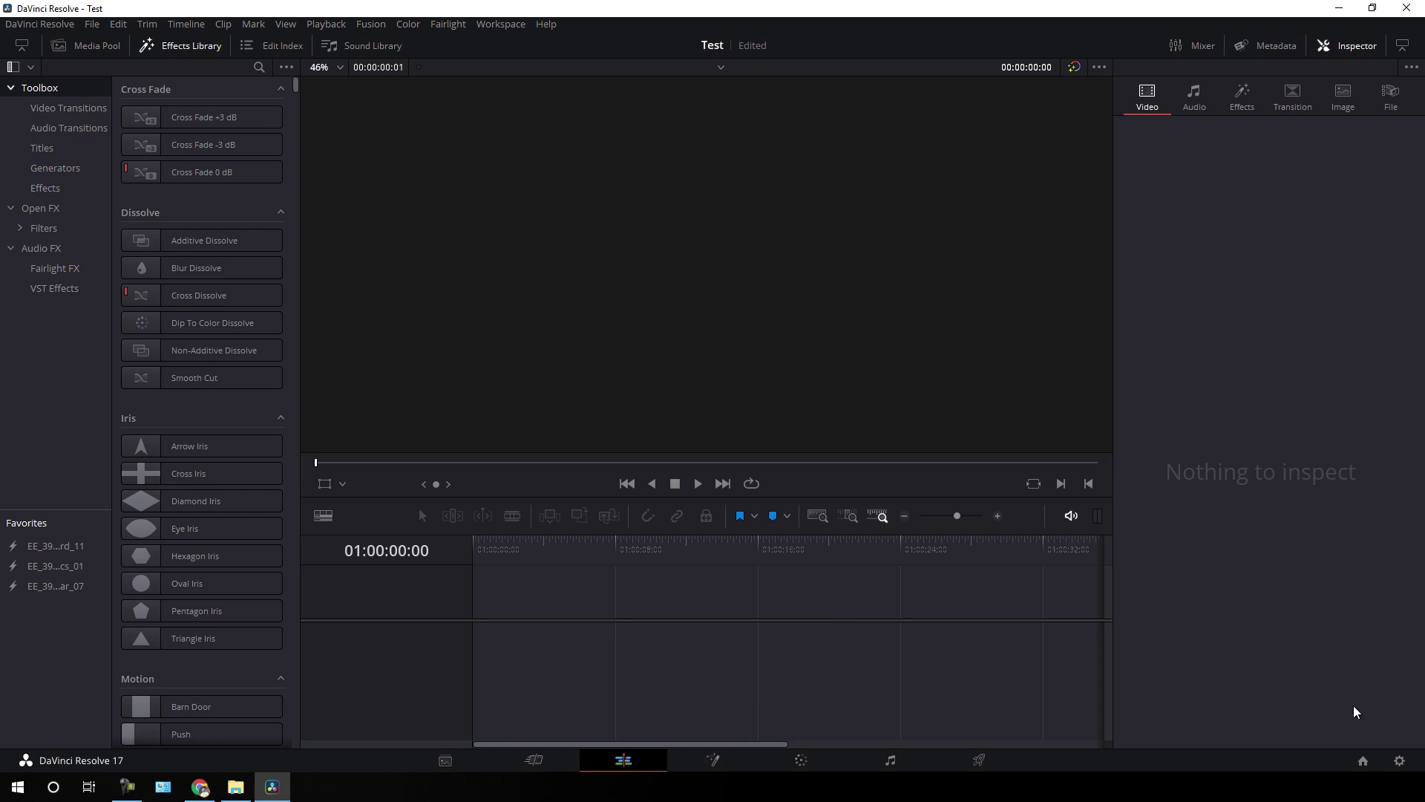
{"action": "left_click", "coordinate": [1397, 759]}
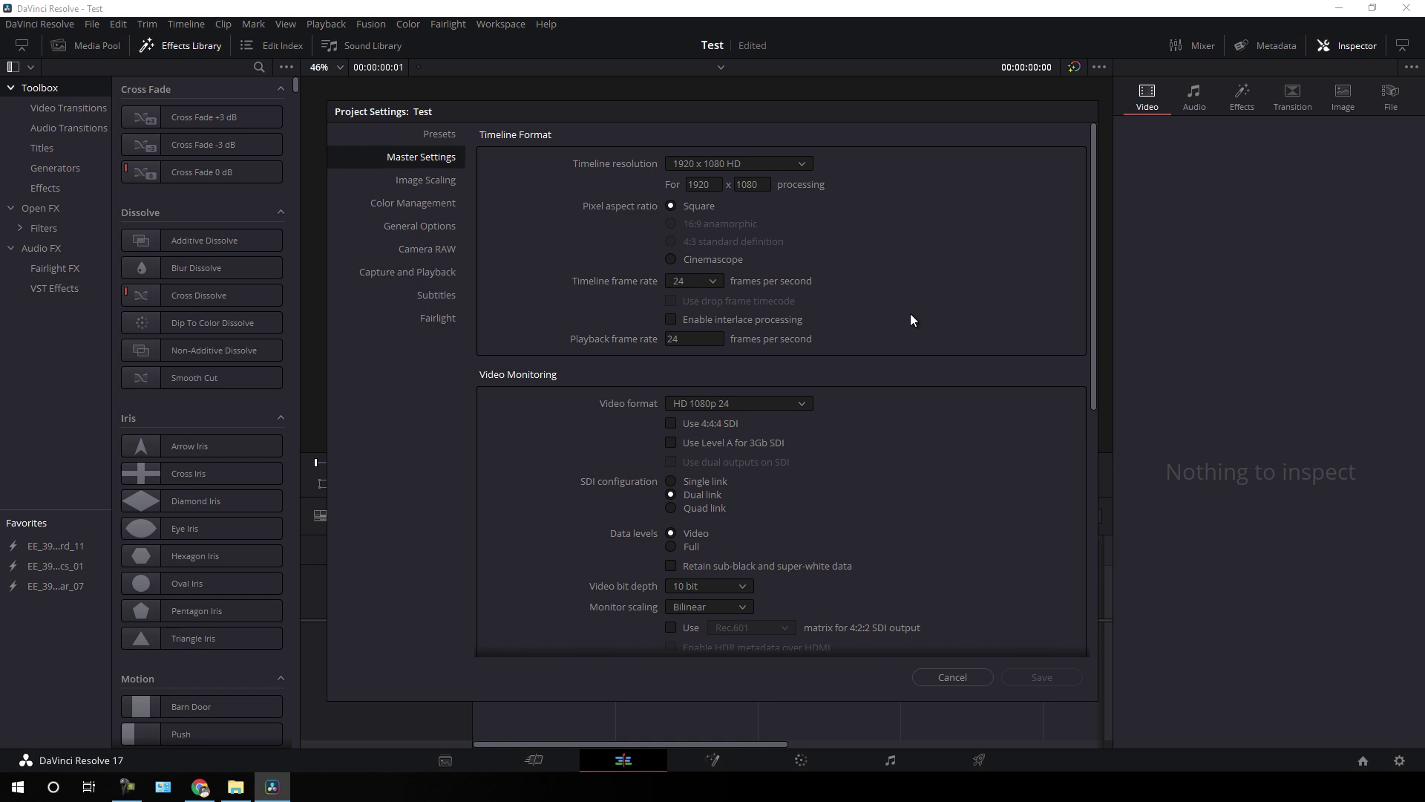
- Choose 1920 x 1080 HD timeline resolution and 24 fps timeline frame rate
{"action": "left_click", "coordinate": [788, 166]}
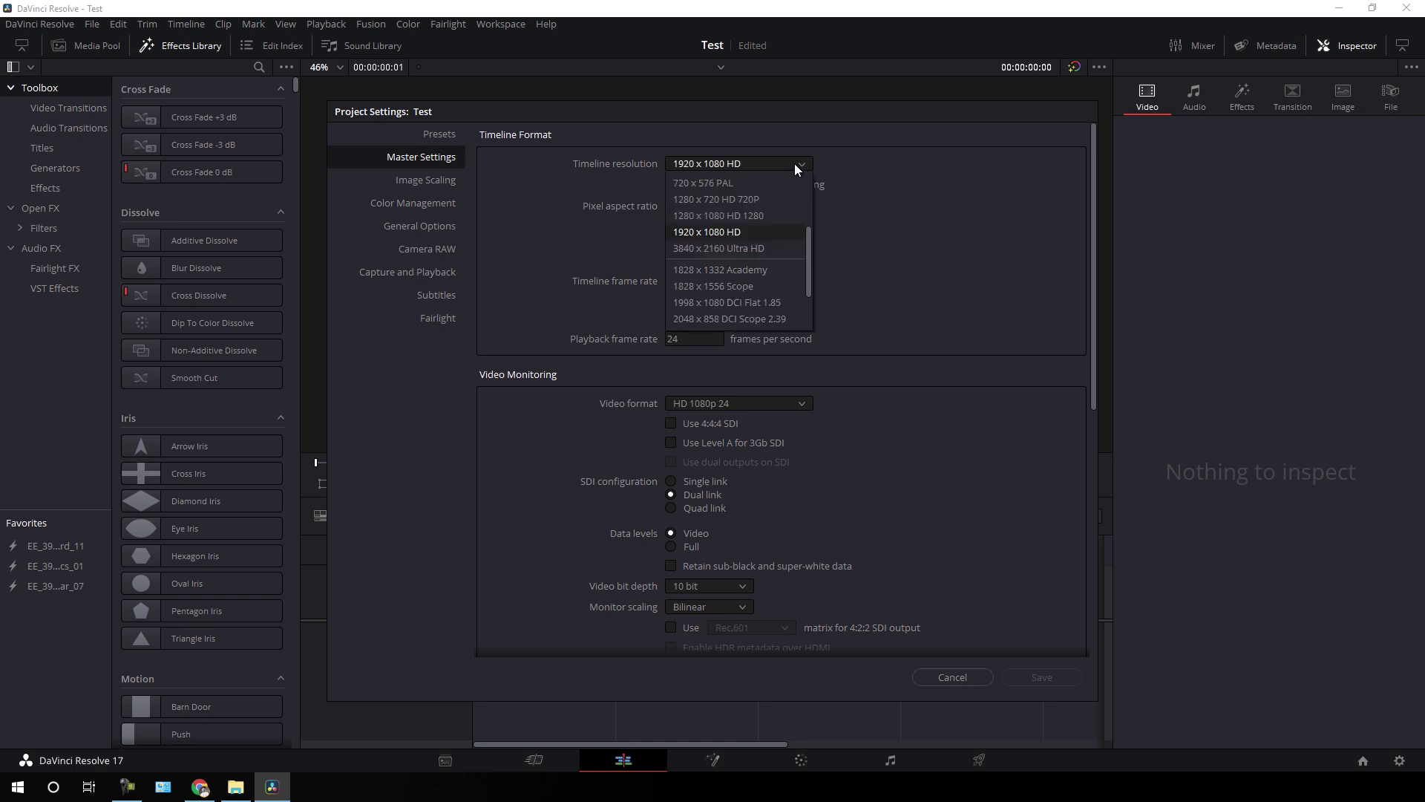
{"action": "left_click", "coordinate": [750, 231]}
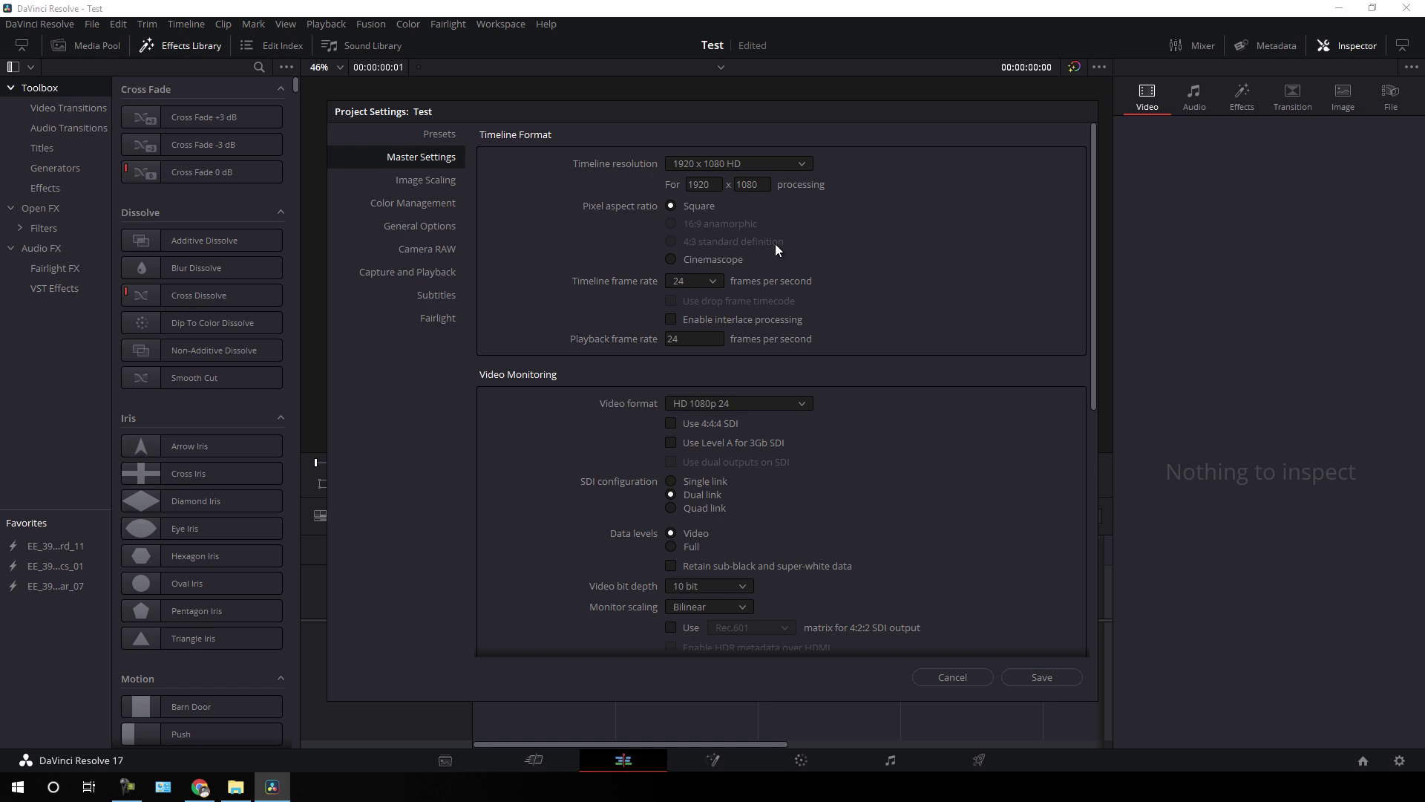
{"action": "left_click", "coordinate": [713, 286]}
{"action": "left_click", "coordinate": [697, 350]}
- Save the settings and search the Effects Library for 'EE' to list the EE_39 Fusion Titles
{"action": "left_click", "coordinate": [1054, 675]}
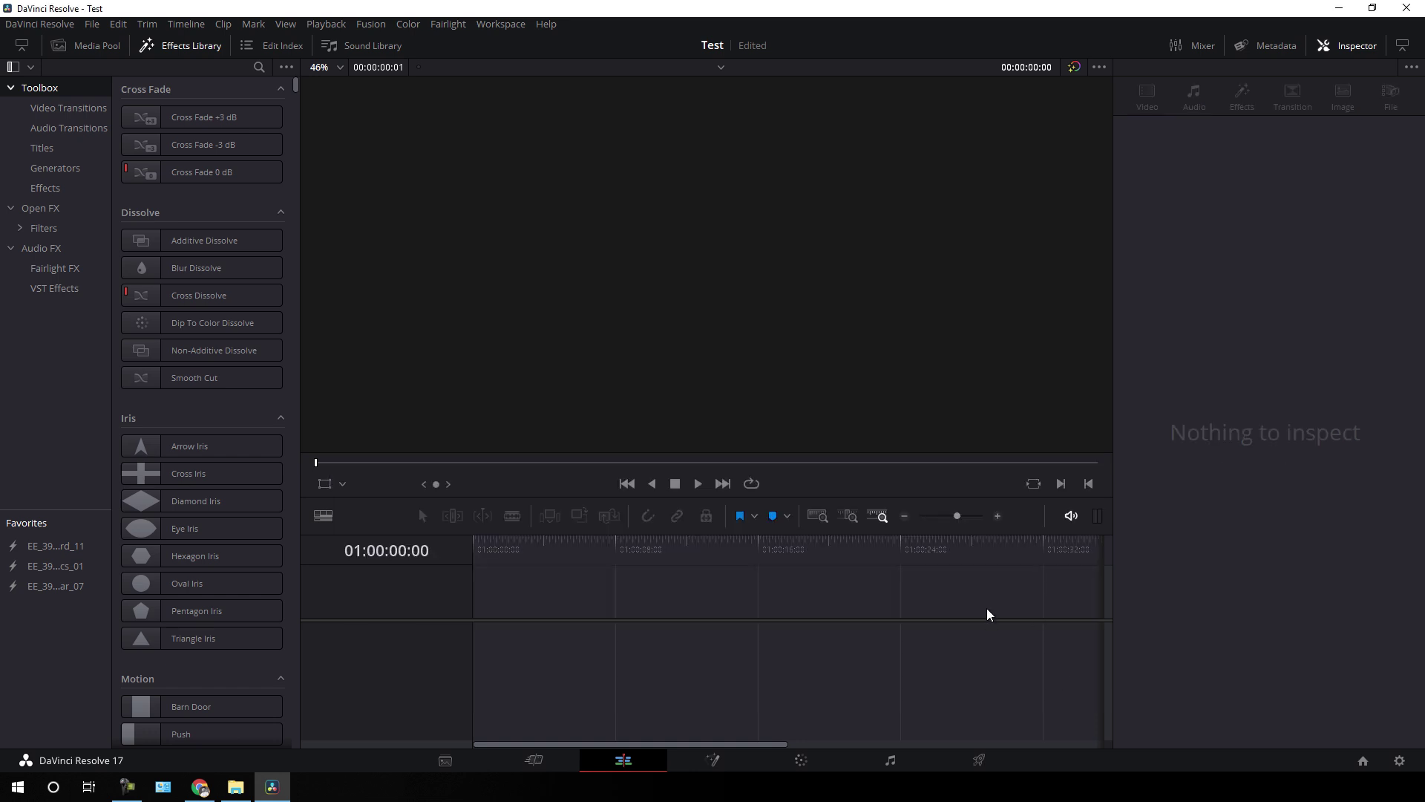
{"action": "left_click", "coordinate": [205, 50]}
{"action": "left_click", "coordinate": [205, 51]}
{"action": "left_click", "coordinate": [259, 69]}
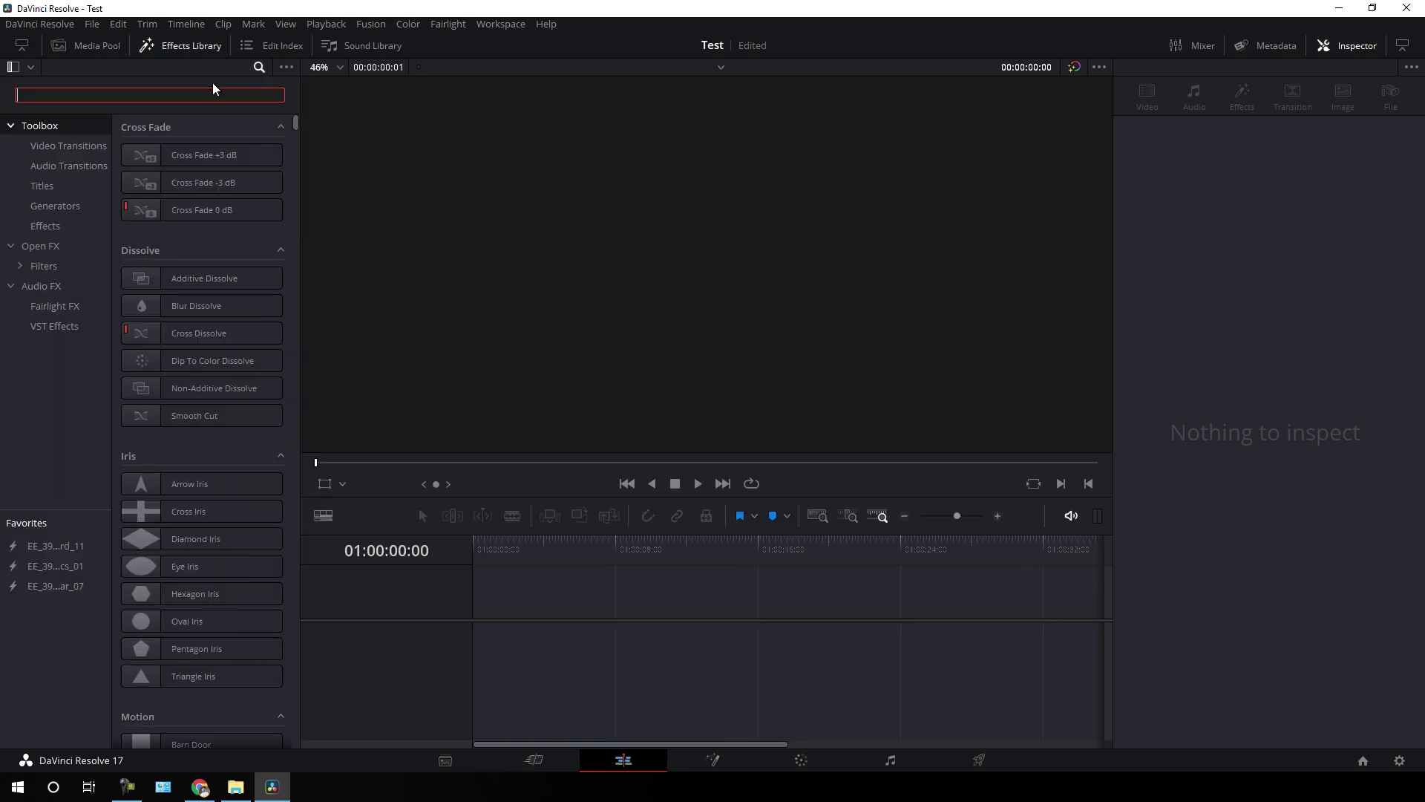
{"action": "type", "text": "EE"}
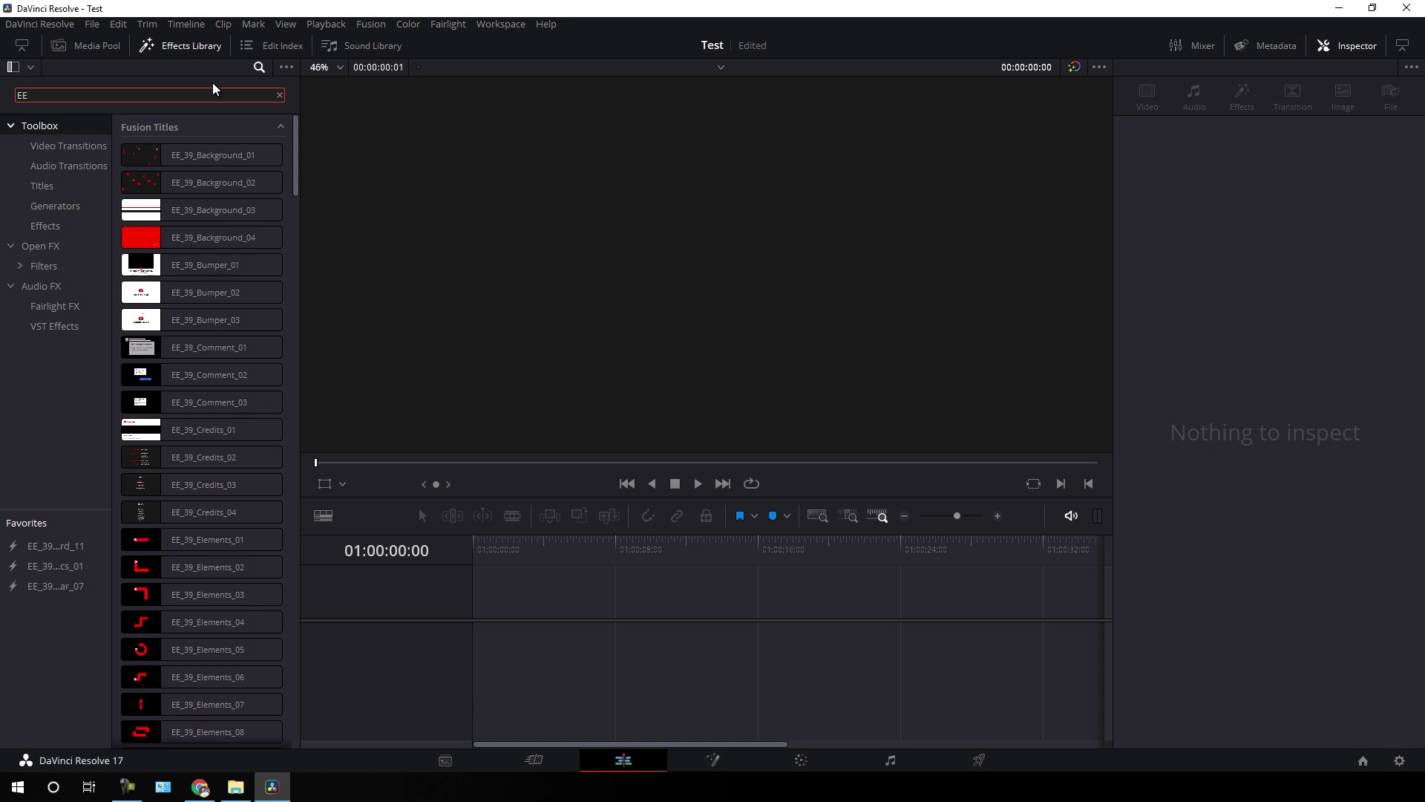
{"action": "left_click", "coordinate": [295, 158]}
{"action": "left_click_drag", "start_coordinate": [296, 158], "coordinate": [328, 159]}
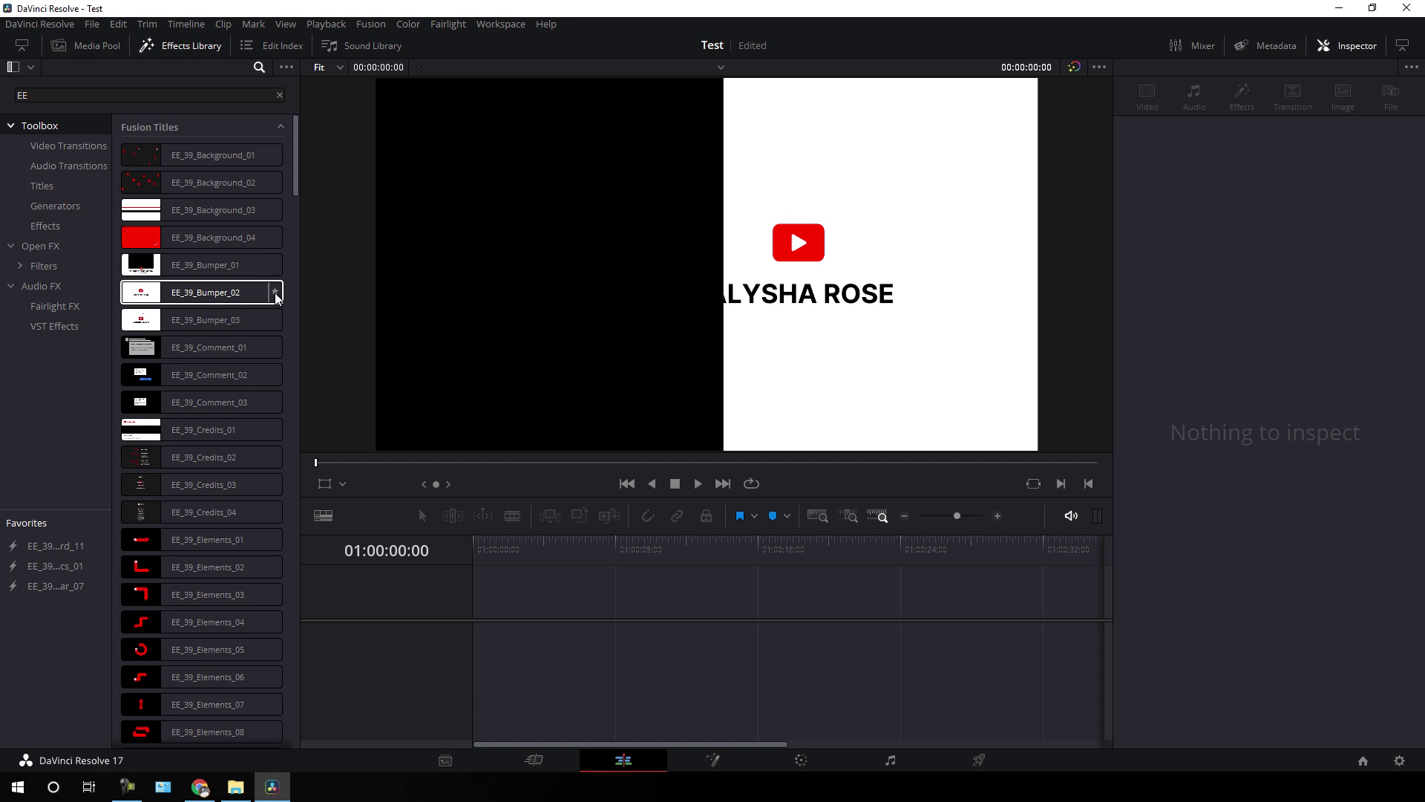
- Star EE_39_Bumper_02 as a favorite and drag EE_39_Lower_Third_11 onto the timeline
{"action": "left_click", "coordinate": [275, 293]}
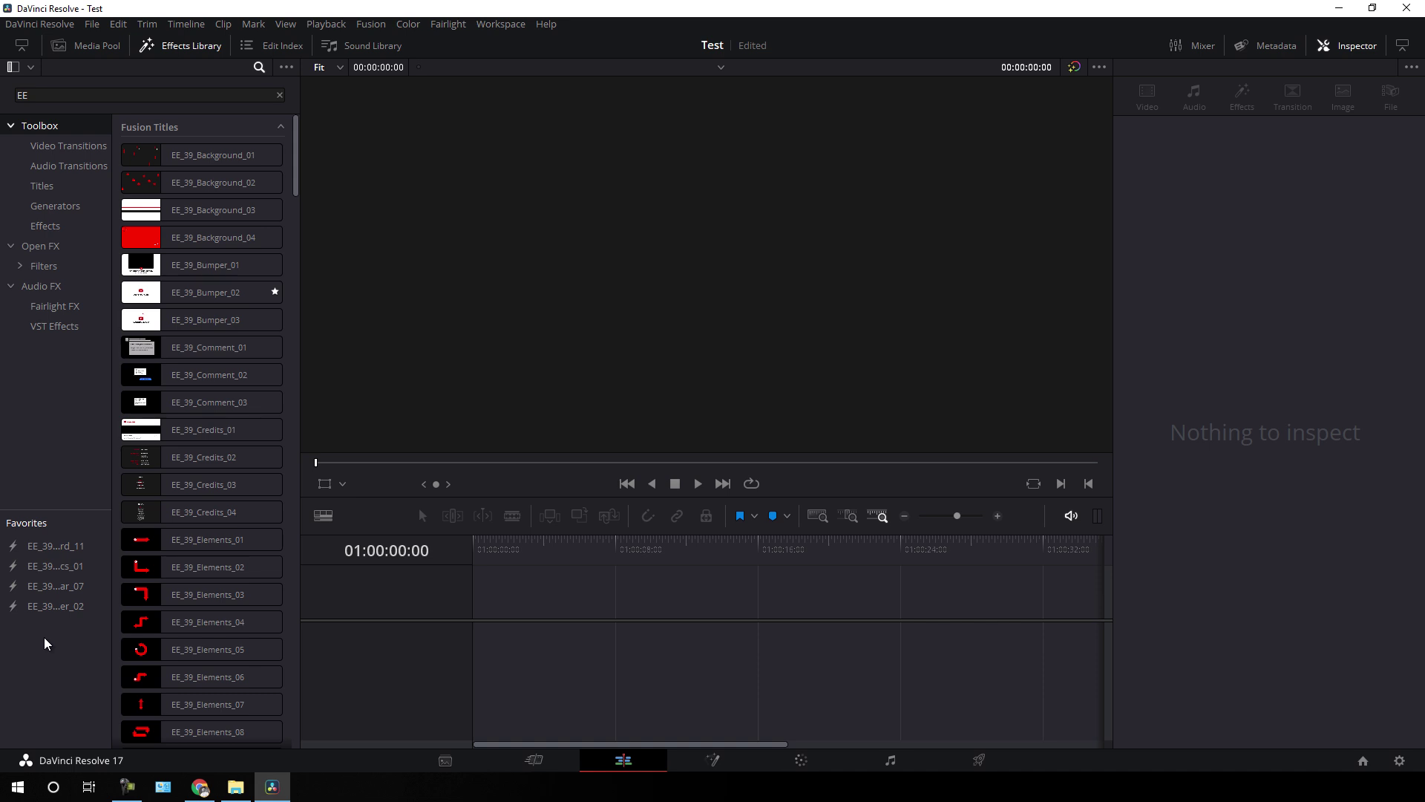
{"action": "scroll", "coordinate": [223, 304], "scroll_direction": "down", "scroll_amount": 10}
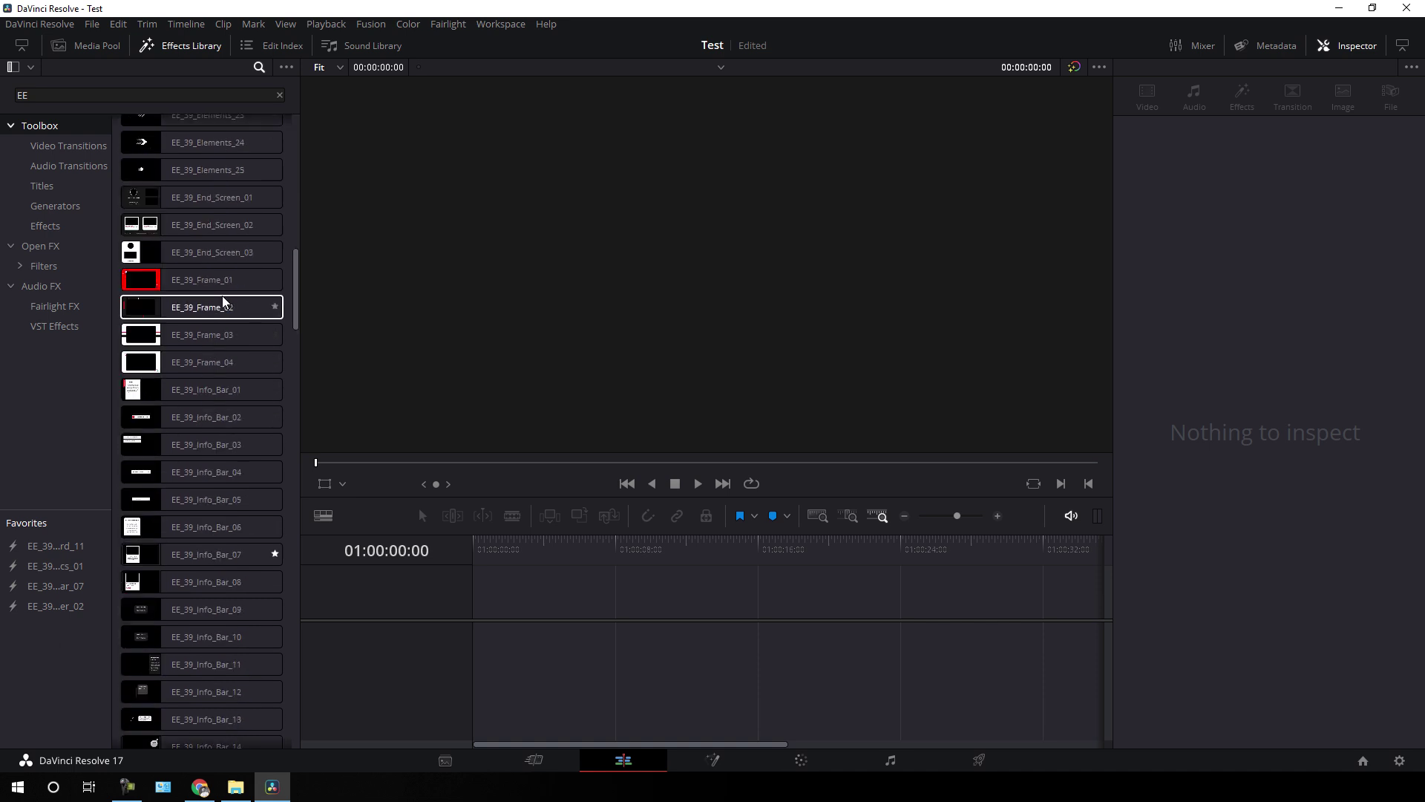
{"action": "left_click_drag", "start_coordinate": [46, 549], "coordinate": [481, 618]}
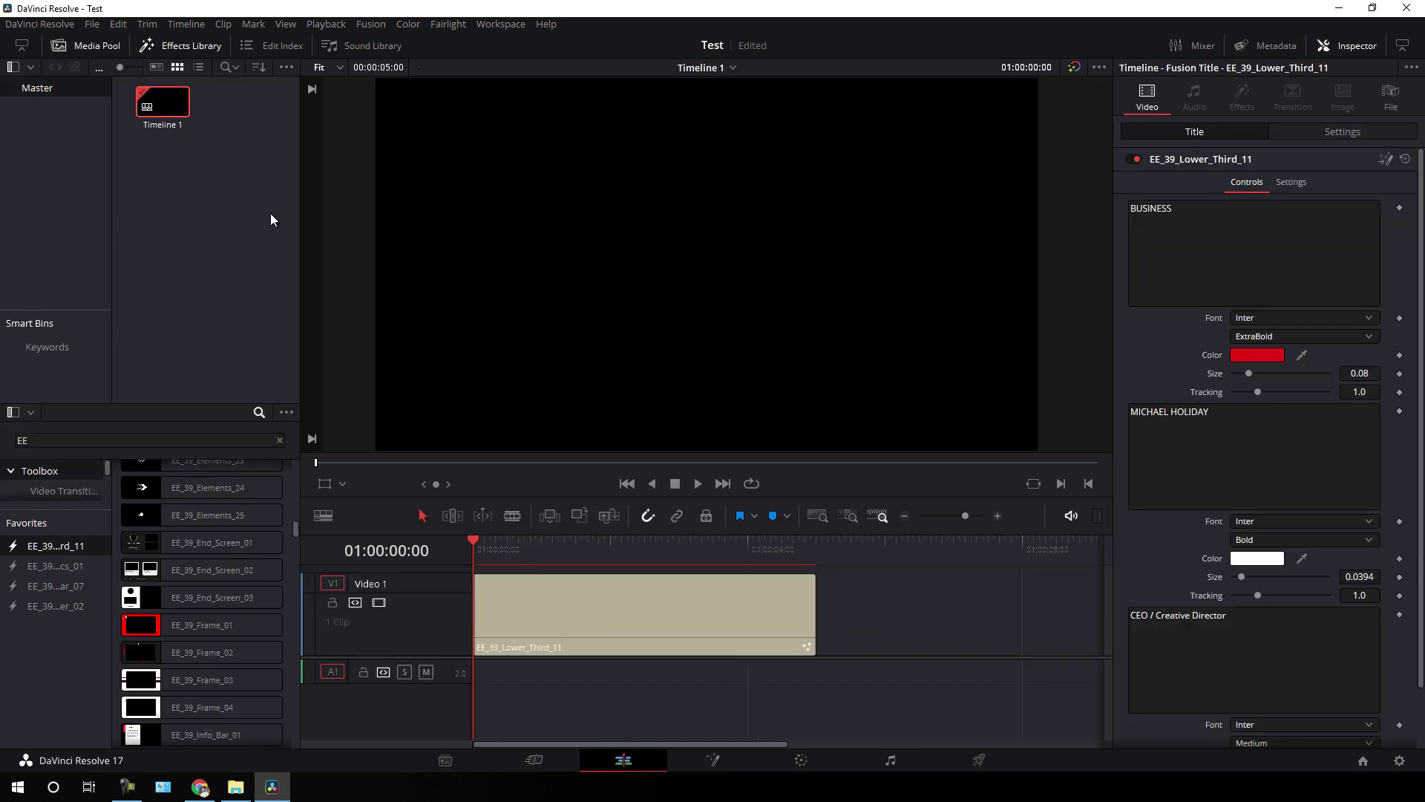
- Hide the Media Pool, preview the title at 01:00:03:11, and extend the clip by 02:23
{"action": "left_click", "coordinate": [96, 48]}
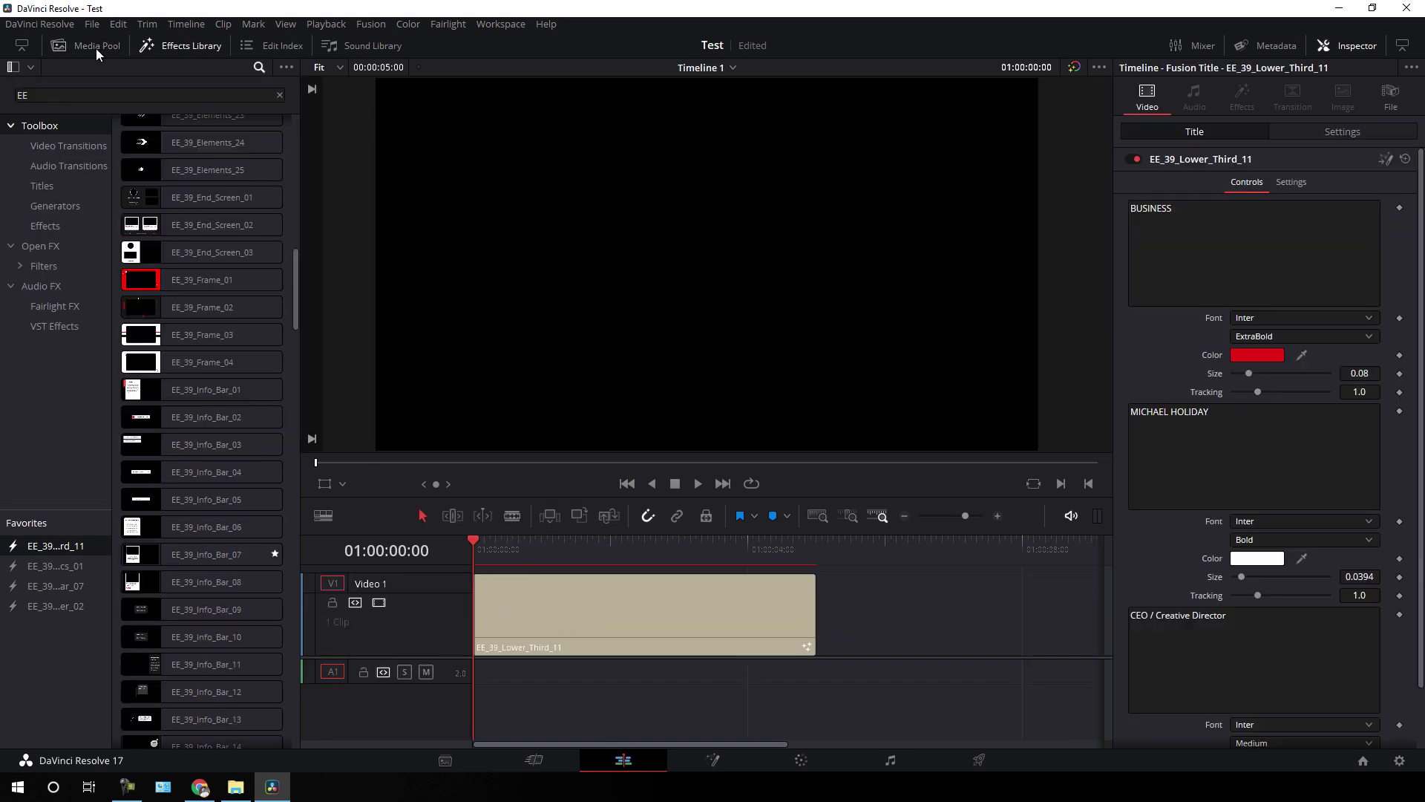
{"action": "left_click_drag", "start_coordinate": [477, 553], "coordinate": [711, 556]}
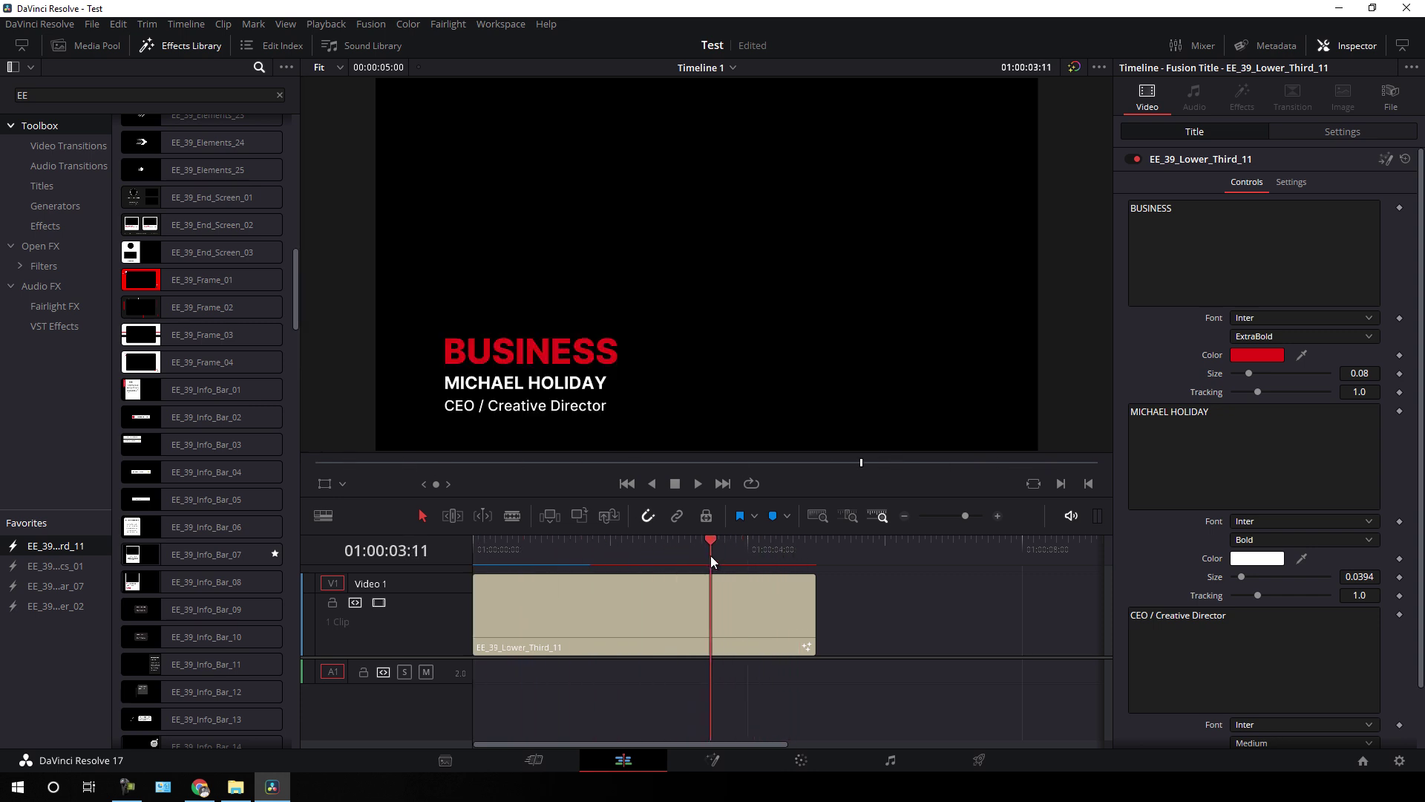
{"action": "left_click_drag", "start_coordinate": [816, 609], "coordinate": [1022, 610]}
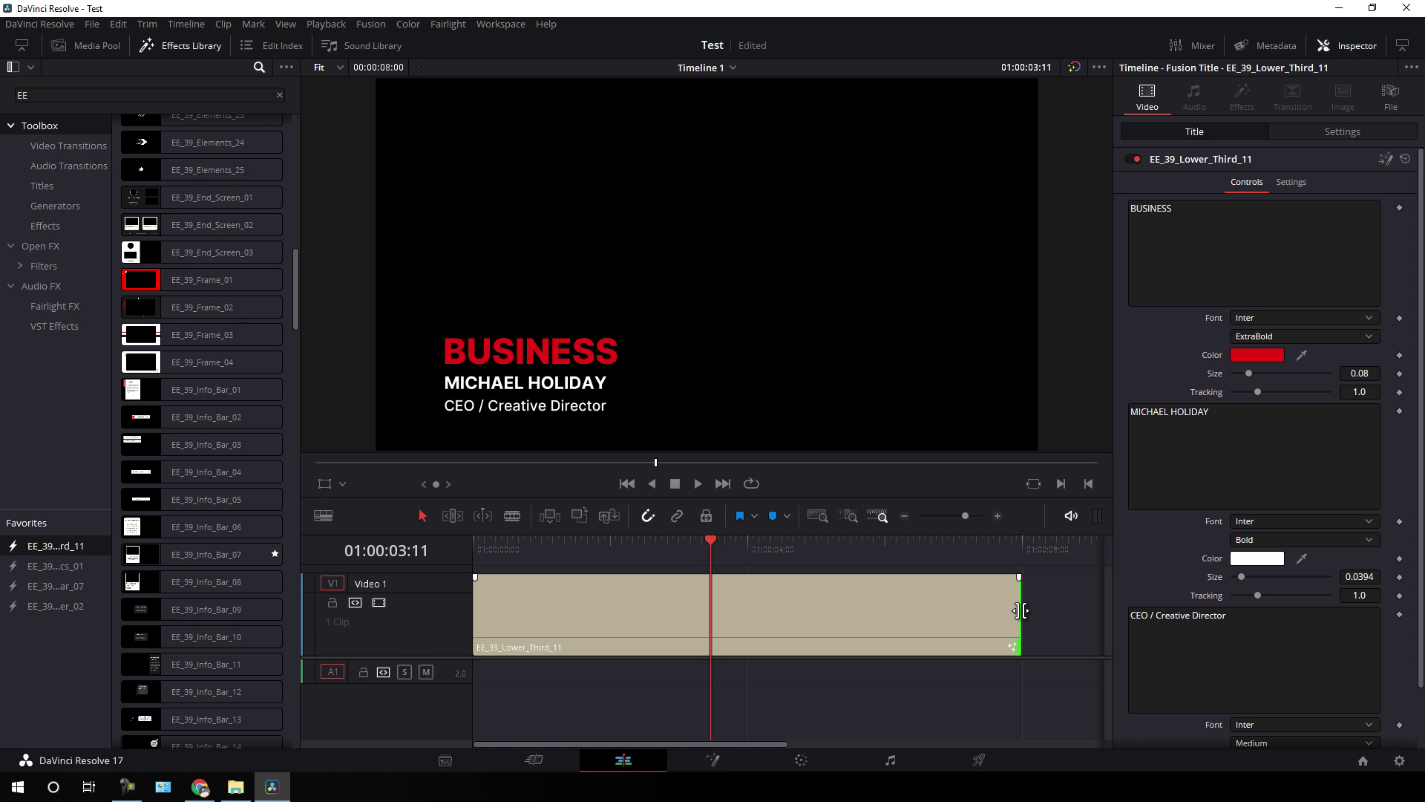
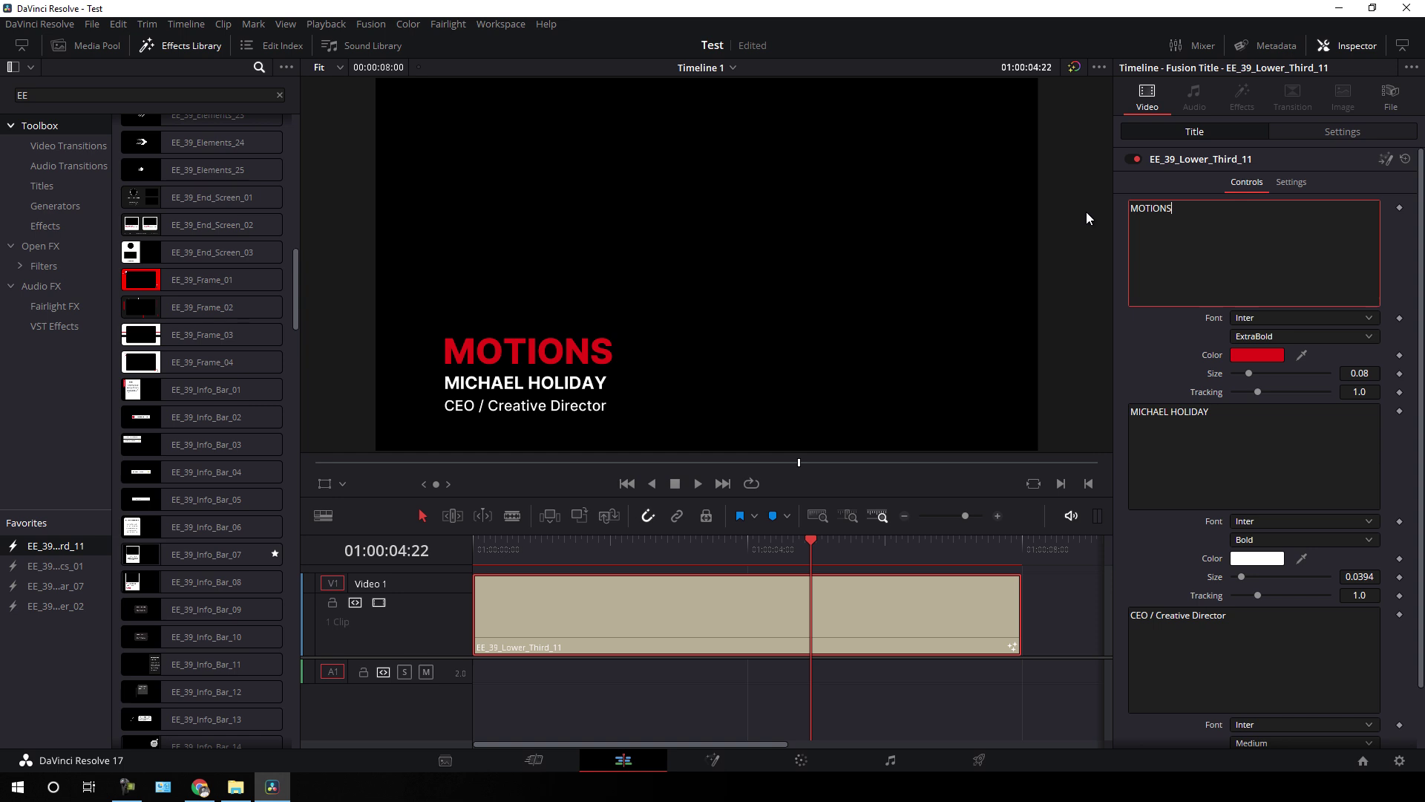
- Set the MOTIONS line to Gotham and retype the name line as EASY EDIT in Gobold Thin
{"action": "left_click", "coordinate": [1295, 318]}
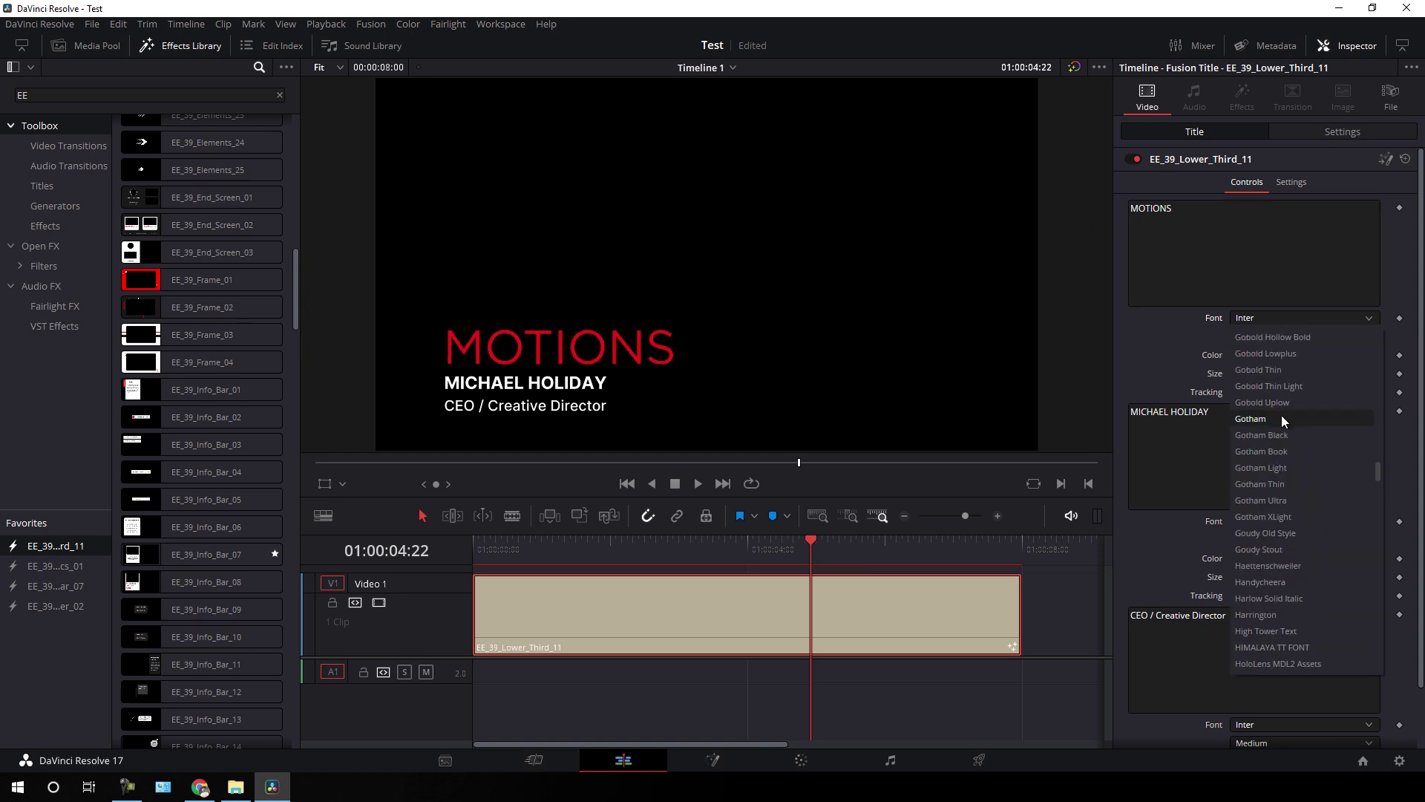
{"action": "left_click", "coordinate": [1281, 416]}
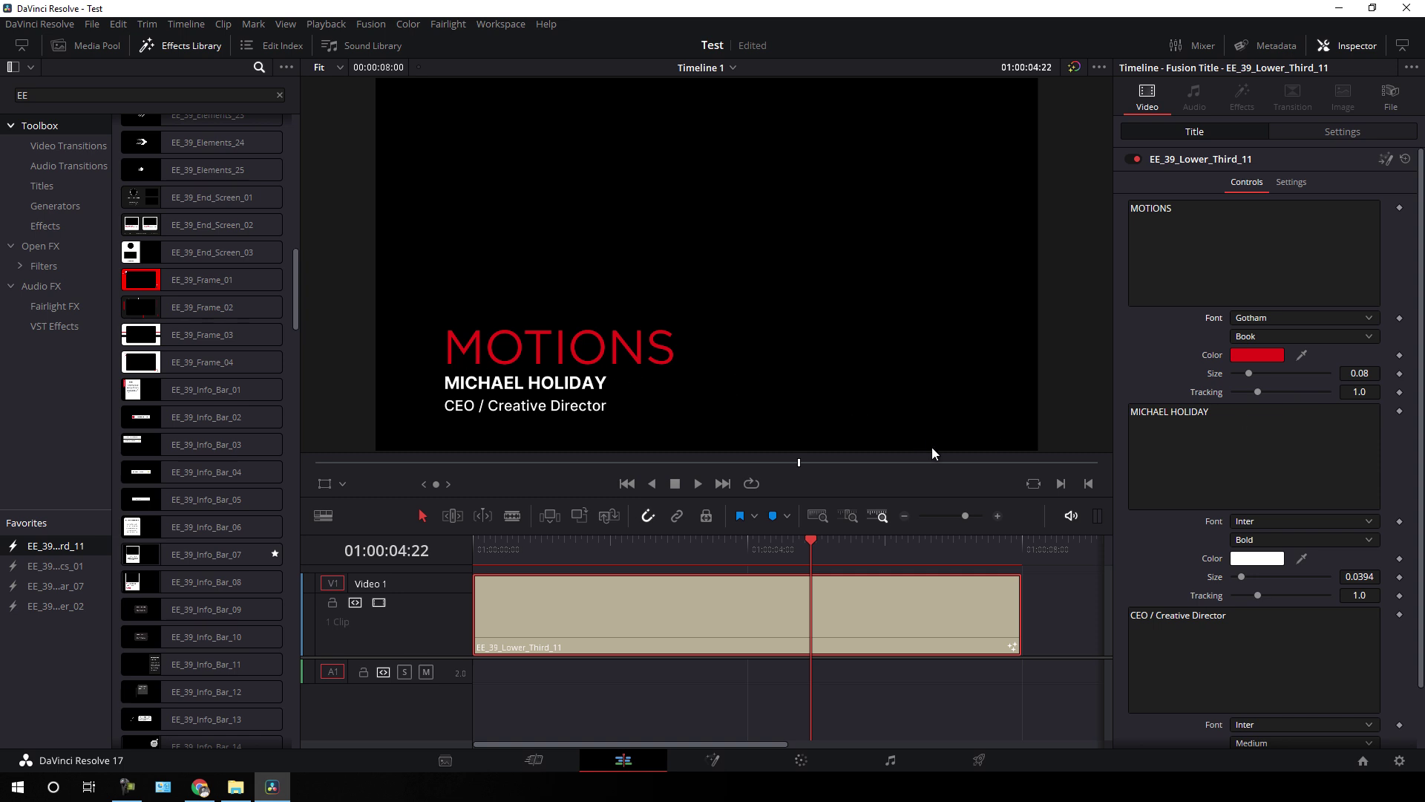
{"action": "left_click_drag", "start_coordinate": [1253, 418], "coordinate": [1128, 407]}
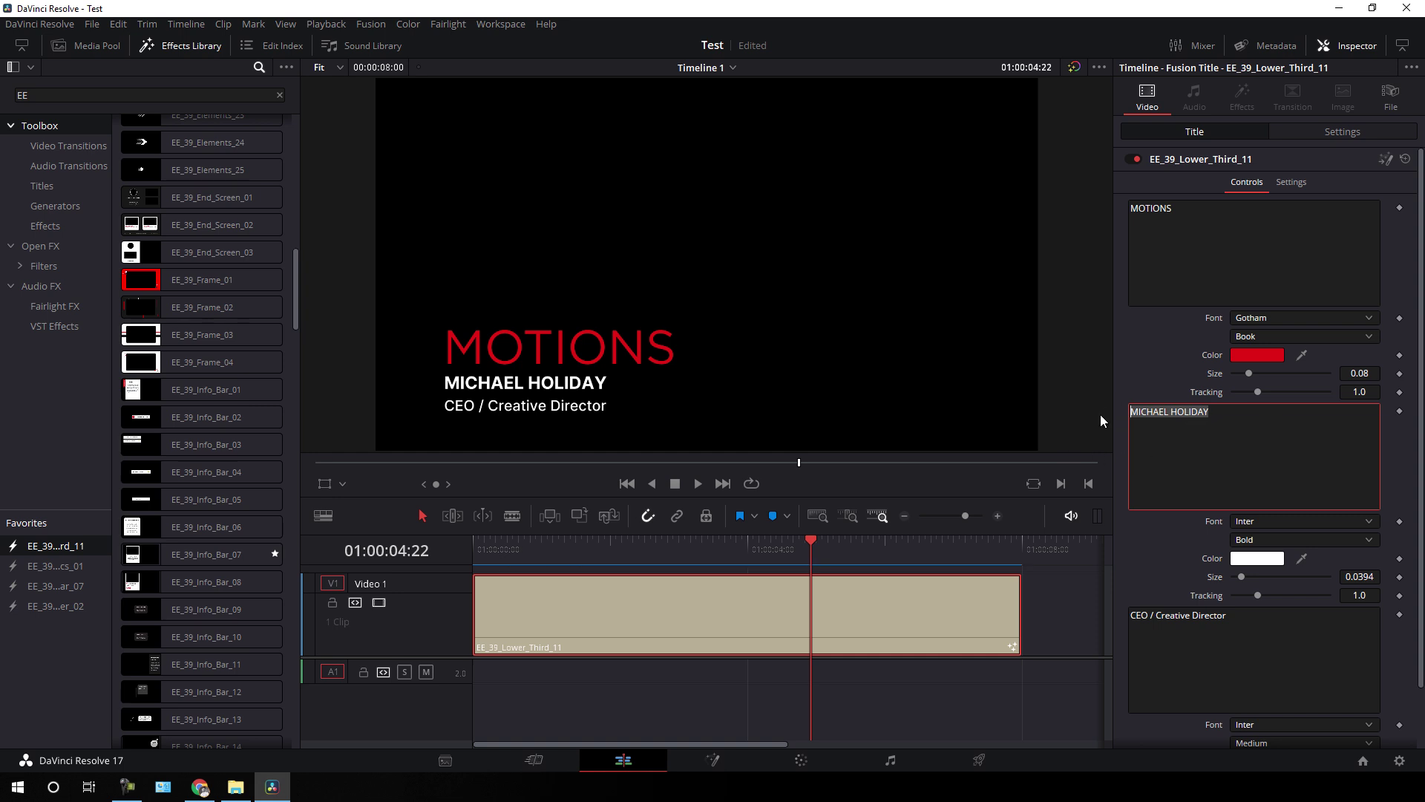
{"action": "type", "text": "EASY EDIT"}
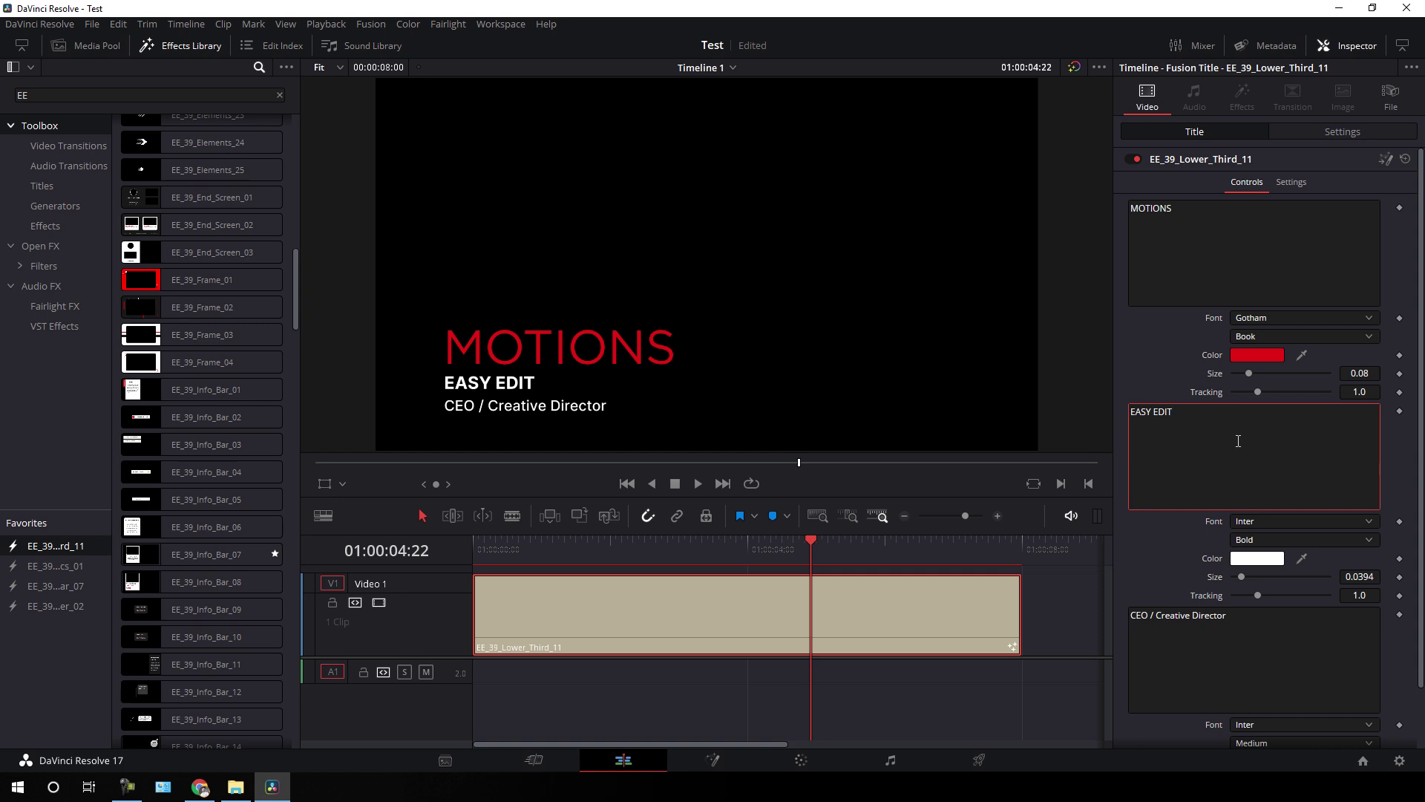
{"action": "left_click", "coordinate": [1265, 525]}
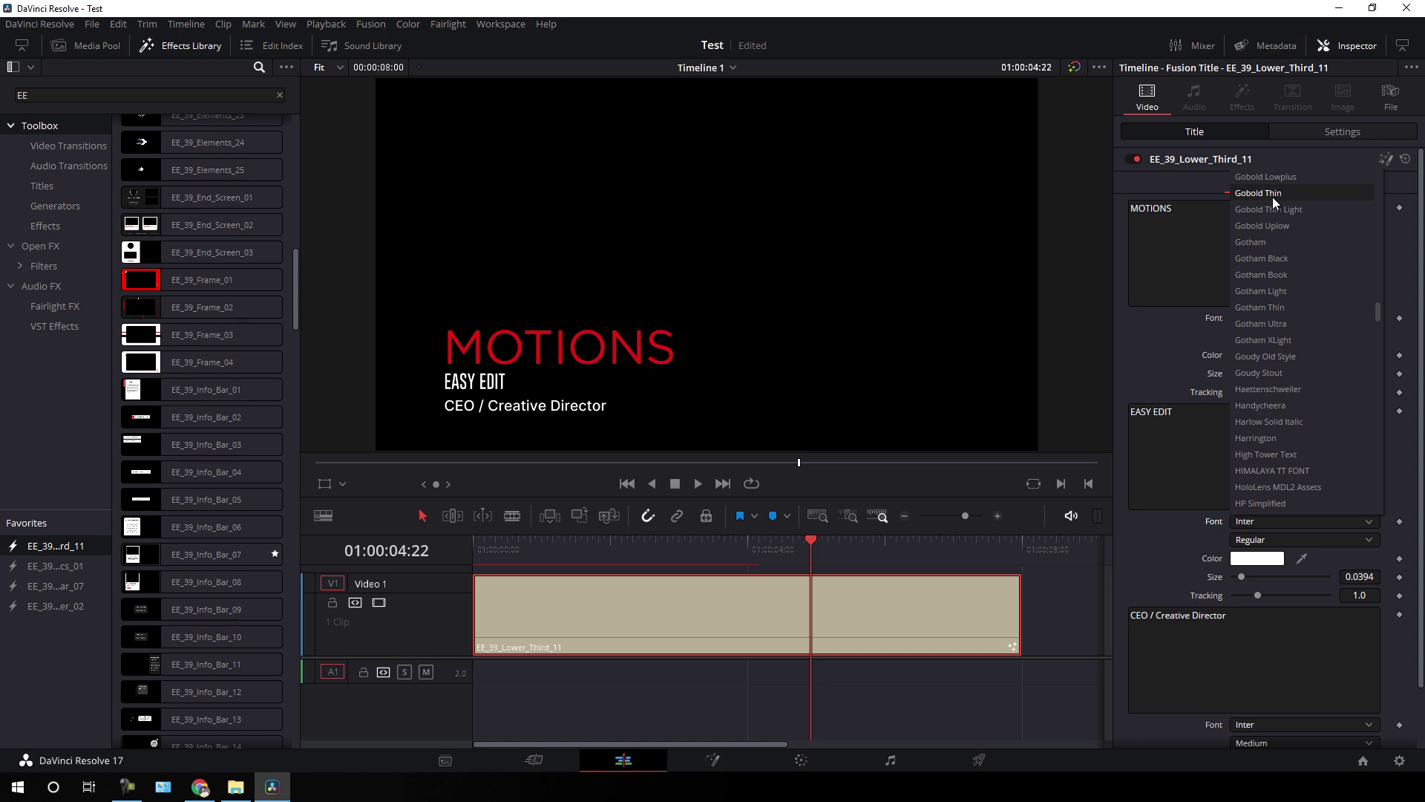
{"action": "left_click", "coordinate": [1273, 197]}
- Enlarge the MOTIONS title to size 0.122
{"action": "scroll", "coordinate": [1254, 651], "scroll_direction": "down", "scroll_amount": 1}
{"action": "left_click", "coordinate": [1273, 631]}
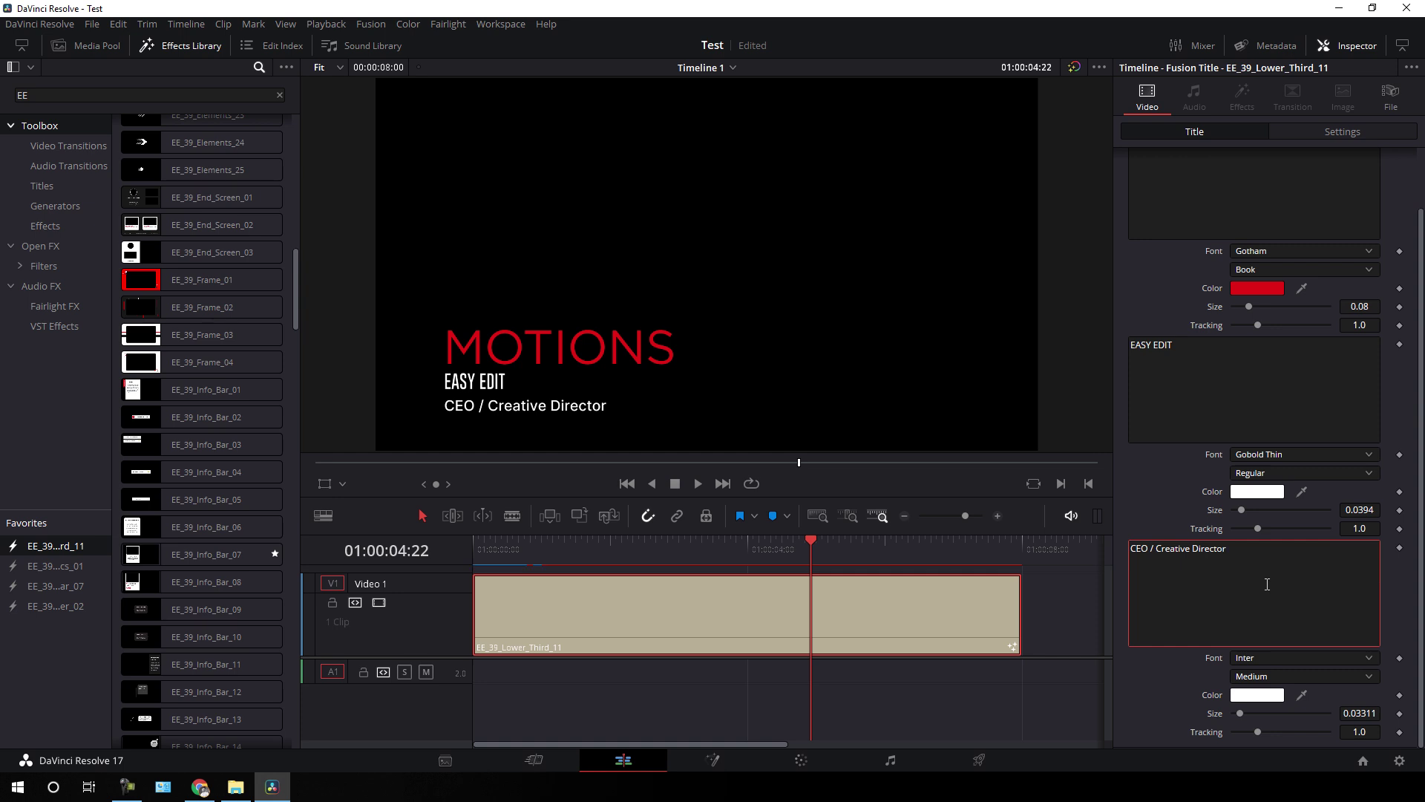
{"action": "scroll", "coordinate": [1268, 584], "scroll_direction": "up", "scroll_amount": 1}
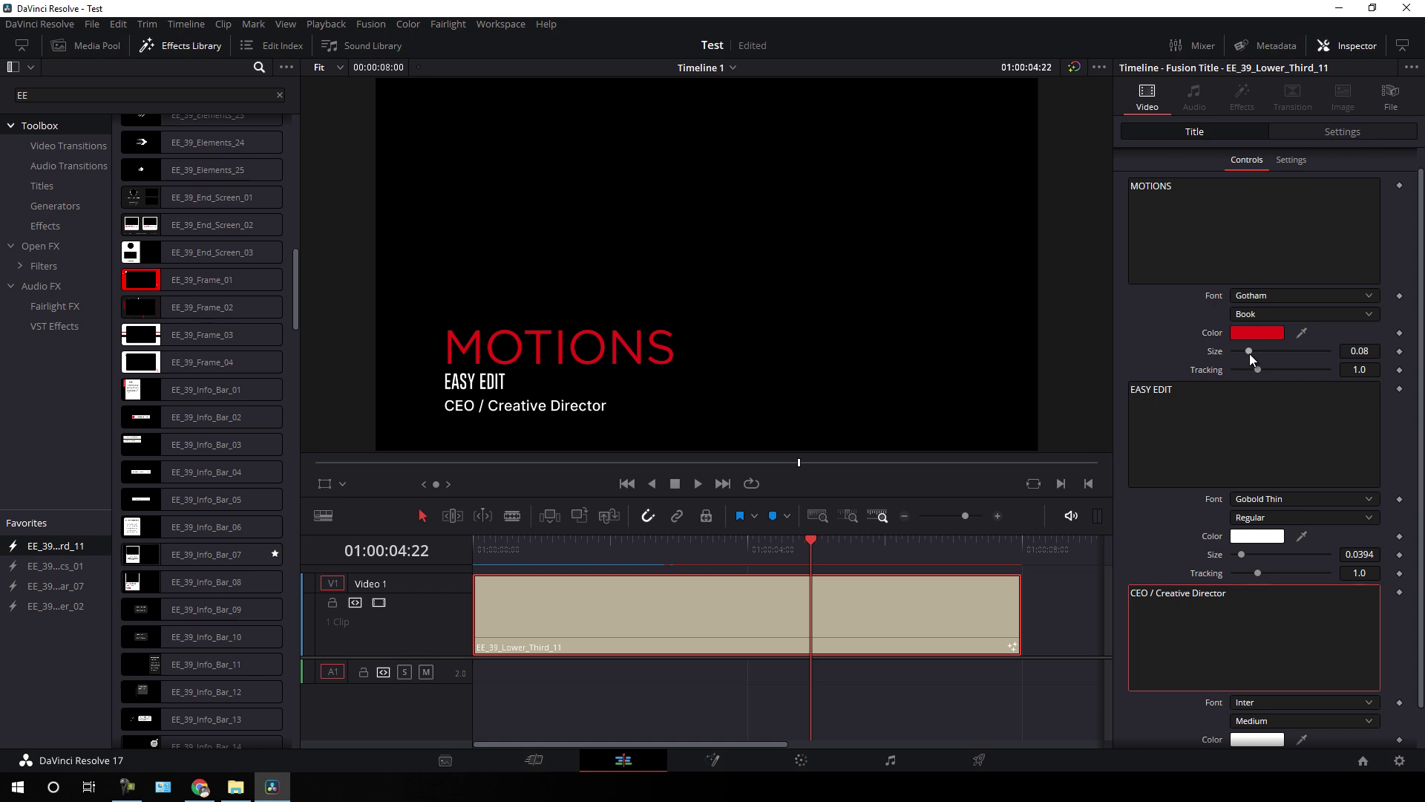
{"action": "left_click_drag", "start_coordinate": [1249, 349], "coordinate": [1258, 377]}
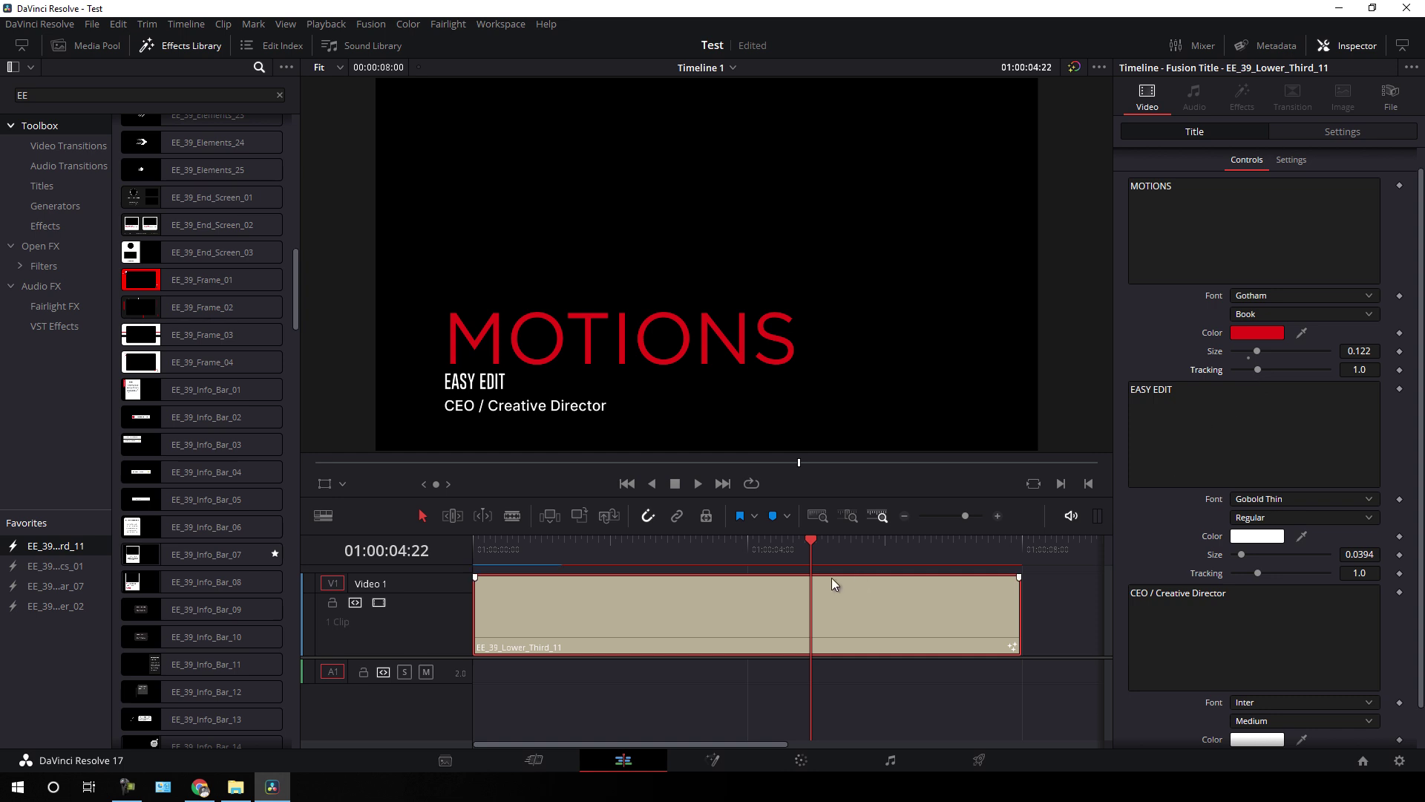
- Delete the lower third and place EE_39_Bumper_03 at 01:00:00:00 on Video 1, previewing it
{"action": "key", "text": "Delete"}
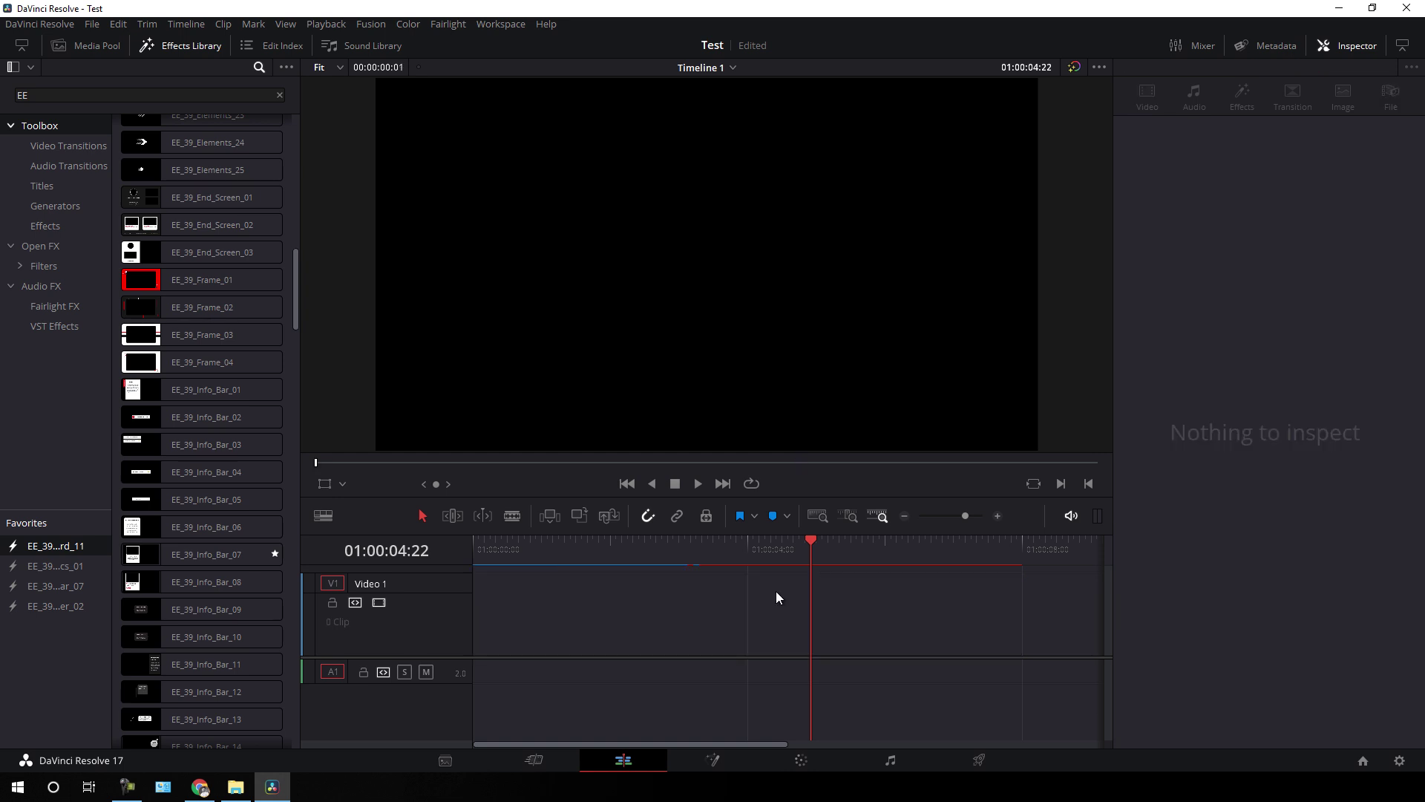
{"action": "left_click_drag", "start_coordinate": [795, 541], "coordinate": [447, 559]}
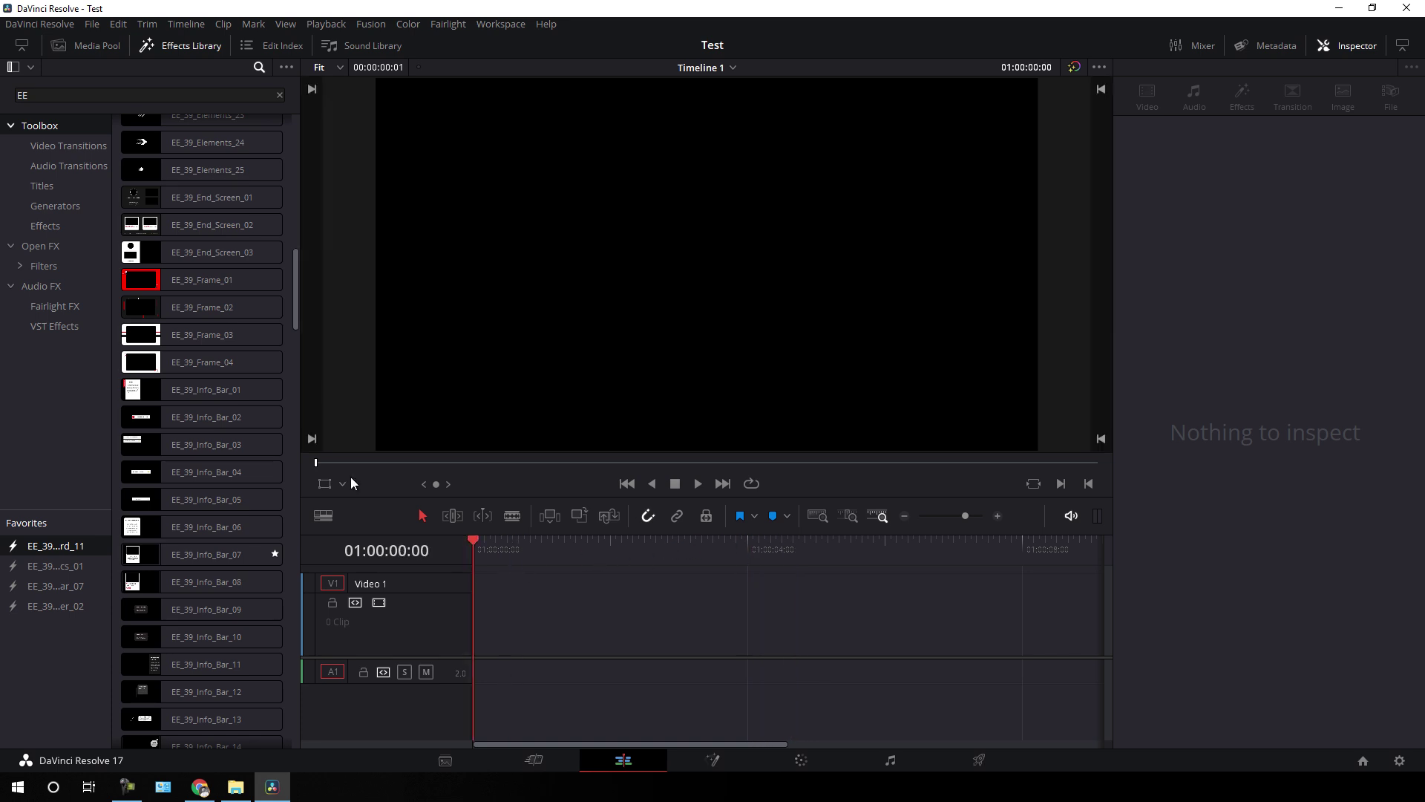
{"action": "scroll", "coordinate": [261, 384], "scroll_direction": "up", "scroll_amount": 10}
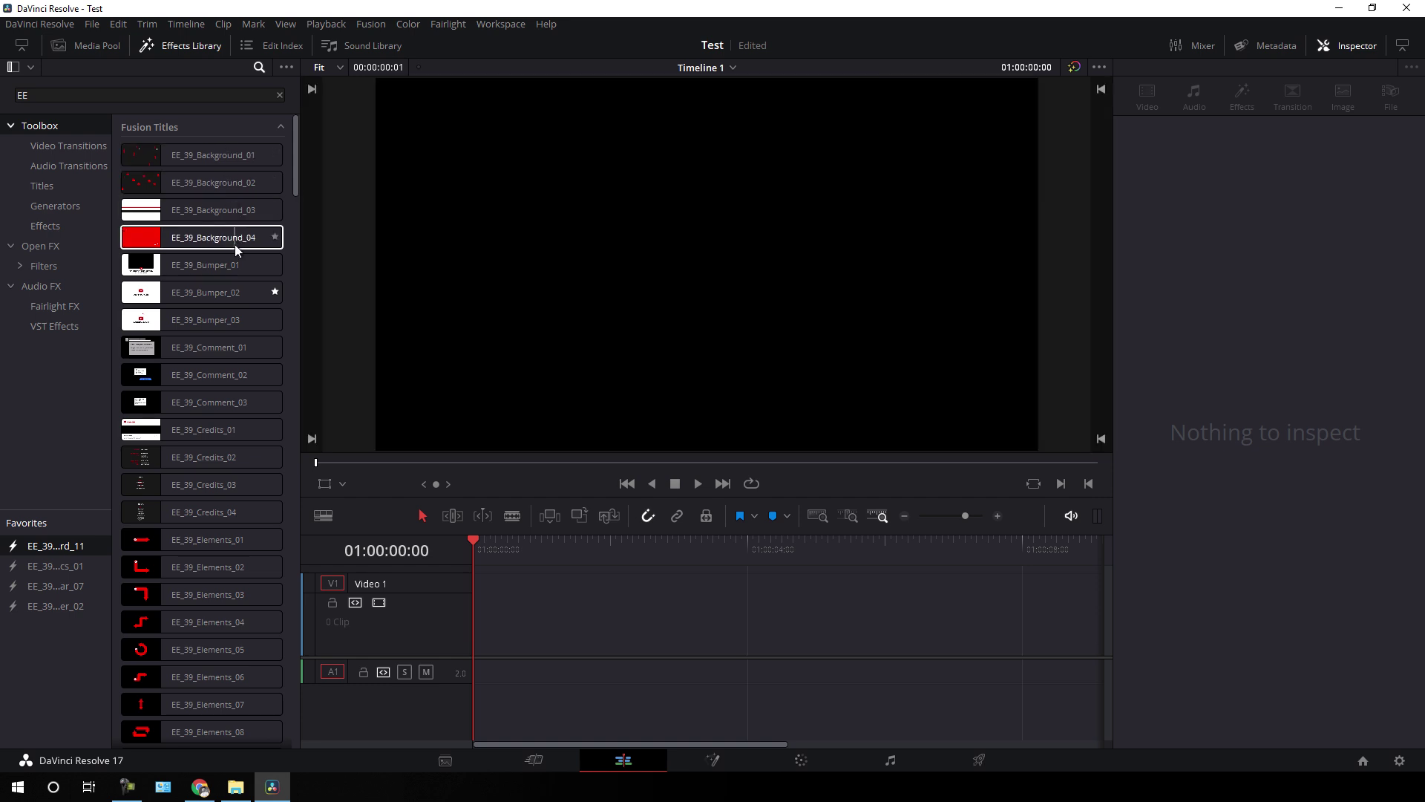
{"action": "left_click", "coordinate": [188, 237]}
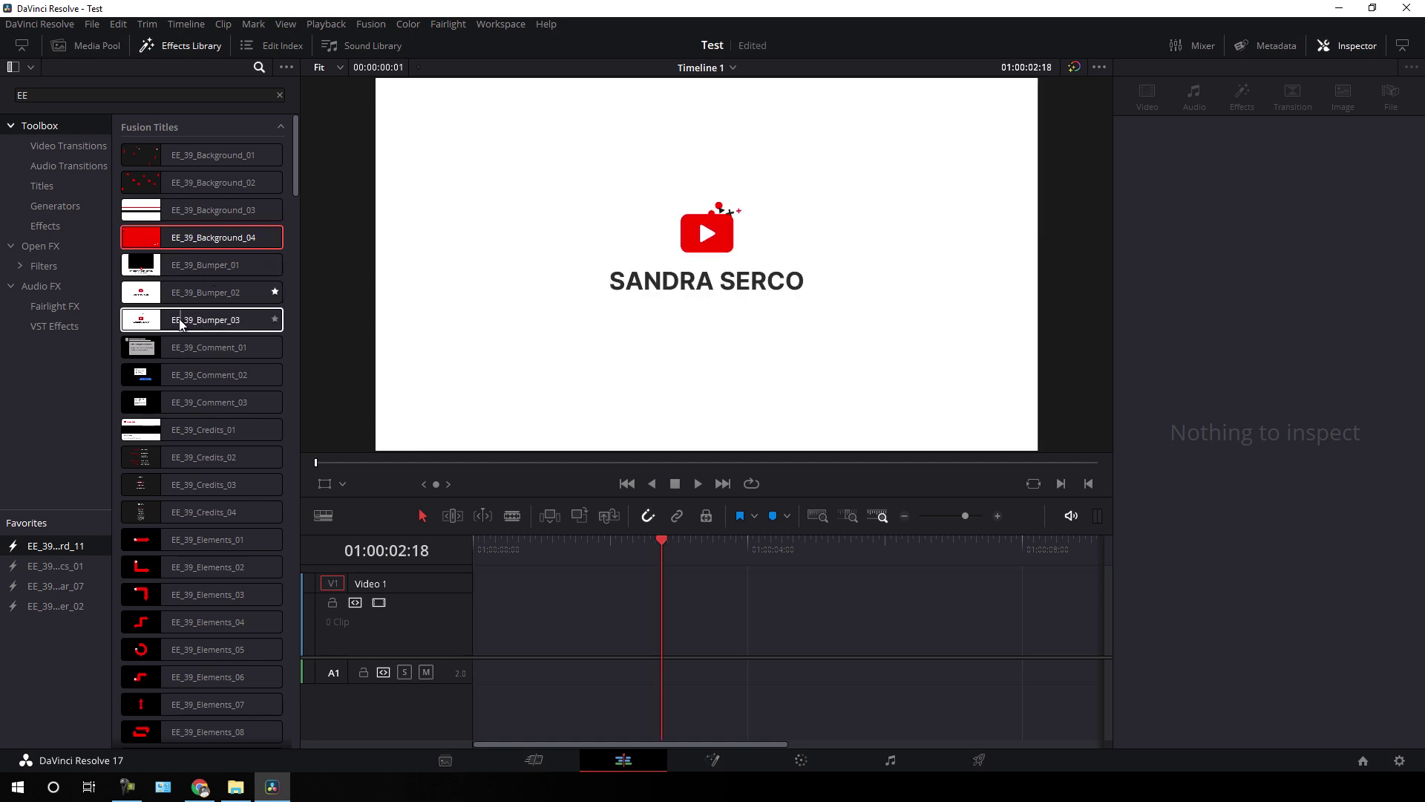
{"action": "left_click_drag", "start_coordinate": [230, 322], "coordinate": [474, 622]}
{"action": "left_click_drag", "start_coordinate": [661, 540], "coordinate": [707, 530]}
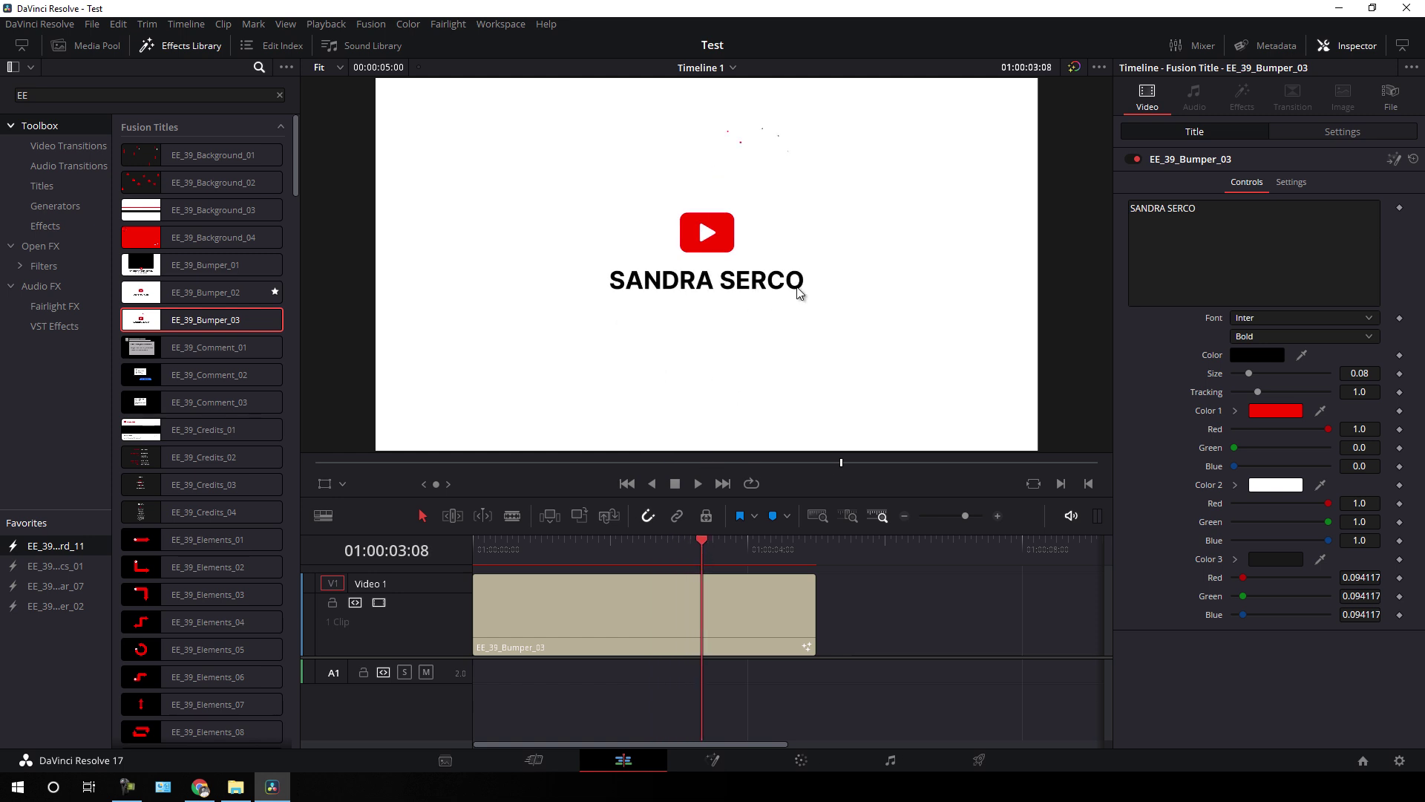
- Retype the bumper title as EASY EDIT in Century Gothic Bold at size 0.126
{"action": "left_click", "coordinate": [1198, 220]}
{"action": "key", "text": "ctrl+a"}
{"action": "type", "text": "EA"}
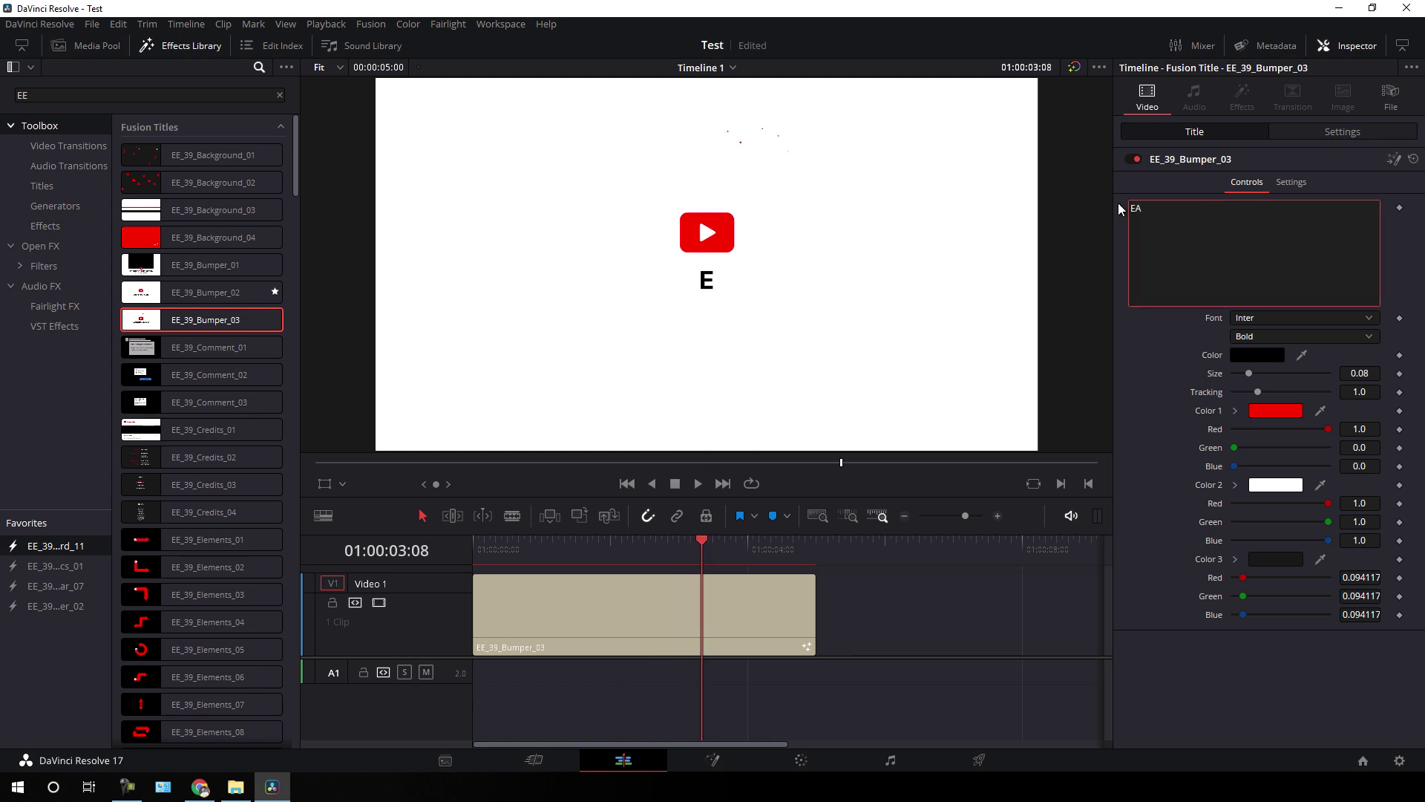
{"action": "type", "text": "SY EDIT"}
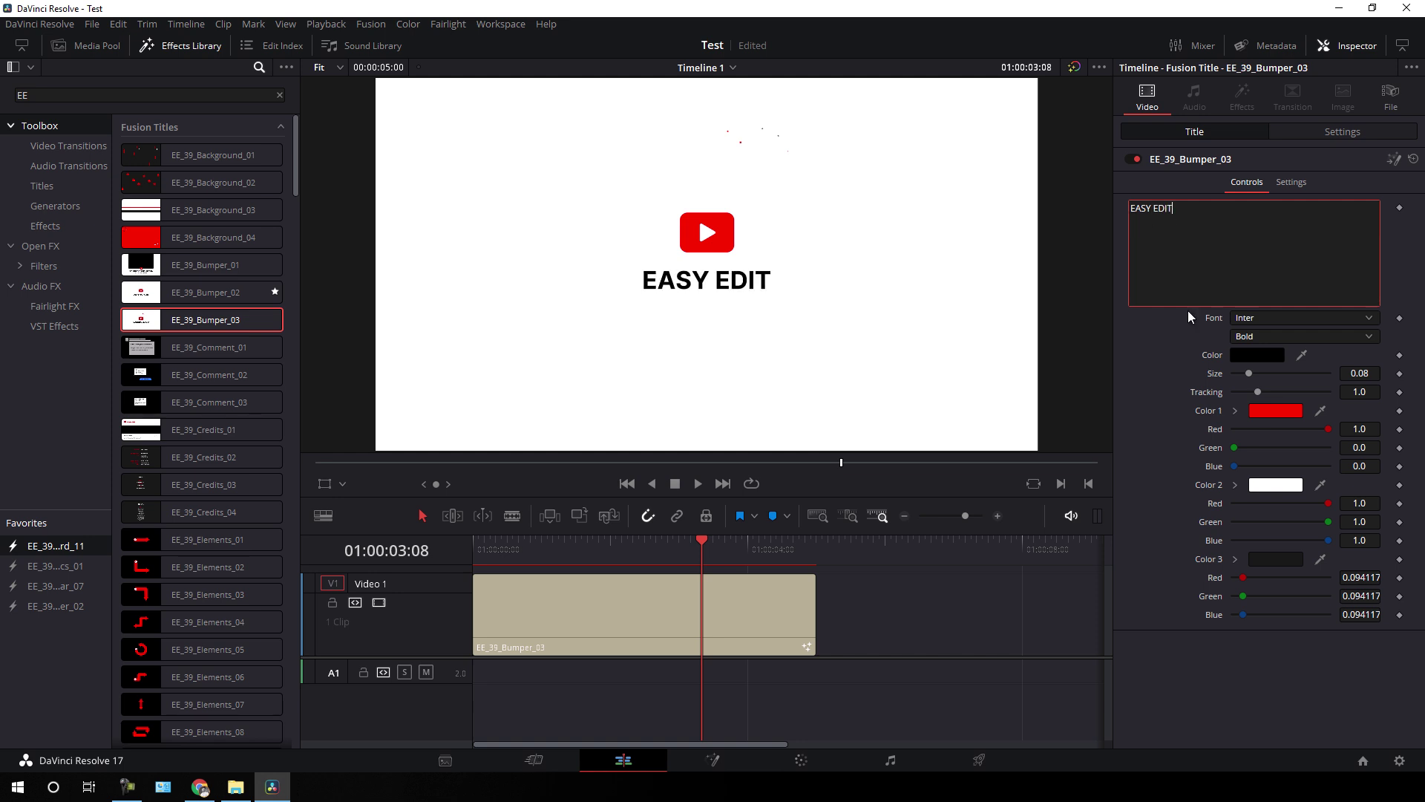
{"action": "left_click", "coordinate": [1264, 318]}
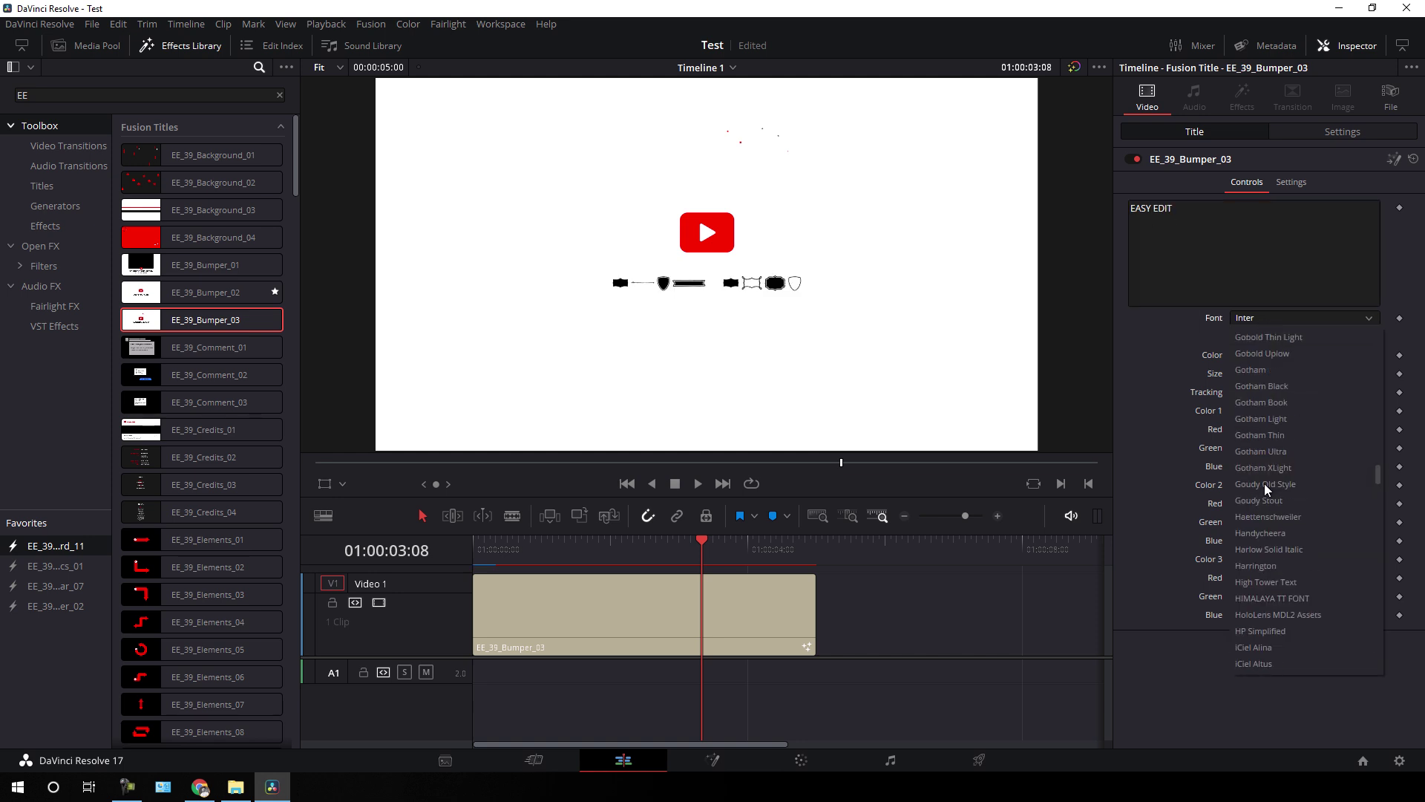
{"action": "scroll", "coordinate": [1269, 474], "scroll_direction": "up", "scroll_amount": 10}
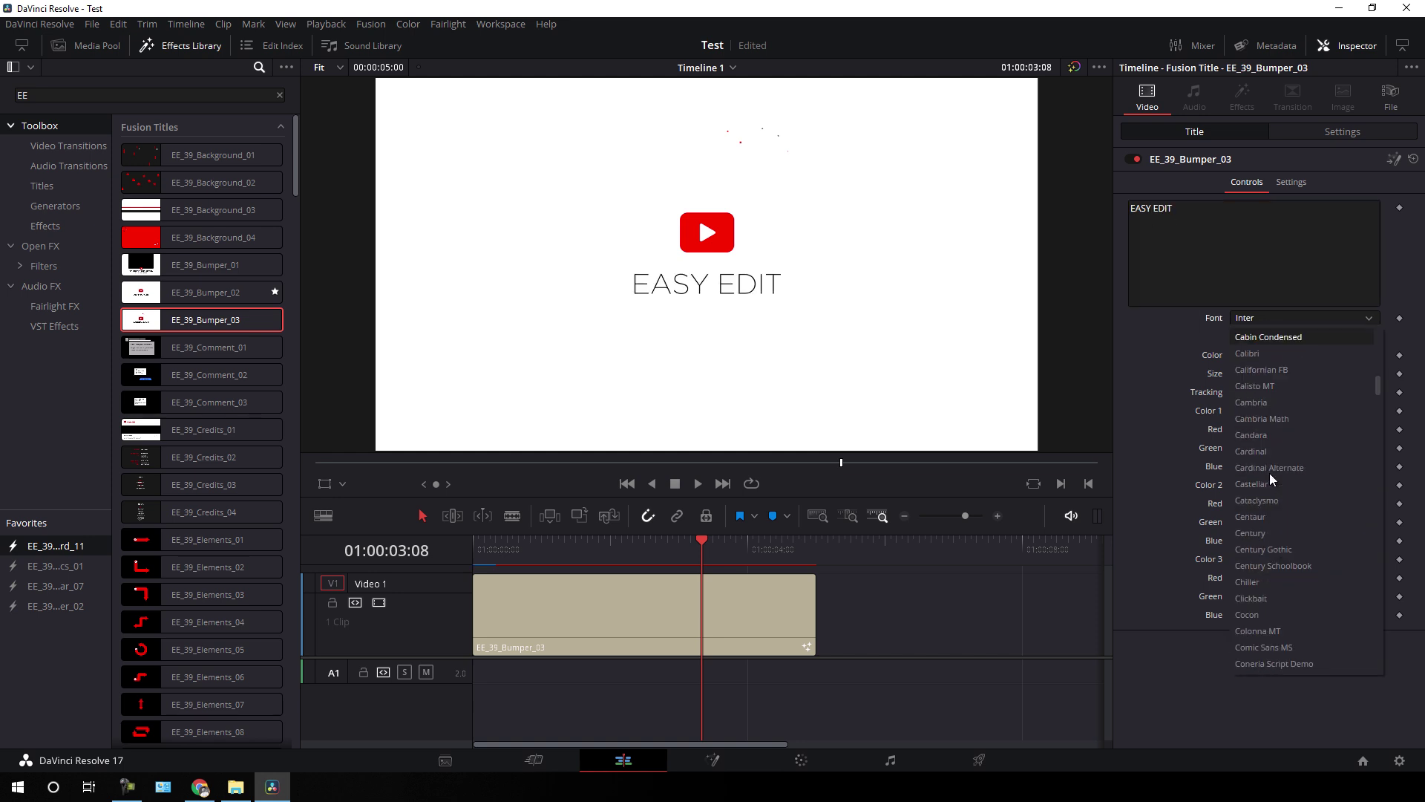
{"action": "left_click", "coordinate": [1280, 550]}
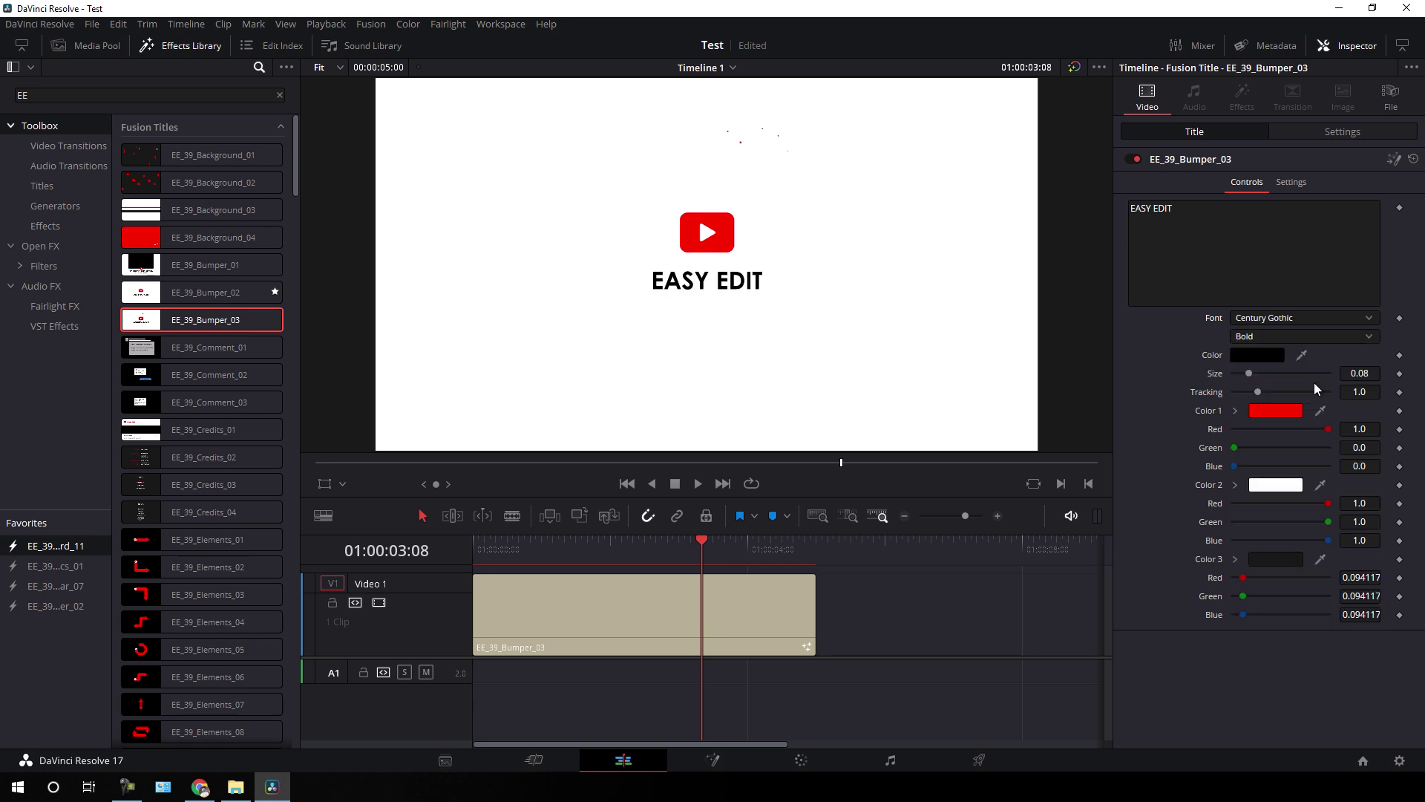
{"action": "left_click_drag", "start_coordinate": [1253, 375], "coordinate": [1258, 377]}
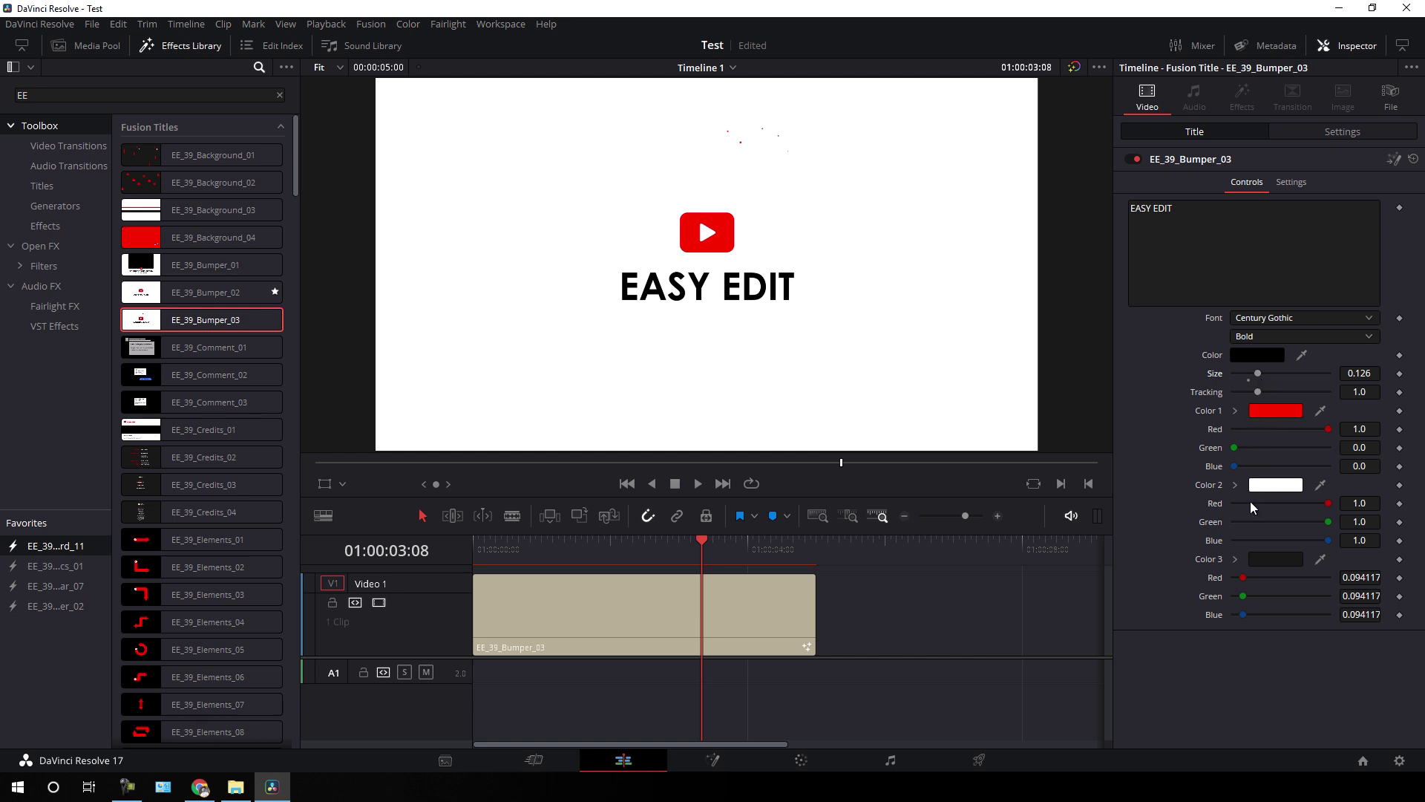
- Try green for the bumper's Color 1, then restore it to red
{"action": "left_click", "coordinate": [1272, 409]}
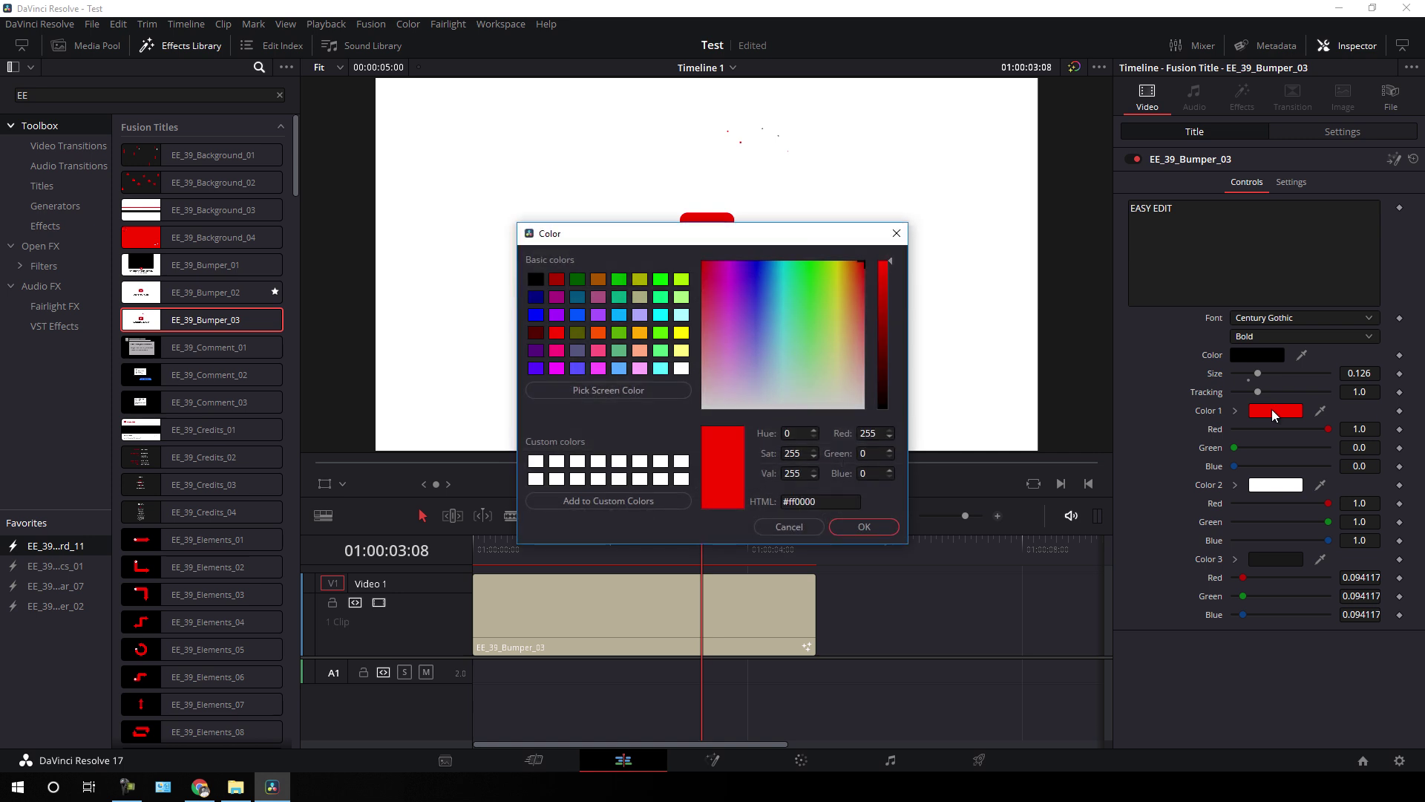
{"action": "left_click_drag", "start_coordinate": [706, 240], "coordinate": [1126, 208]}
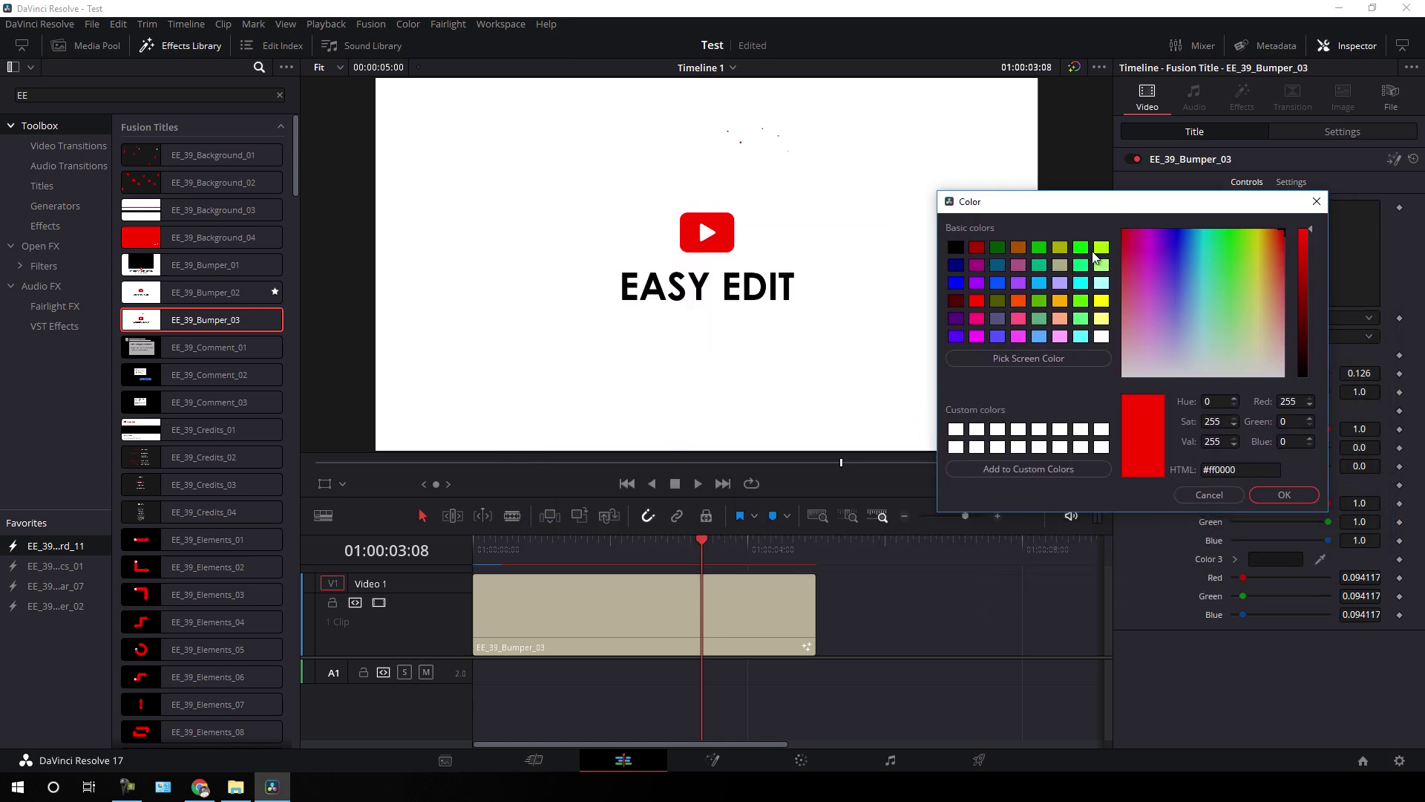
{"action": "left_click", "coordinate": [1081, 248]}
{"action": "left_click", "coordinate": [1278, 503]}
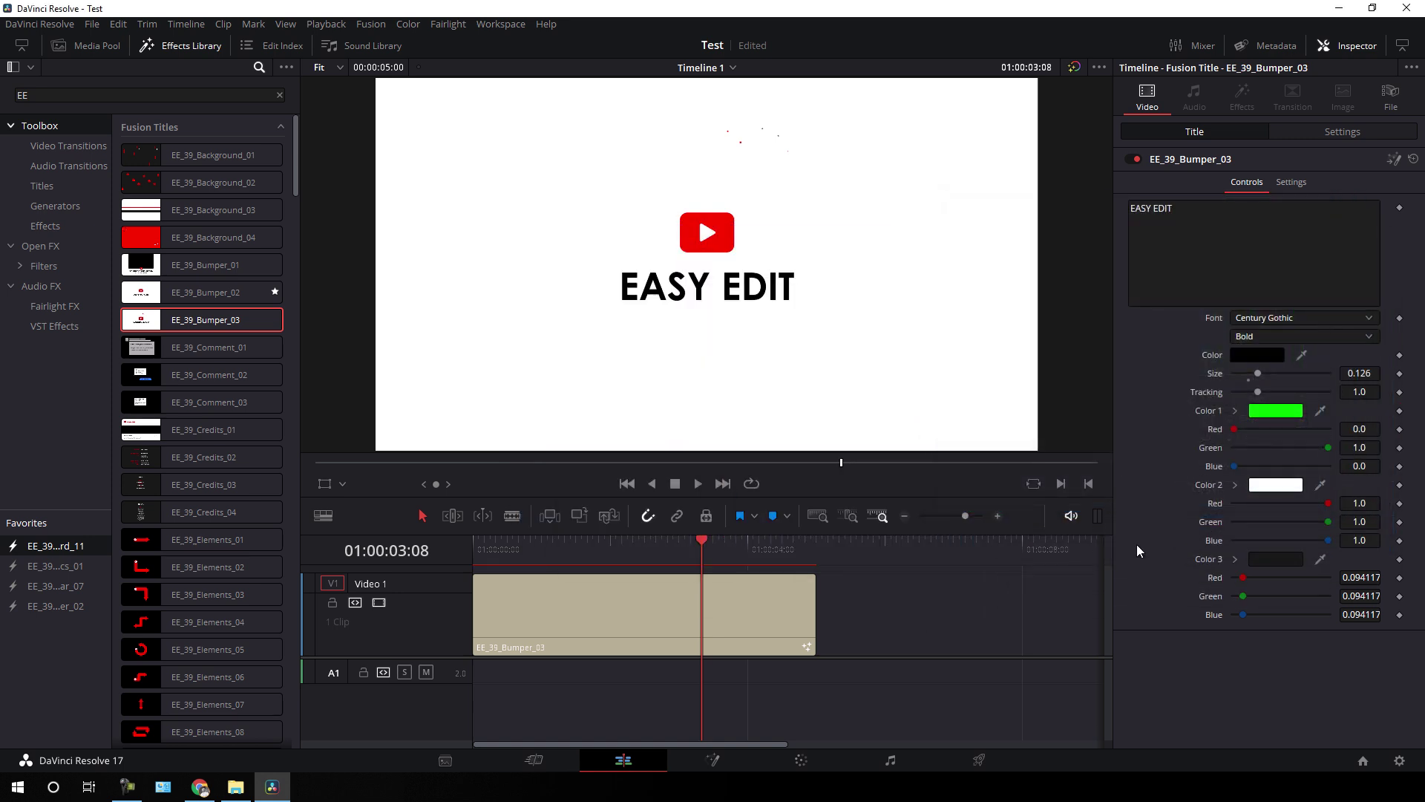
{"action": "left_click", "coordinate": [1257, 409]}
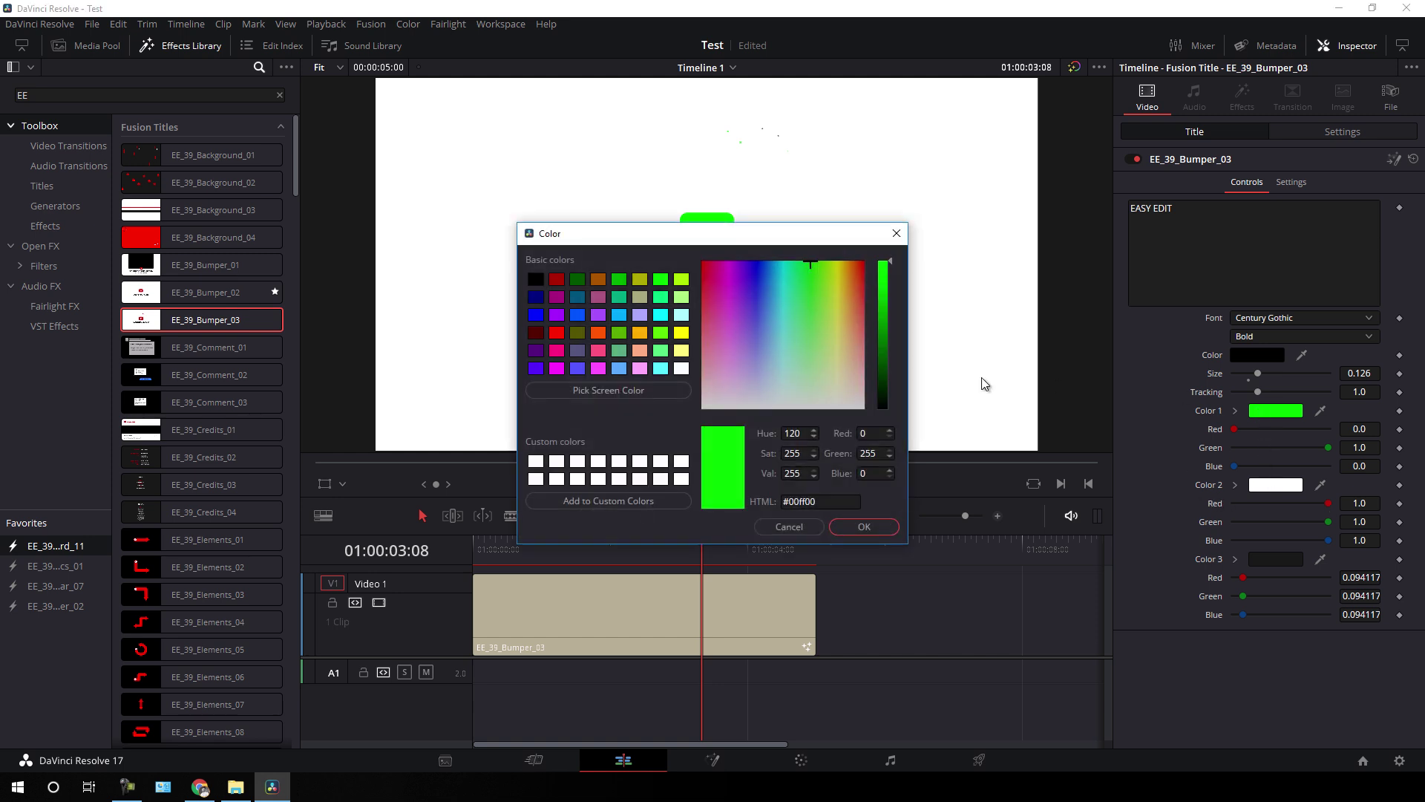
{"action": "left_click", "coordinate": [557, 332]}
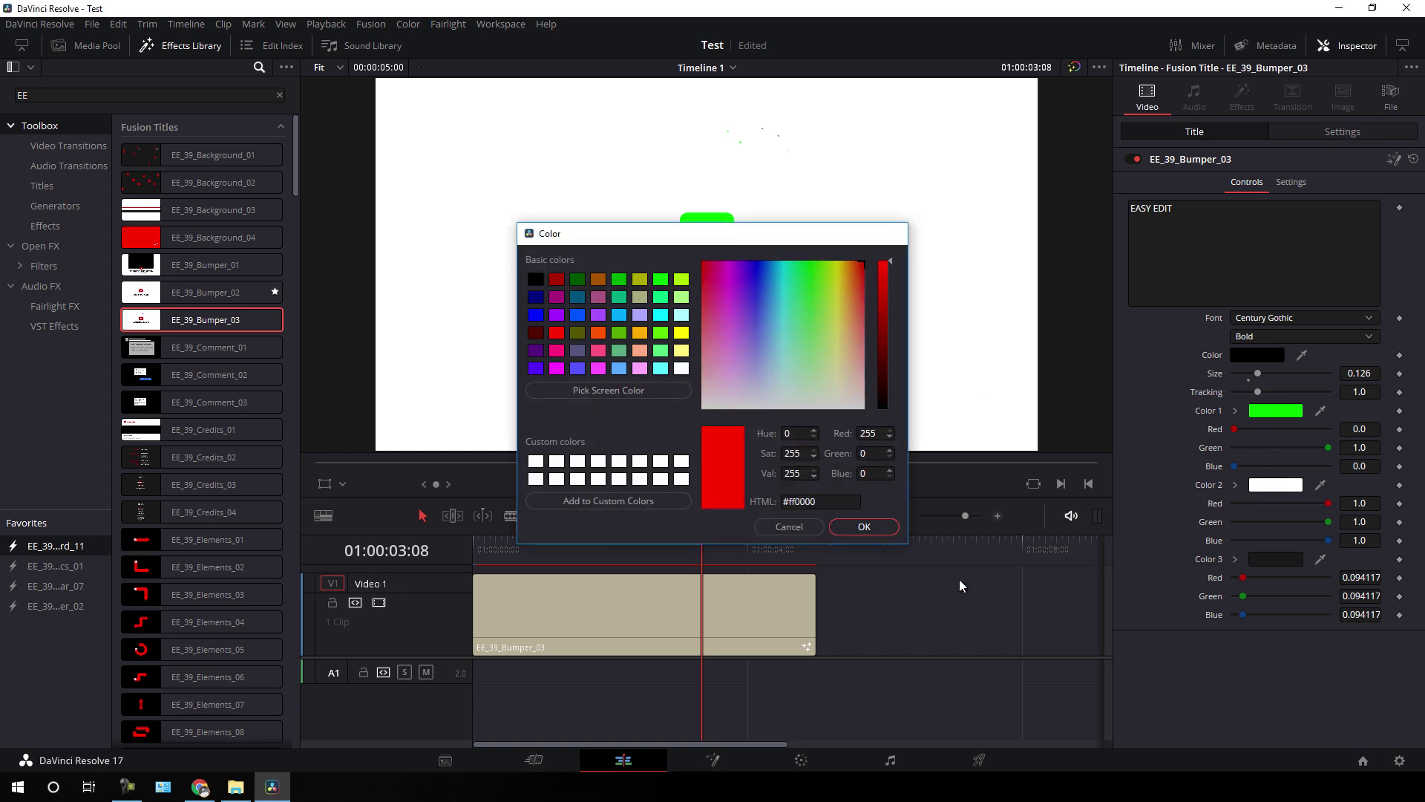
{"action": "key", "text": "Return"}
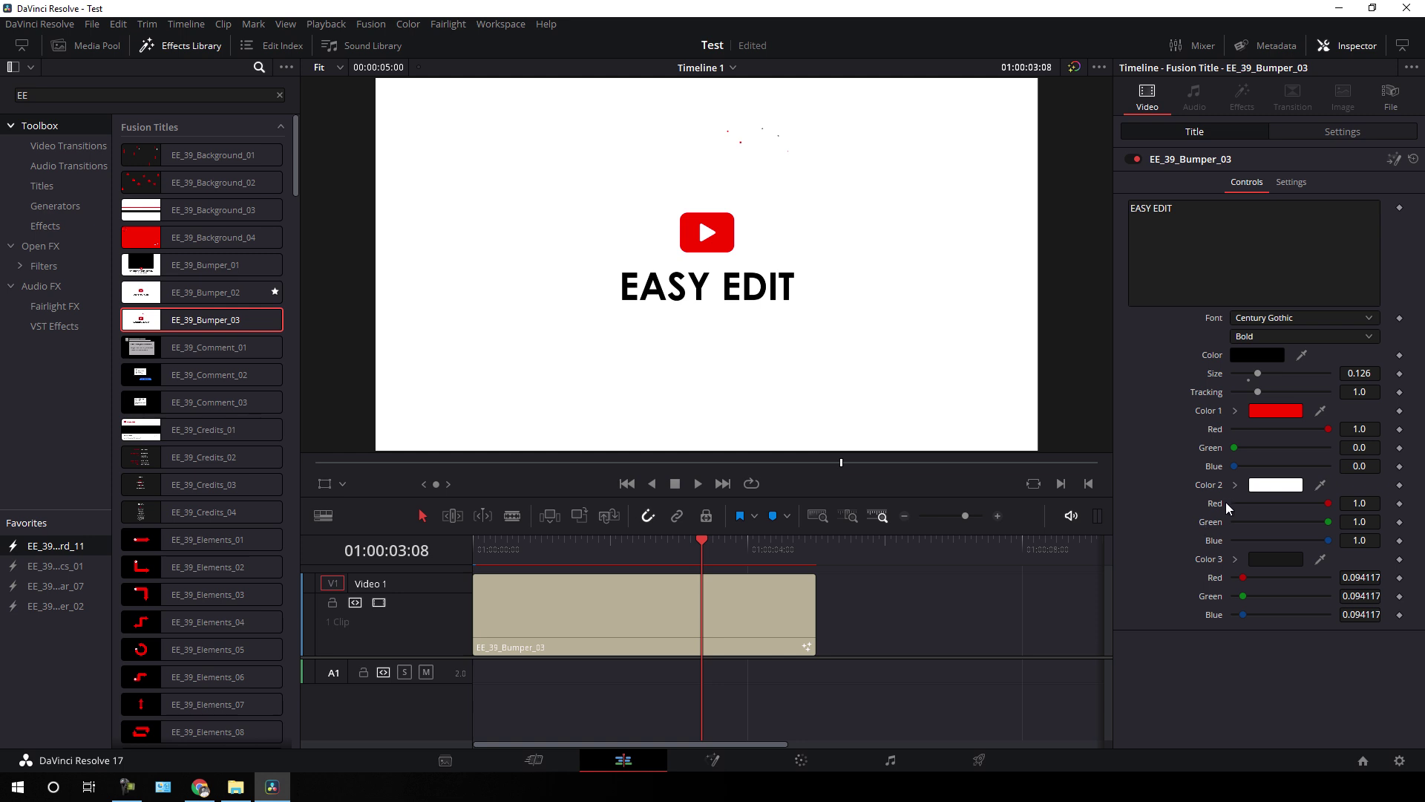
- Set Color 2 to cyan and the text to magenta, then delete the Bumper_03 clip
{"action": "left_click", "coordinate": [1279, 488]}
{"action": "left_click", "coordinate": [663, 369]}
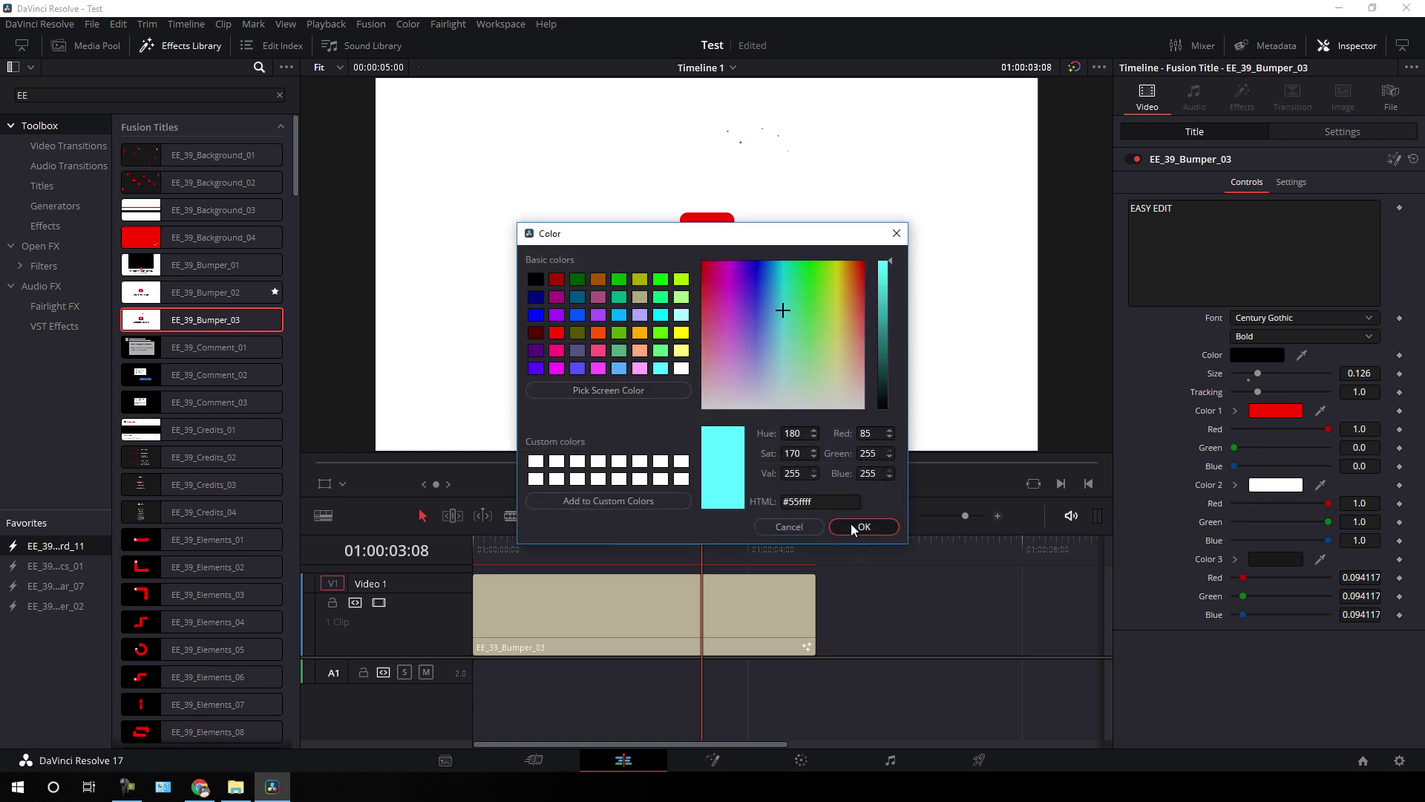
{"action": "left_click", "coordinate": [862, 527]}
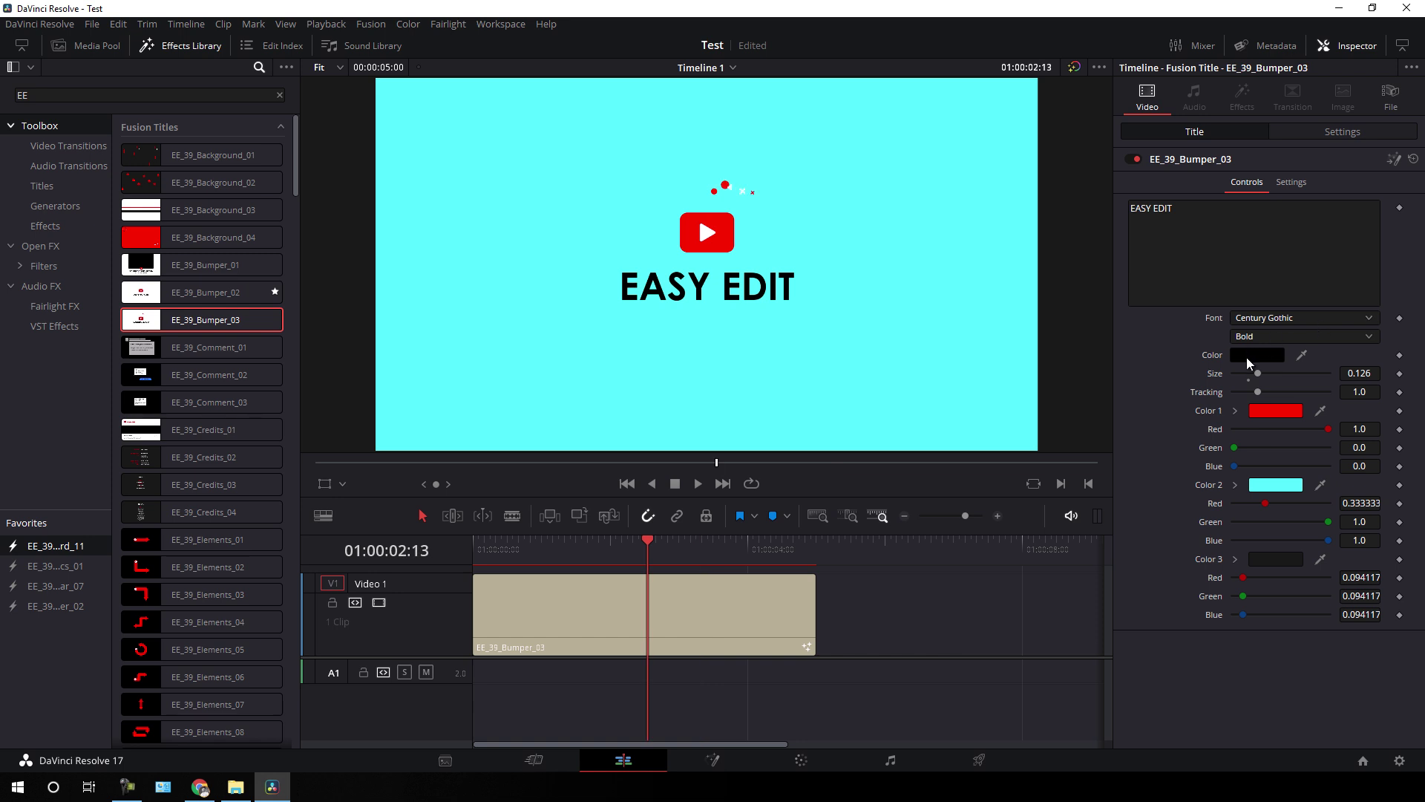
{"action": "left_click", "coordinate": [1246, 363]}
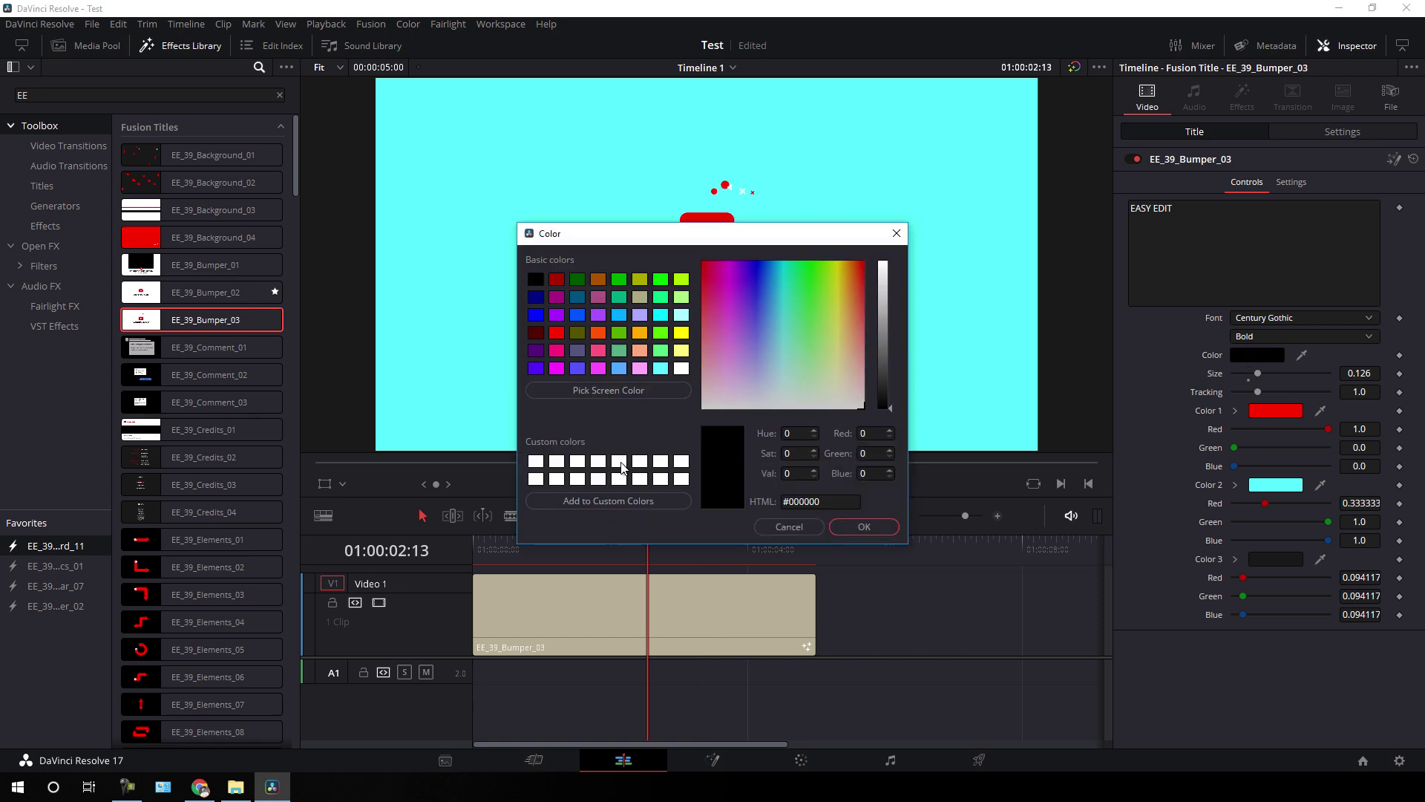
{"action": "left_click", "coordinate": [556, 369]}
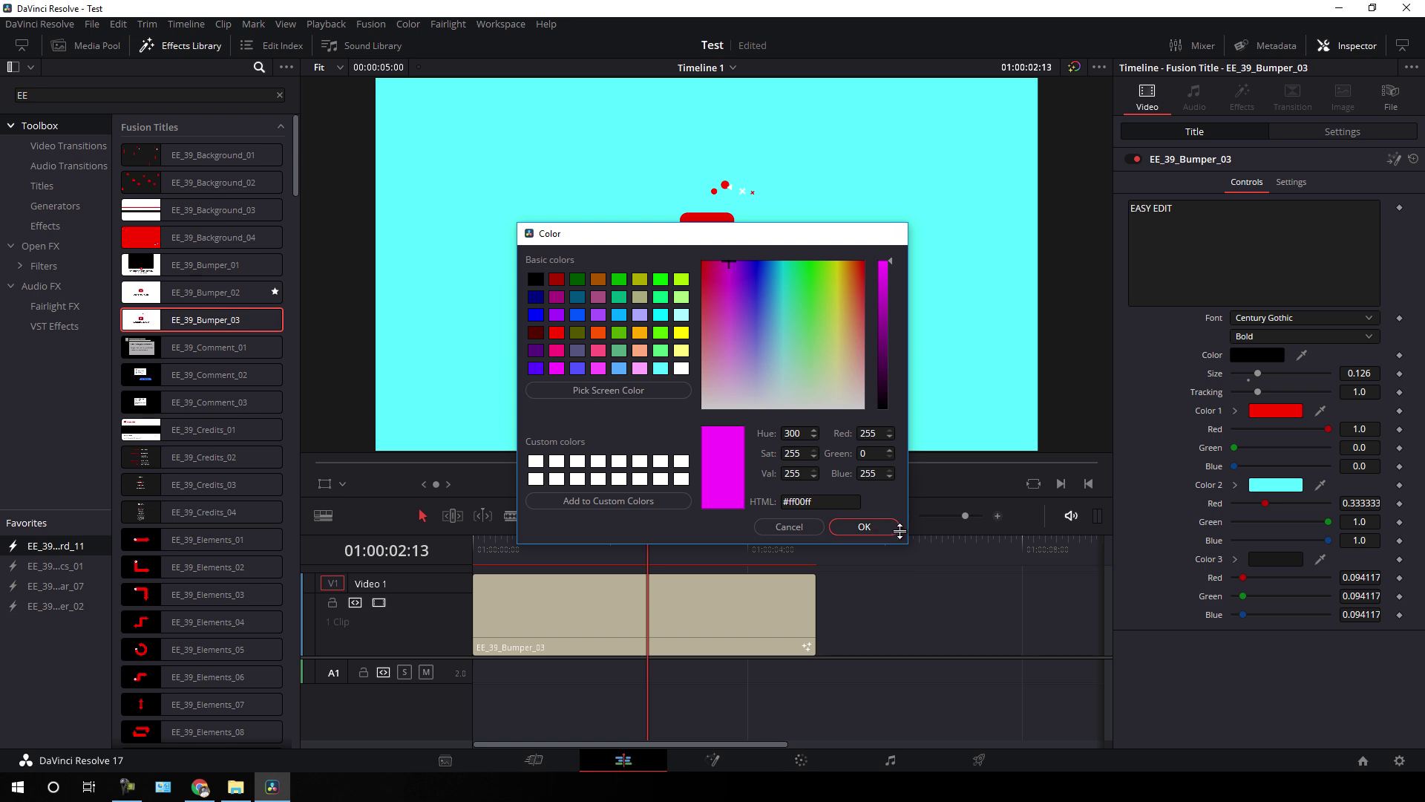
{"action": "left_click", "coordinate": [864, 527]}
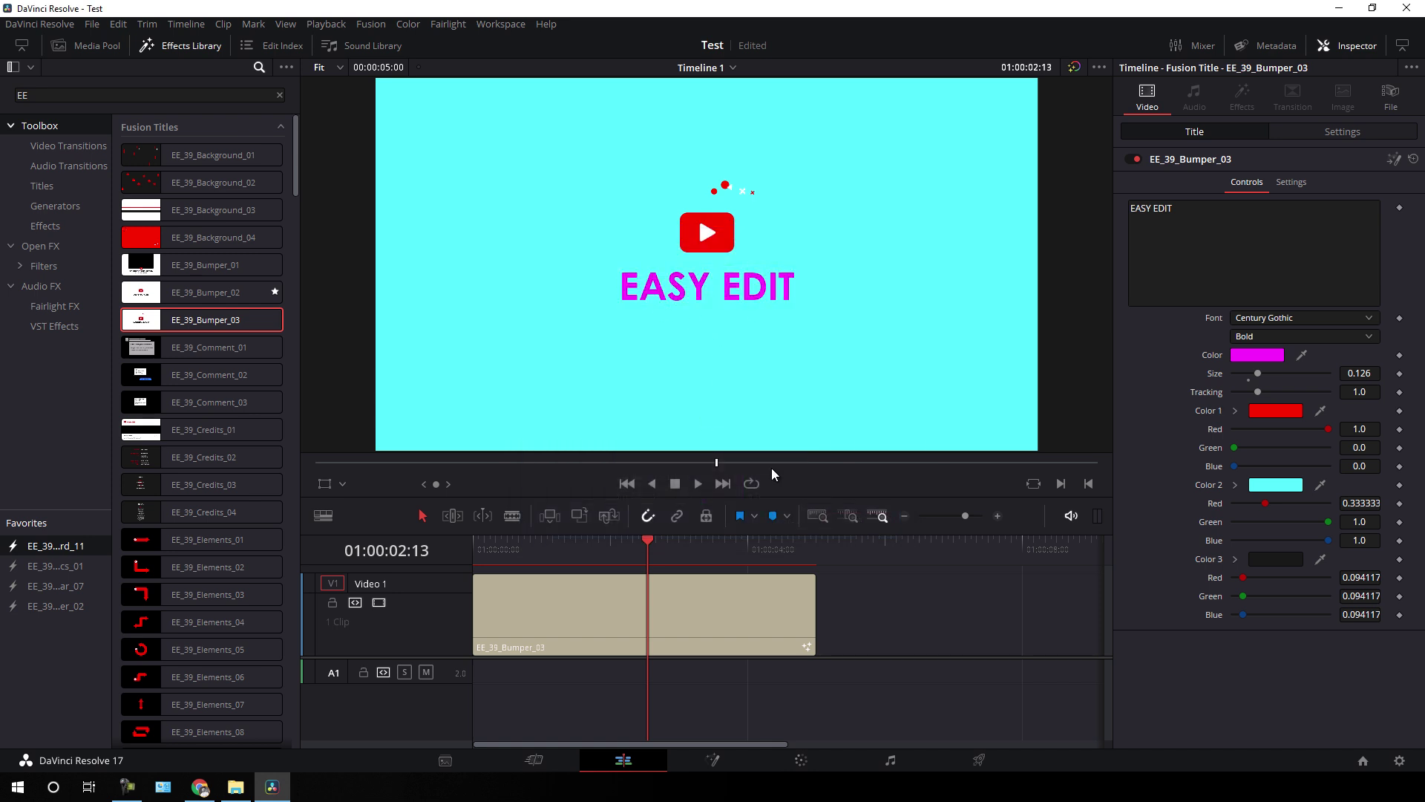
{"action": "key", "text": "Delete"}
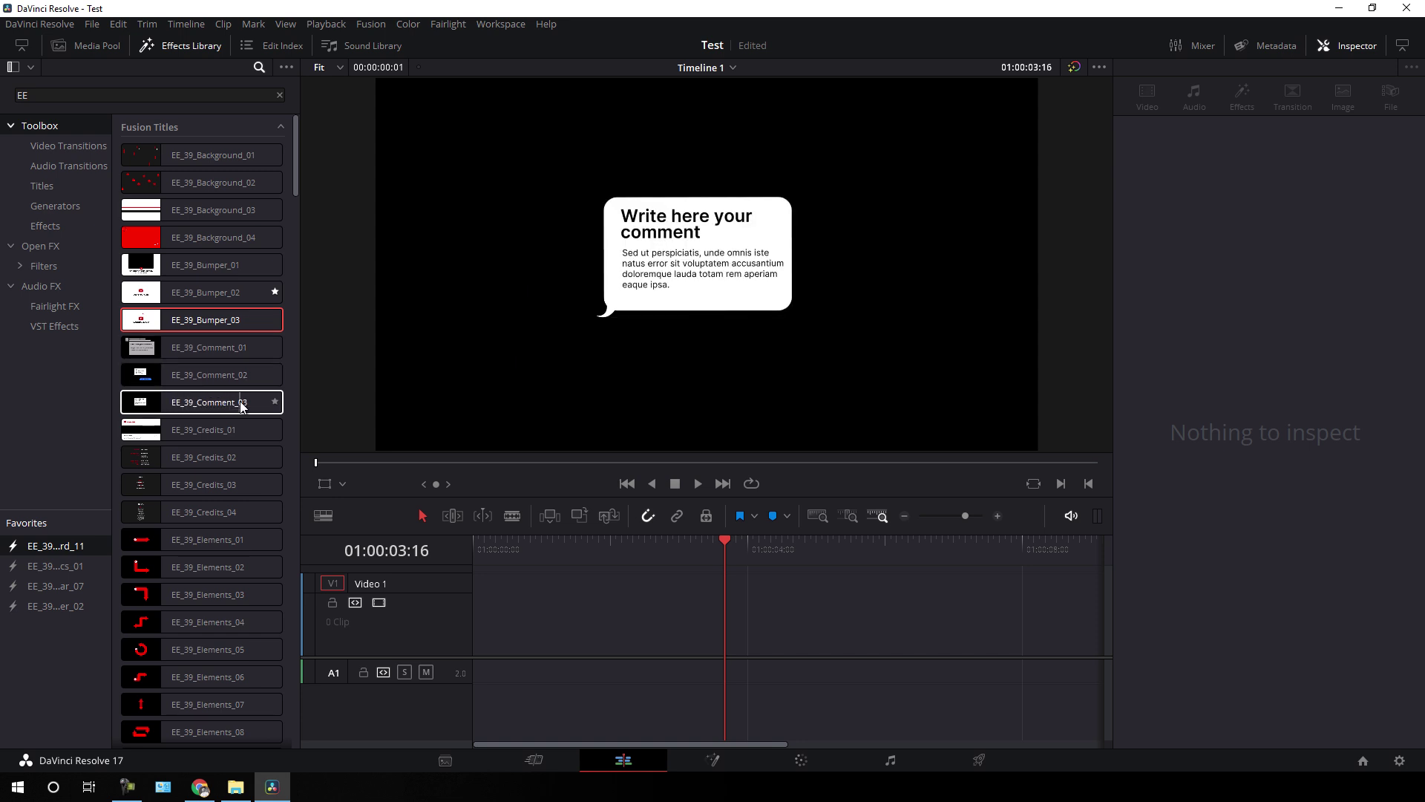
{"action": "left_click_drag", "start_coordinate": [185, 377], "coordinate": [478, 617]}
{"action": "left_click_drag", "start_coordinate": [733, 542], "coordinate": [721, 550]}
{"action": "left_click", "coordinate": [709, 604]}
{"action": "key", "text": "Delete"}
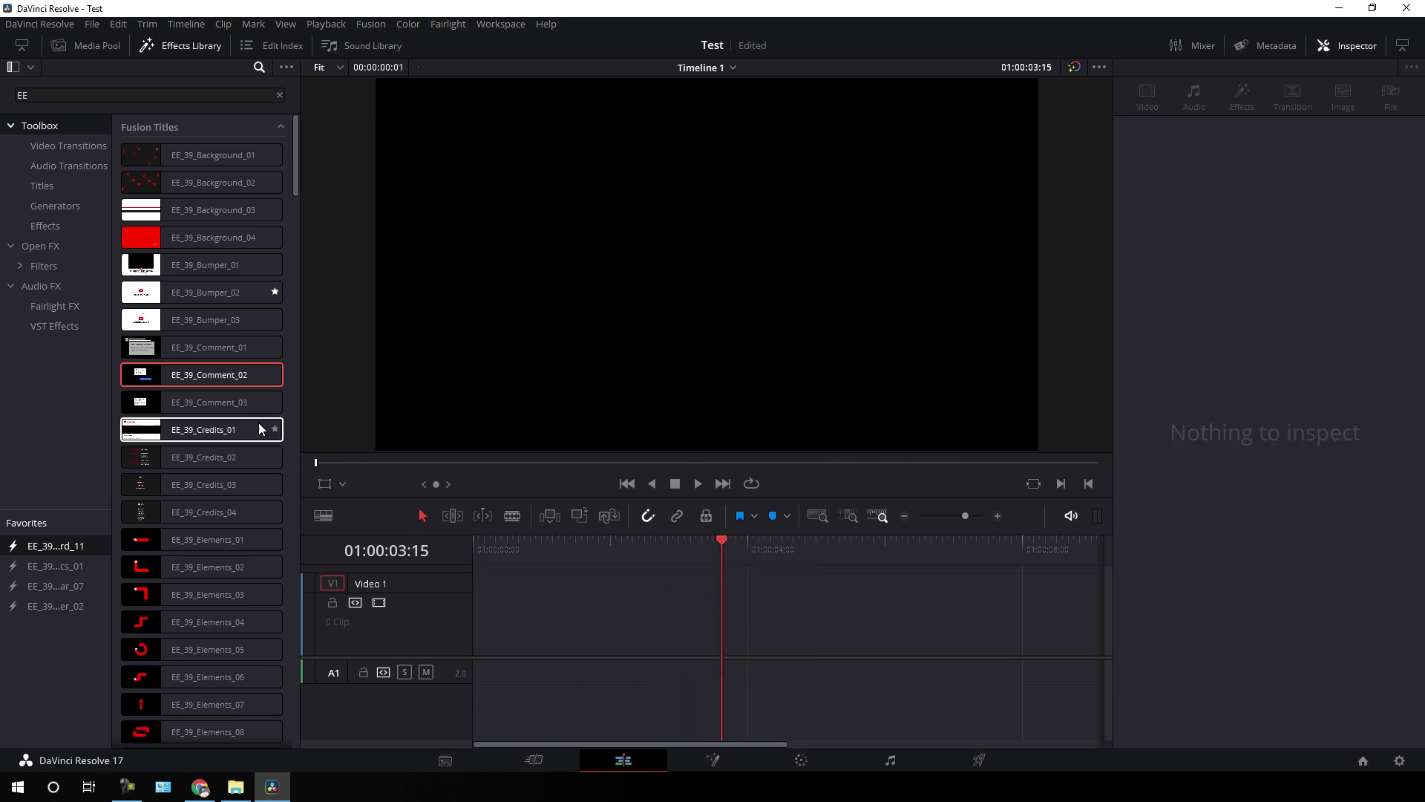
{"action": "scroll", "coordinate": [245, 429], "scroll_direction": "down", "scroll_amount": 3}
{"action": "mouse_move", "coordinate": [209, 417]}
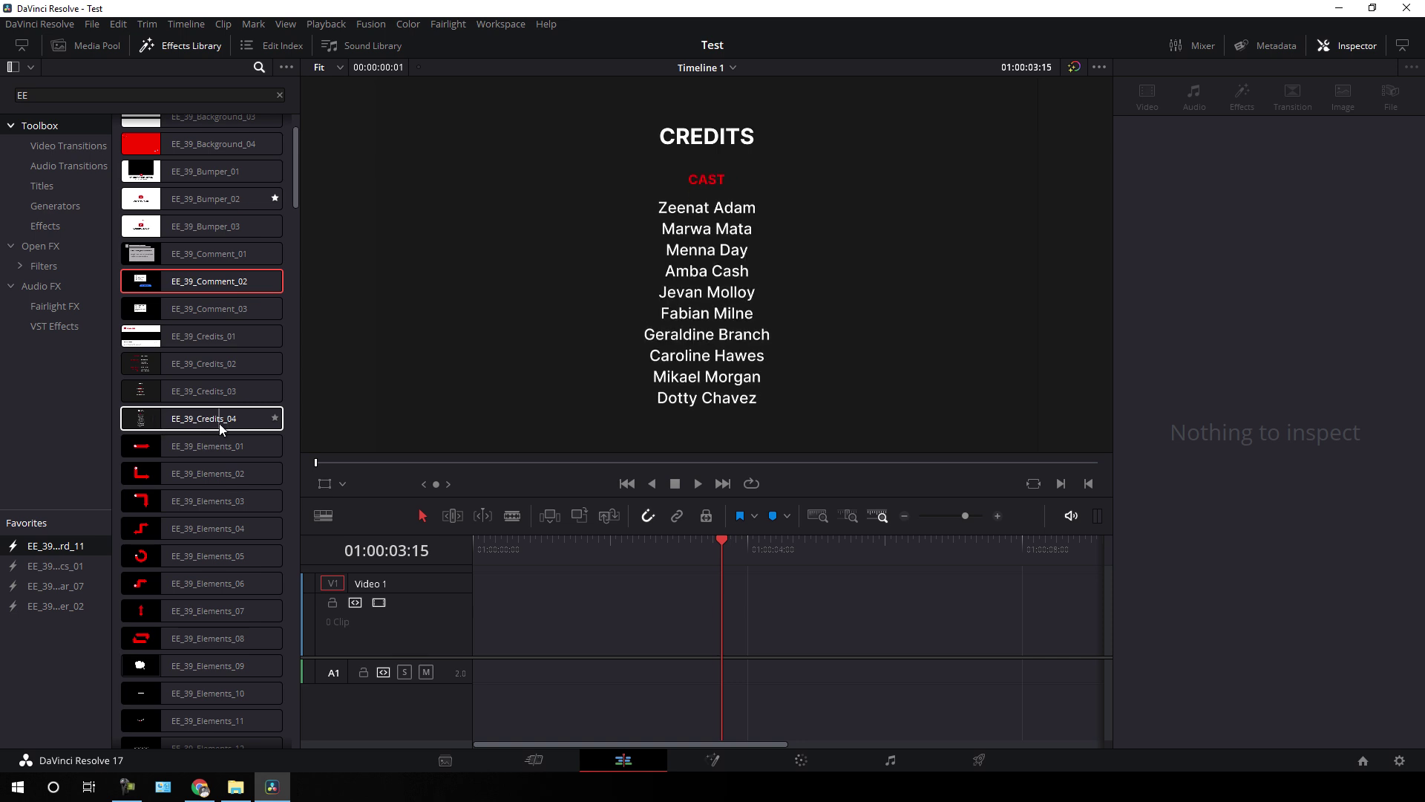
{"action": "scroll", "coordinate": [223, 470], "scroll_direction": "down", "scroll_amount": 3}
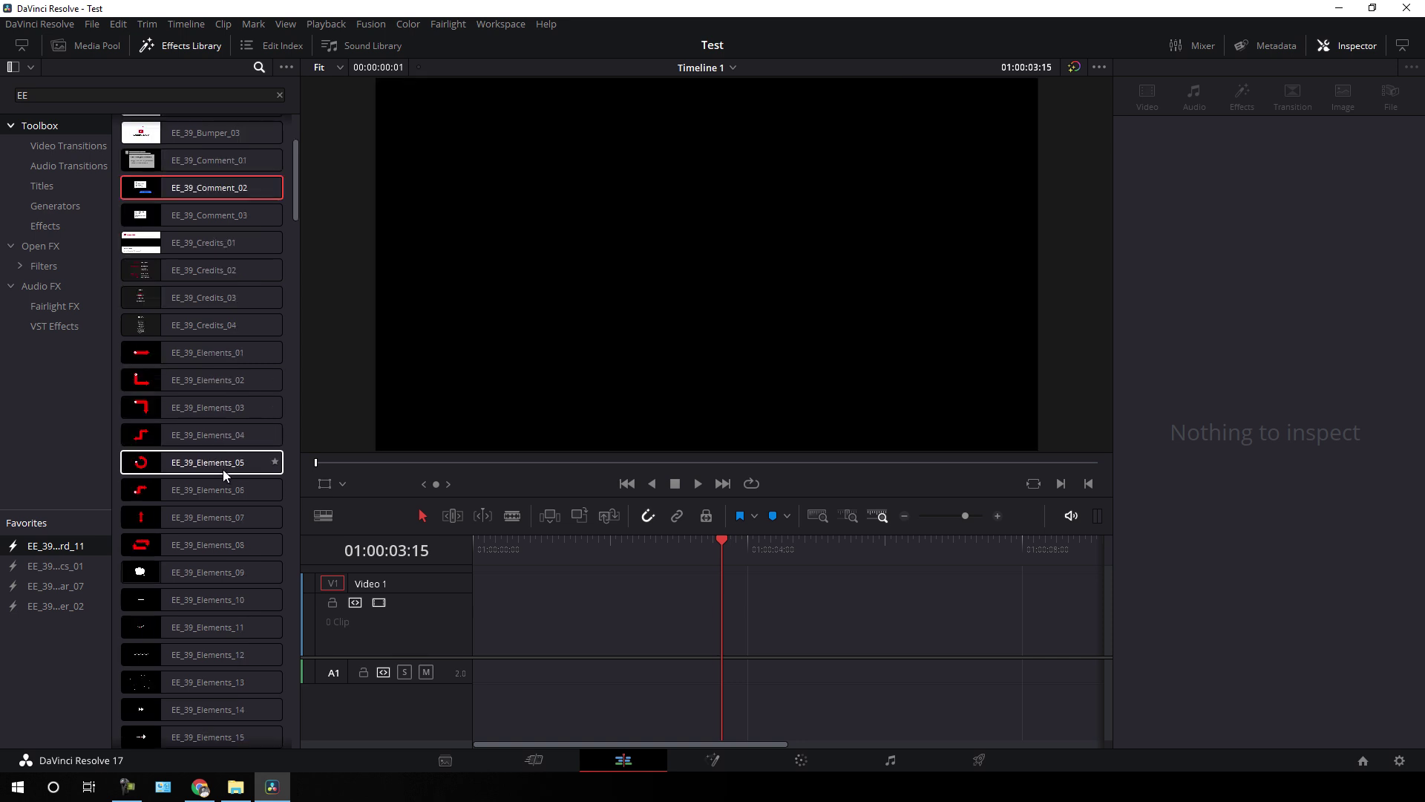
{"action": "scroll", "coordinate": [229, 386], "scroll_direction": "down", "scroll_amount": 9}
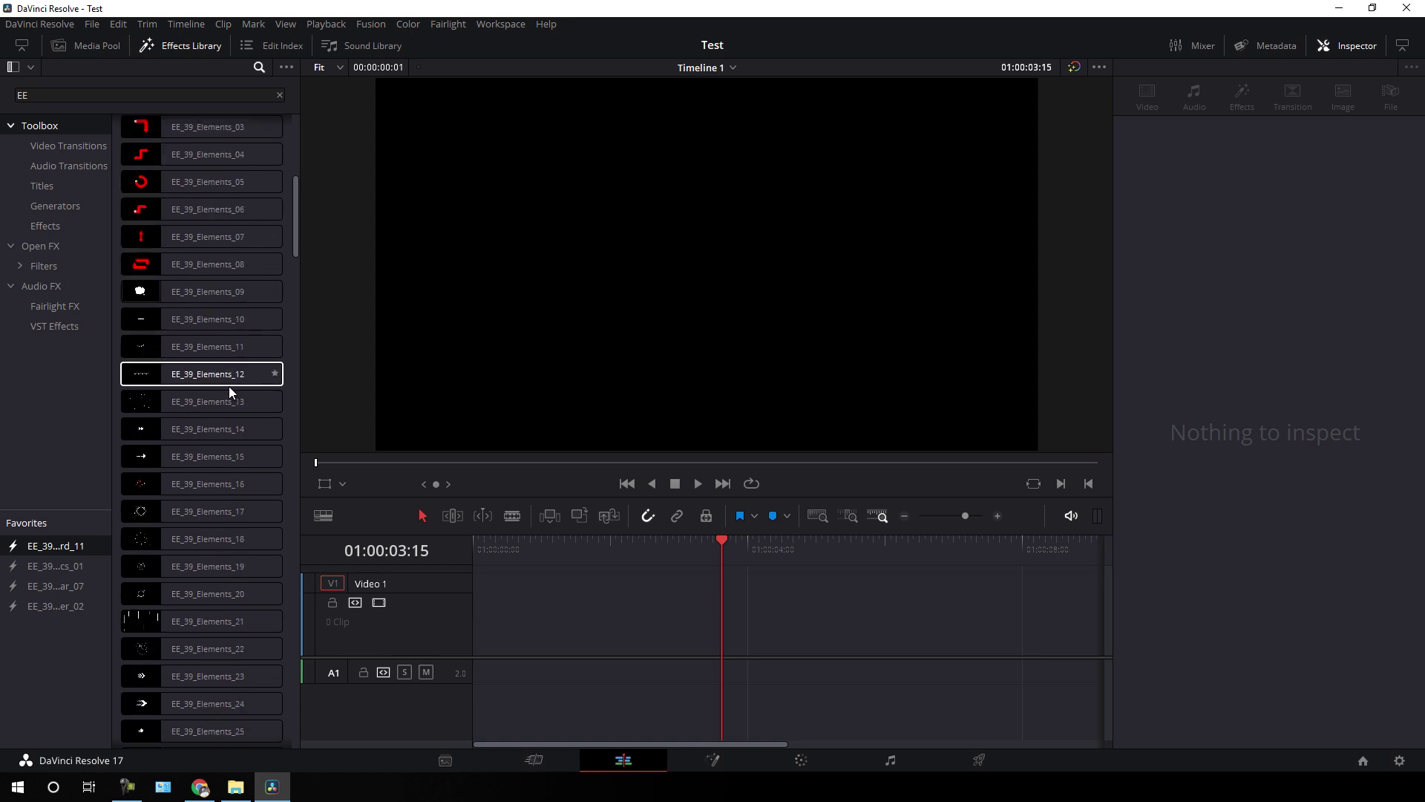
{"action": "scroll", "coordinate": [229, 386], "scroll_direction": "down", "scroll_amount": 6}
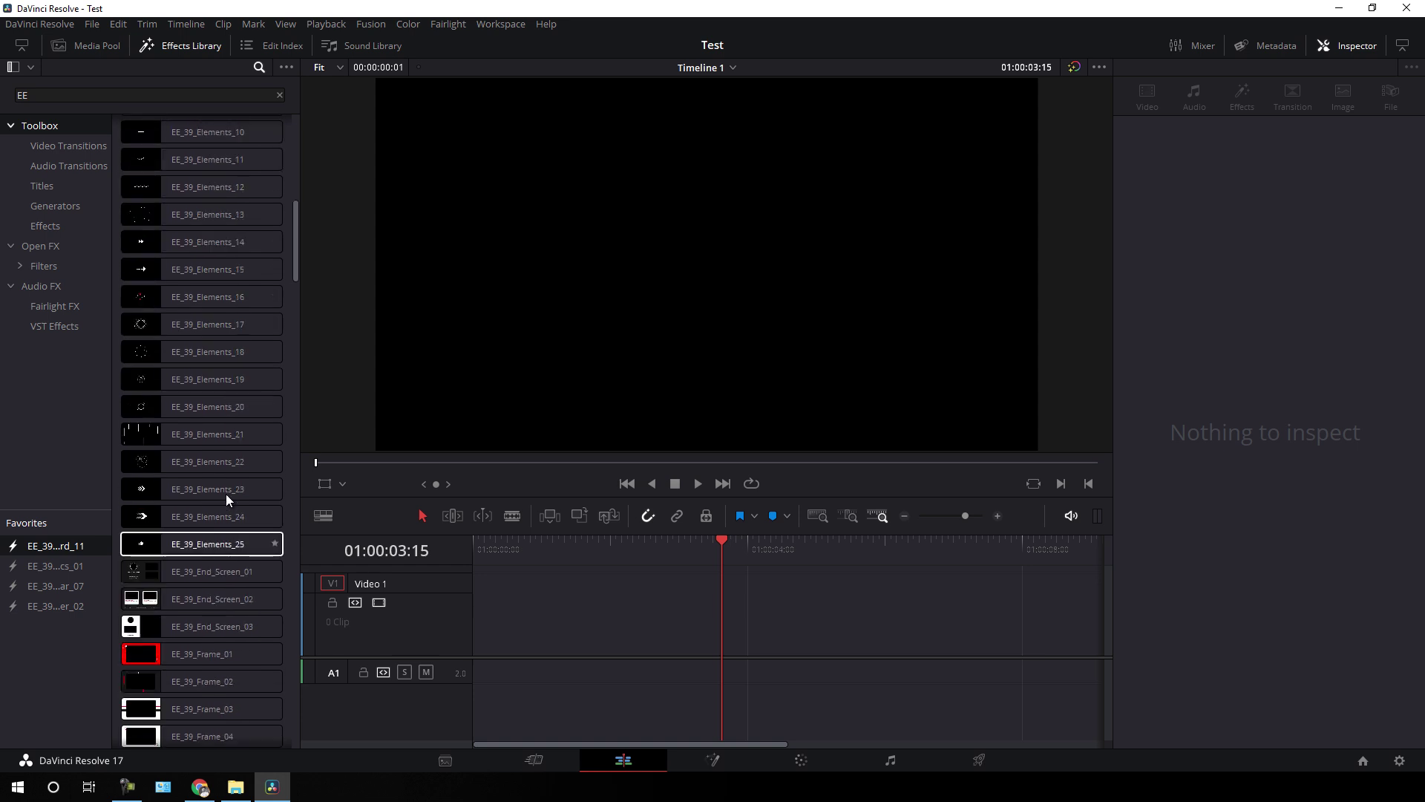
{"action": "scroll", "coordinate": [232, 417], "scroll_direction": "up", "scroll_amount": 3}
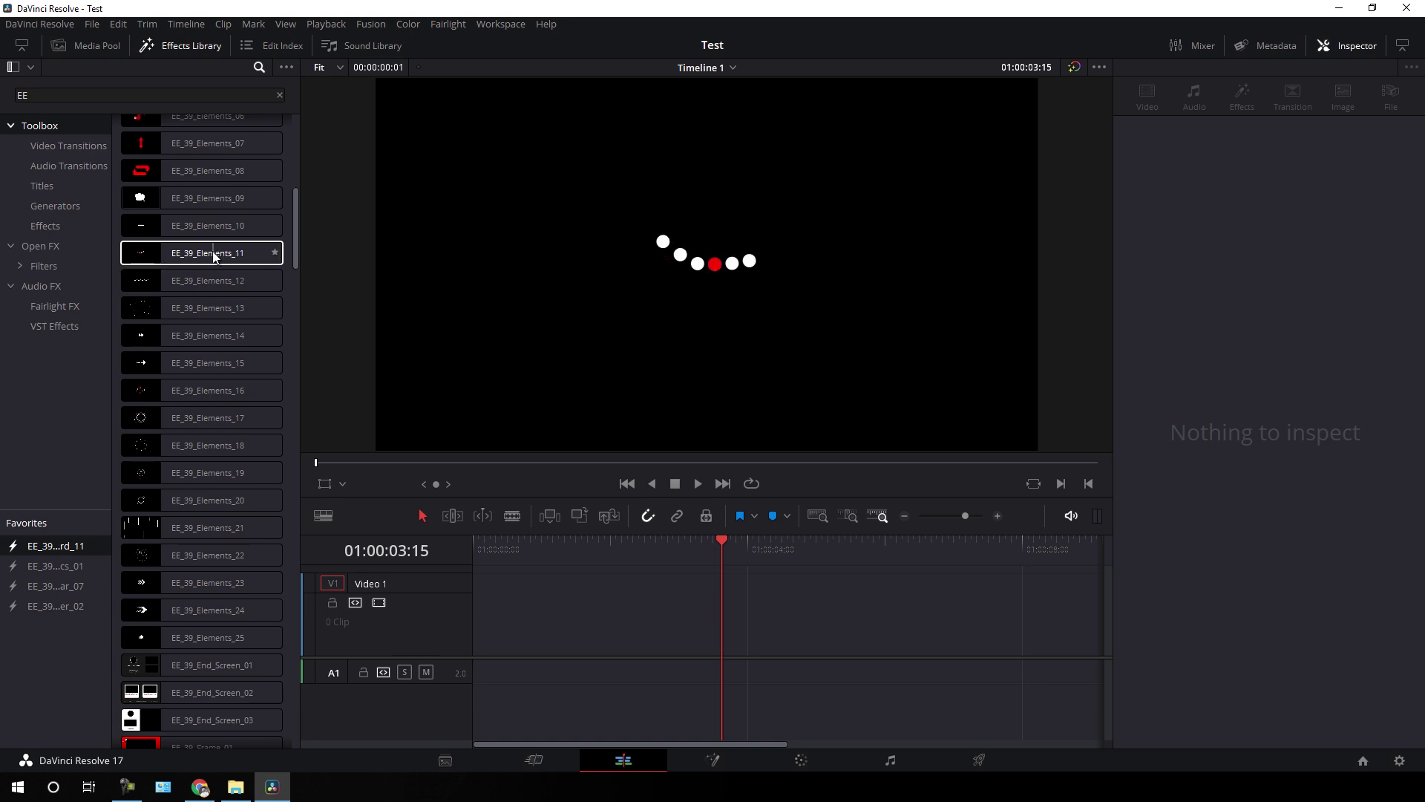
{"action": "left_click", "coordinate": [182, 253]}
{"action": "left_click_drag", "start_coordinate": [182, 253], "coordinate": [466, 613]}
{"action": "left_click_drag", "start_coordinate": [708, 549], "coordinate": [697, 608]}
{"action": "left_click", "coordinate": [696, 608]}
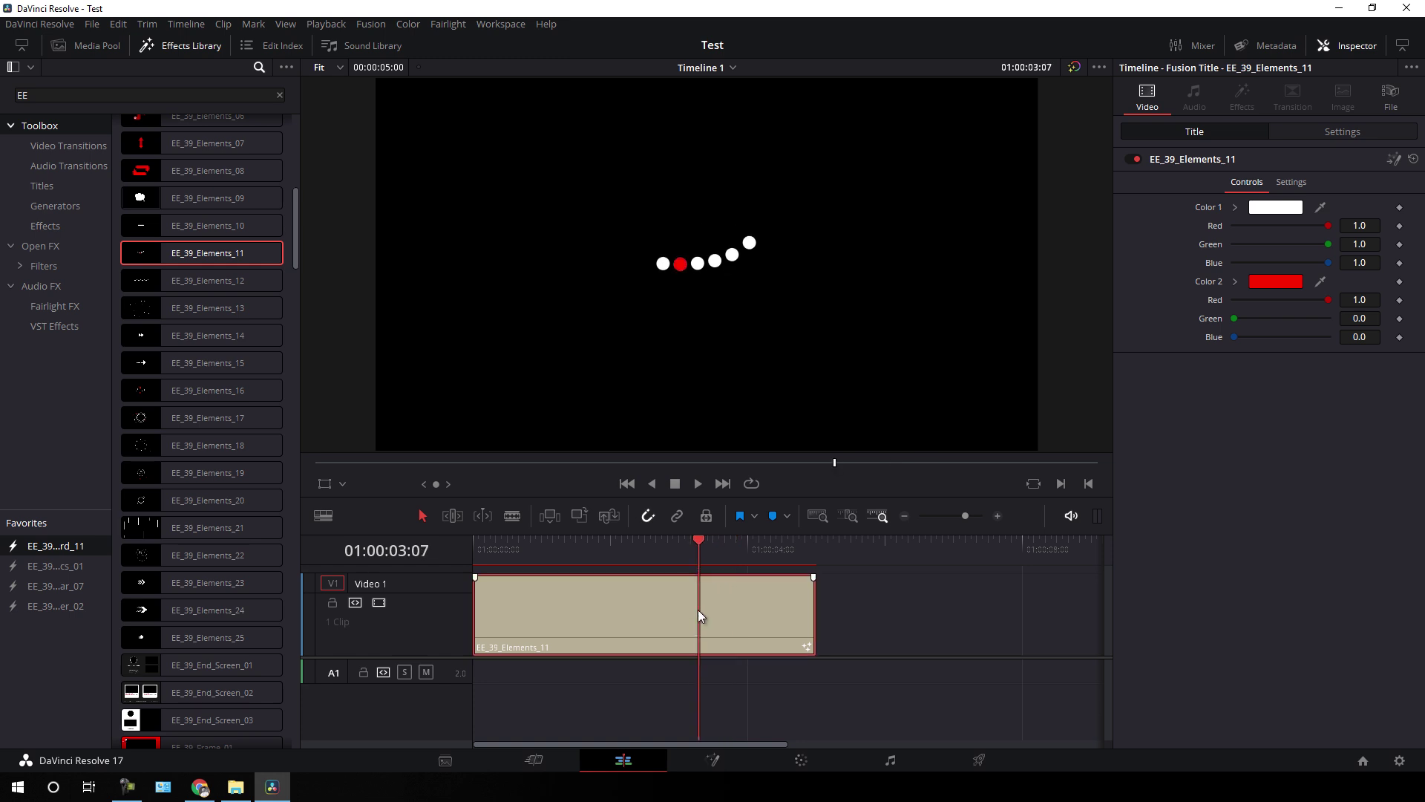
{"action": "key", "text": "Delete"}
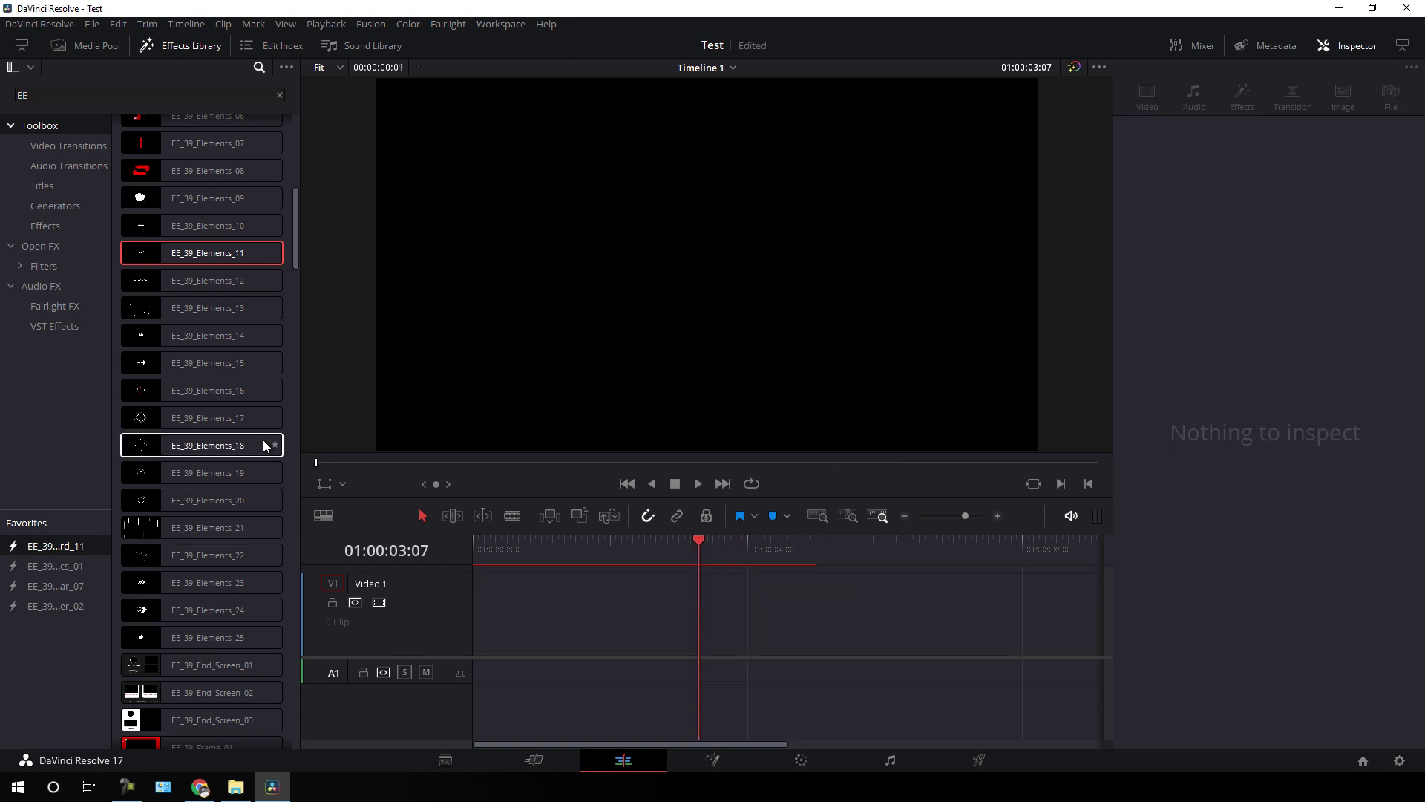
{"action": "scroll", "coordinate": [271, 446], "scroll_direction": "down", "scroll_amount": 5}
{"action": "left_click_drag", "start_coordinate": [296, 260], "coordinate": [295, 273]}
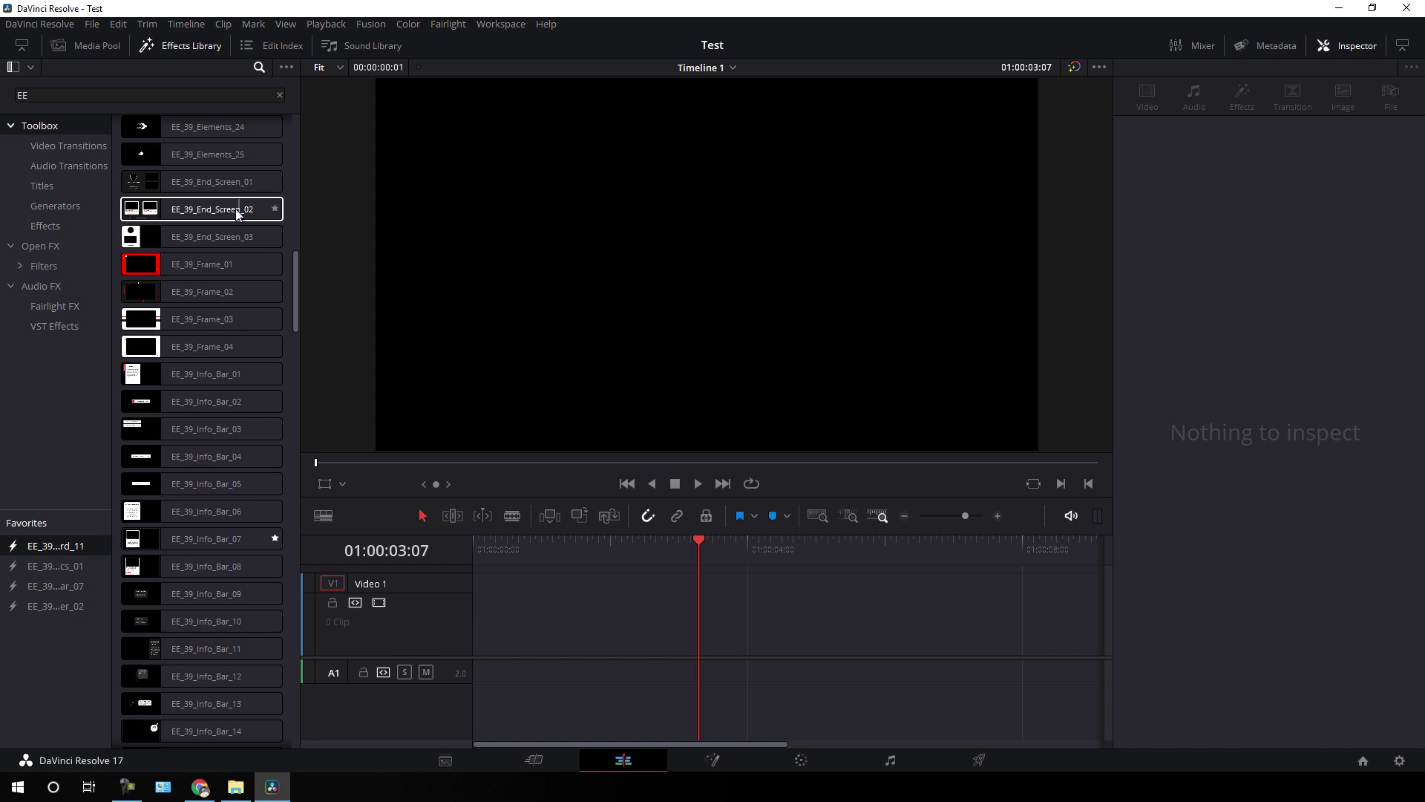
{"action": "mouse_move", "coordinate": [215, 212]}
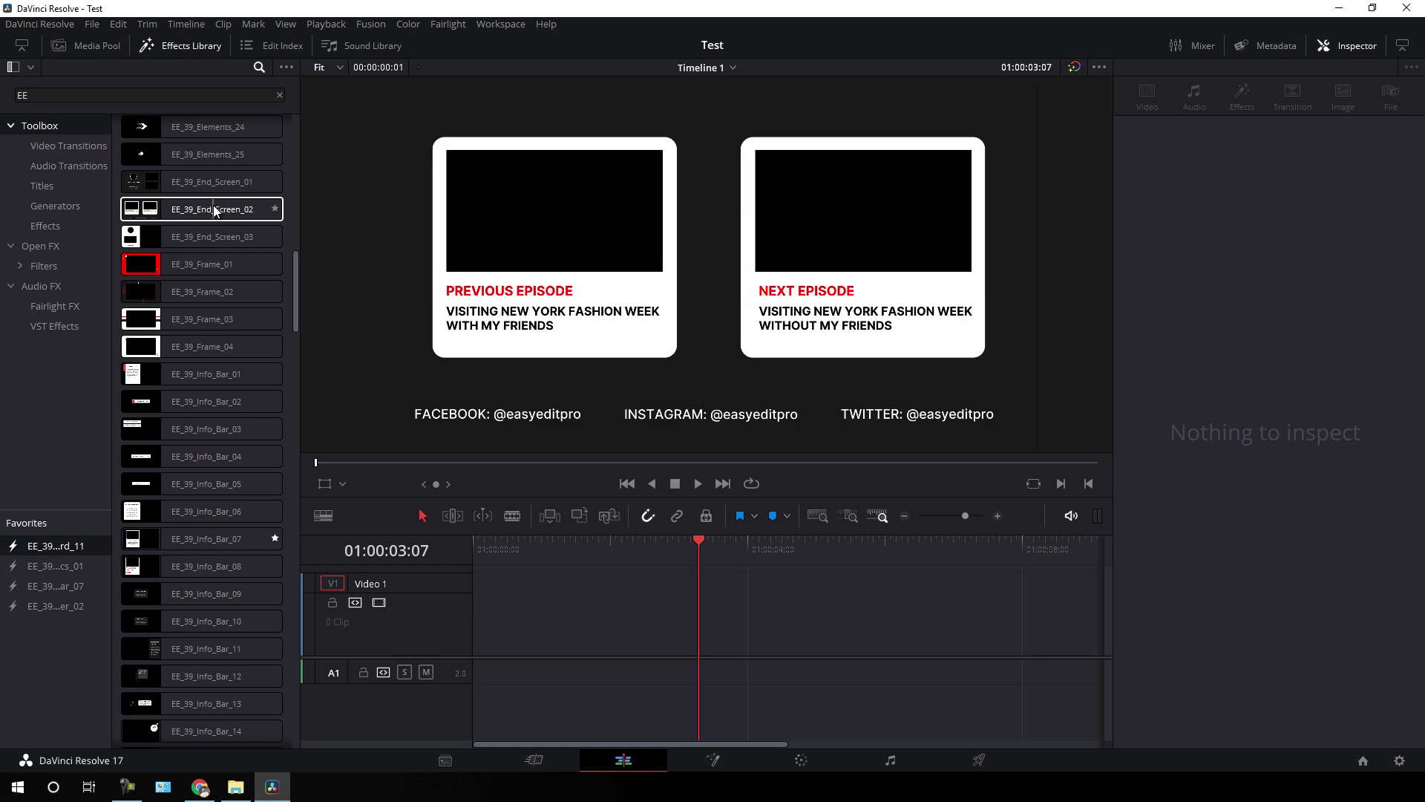
{"action": "left_click_drag", "start_coordinate": [210, 213], "coordinate": [465, 629]}
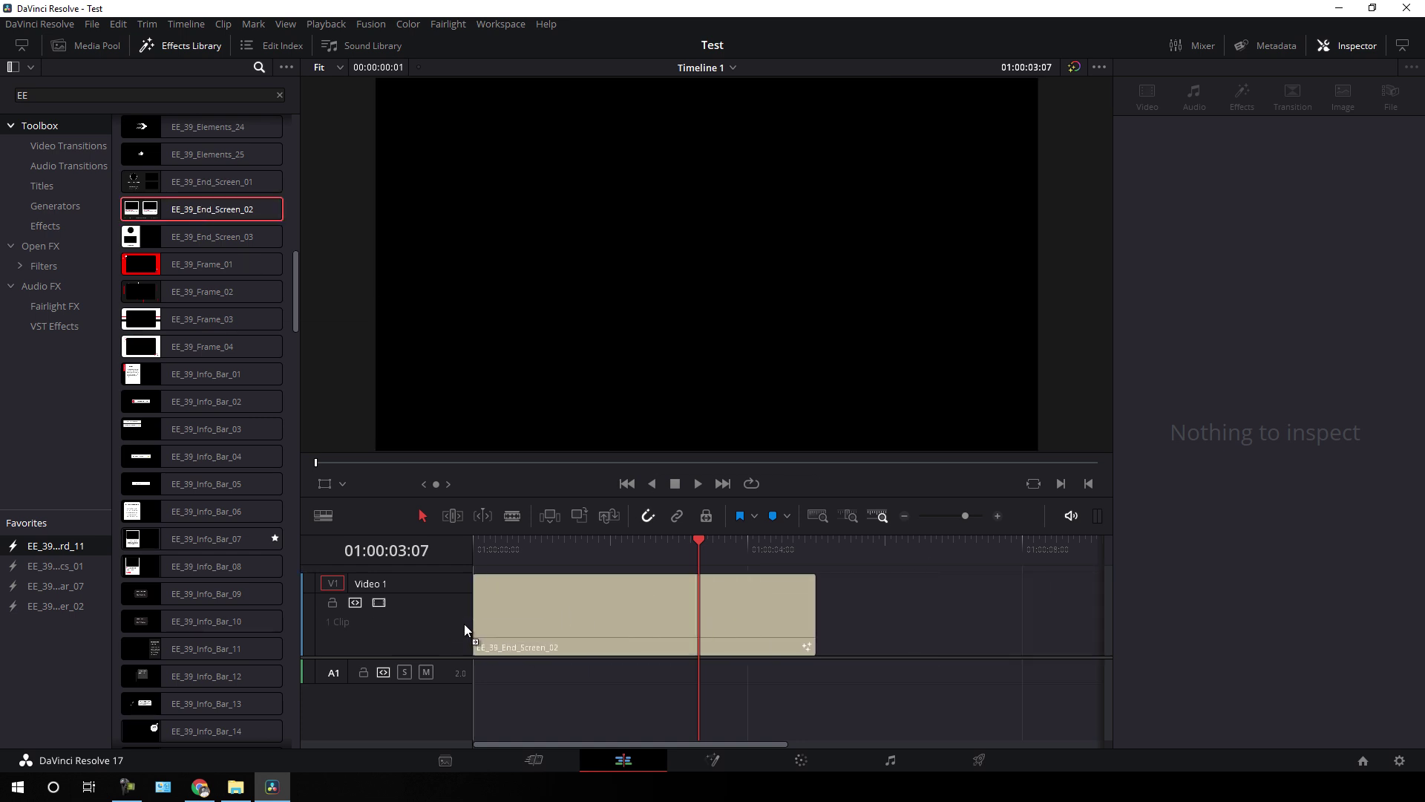
{"action": "left_click_drag", "start_coordinate": [689, 539], "coordinate": [670, 548]}
{"action": "scroll", "coordinate": [1220, 367], "scroll_direction": "down", "scroll_amount": 10}
{"action": "scroll", "coordinate": [1220, 557], "scroll_direction": "up", "scroll_amount": 10}
{"action": "left_click_drag", "start_coordinate": [598, 548], "coordinate": [691, 550]}
{"action": "left_click", "coordinate": [621, 625]}
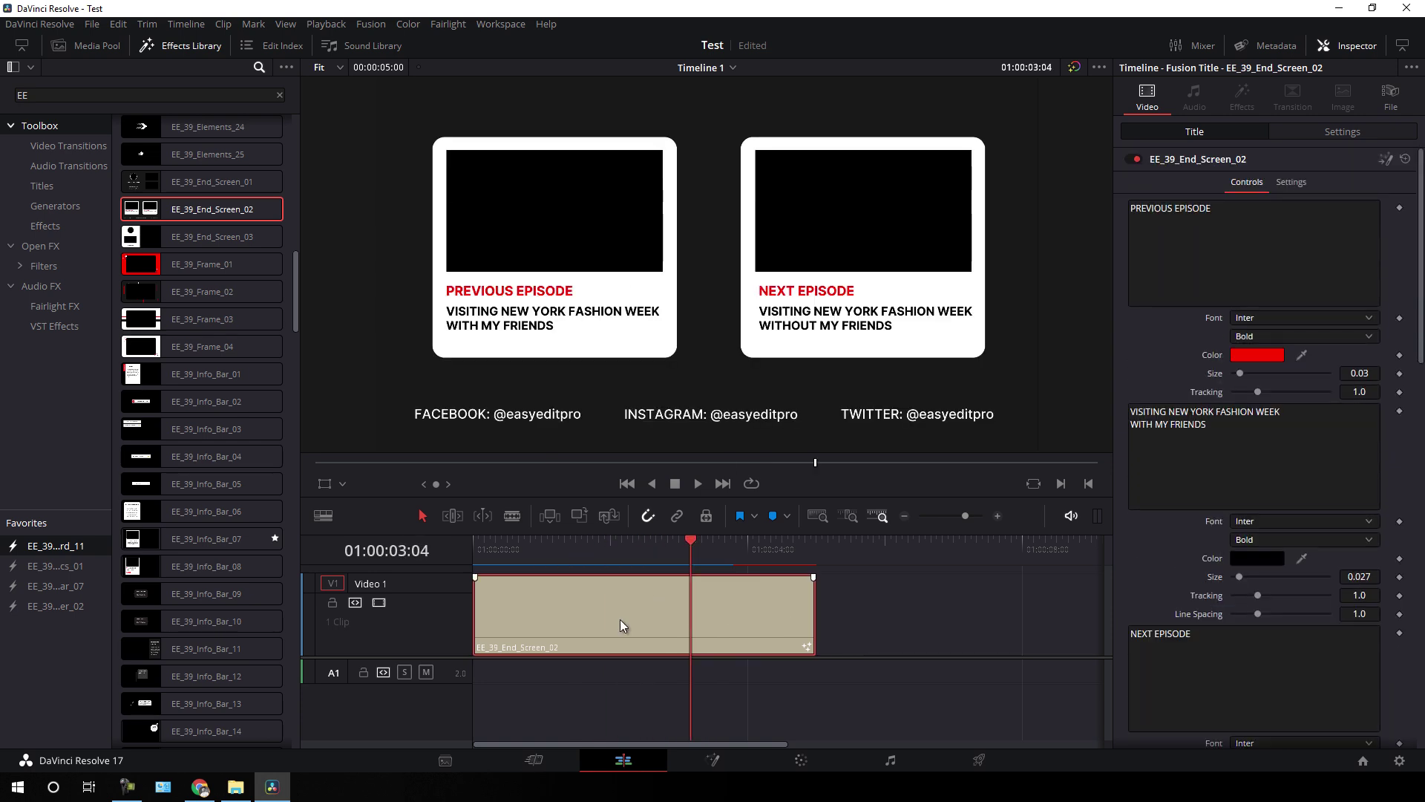
{"action": "key", "text": "Delete"}
{"action": "left_click_drag", "start_coordinate": [296, 286], "coordinate": [296, 299]}
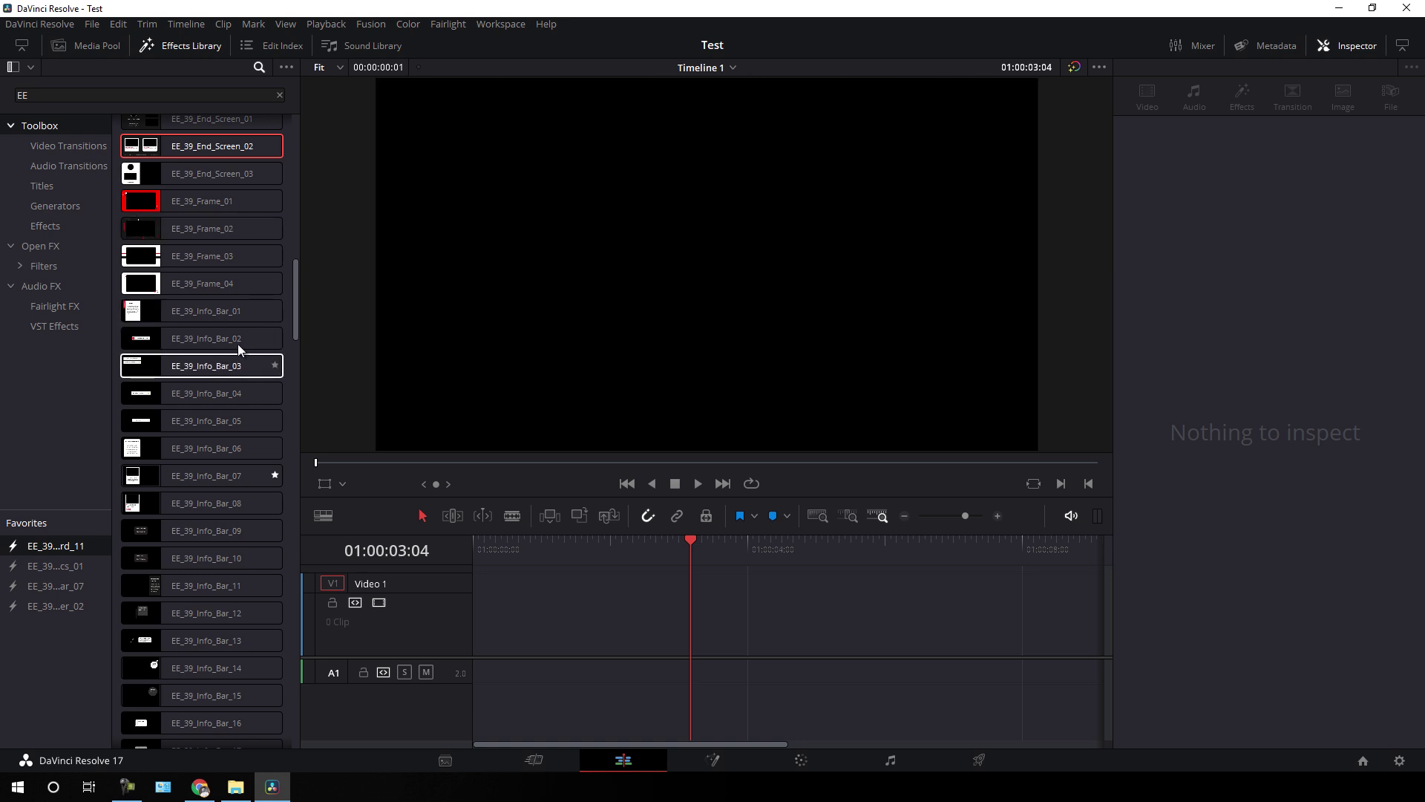
{"action": "scroll", "coordinate": [253, 319], "scroll_direction": "down", "scroll_amount": 3}
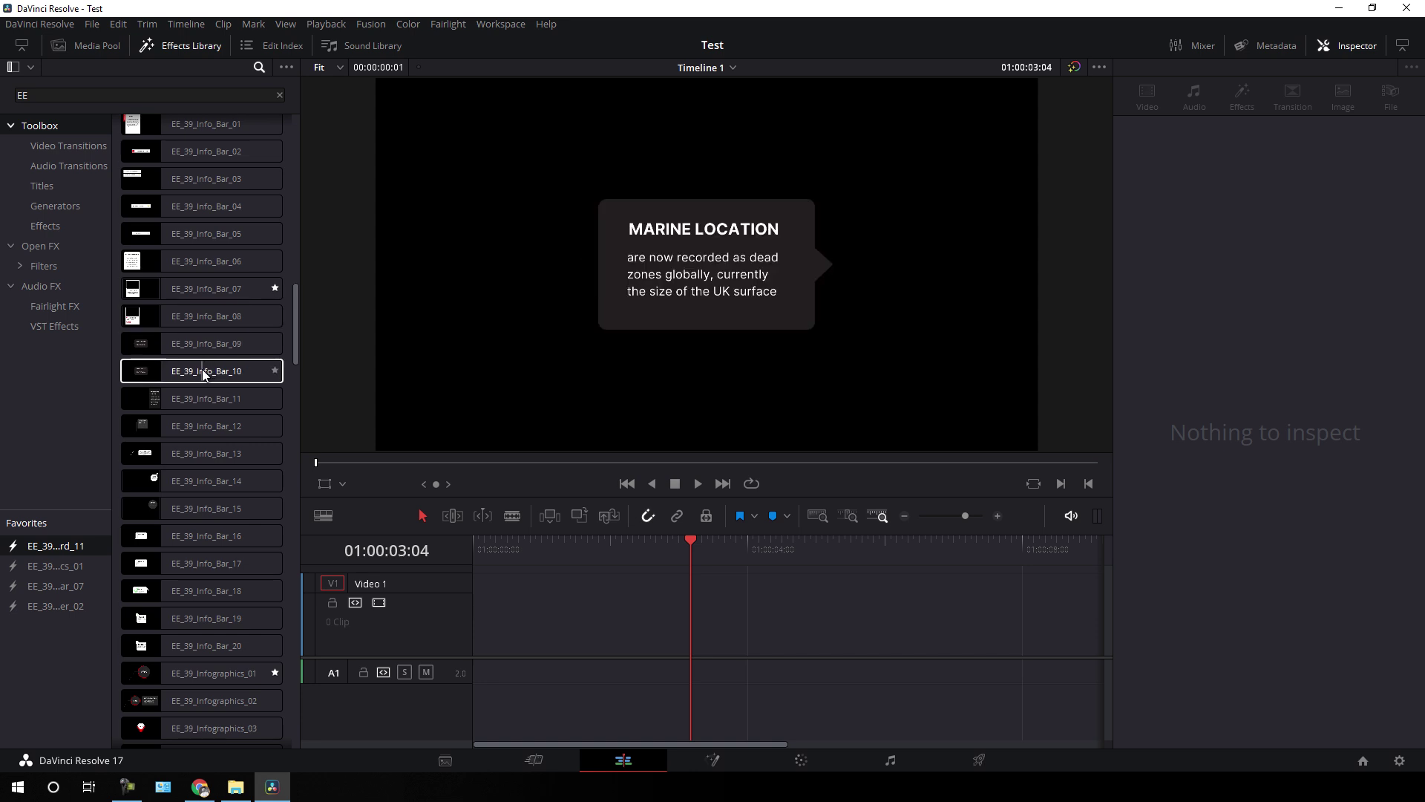
{"action": "scroll", "coordinate": [225, 346], "scroll_direction": "up", "scroll_amount": 3}
{"action": "scroll", "coordinate": [225, 341], "scroll_direction": "up", "scroll_amount": 3}
{"action": "scroll", "coordinate": [224, 341], "scroll_direction": "down", "scroll_amount": 8}
{"action": "scroll", "coordinate": [216, 423], "scroll_direction": "up", "scroll_amount": 4}
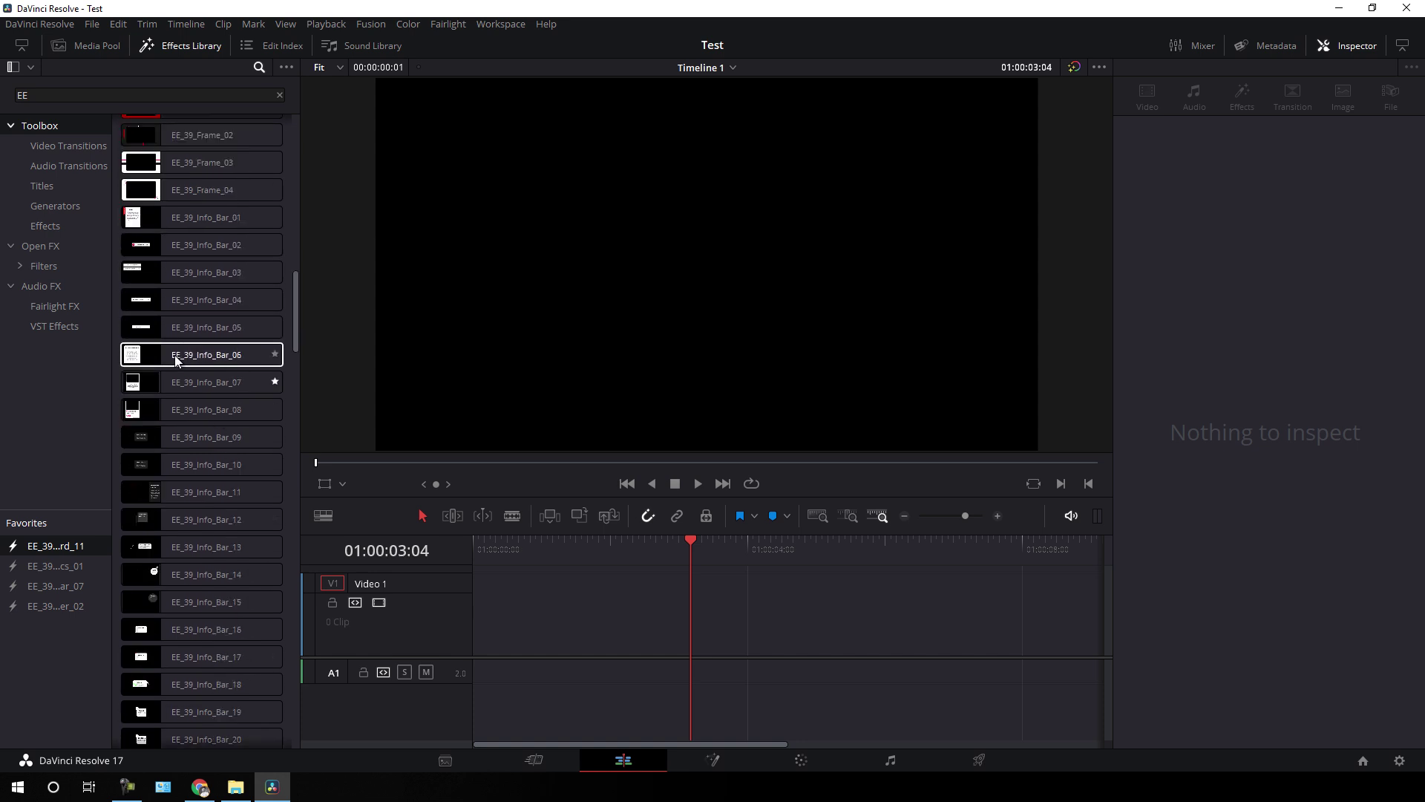
{"action": "left_click", "coordinate": [212, 355]}
{"action": "scroll", "coordinate": [222, 478], "scroll_direction": "down", "scroll_amount": 5}
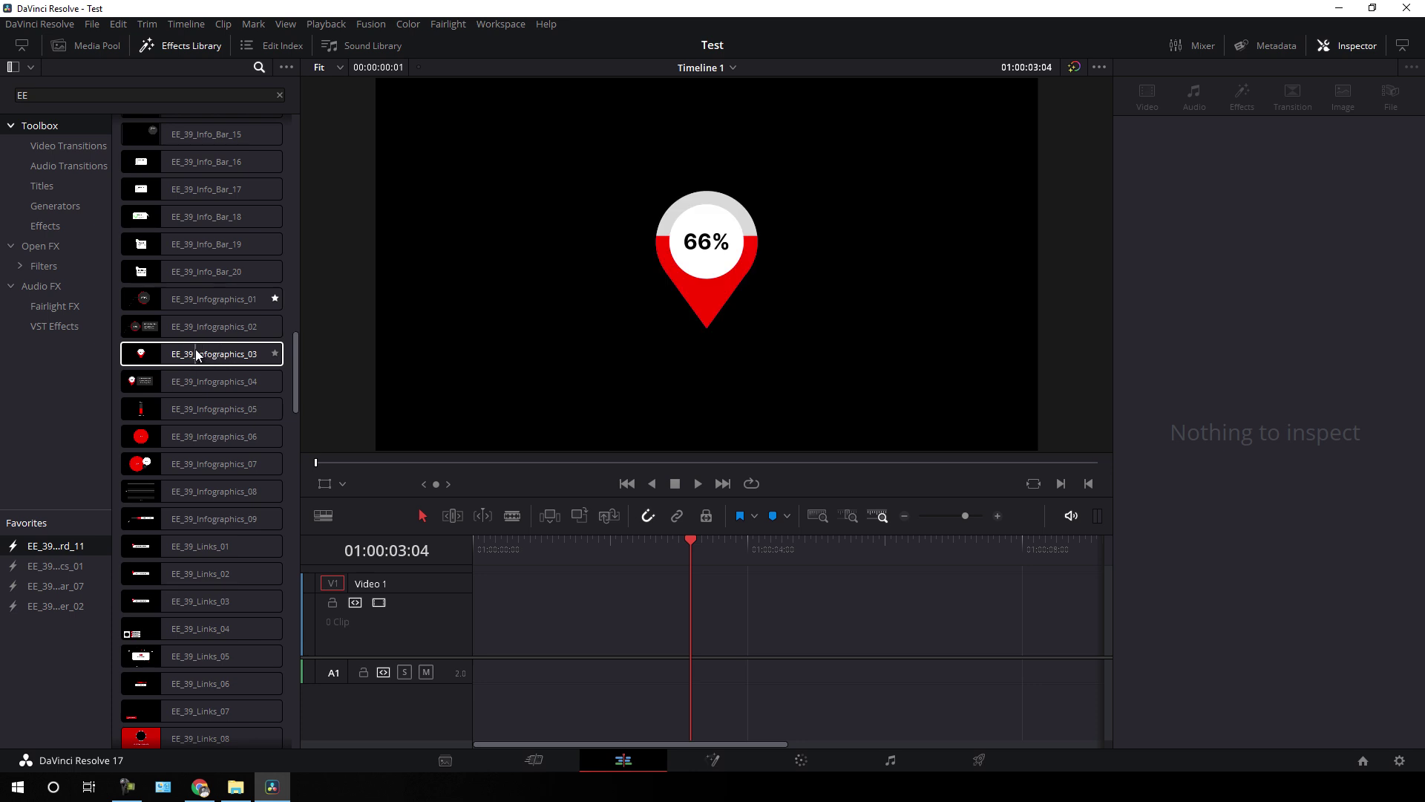
{"action": "left_click_drag", "start_coordinate": [198, 355], "coordinate": [466, 638]}
{"action": "left_click_drag", "start_coordinate": [670, 559], "coordinate": [697, 557]}
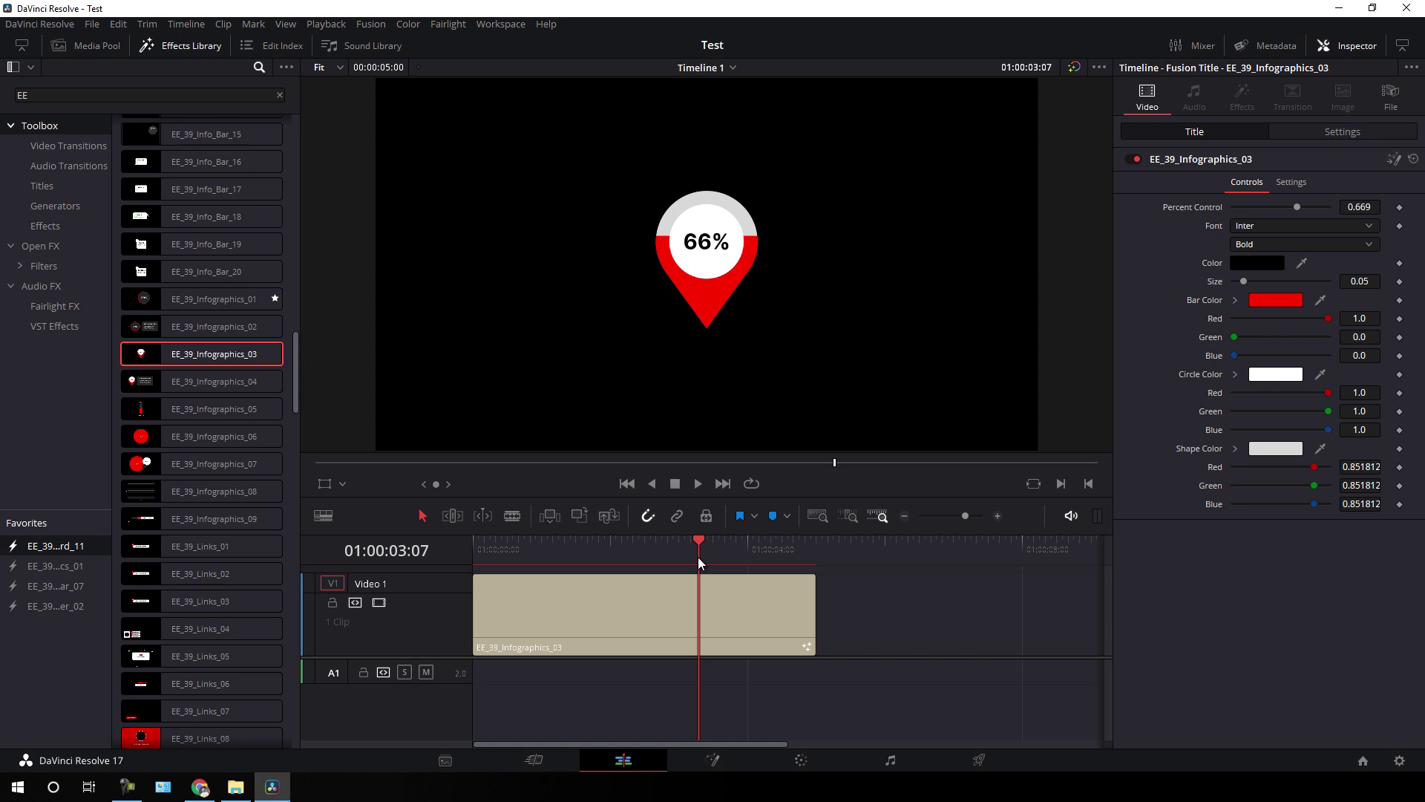
{"action": "left_click_drag", "start_coordinate": [698, 557], "coordinate": [639, 549]}
{"action": "left_click", "coordinate": [653, 609]}
{"action": "key", "text": "Delete"}
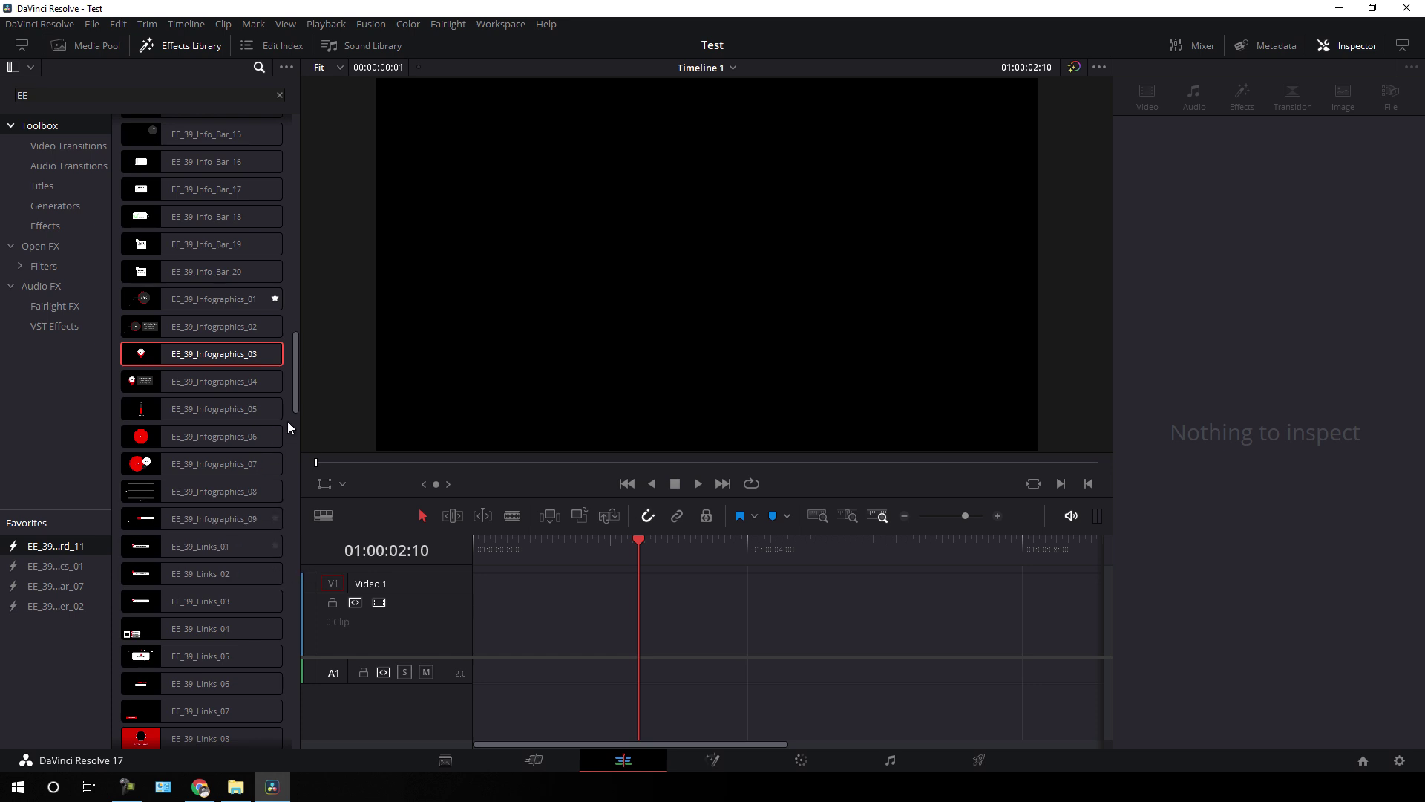
{"action": "left_click_drag", "start_coordinate": [296, 407], "coordinate": [297, 446]}
{"action": "scroll", "coordinate": [226, 472], "scroll_direction": "down", "scroll_amount": 3}
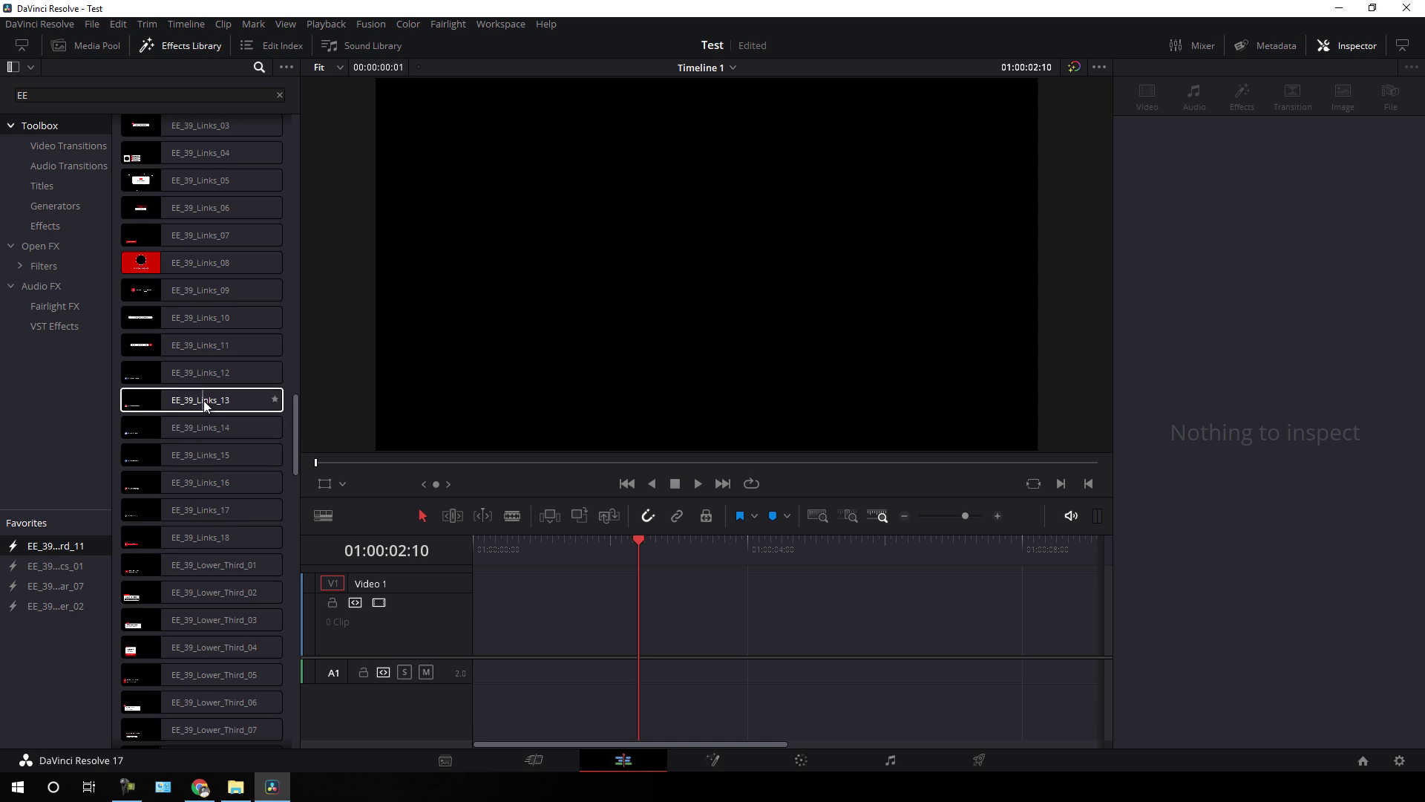
{"action": "left_click_drag", "start_coordinate": [197, 400], "coordinate": [465, 612]}
{"action": "left_click_drag", "start_coordinate": [622, 551], "coordinate": [688, 556]}
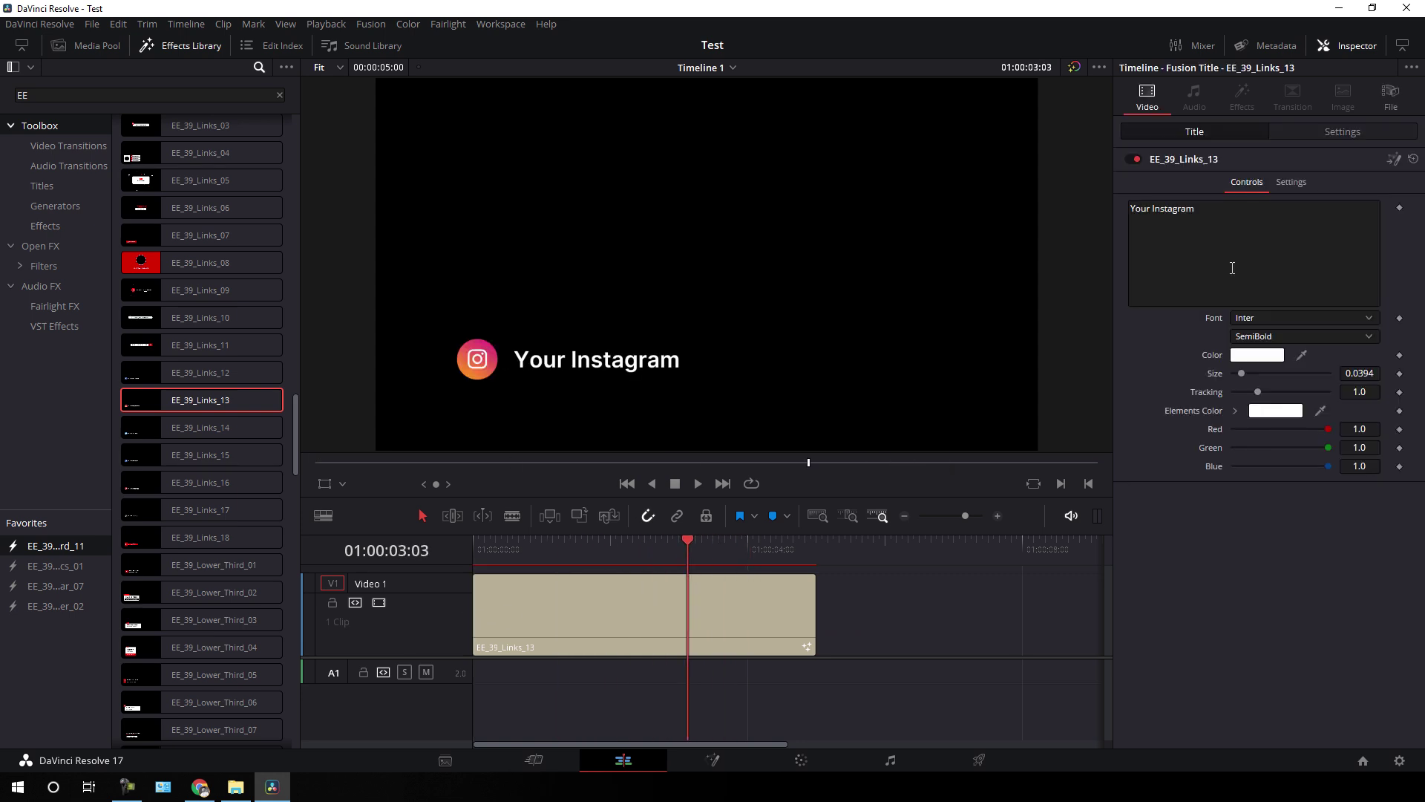
{"action": "left_click", "coordinate": [1216, 208]}
{"action": "key", "text": "ctrl+a"}
{"action": "key", "text": "BackSpace"}
{"action": "type", "text": "@skylinemotions"}
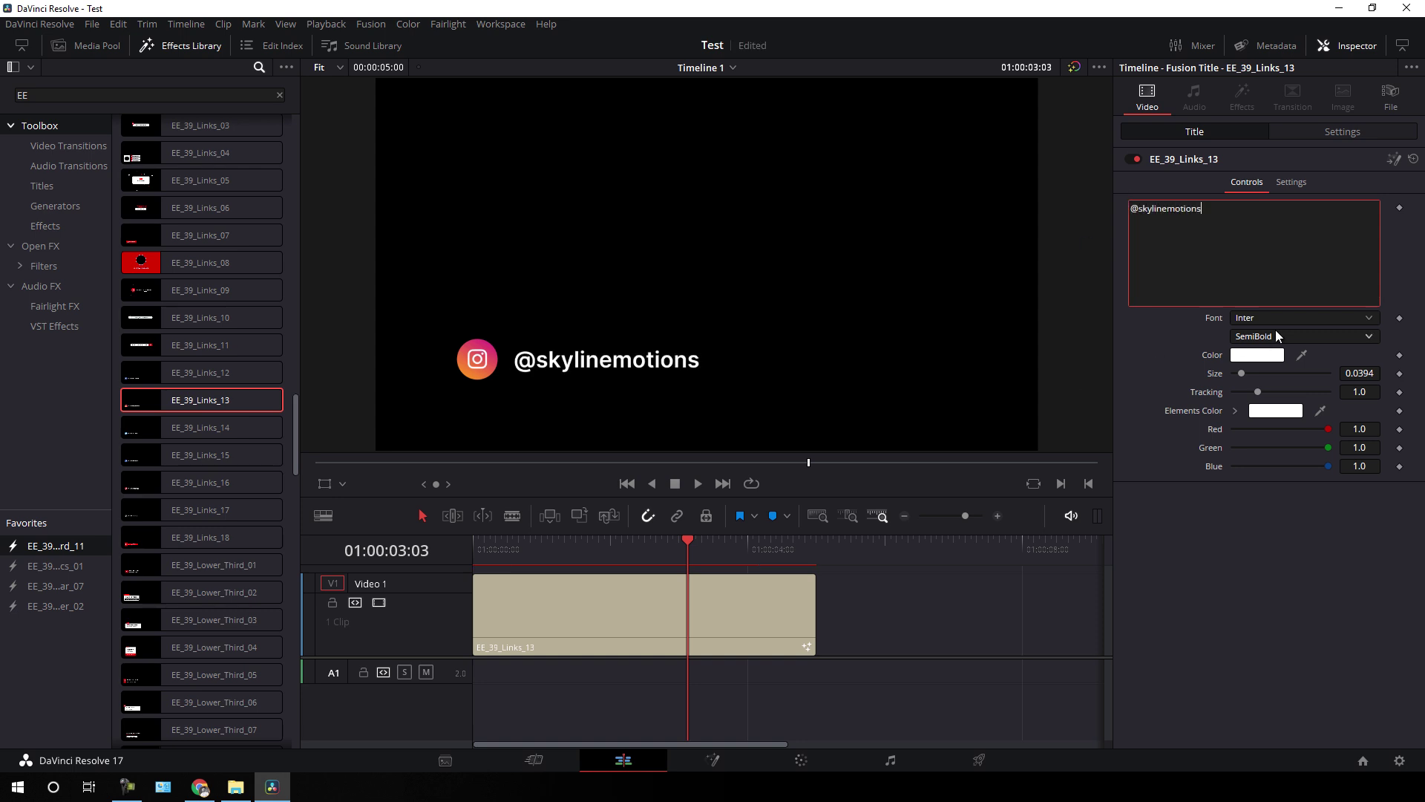
{"action": "left_click", "coordinate": [1272, 321]}
{"action": "scroll", "coordinate": [1273, 443], "scroll_direction": "up", "scroll_amount": 5}
{"action": "left_click", "coordinate": [1264, 554]}
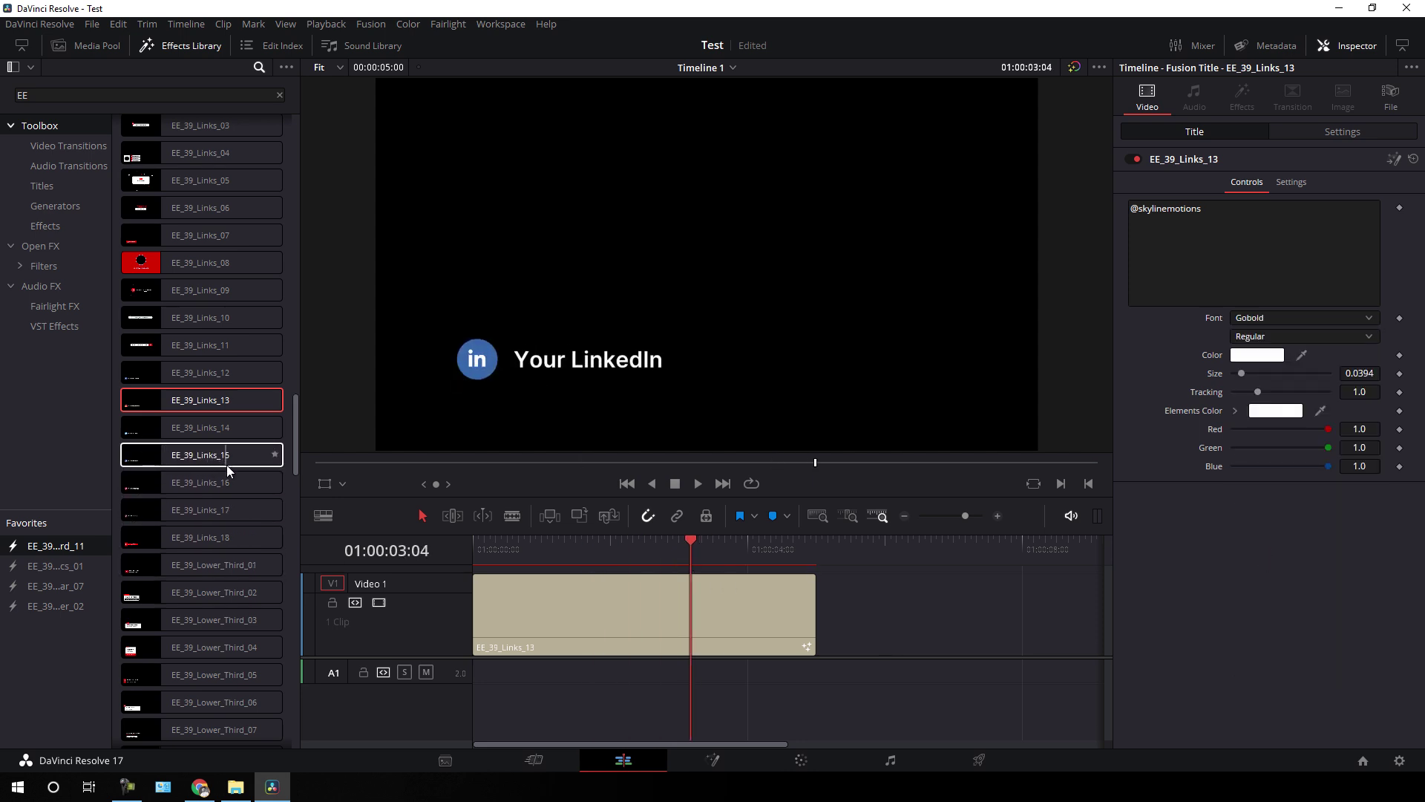
{"action": "scroll", "coordinate": [223, 535], "scroll_direction": "up", "scroll_amount": 5}
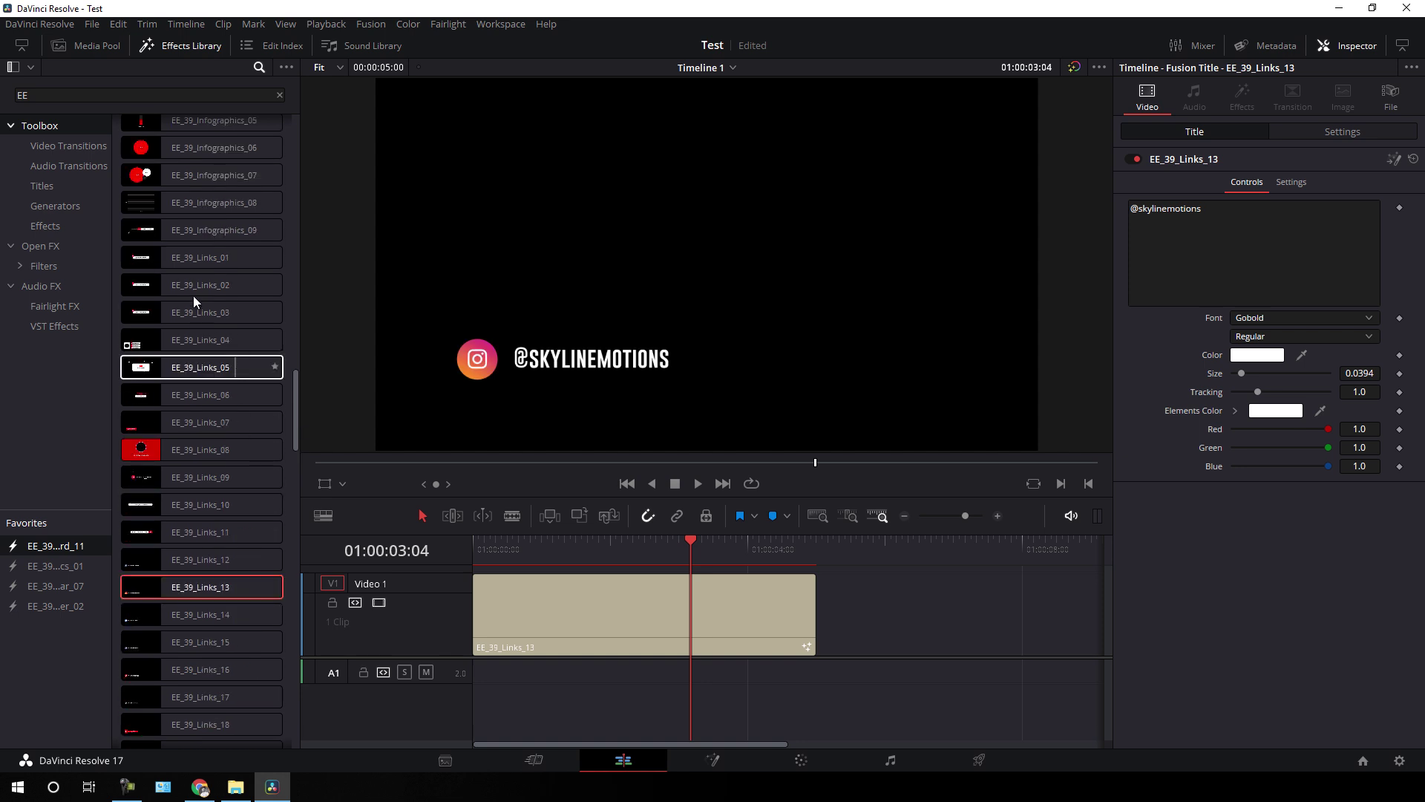
{"action": "scroll", "coordinate": [248, 369], "scroll_direction": "down", "scroll_amount": 10}
{"action": "key", "text": "ctrl+z"}
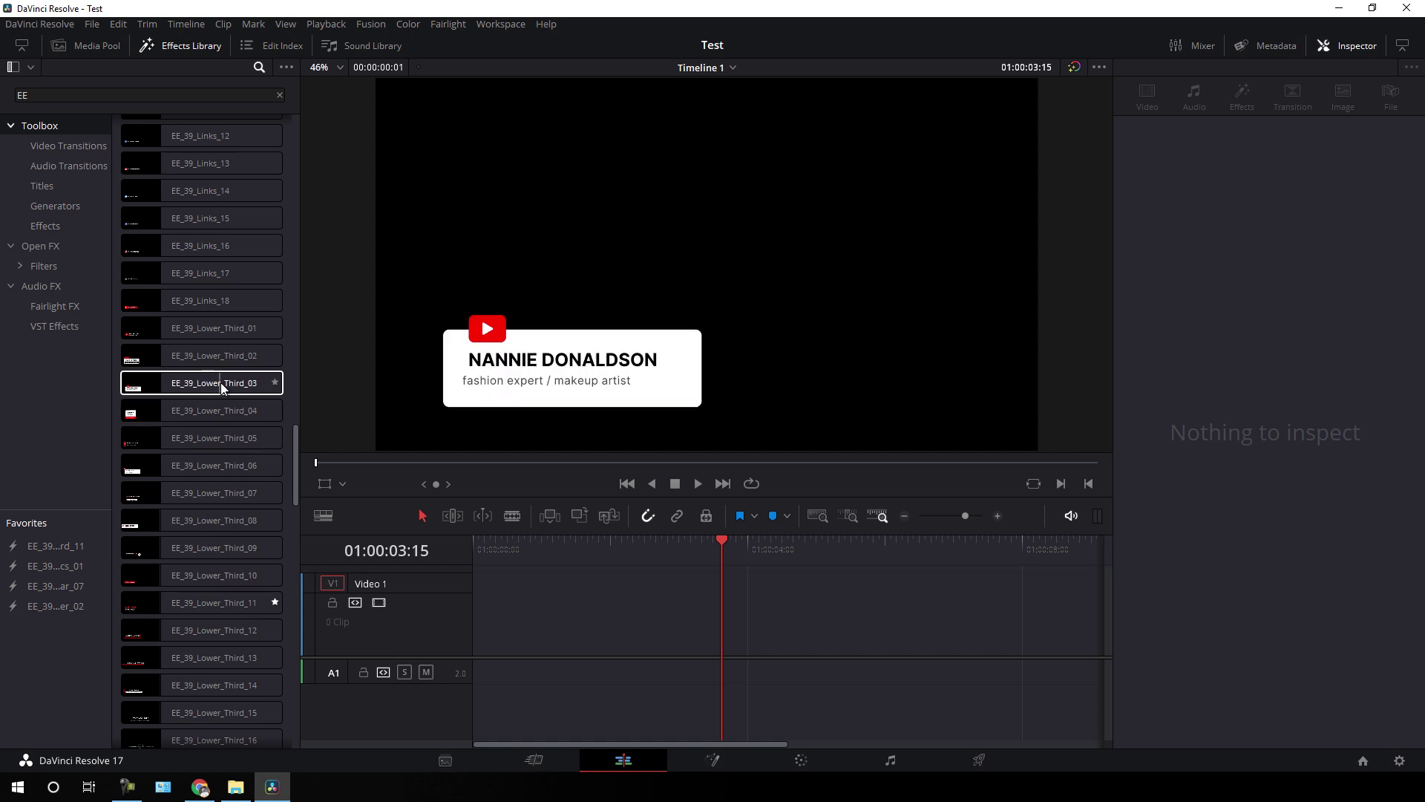
- Add EE_39_Lower_Third_03 to the video track and retitle its name SKYLINE MOTIONS
{"action": "left_click_drag", "start_coordinate": [213, 385], "coordinate": [463, 630]}
{"action": "left_click_drag", "start_coordinate": [689, 551], "coordinate": [684, 550]}
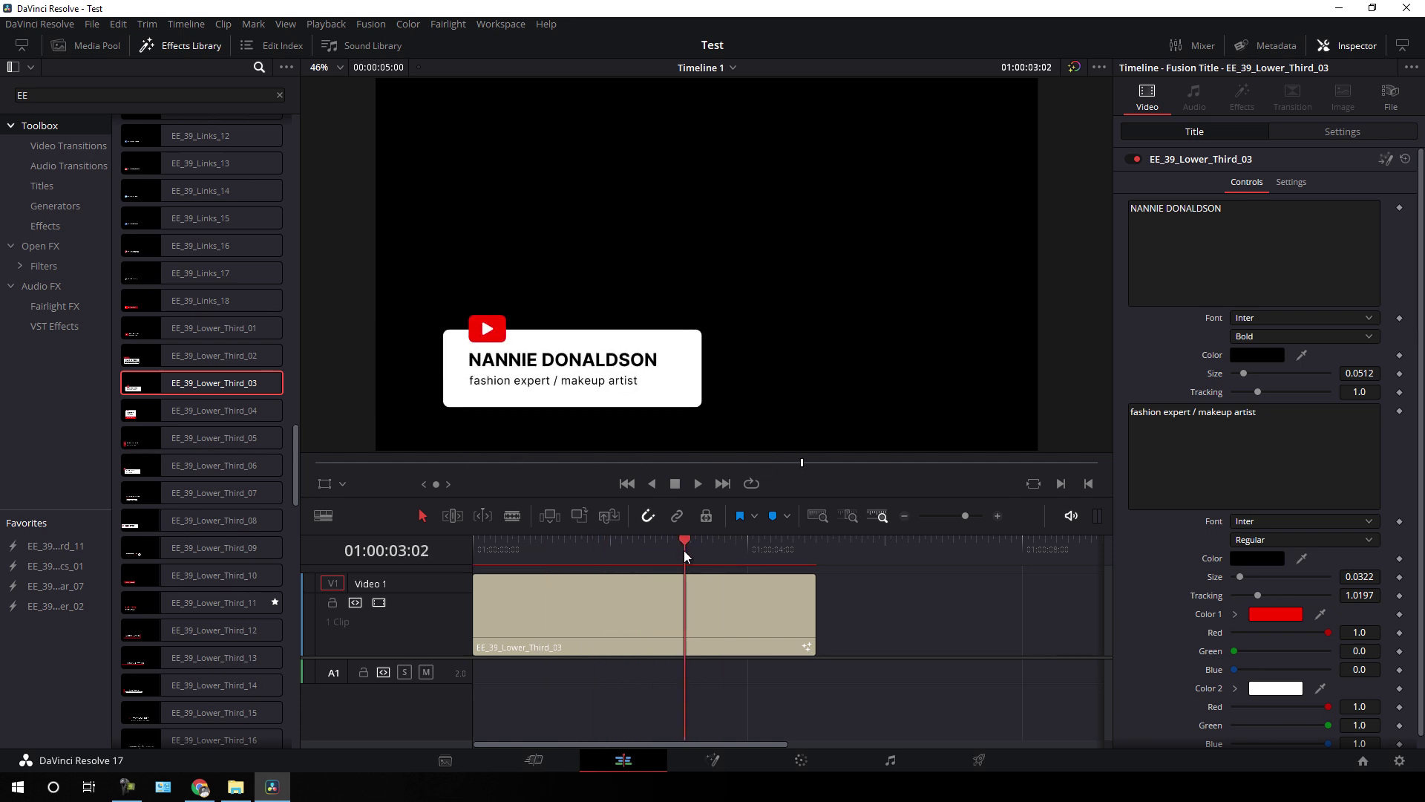
{"action": "left_click", "coordinate": [1255, 245]}
{"action": "left_click_drag", "start_coordinate": [1261, 207], "coordinate": [1111, 211]}
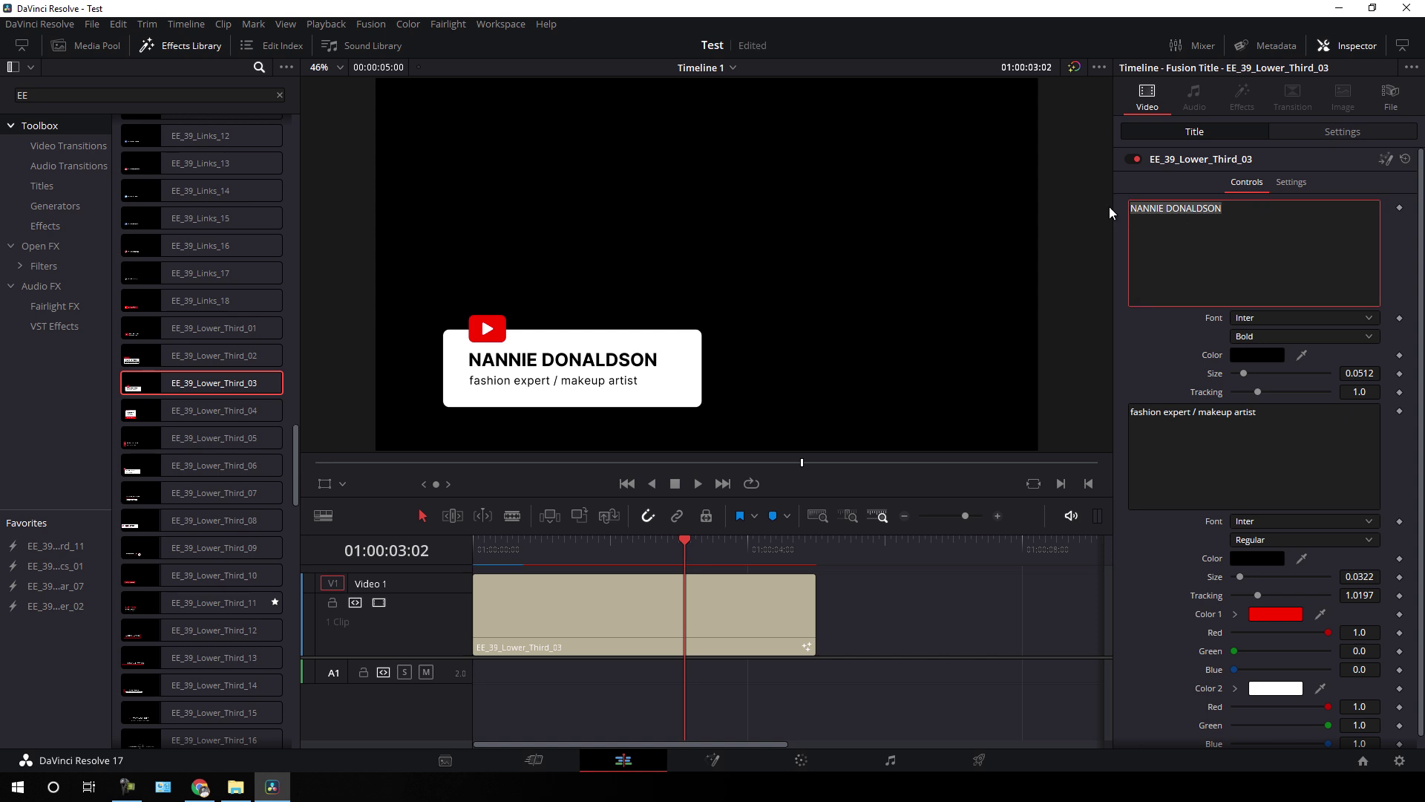
{"action": "type", "text": "SKYLINE"}
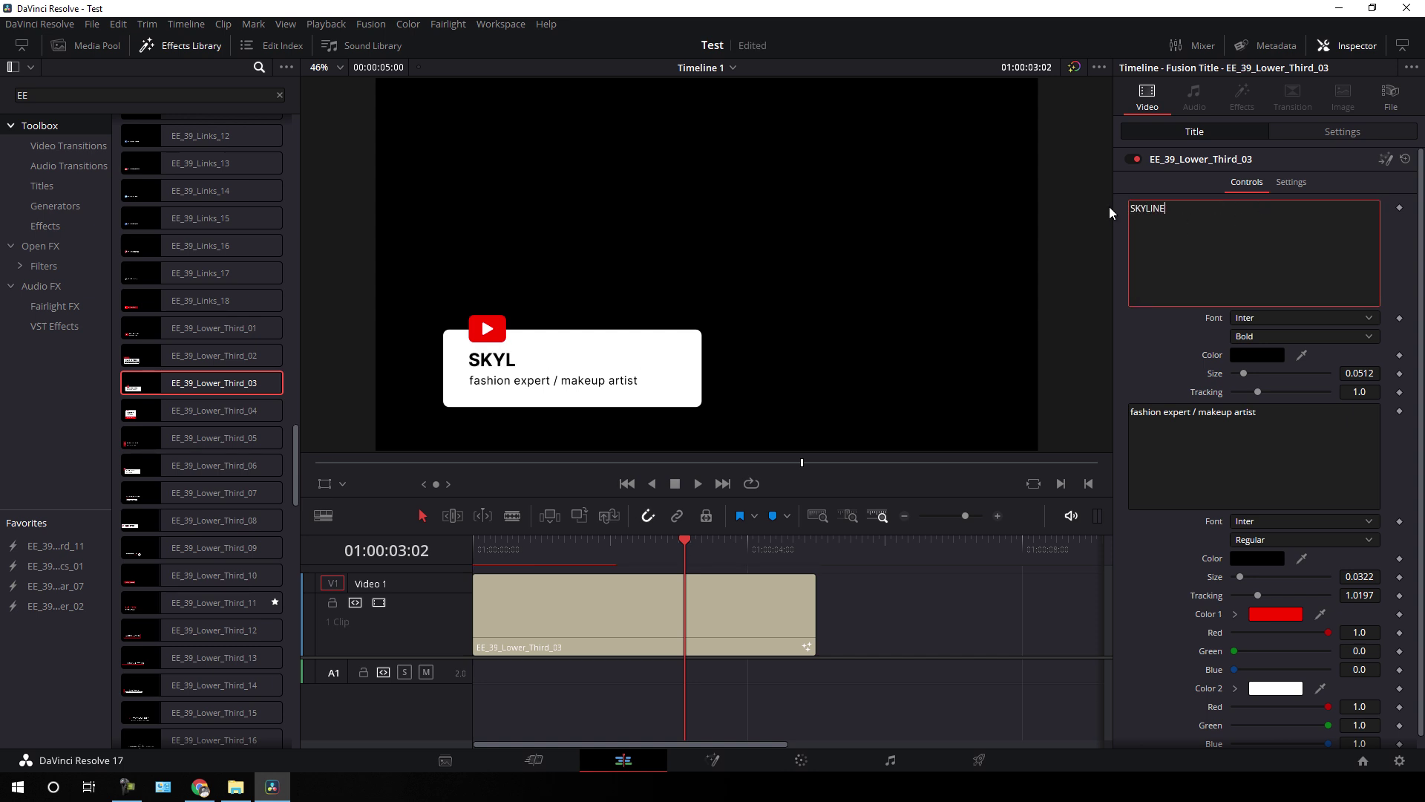
{"action": "type", "text": " MOTIONS"}
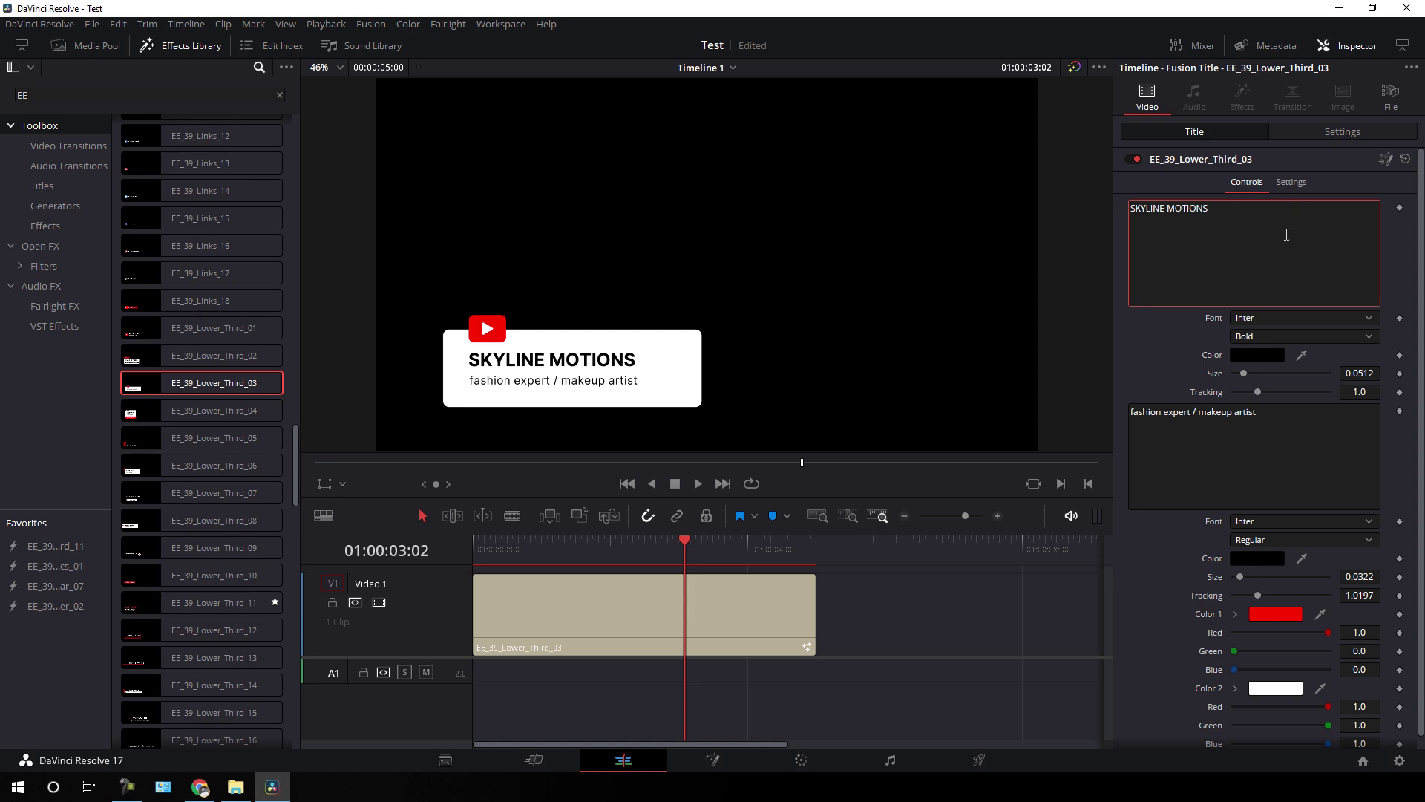
- Change the subtitle to VFX & Animation, play it back, then remove the clip
{"action": "left_click_drag", "start_coordinate": [1269, 414], "coordinate": [1120, 410]}
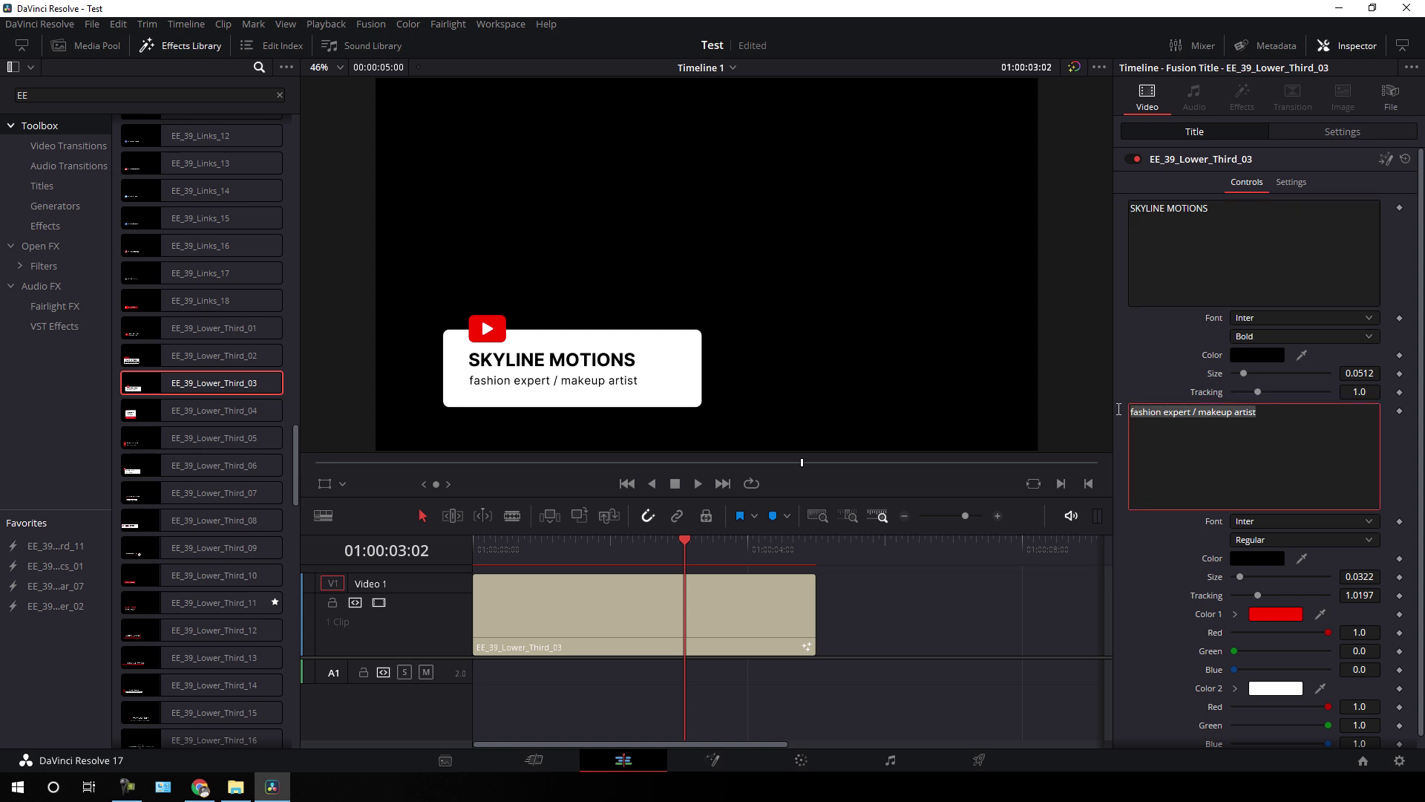
{"action": "key", "text": "BackSpace"}
{"action": "type", "text": "VFX & Animation"}
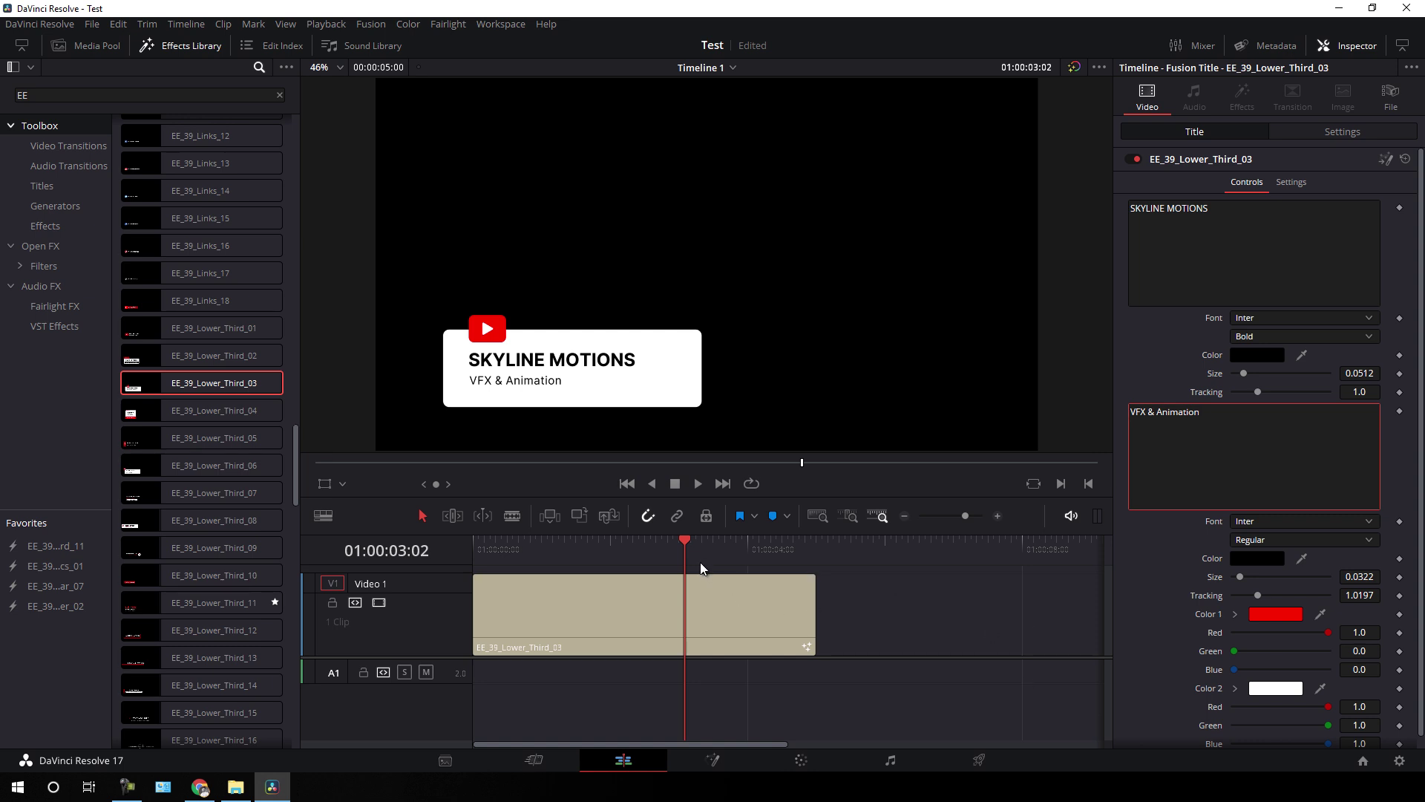
{"action": "left_click_drag", "start_coordinate": [700, 563], "coordinate": [722, 565]}
{"action": "key", "text": "space"}
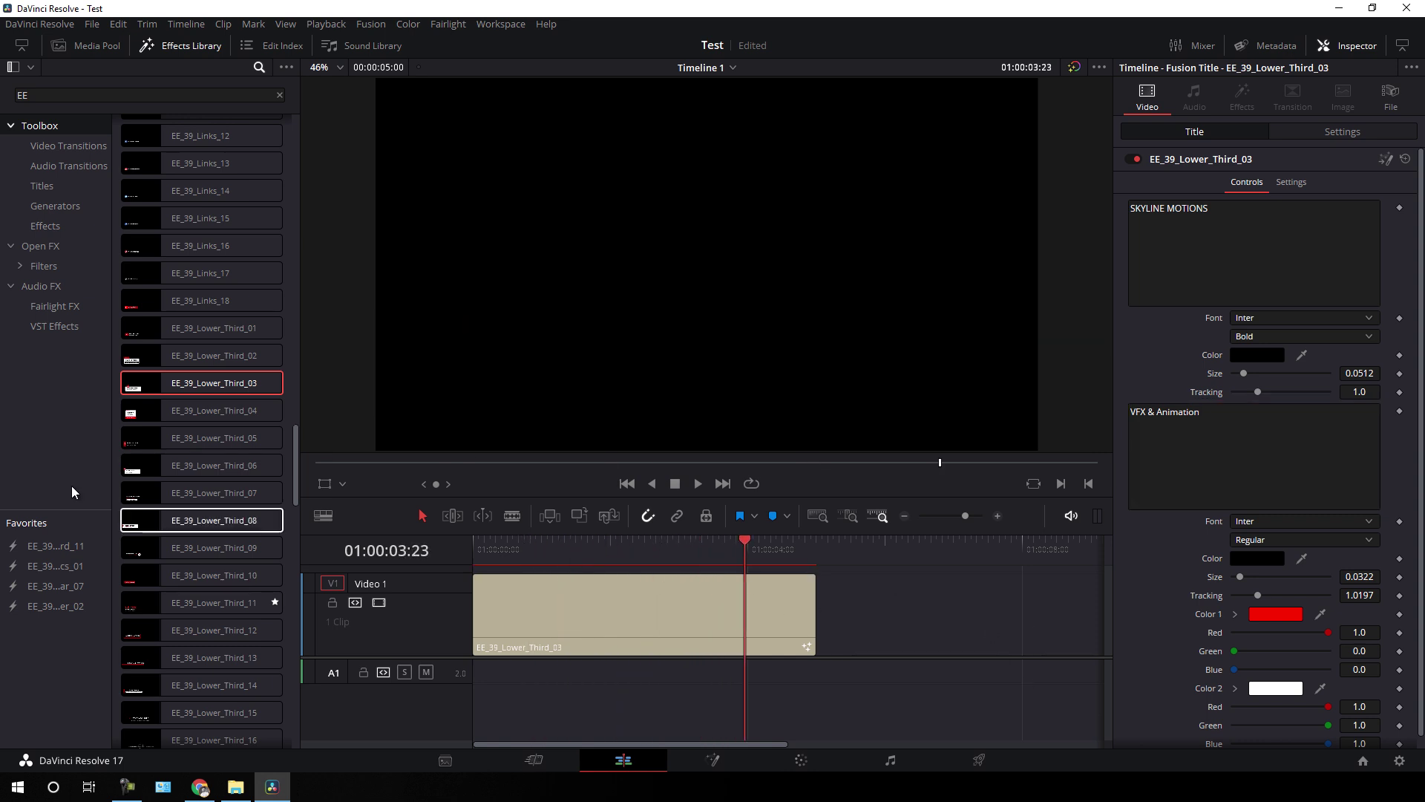
{"action": "left_click", "coordinate": [217, 493]}
{"action": "key", "text": "ctrl+z"}
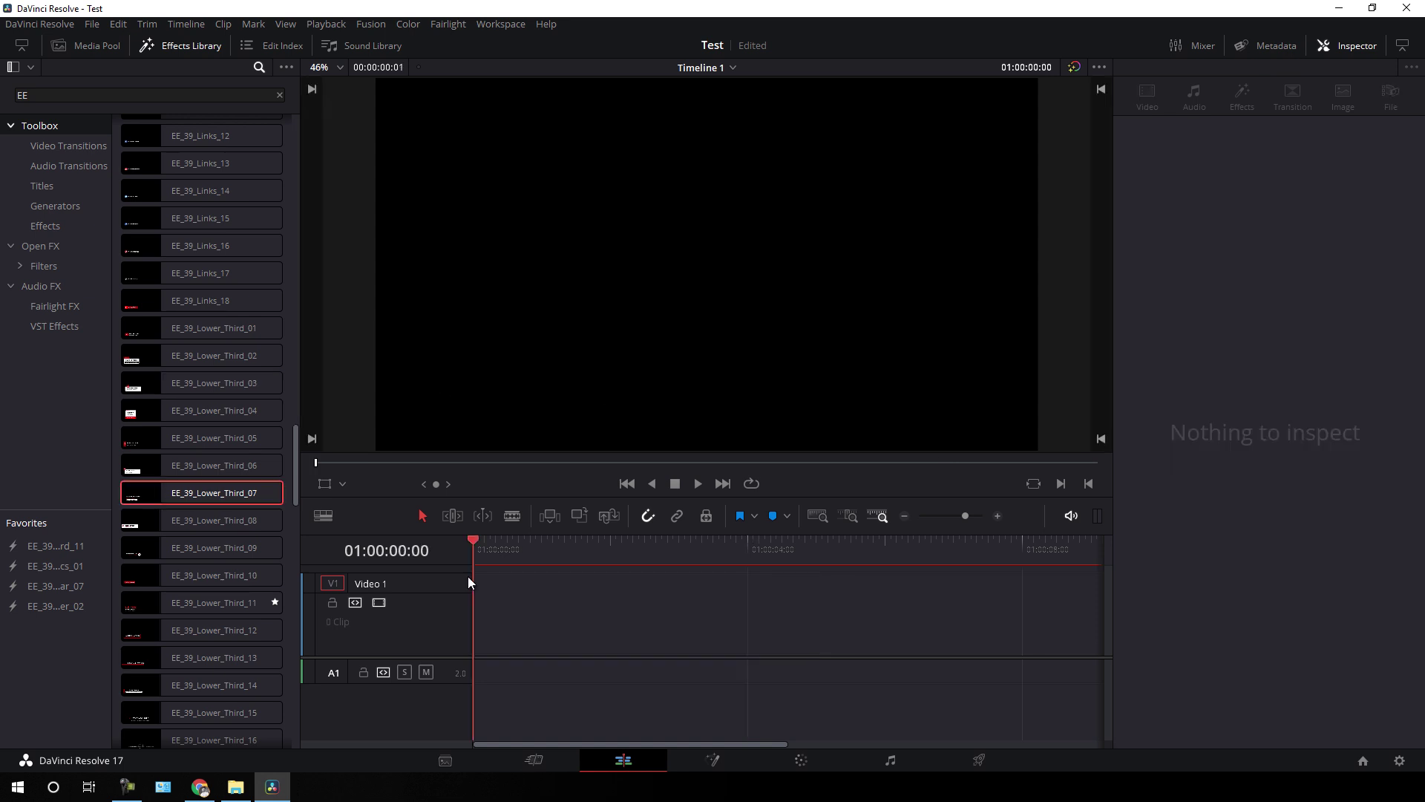
{"action": "scroll", "coordinate": [229, 434], "scroll_direction": "down", "scroll_amount": 6}
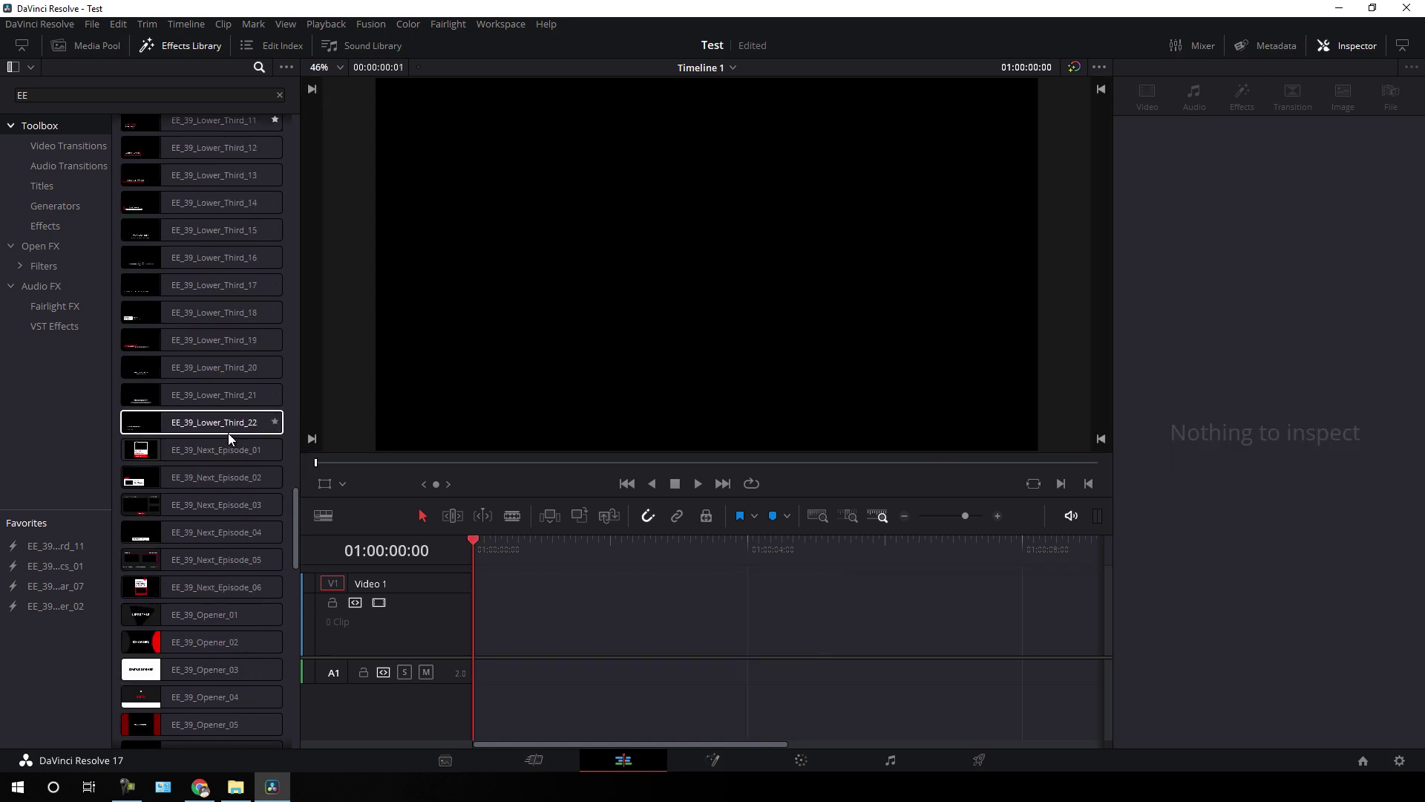
{"action": "scroll", "coordinate": [232, 445], "scroll_direction": "down", "scroll_amount": 3}
{"action": "left_click", "coordinate": [219, 385]}
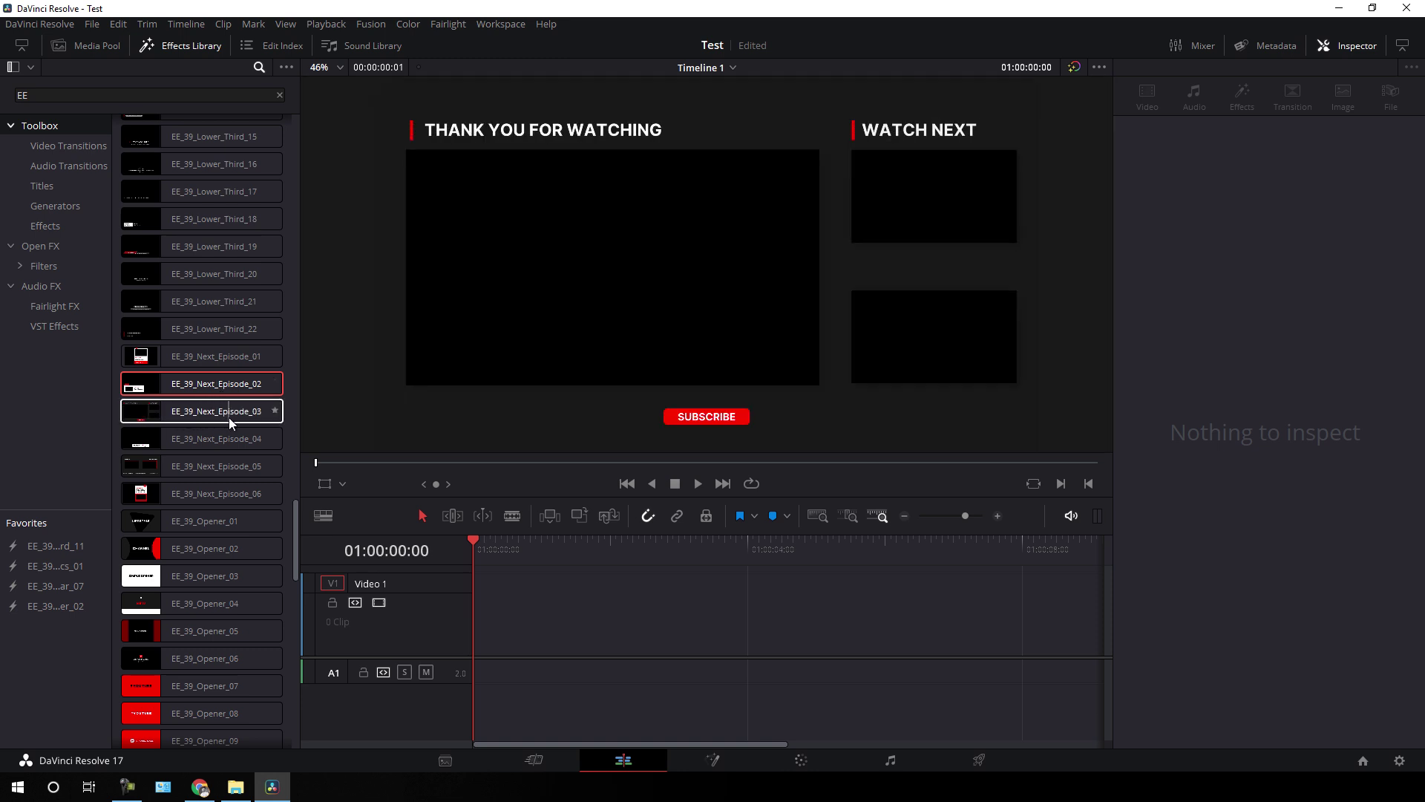
{"action": "scroll", "coordinate": [227, 460], "scroll_direction": "down", "scroll_amount": 5}
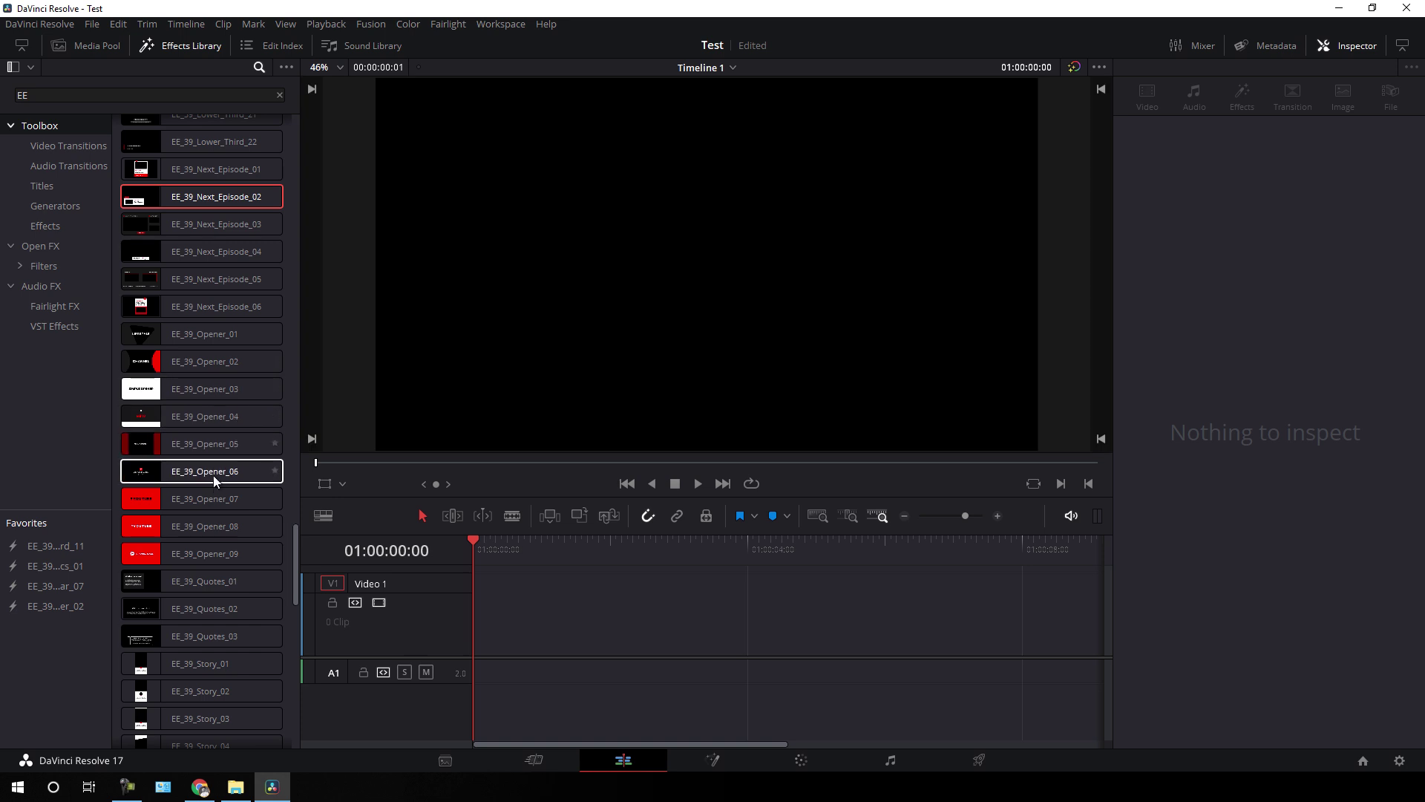
{"action": "scroll", "coordinate": [210, 485], "scroll_direction": "down", "scroll_amount": 5}
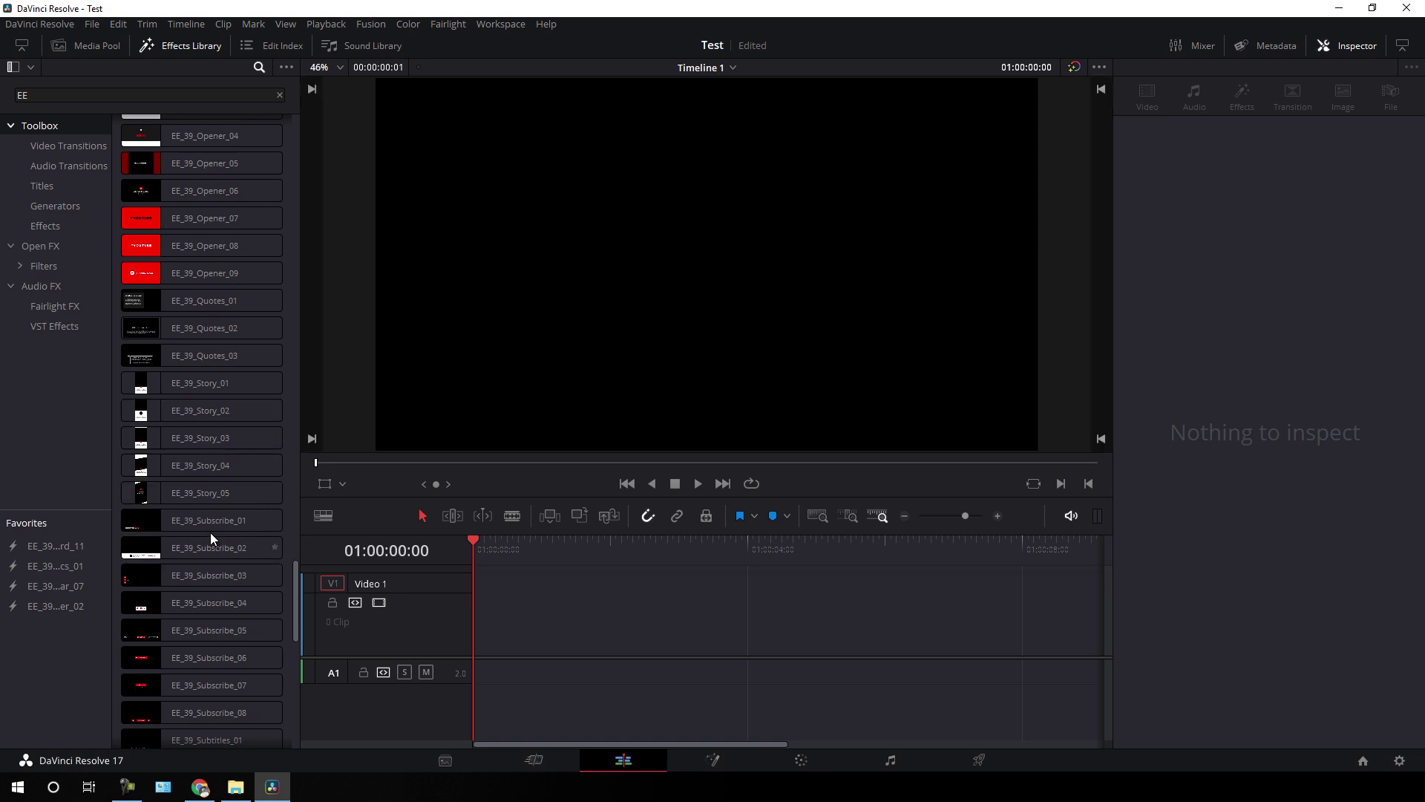
{"action": "scroll", "coordinate": [211, 532], "scroll_direction": "down", "scroll_amount": 3}
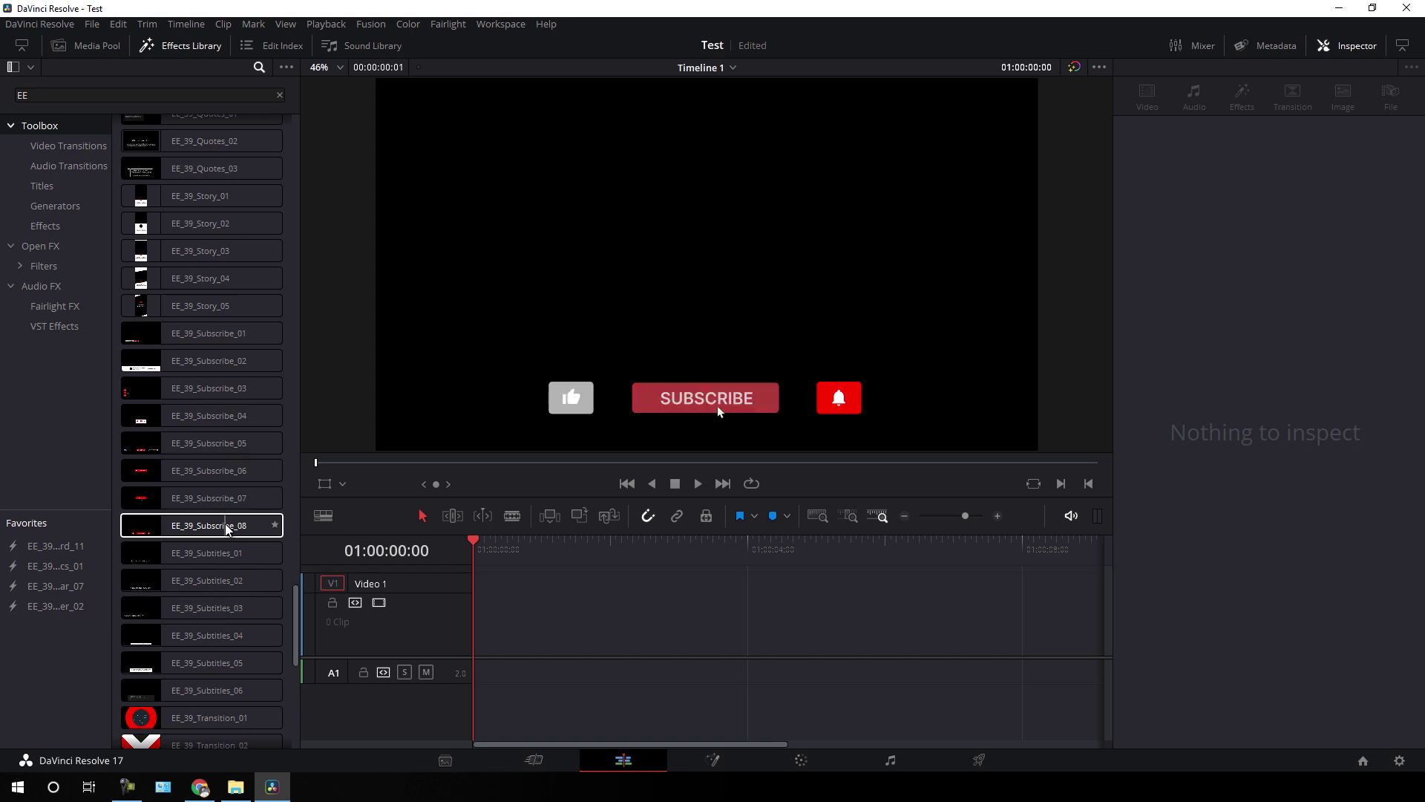
{"action": "scroll", "coordinate": [225, 523], "scroll_direction": "down", "scroll_amount": 4}
{"action": "scroll", "coordinate": [225, 524], "scroll_direction": "up", "scroll_amount": 3}
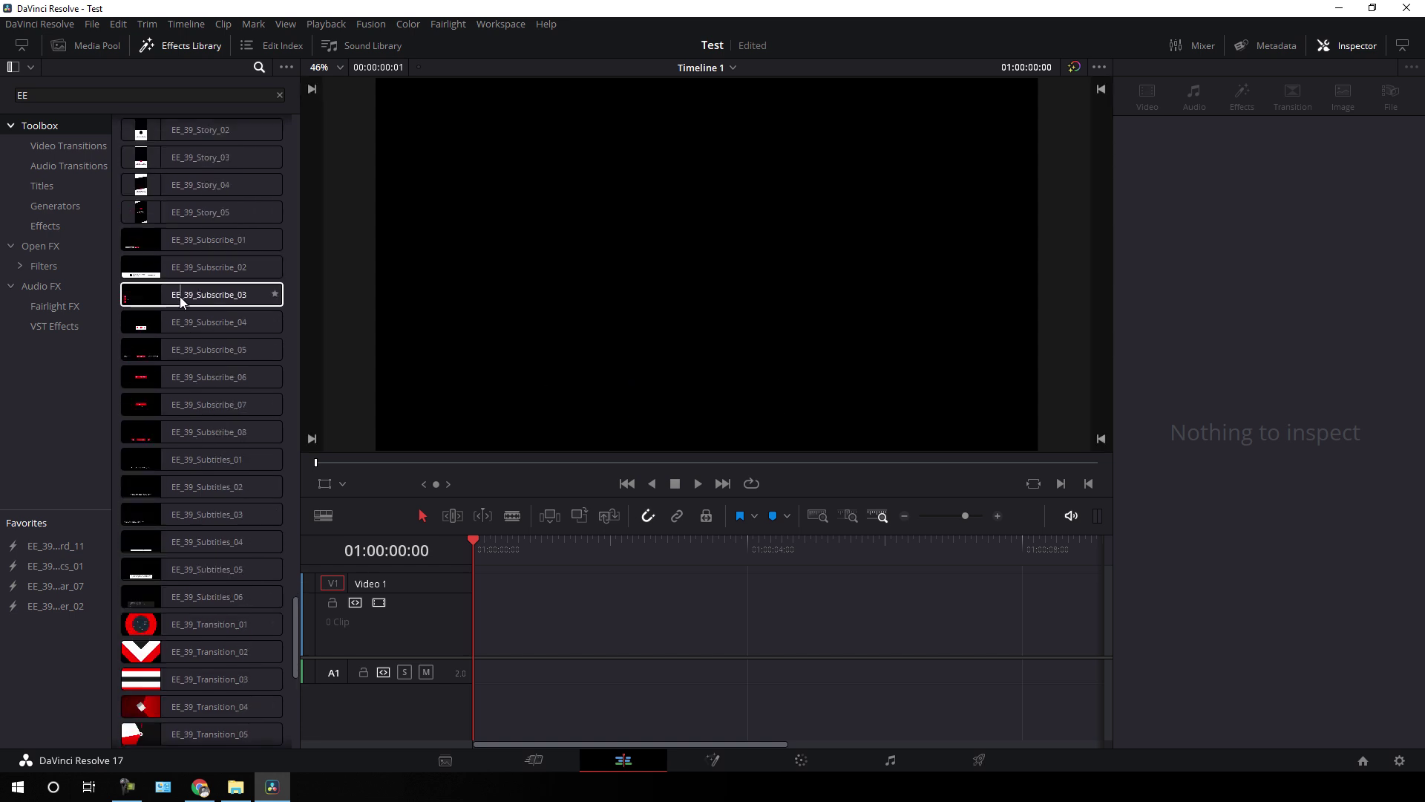
{"action": "left_click_drag", "start_coordinate": [191, 297], "coordinate": [484, 629]}
{"action": "left_click_drag", "start_coordinate": [526, 551], "coordinate": [726, 564]}
{"action": "left_click", "coordinate": [660, 633]}
{"action": "key", "text": "Delete"}
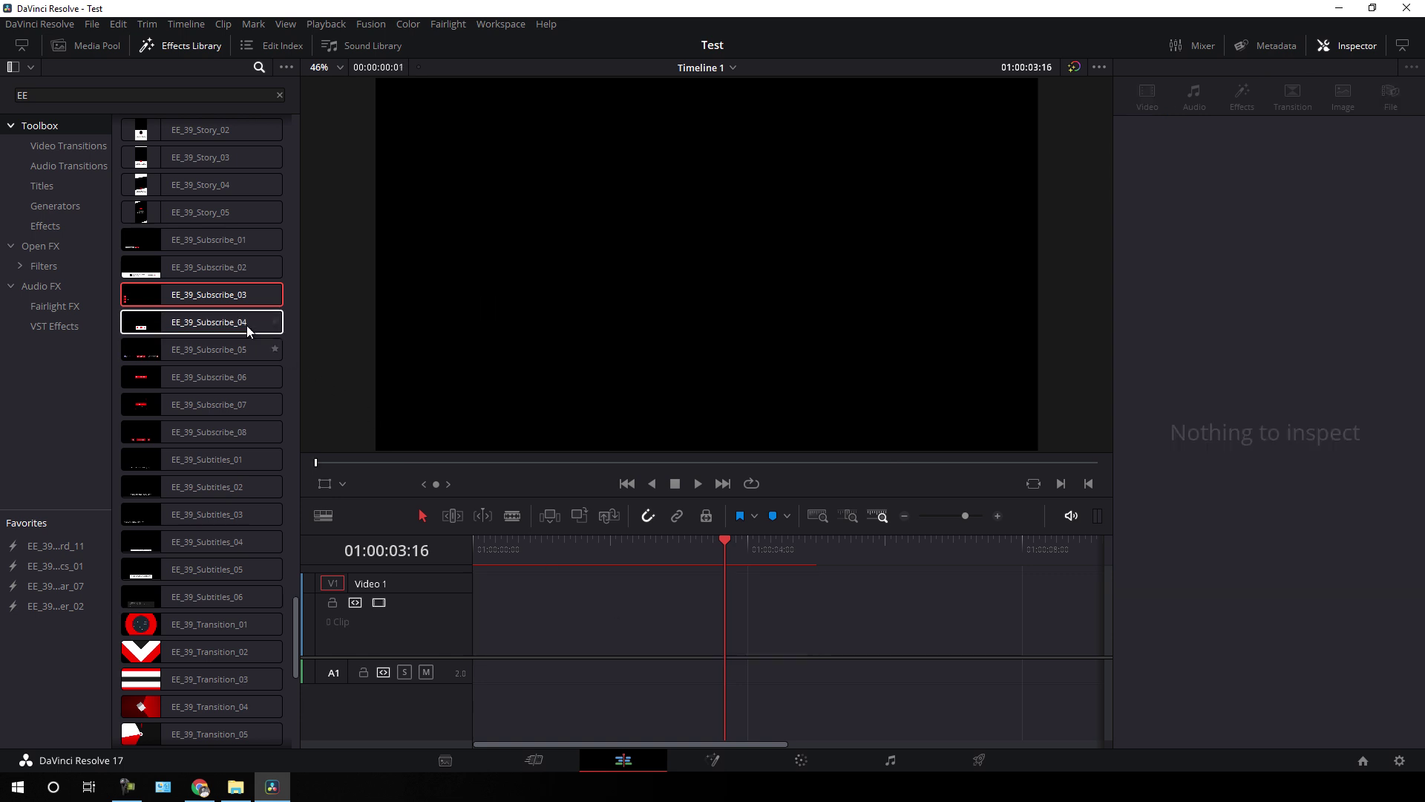
{"action": "left_click", "coordinate": [201, 268]}
{"action": "left_click_drag", "start_coordinate": [195, 269], "coordinate": [470, 612]}
{"action": "left_click_drag", "start_coordinate": [713, 543], "coordinate": [659, 544]}
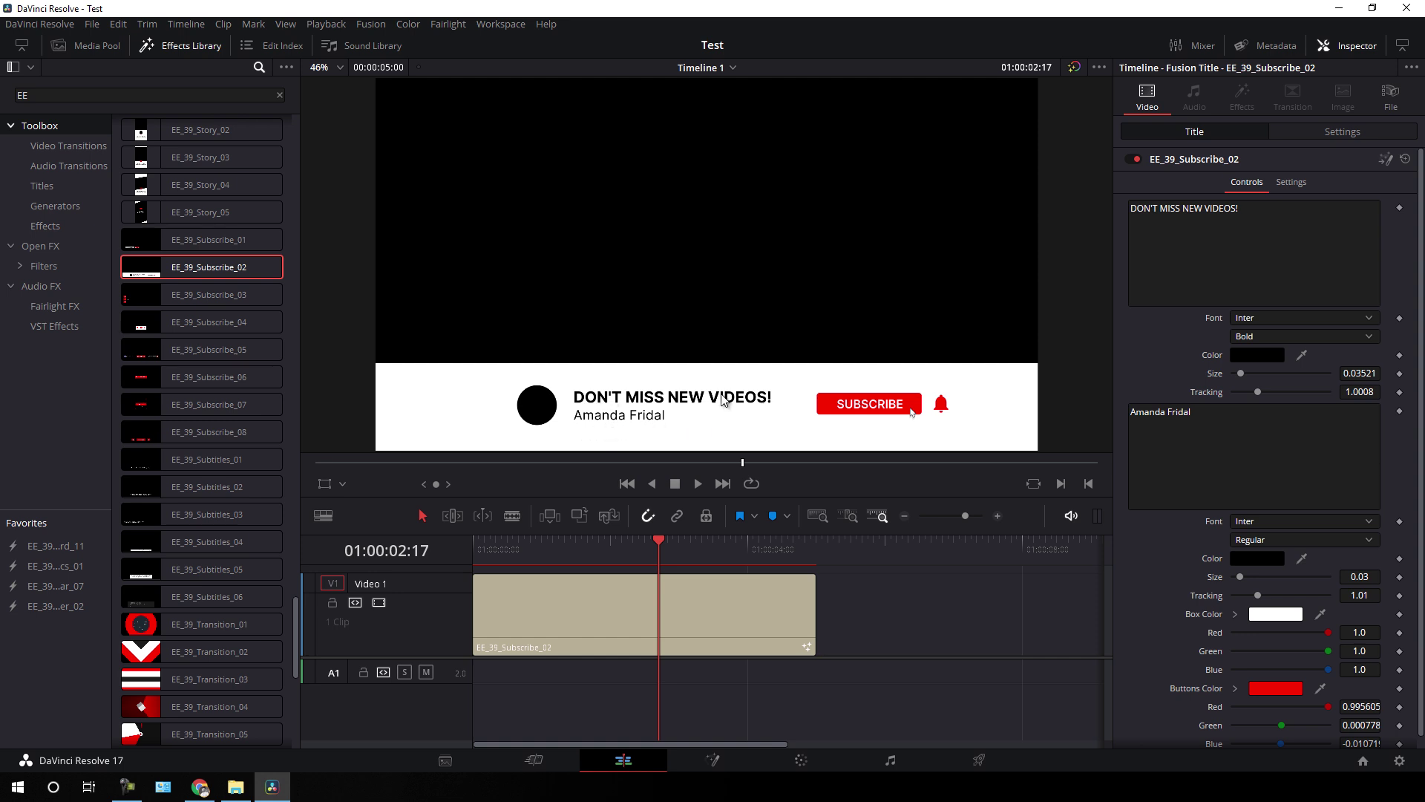
{"action": "left_click", "coordinate": [706, 547]}
{"action": "left_click_drag", "start_coordinate": [705, 546], "coordinate": [655, 541]}
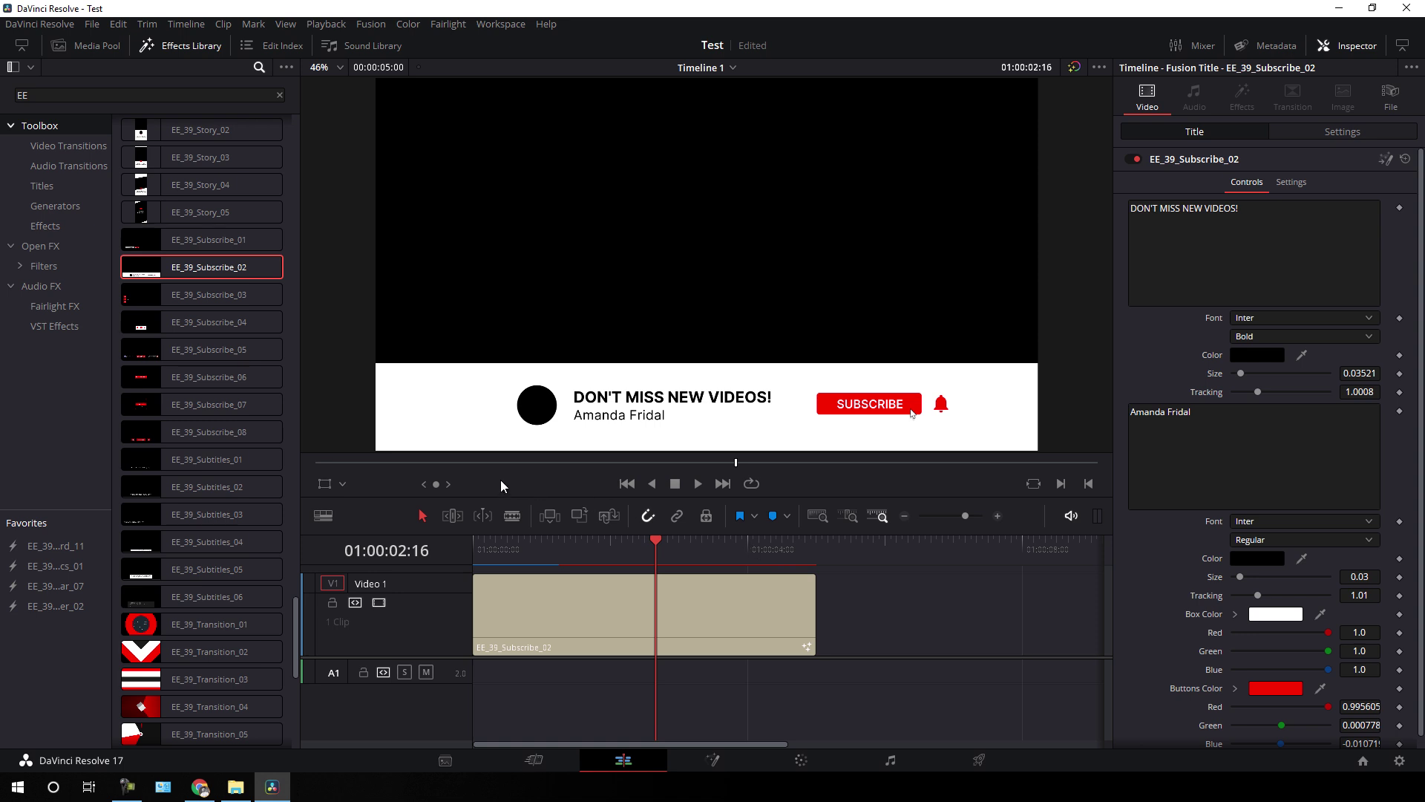
{"action": "key", "text": "ctrl+z"}
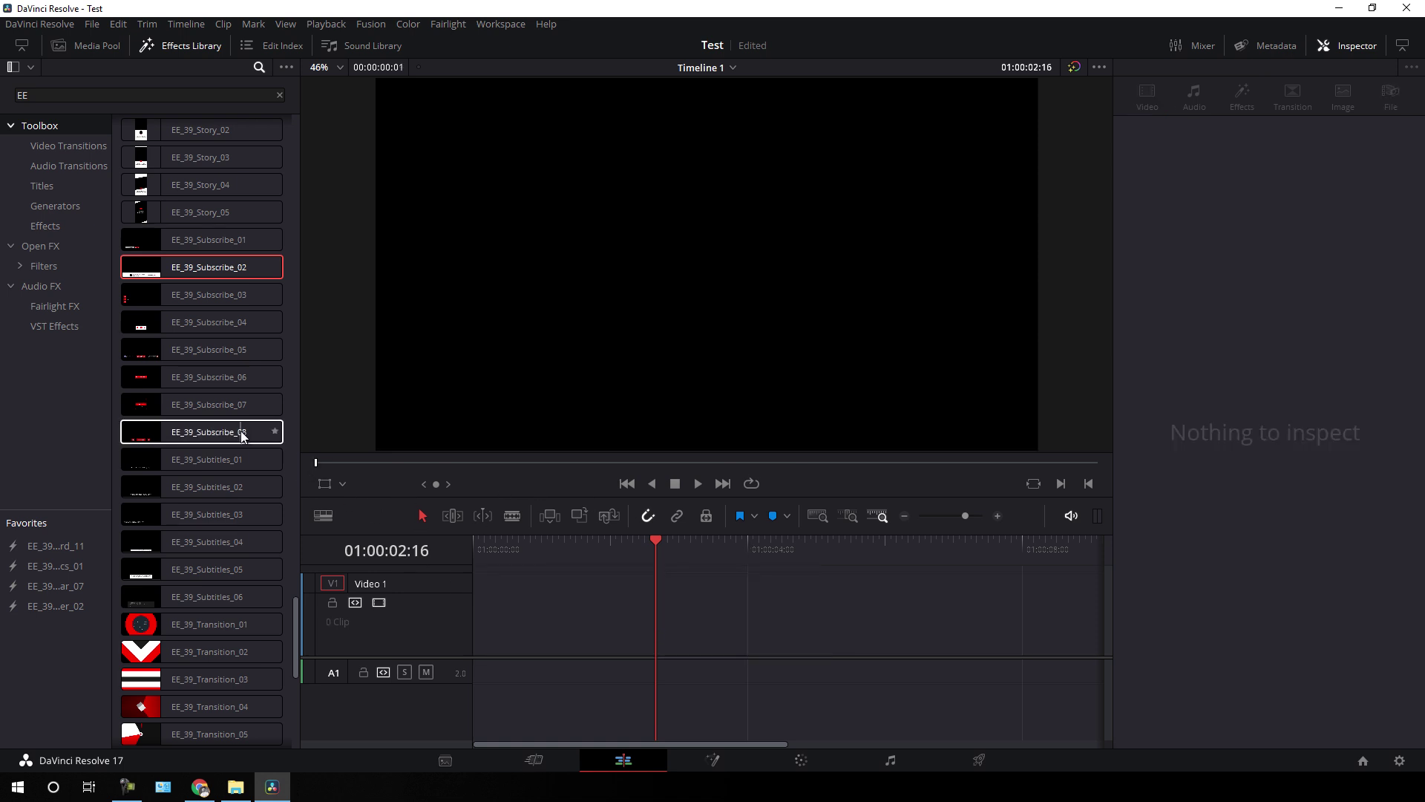
{"action": "scroll", "coordinate": [240, 431], "scroll_direction": "down", "scroll_amount": 5}
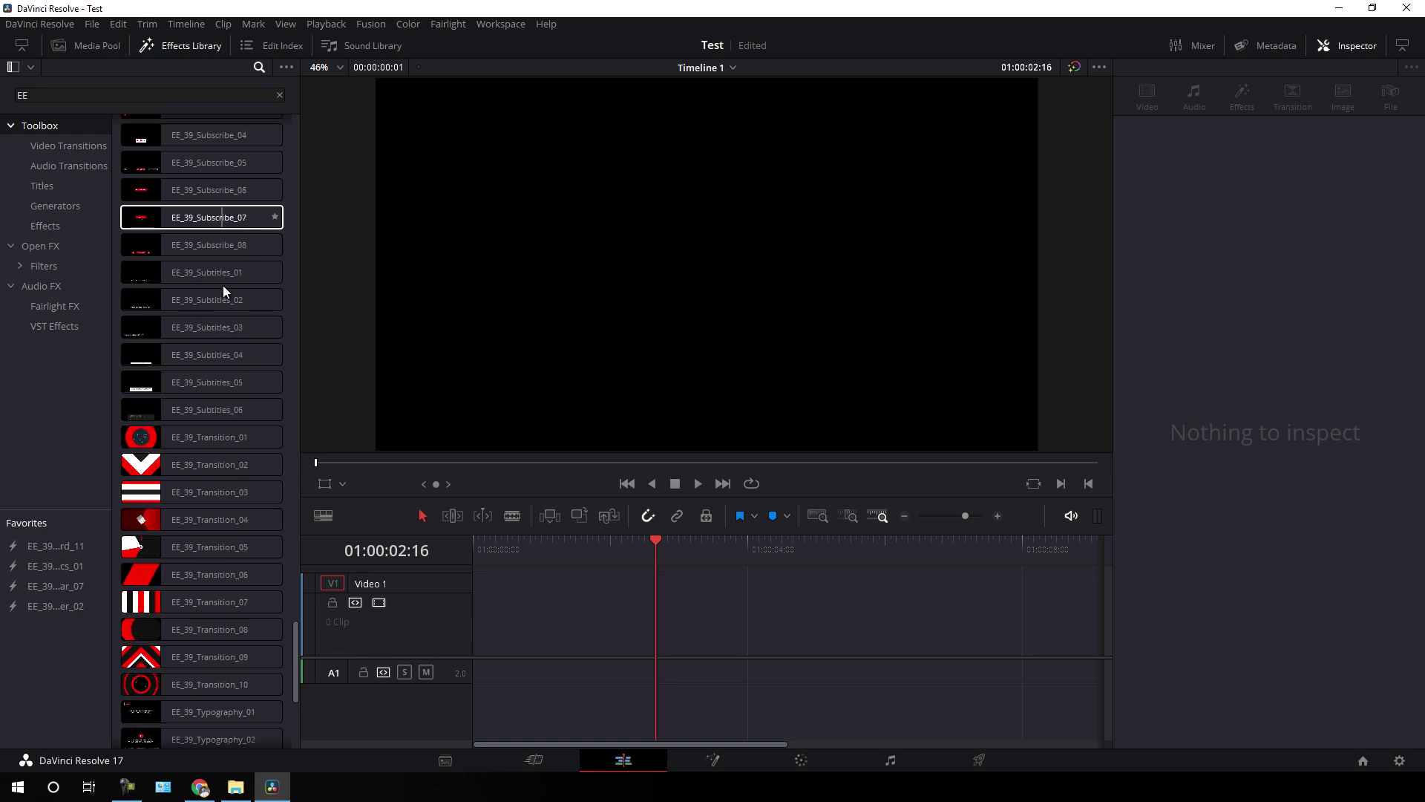
{"action": "scroll", "coordinate": [217, 395], "scroll_direction": "up", "scroll_amount": 3}
{"action": "scroll", "coordinate": [220, 394], "scroll_direction": "down", "scroll_amount": 2}
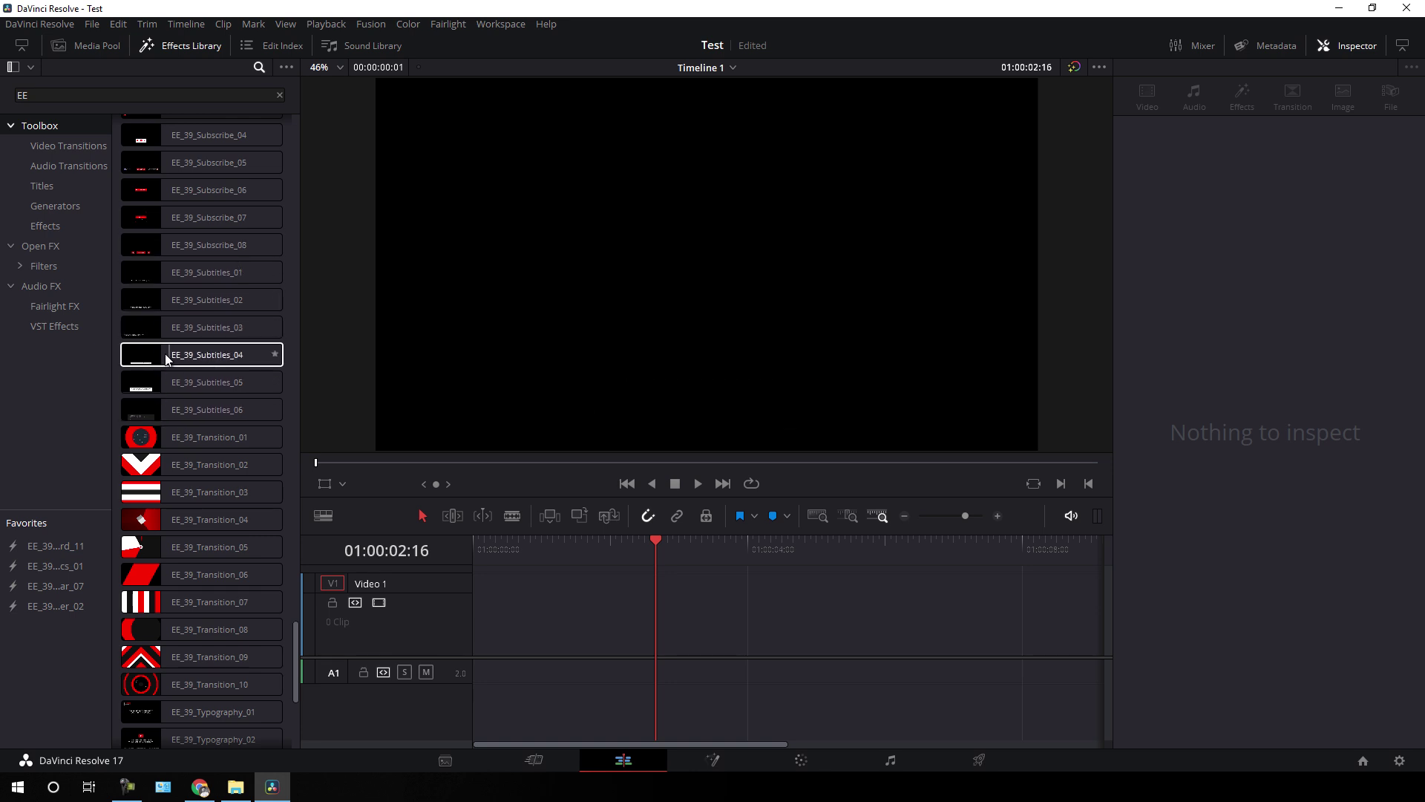
{"action": "scroll", "coordinate": [233, 456], "scroll_direction": "down", "scroll_amount": 3}
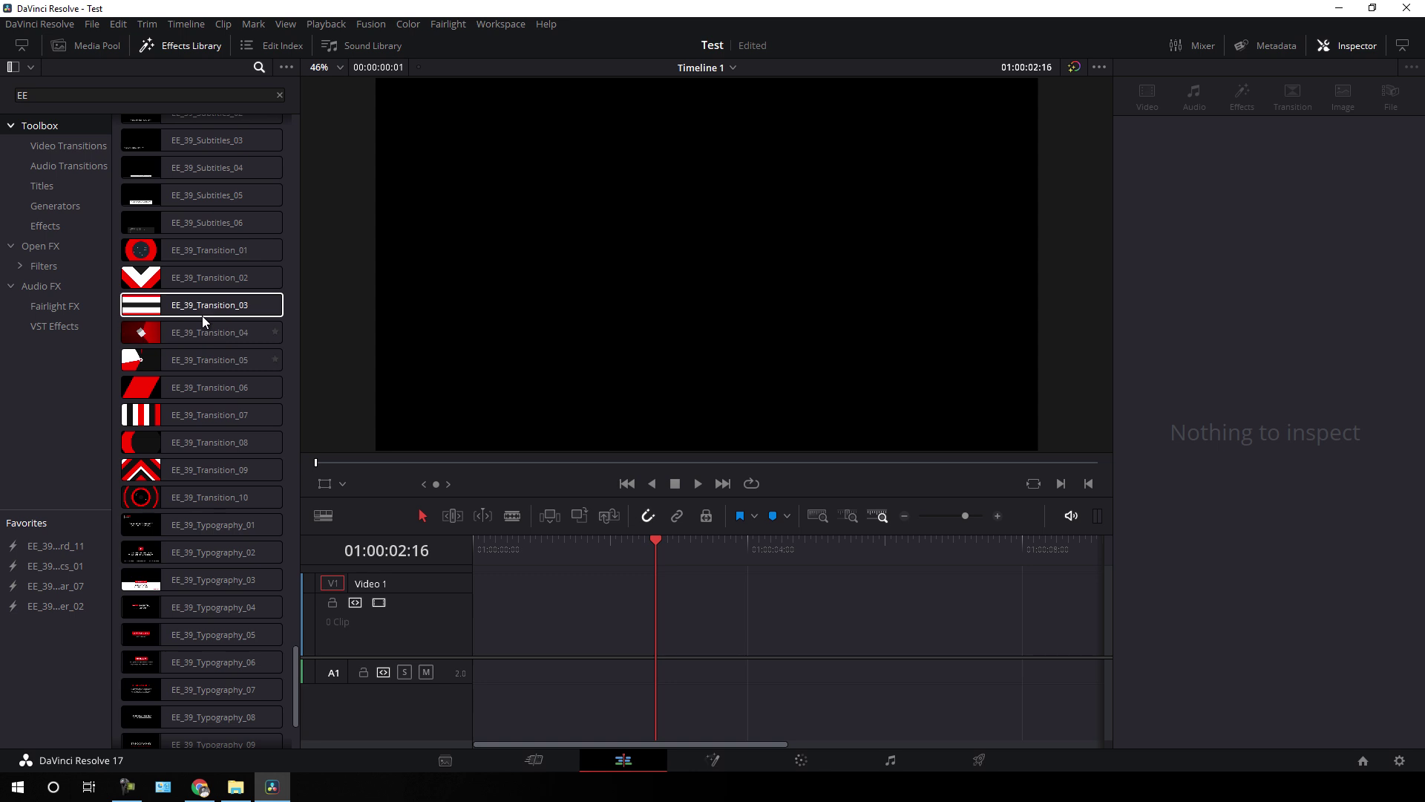
{"action": "left_click_drag", "start_coordinate": [185, 304], "coordinate": [475, 601]}
{"action": "left_click_drag", "start_coordinate": [648, 549], "coordinate": [574, 564]}
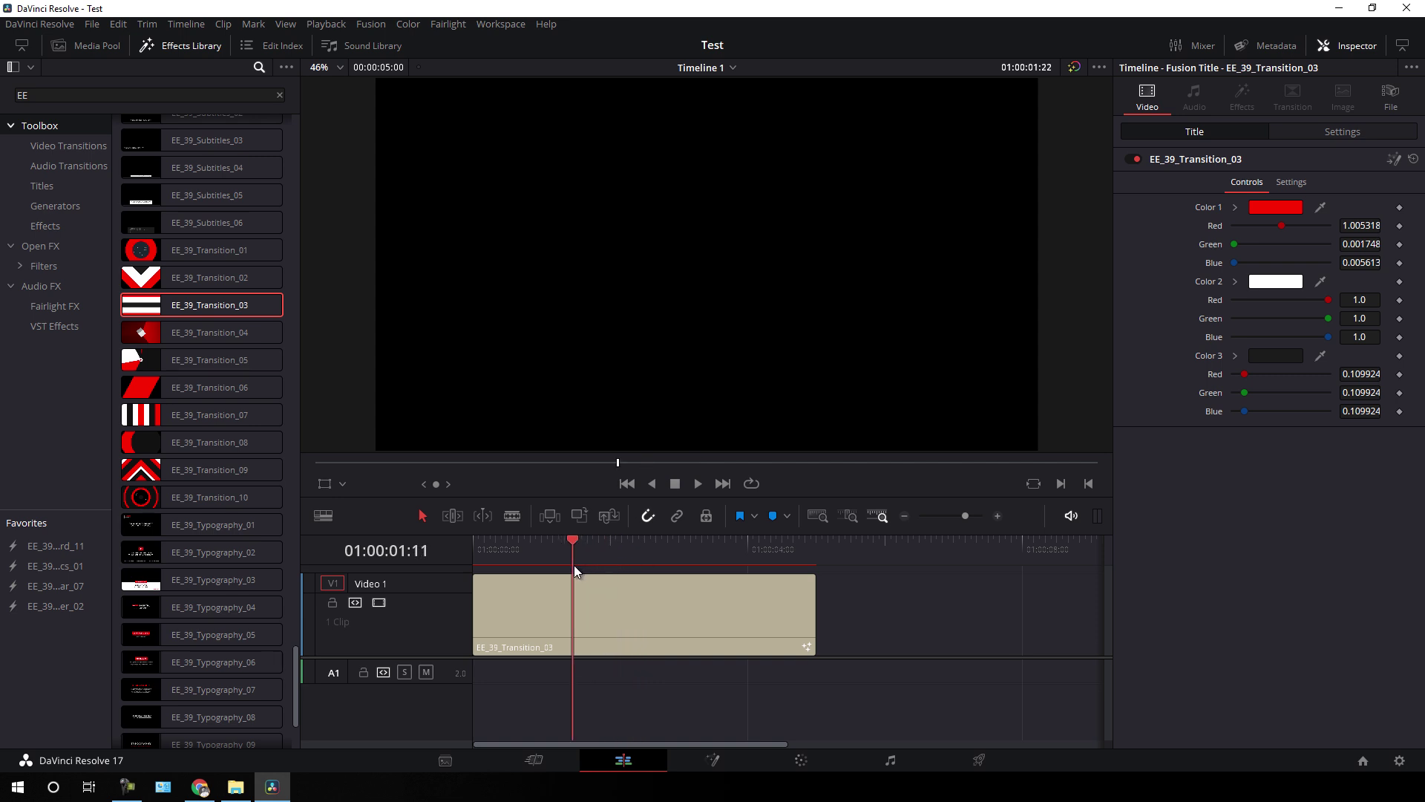
{"action": "left_click_drag", "start_coordinate": [817, 625], "coordinate": [956, 624]}
{"action": "left_click_drag", "start_coordinate": [572, 551], "coordinate": [523, 554]}
{"action": "key", "text": "Delete"}
{"action": "scroll", "coordinate": [249, 469], "scroll_direction": "down", "scroll_amount": 5}
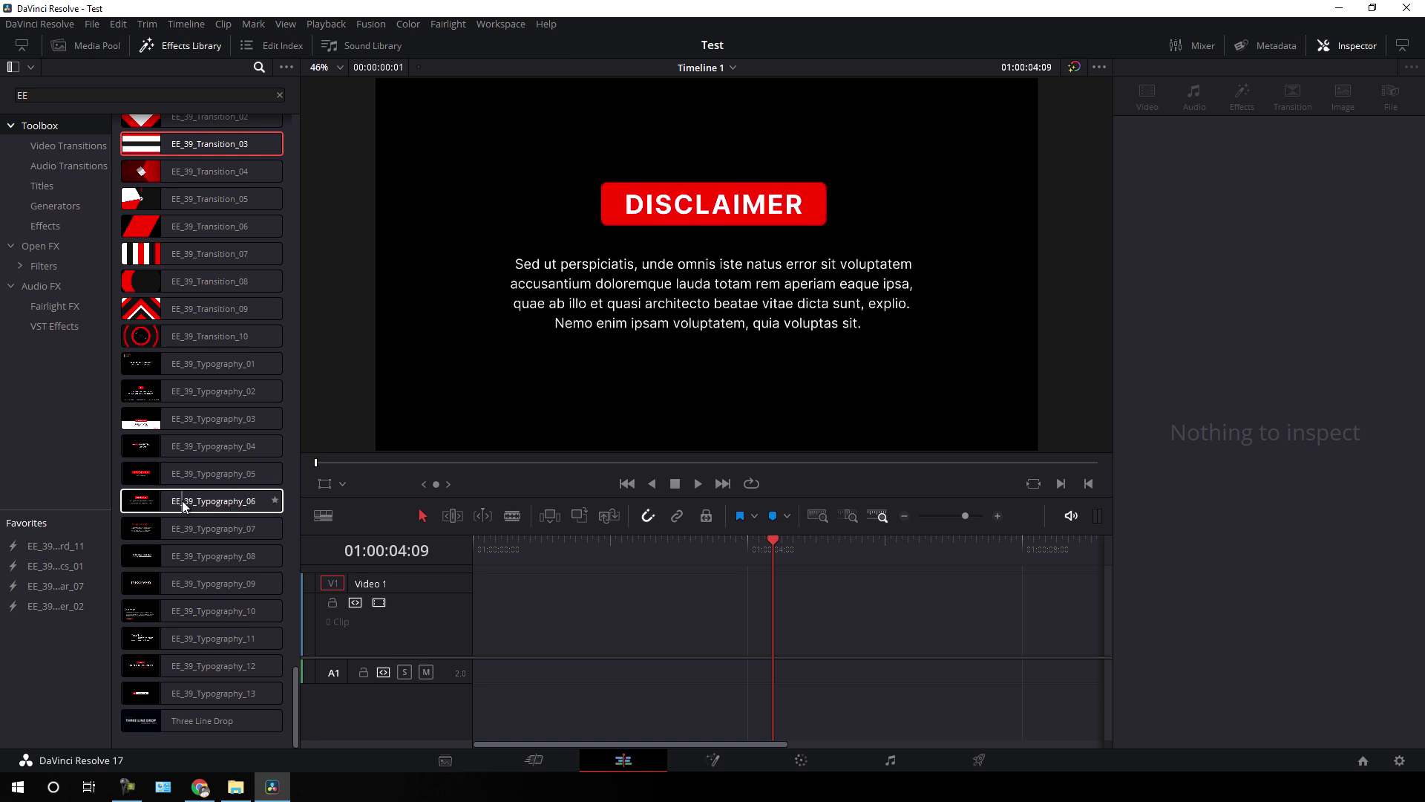
{"action": "left_click_drag", "start_coordinate": [193, 530], "coordinate": [475, 608]}
{"action": "left_click_drag", "start_coordinate": [612, 548], "coordinate": [671, 563]}
{"action": "left_click", "coordinate": [684, 617]}
{"action": "key", "text": "Delete"}
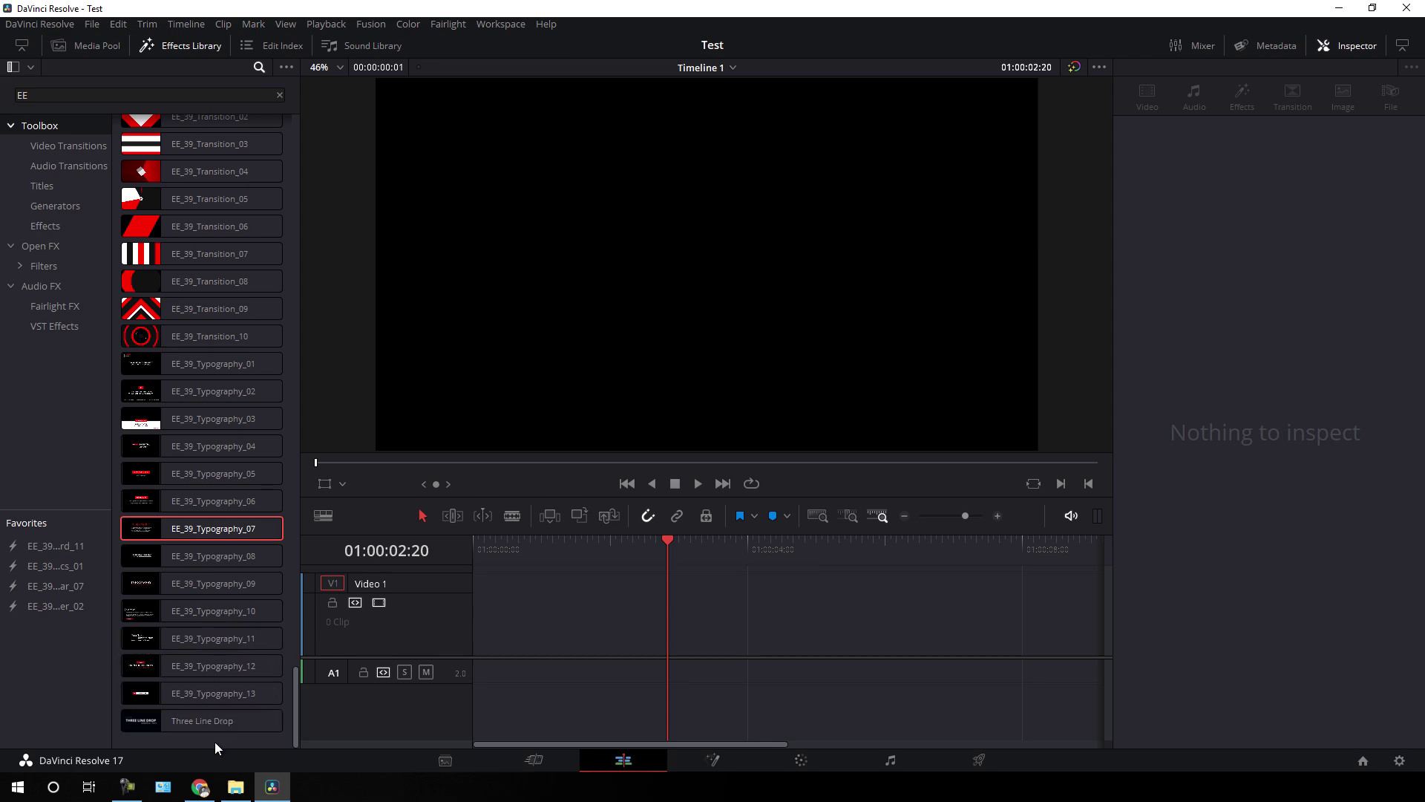
- Import the production ID_5001096 video from Downloads and place it on V1
{"action": "left_click", "coordinate": [97, 46]}
{"action": "right_click", "coordinate": [270, 167]}
{"action": "left_click", "coordinate": [311, 313]}
{"action": "double_click", "coordinate": [572, 127]}
{"action": "left_click", "coordinate": [492, 196]}
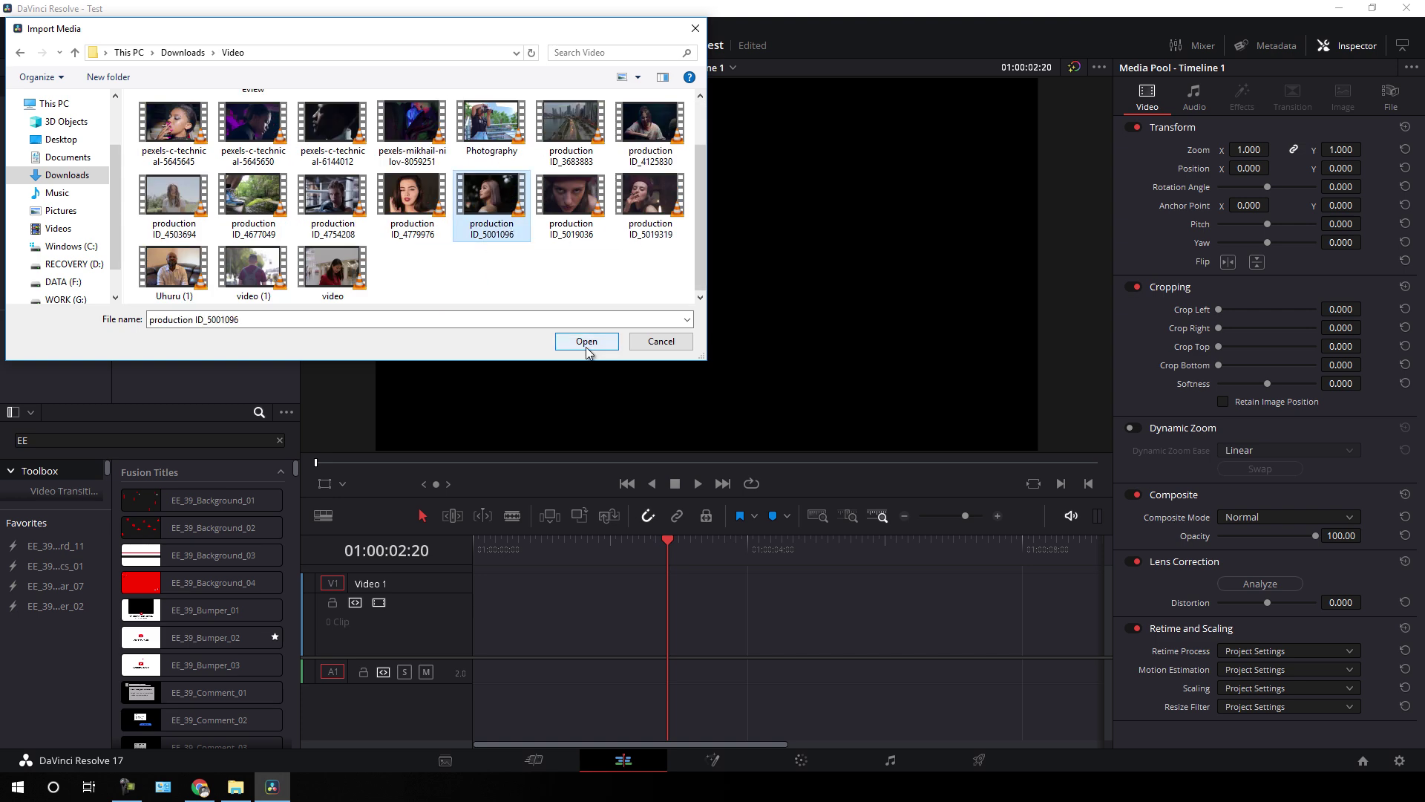
{"action": "left_click", "coordinate": [586, 341]}
{"action": "left_click_drag", "start_coordinate": [245, 102], "coordinate": [678, 555]}
- Add Bumper_03 on a new V2 track and shift it later
{"action": "left_click", "coordinate": [581, 555]}
{"action": "left_click", "coordinate": [86, 45]}
{"action": "left_click", "coordinate": [179, 293]}
{"action": "left_click", "coordinate": [618, 560]}
{"action": "left_click_drag", "start_coordinate": [201, 320], "coordinate": [479, 587]}
{"action": "left_click", "coordinate": [586, 564]}
{"action": "left_click_drag", "start_coordinate": [586, 564], "coordinate": [951, 564]}
- Change the bumper title to SKYLINE MOTIONS and preview it
{"action": "left_click", "coordinate": [1121, 213]}
{"action": "key", "text": "ctrl+a"}
{"action": "type", "text": "SKYLINE MOTIONS"}
{"action": "left_click_drag", "start_coordinate": [762, 557], "coordinate": [956, 564]}
- Add Lower_Third_11 on V3 and set its Color 1 to red
{"action": "scroll", "coordinate": [251, 339], "scroll_direction": "down", "scroll_amount": 15}
{"action": "scroll", "coordinate": [252, 339], "scroll_direction": "down", "scroll_amount": 3}
{"action": "left_click_drag", "start_coordinate": [215, 365], "coordinate": [509, 570]}
{"action": "left_click_drag", "start_coordinate": [583, 542], "coordinate": [588, 547]}
{"action": "left_click", "coordinate": [1275, 410]}
{"action": "left_click", "coordinate": [544, 290]}
{"action": "left_click", "coordinate": [562, 527]}
{"action": "left_click_drag", "start_coordinate": [446, 657], "coordinate": [446, 709]}
{"action": "left_click", "coordinate": [564, 659]}
{"action": "left_click_drag", "start_coordinate": [560, 551], "coordinate": [679, 551]}
- Enter a person's name and the job title Designer in the lower third
{"action": "triple_click", "coordinate": [1131, 412]}
{"action": "triple_click", "coordinate": [1136, 617]}
{"action": "type", "text": "Designer"}
{"action": "left_click", "coordinate": [505, 553]}
{"action": "left_click_drag", "start_coordinate": [505, 558], "coordinate": [641, 564]}
{"action": "left_click_drag", "start_coordinate": [296, 520], "coordinate": [294, 646]}
- Add Subscribe_08 on a new V4 track and paste a copy of the V1 video after it
{"action": "left_click_drag", "start_coordinate": [213, 368], "coordinate": [932, 639]}
{"action": "left_click", "coordinate": [755, 564]}
{"action": "left_click", "coordinate": [742, 699]}
{"action": "key", "text": "ctrl+c"}
{"action": "left_click", "coordinate": [821, 552]}
{"action": "key", "text": "ctrl+v"}
- Shrink the Subscribe_08 graphic's zoom to 0.100
{"action": "left_click", "coordinate": [767, 540]}
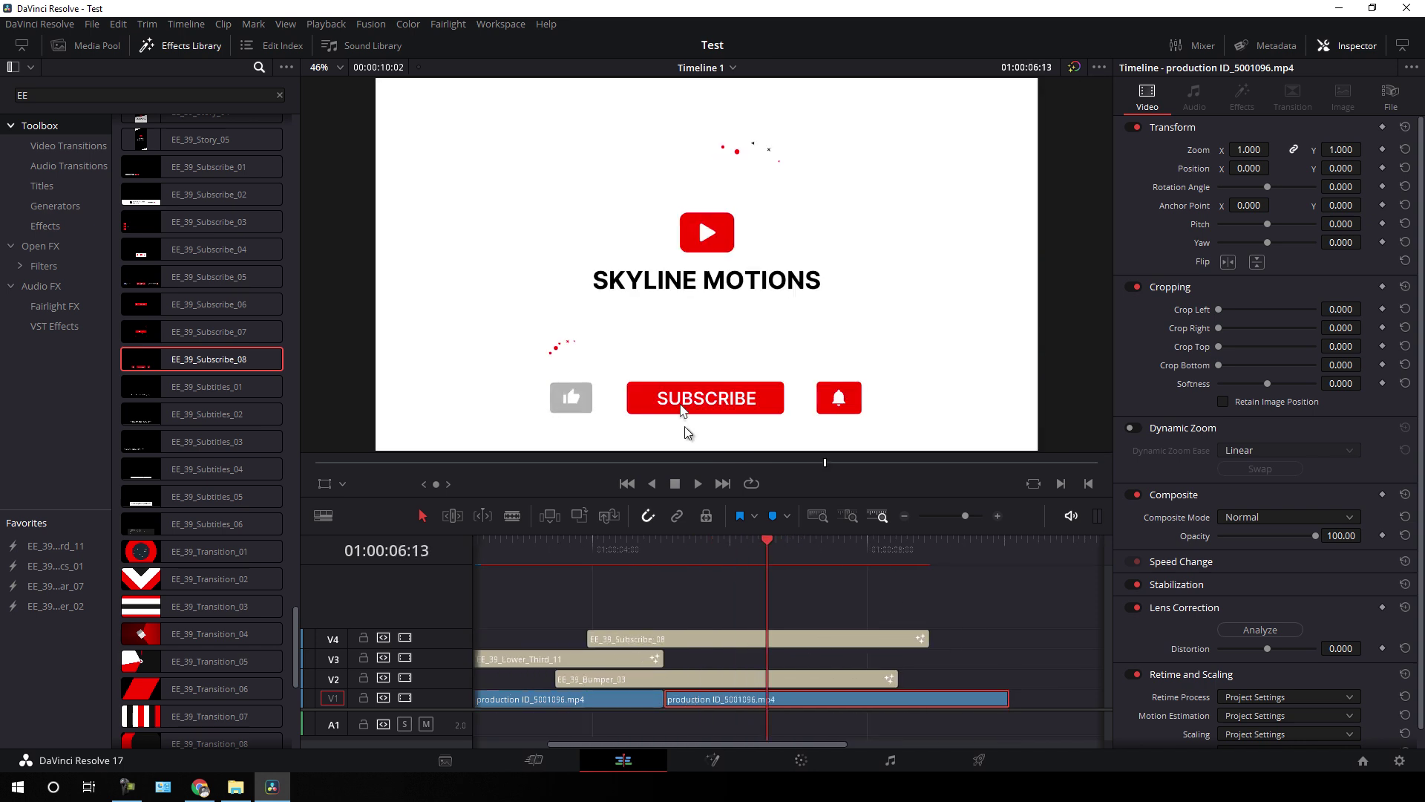
{"action": "left_click_drag", "start_coordinate": [767, 540], "coordinate": [781, 540]}
{"action": "left_click", "coordinate": [795, 637]}
{"action": "left_click", "coordinate": [1343, 131]}
{"action": "left_click_drag", "start_coordinate": [1277, 182], "coordinate": [1099, 598]}
{"action": "left_click_drag", "start_coordinate": [775, 564], "coordinate": [700, 582]}
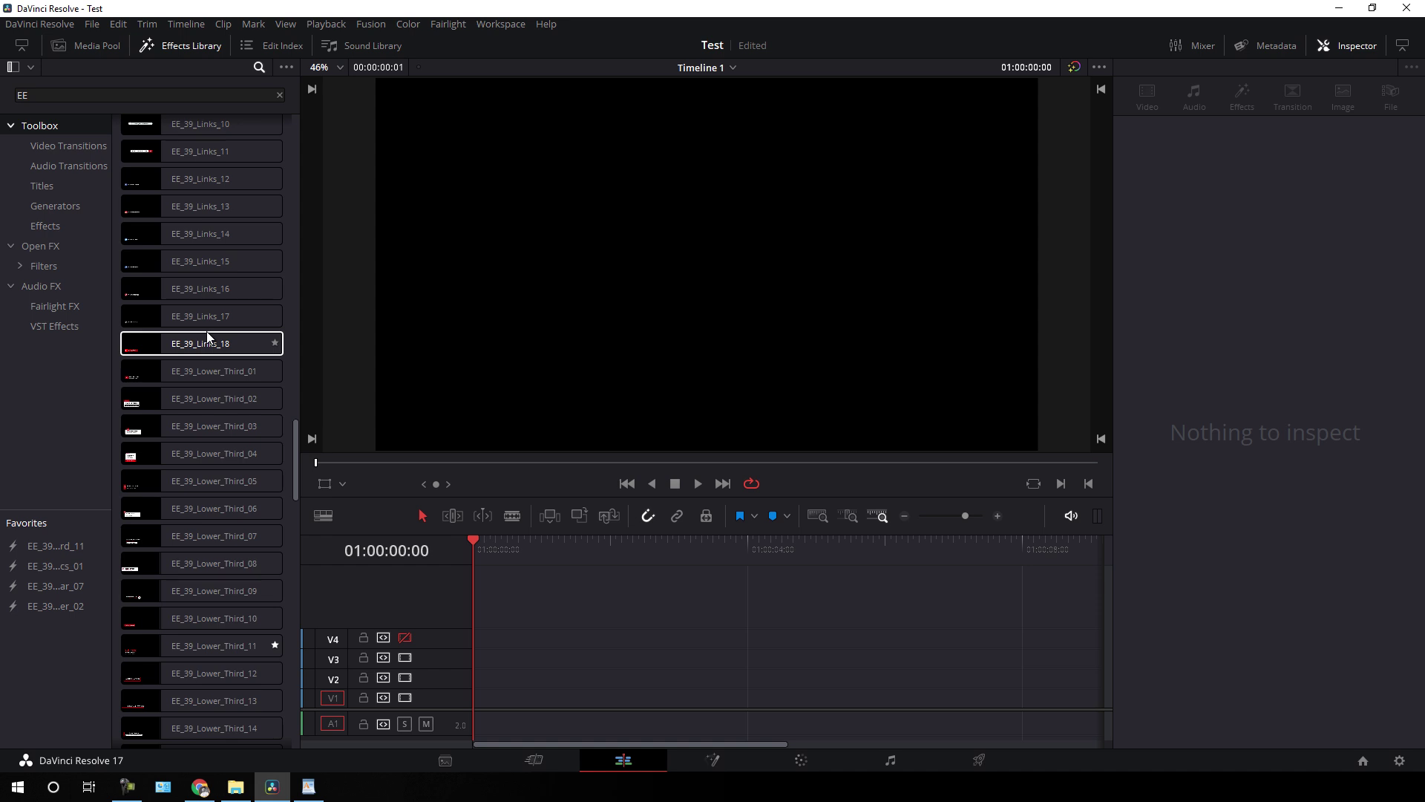
- Add Desktop > Pack > … > 01. Project Files > EE_39_Sound_FX as a Sound Library source
{"action": "left_click", "coordinate": [356, 45]}
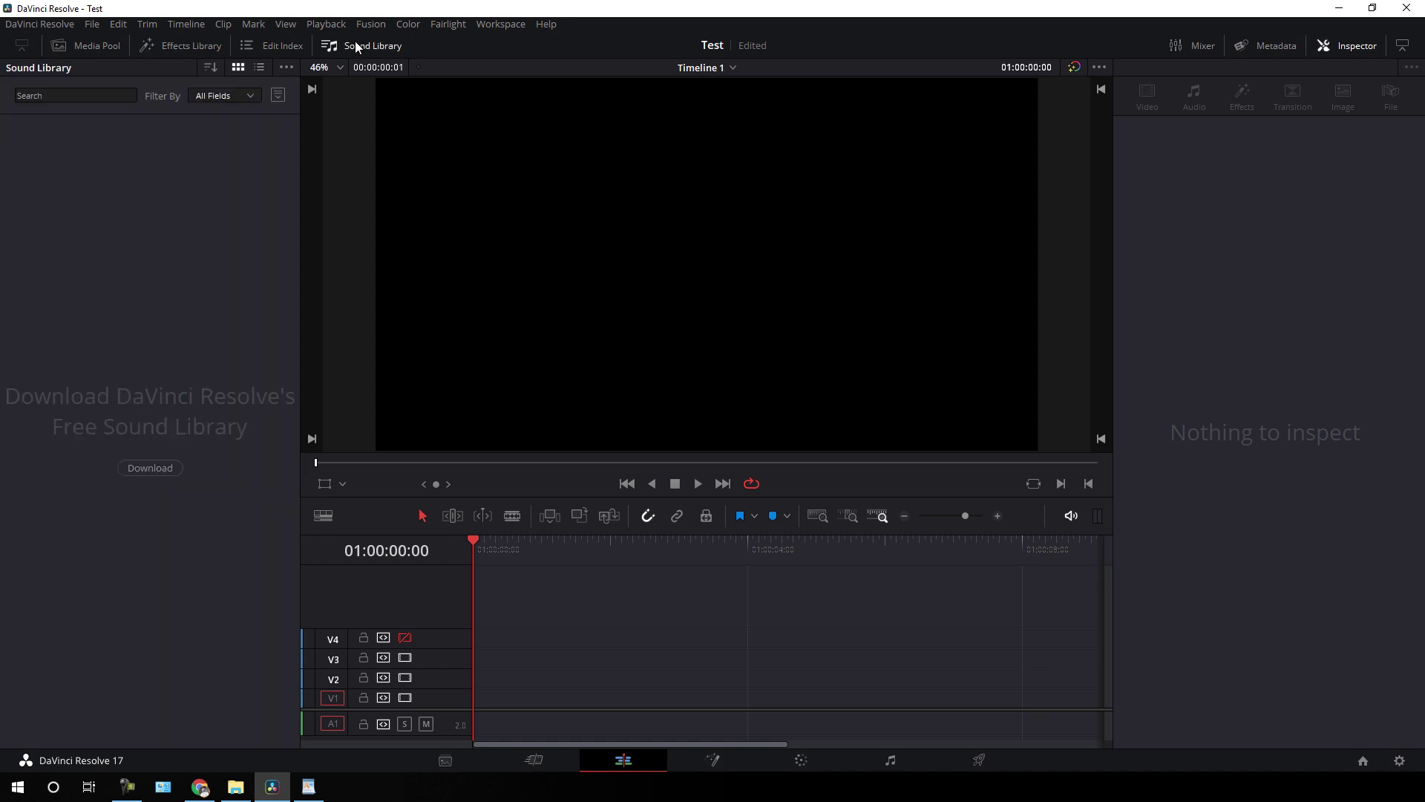
{"action": "left_click", "coordinate": [285, 68]}
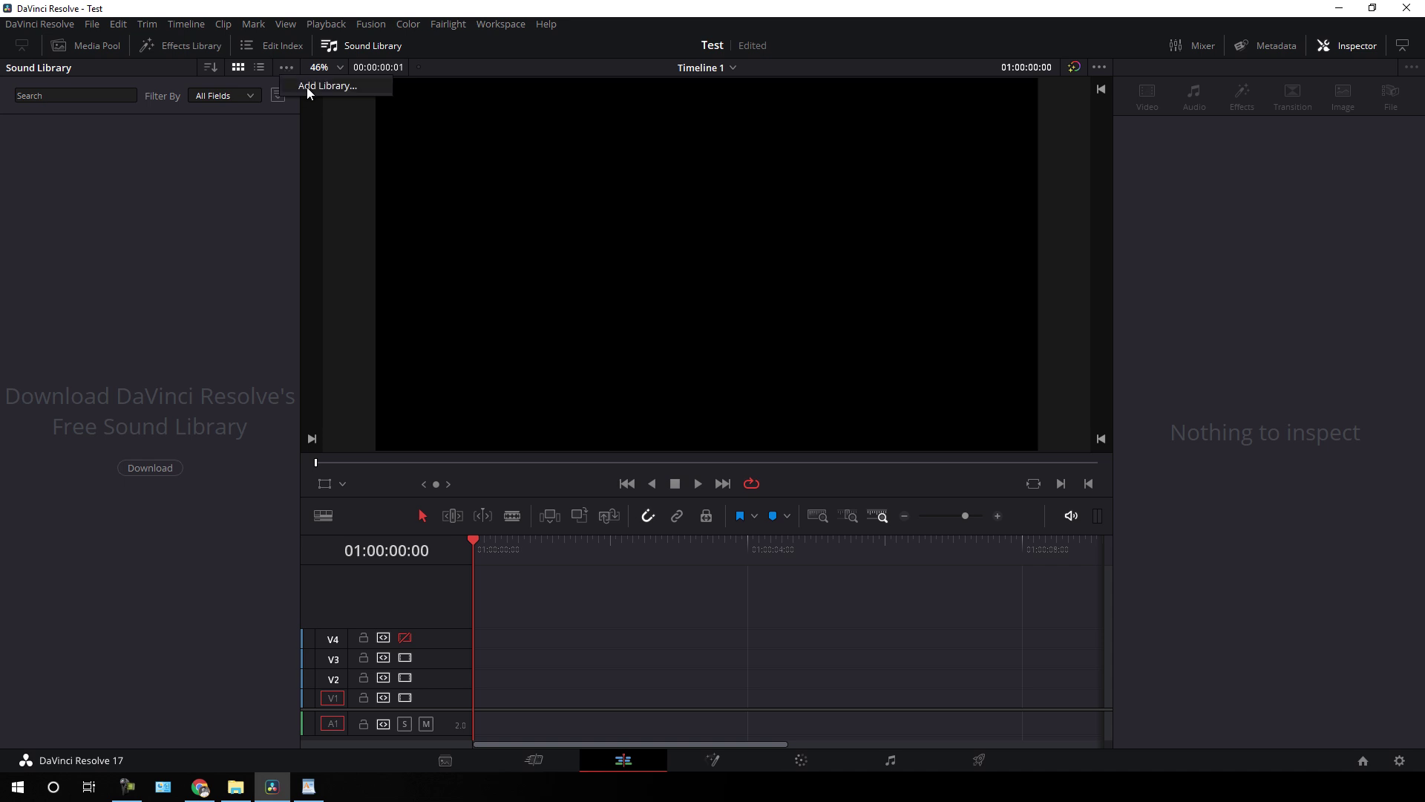
{"action": "left_click", "coordinate": [312, 87]}
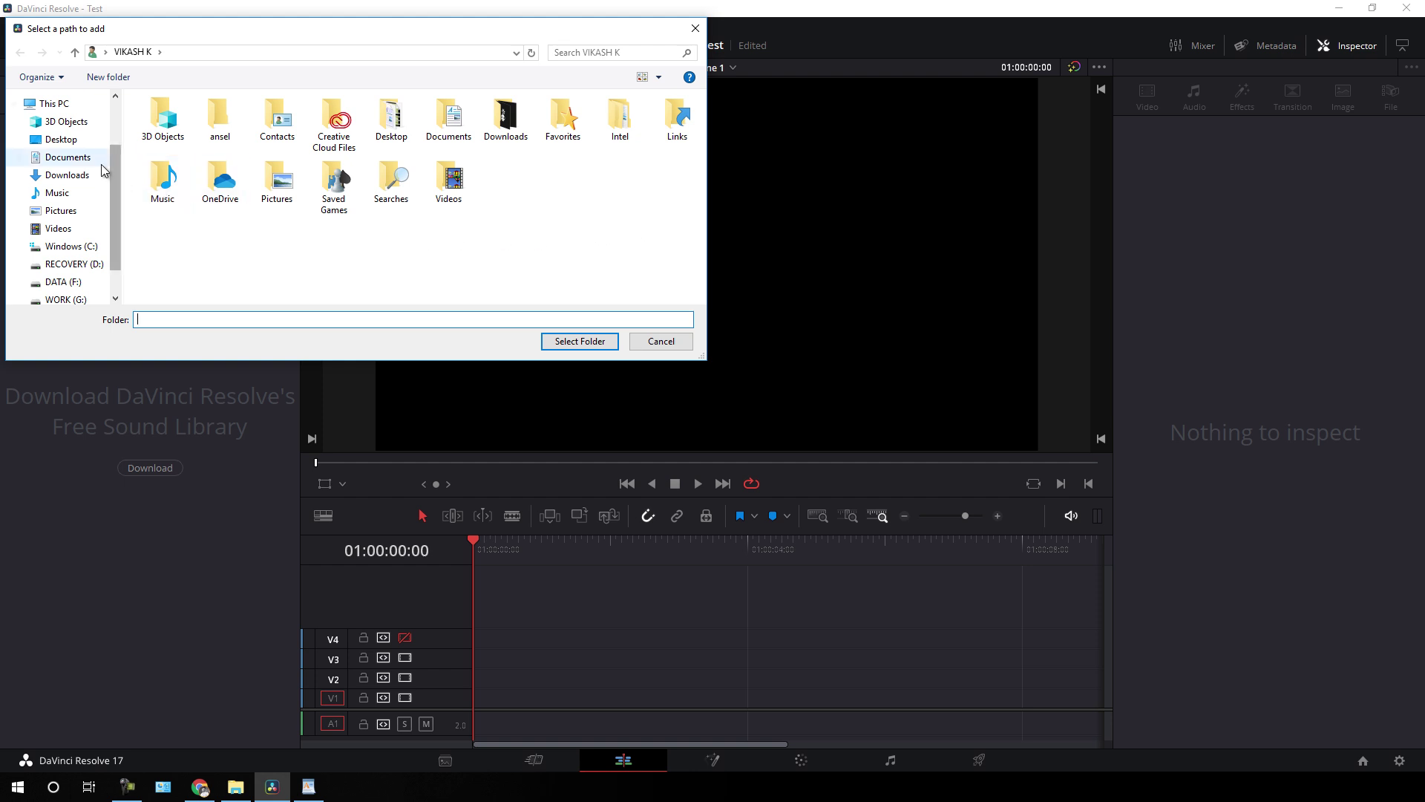
{"action": "left_click", "coordinate": [70, 141]}
{"action": "double_click", "coordinate": [667, 138]}
{"action": "double_click", "coordinate": [286, 121]}
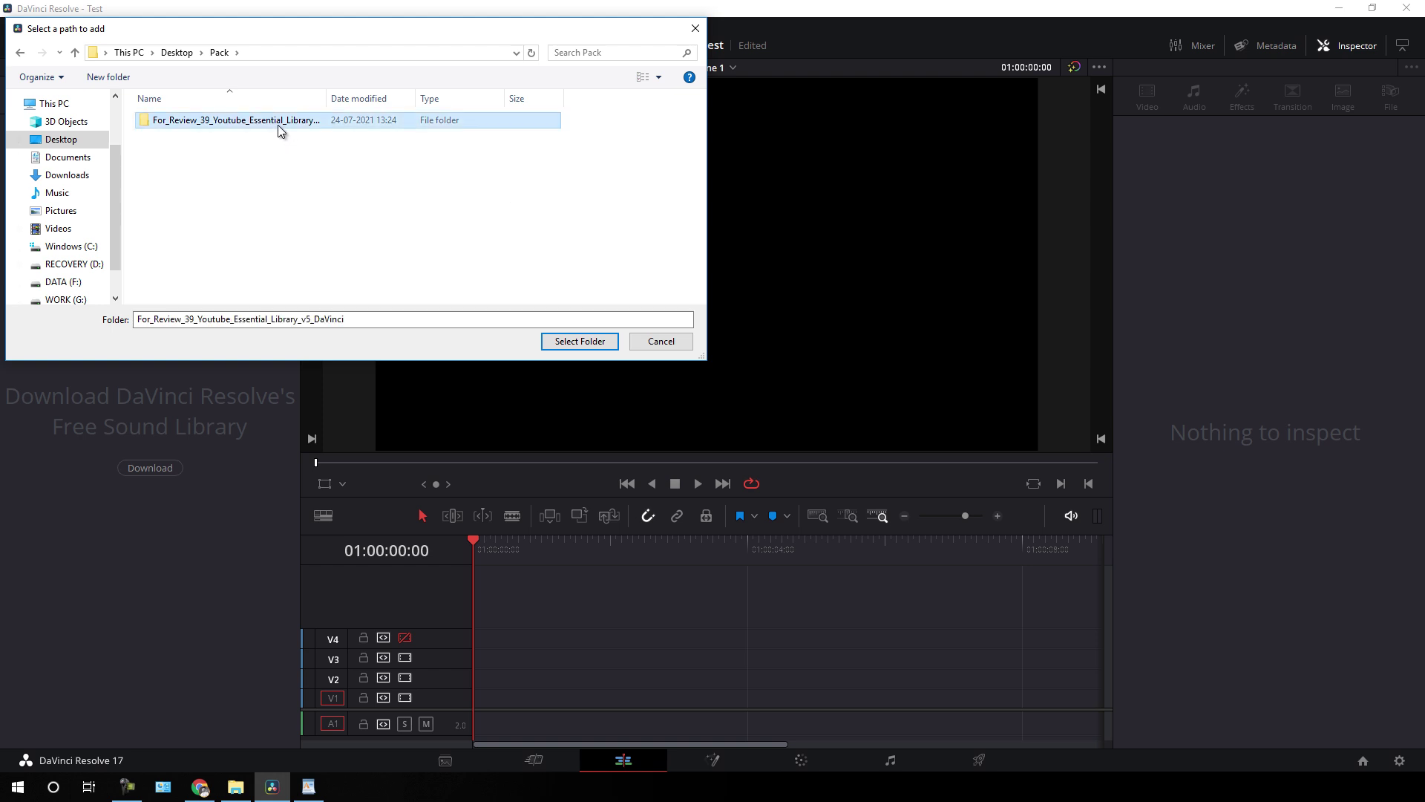
{"action": "double_click", "coordinate": [219, 139]}
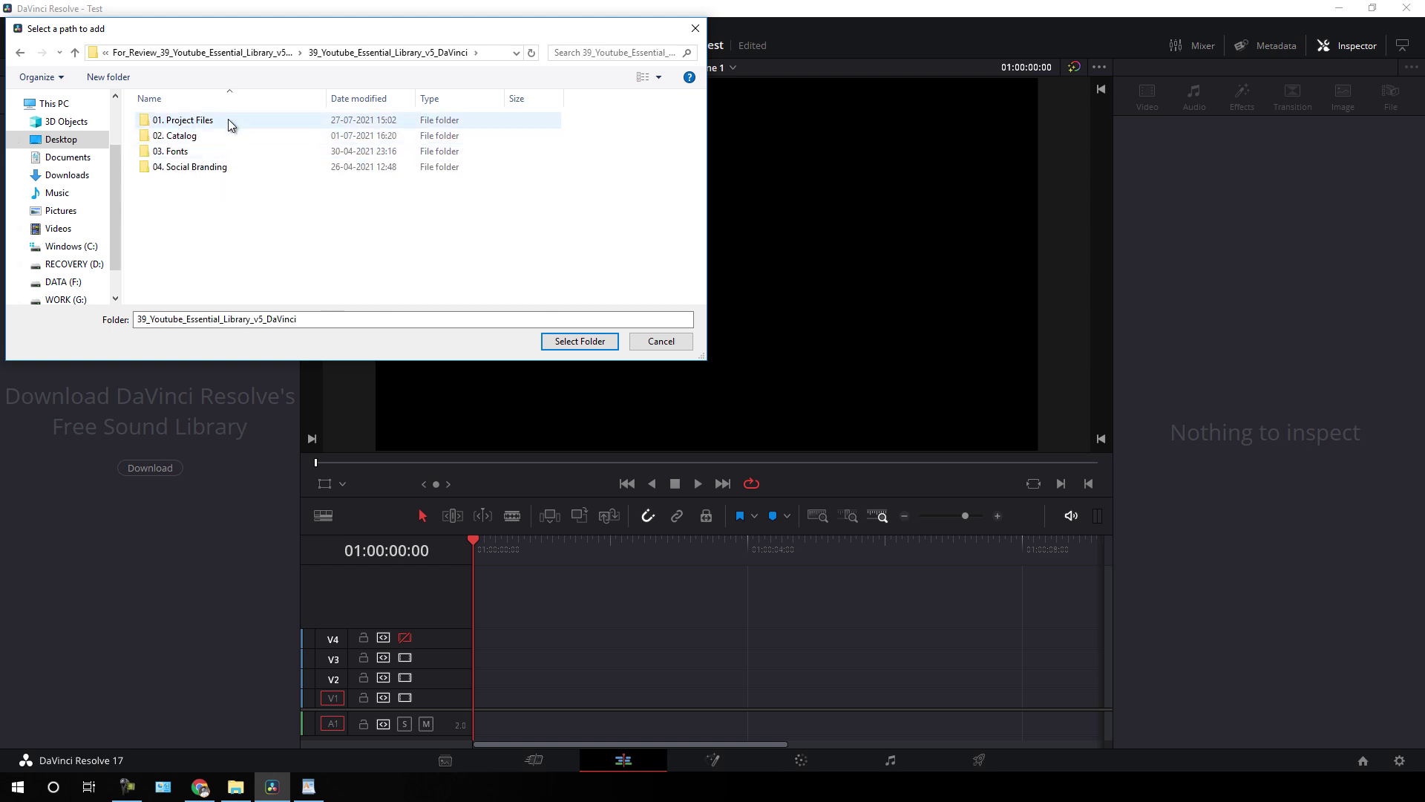
{"action": "double_click", "coordinate": [223, 120]}
{"action": "left_click", "coordinate": [211, 121]}
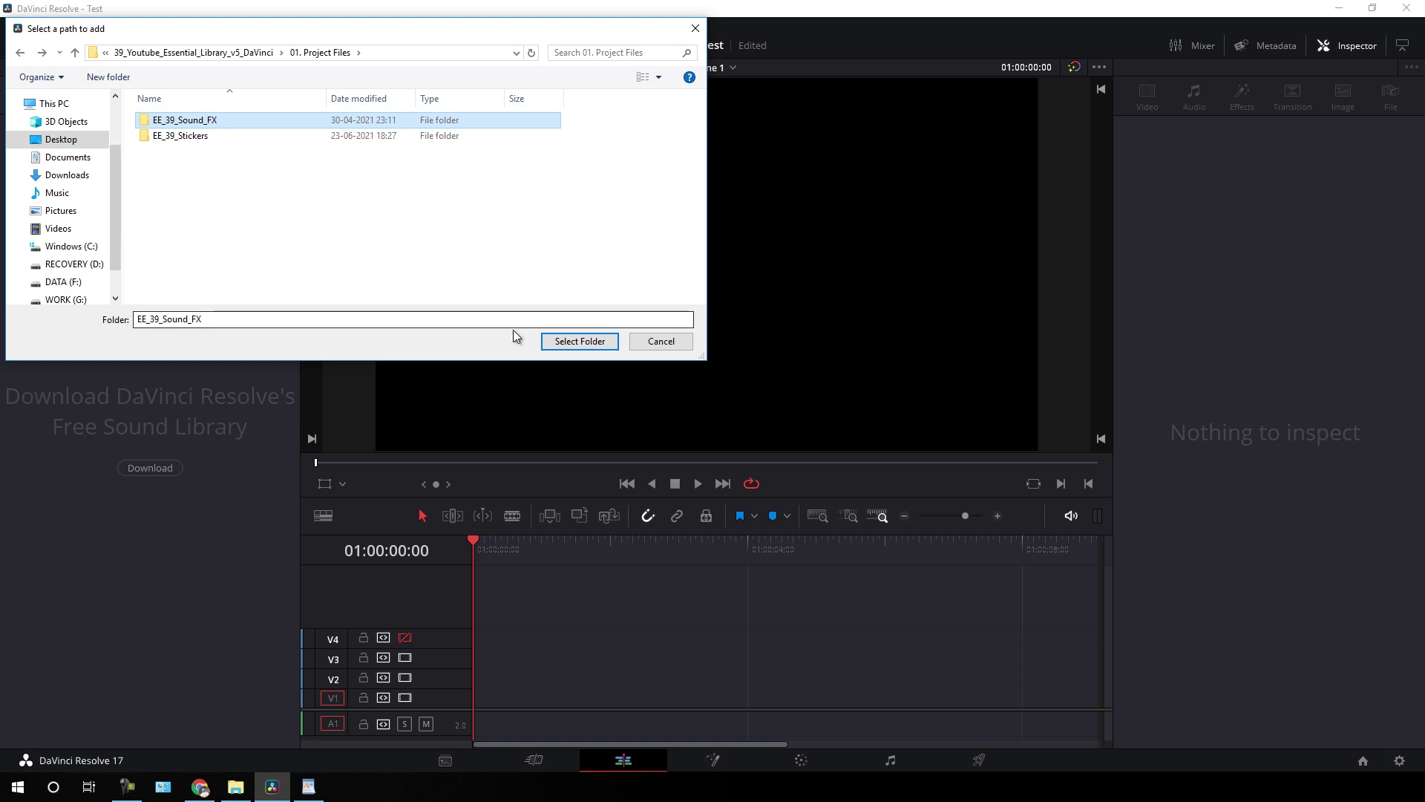
{"action": "left_click", "coordinate": [562, 341]}
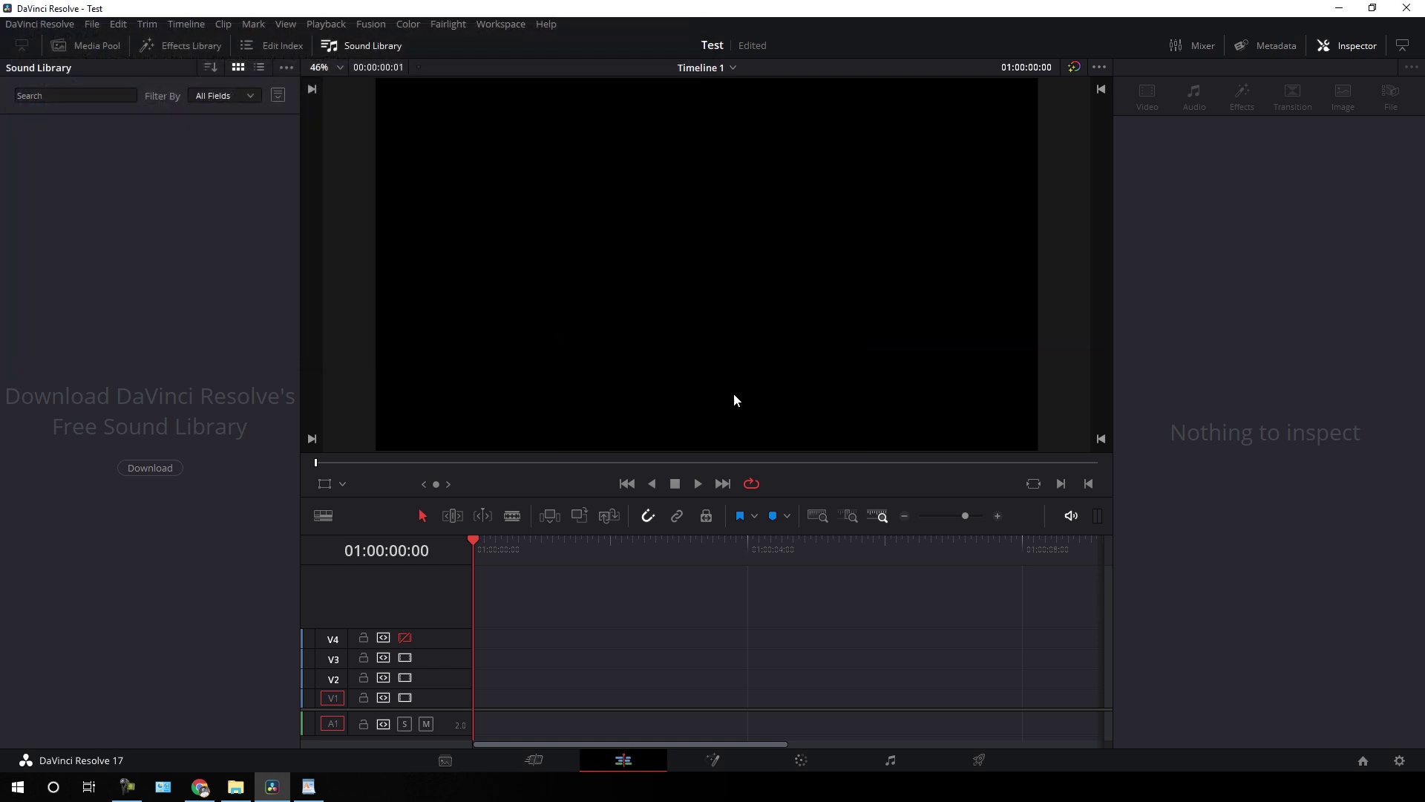
{"action": "left_click", "coordinate": [832, 470]}
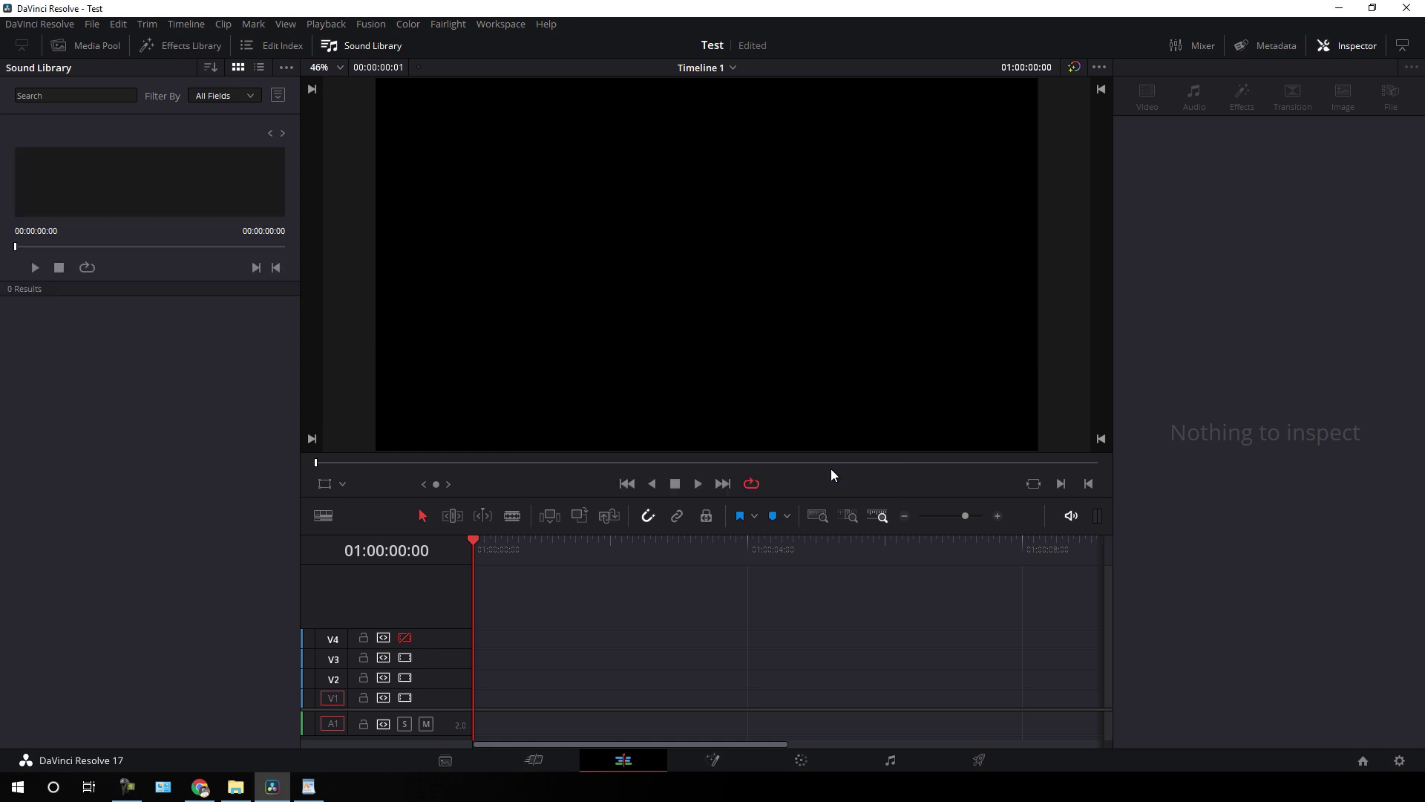
- Filter the Sound Library by EE_ and audition EE 39 Sound Fx 05 on the timeline
{"action": "left_click", "coordinate": [95, 97]}
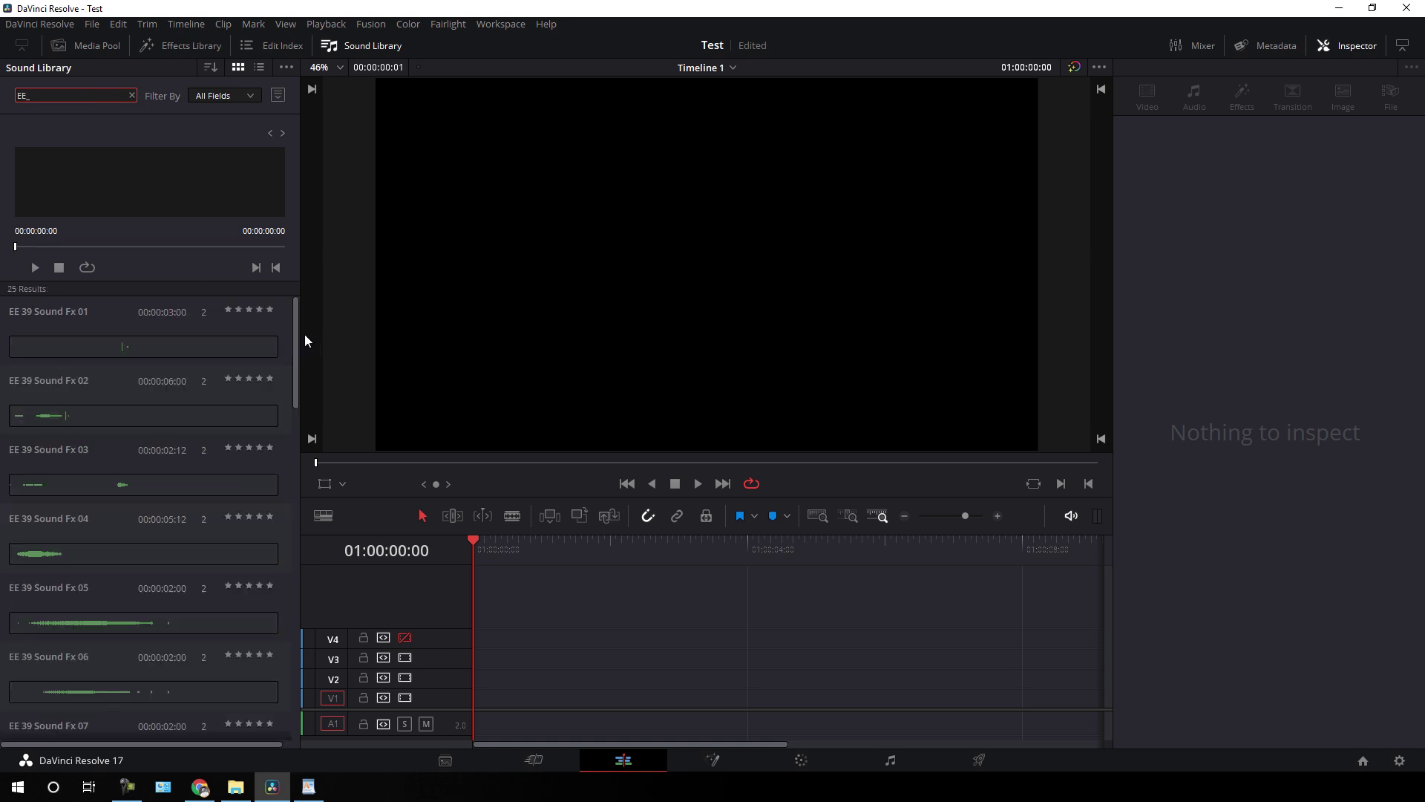
{"action": "scroll", "coordinate": [292, 327], "scroll_direction": "down", "scroll_amount": 7}
{"action": "scroll", "coordinate": [280, 466], "scroll_direction": "down", "scroll_amount": 10}
{"action": "scroll", "coordinate": [279, 554], "scroll_direction": "up", "scroll_amount": 15}
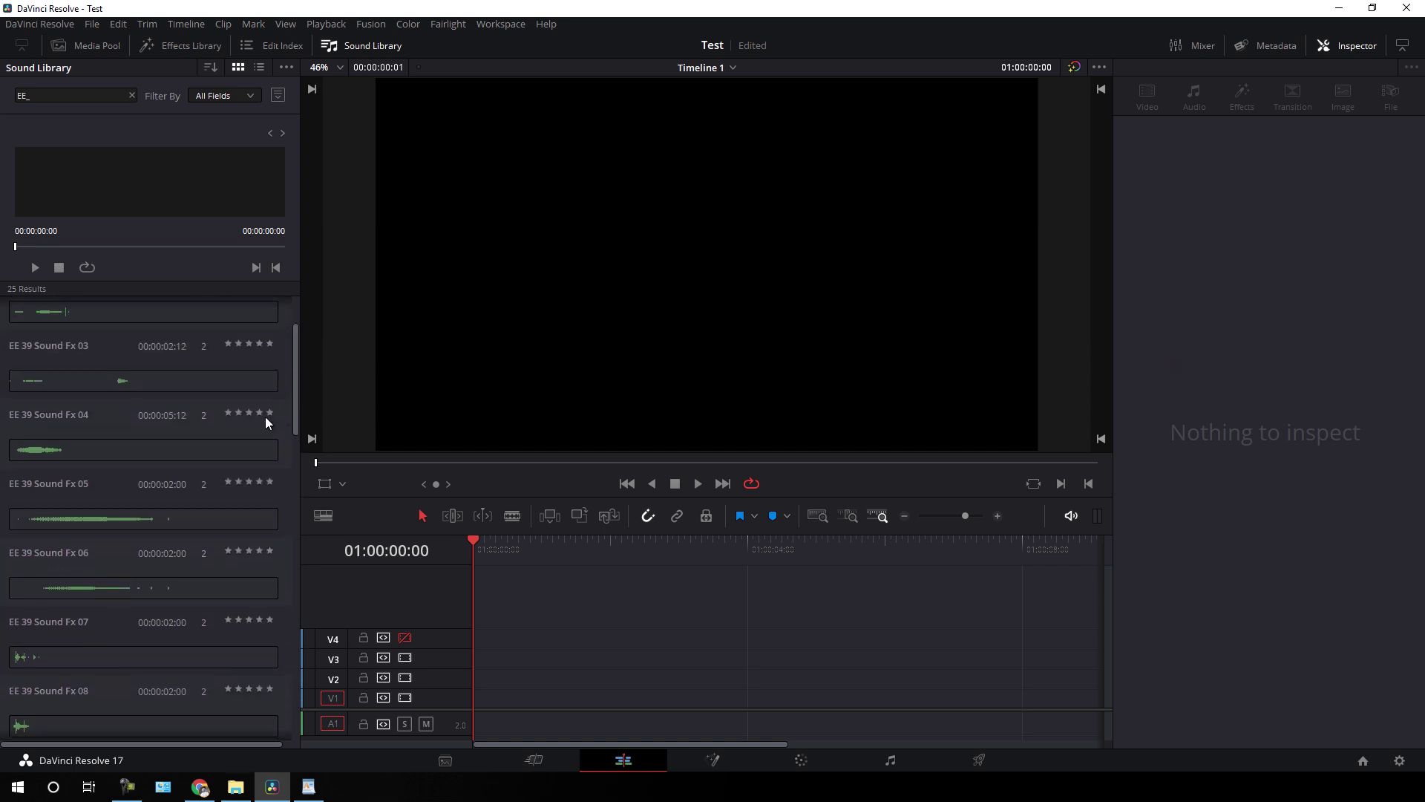
{"action": "left_click_drag", "start_coordinate": [62, 517], "coordinate": [490, 668]}
{"action": "left_click", "coordinate": [520, 558]}
{"action": "scroll", "coordinate": [577, 547], "scroll_direction": "up", "scroll_amount": 1}
{"action": "left_click_drag", "start_coordinate": [578, 547], "coordinate": [459, 552]}
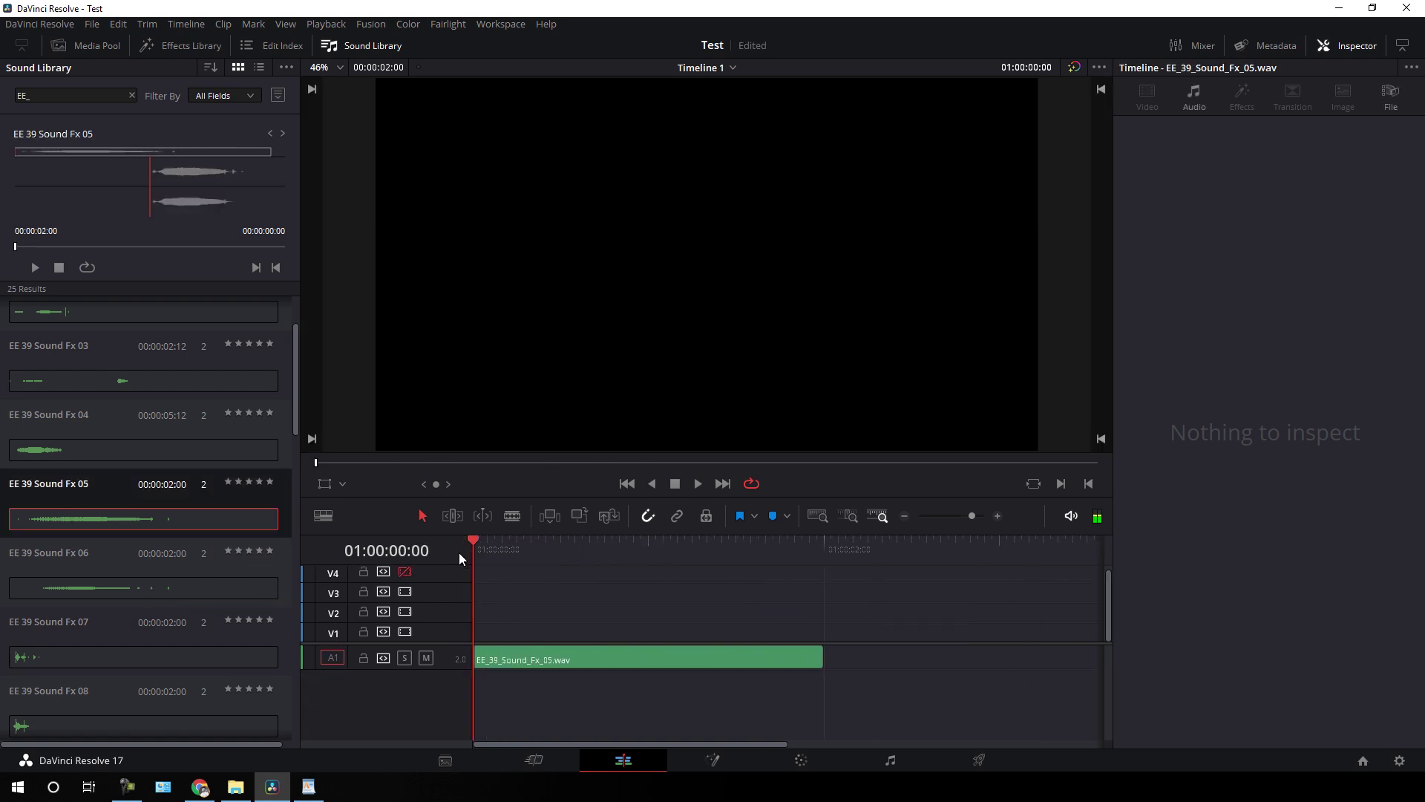
{"action": "left_click", "coordinate": [699, 484]}
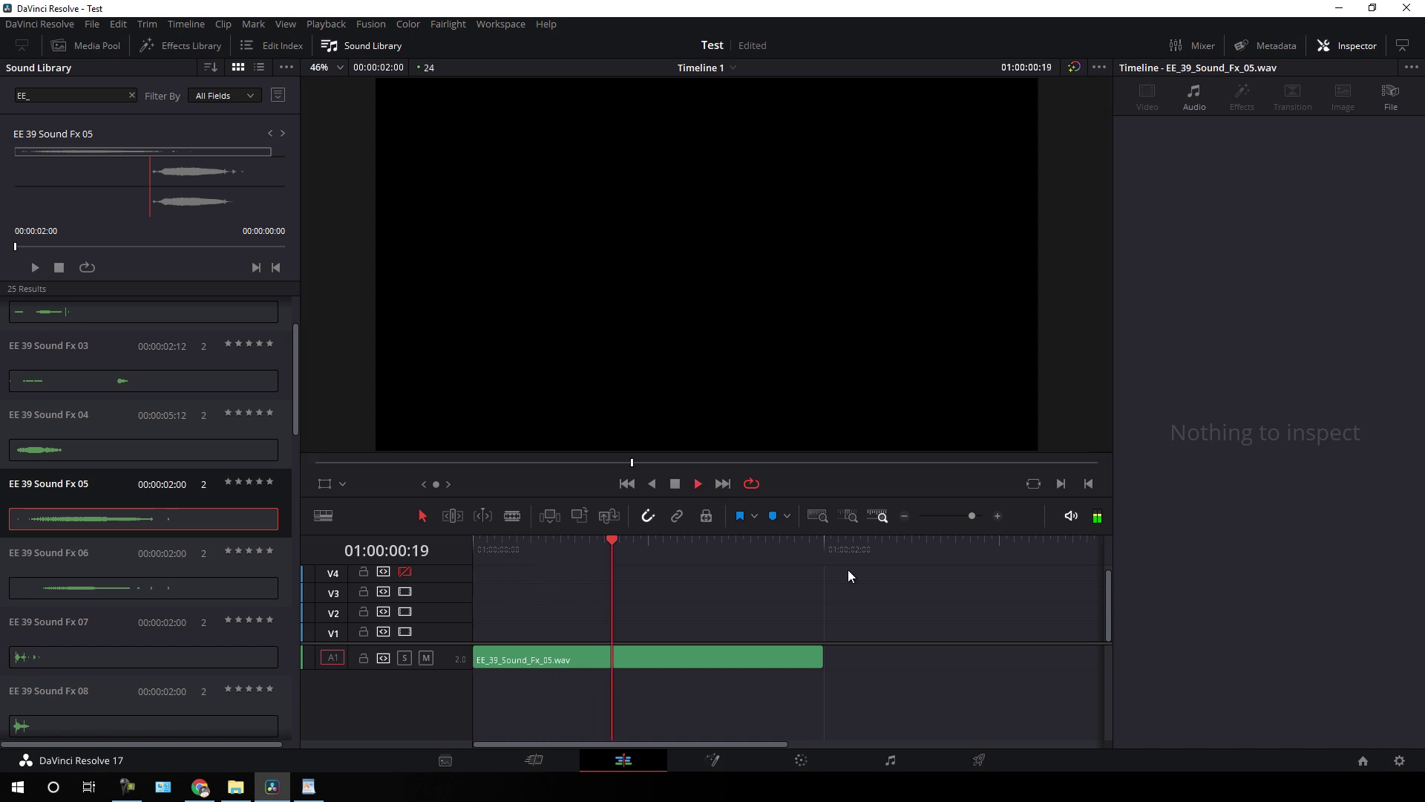
{"action": "left_click", "coordinate": [673, 485]}
- Replace Fx 05 with Fx 13 at the start of A1, play it, then delete it
{"action": "scroll", "coordinate": [168, 573], "scroll_direction": "down", "scroll_amount": 7}
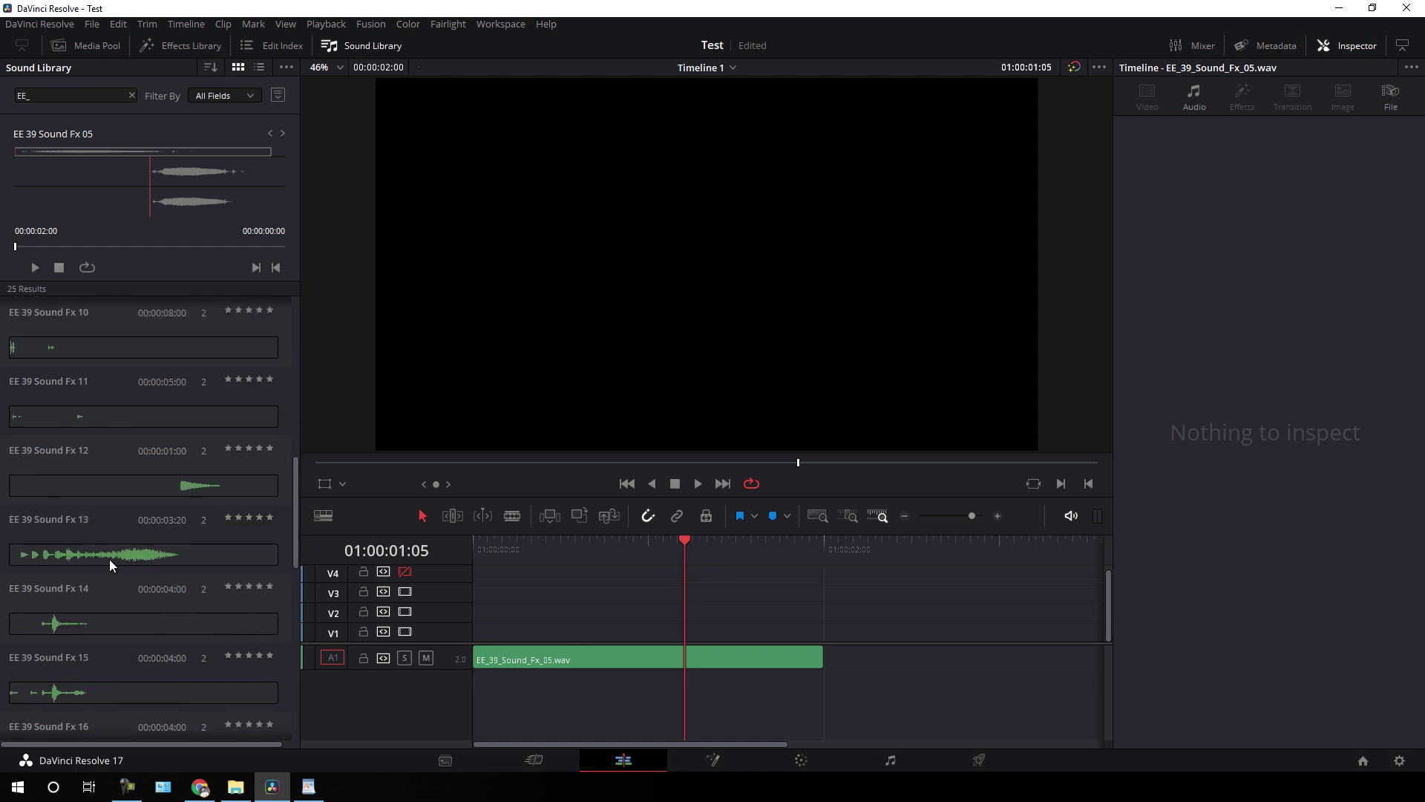
{"action": "left_click_drag", "start_coordinate": [82, 549], "coordinate": [758, 601]}
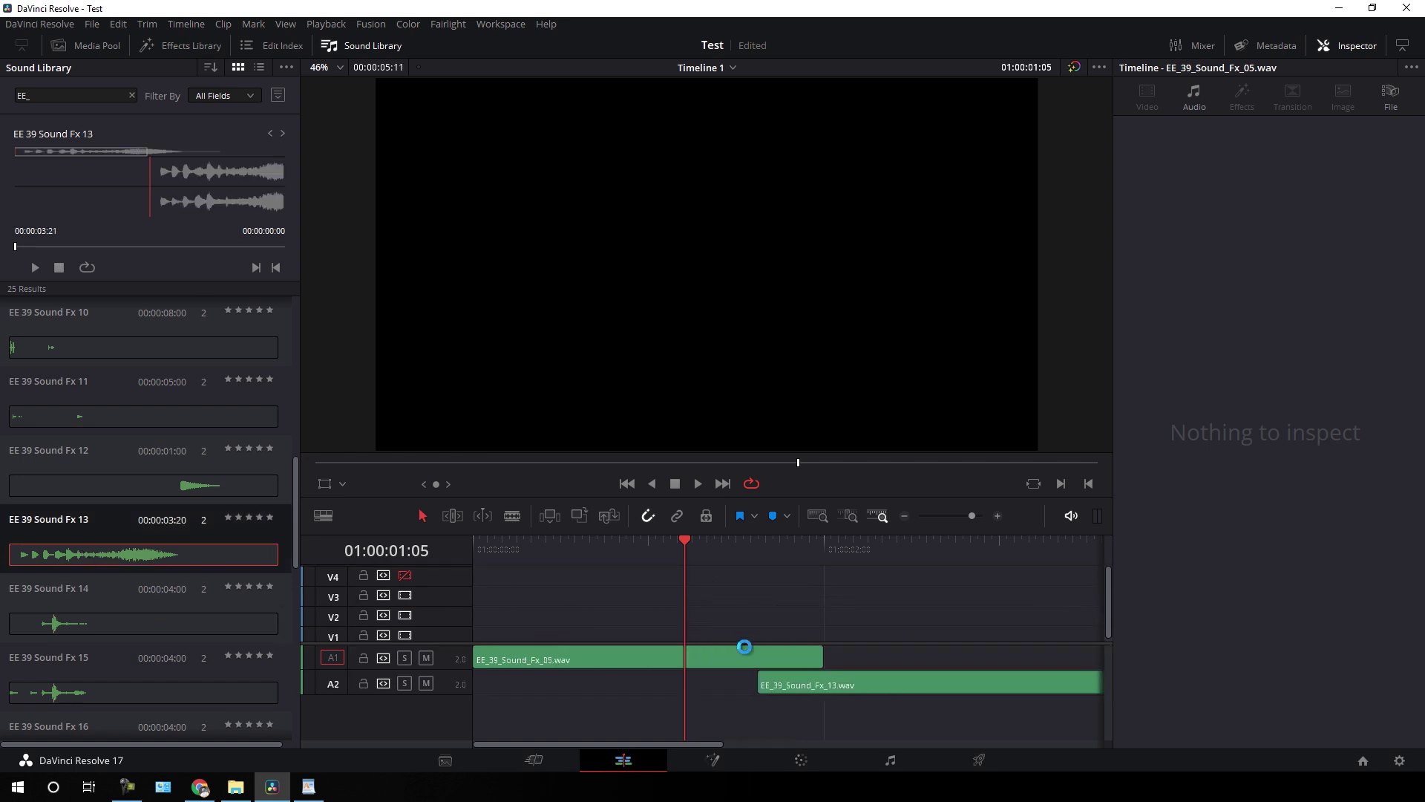
{"action": "left_click", "coordinate": [742, 661]}
{"action": "key", "text": "Delete"}
{"action": "left_click_drag", "start_coordinate": [797, 683], "coordinate": [518, 659]}
{"action": "left_click_drag", "start_coordinate": [542, 549], "coordinate": [475, 551]}
{"action": "key", "text": "space"}
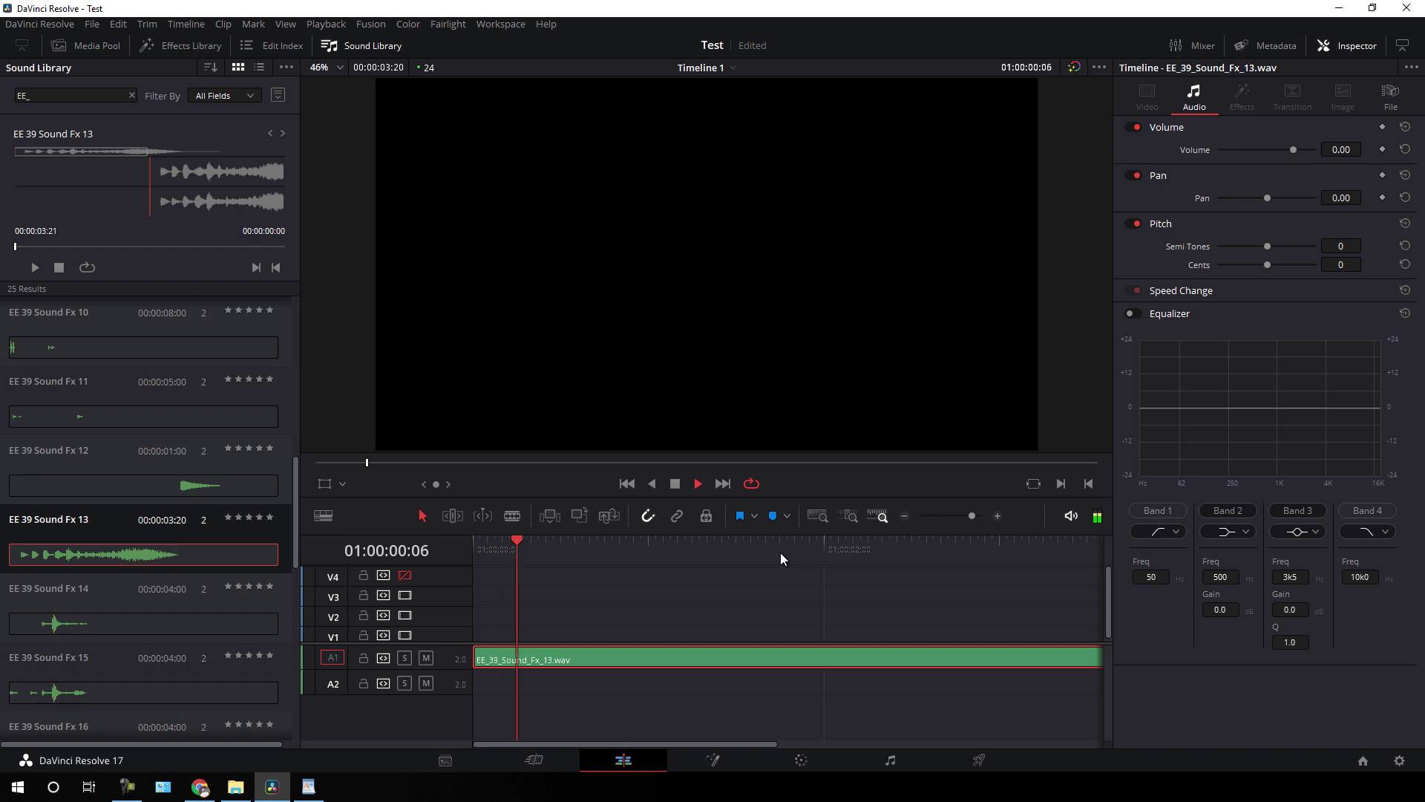
{"action": "key", "text": "space"}
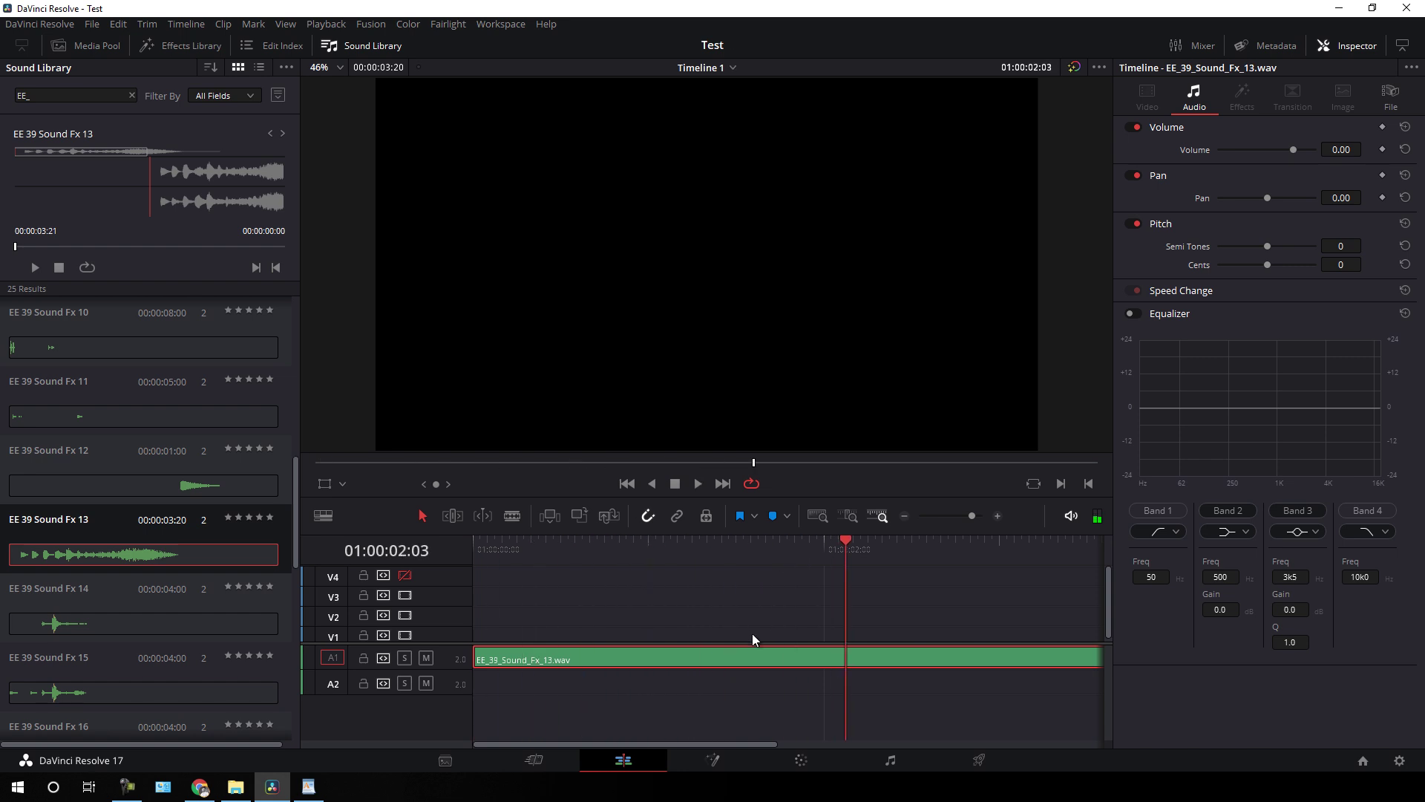
{"action": "key", "text": "Delete"}
{"action": "left_click_drag", "start_coordinate": [724, 555], "coordinate": [471, 555]}
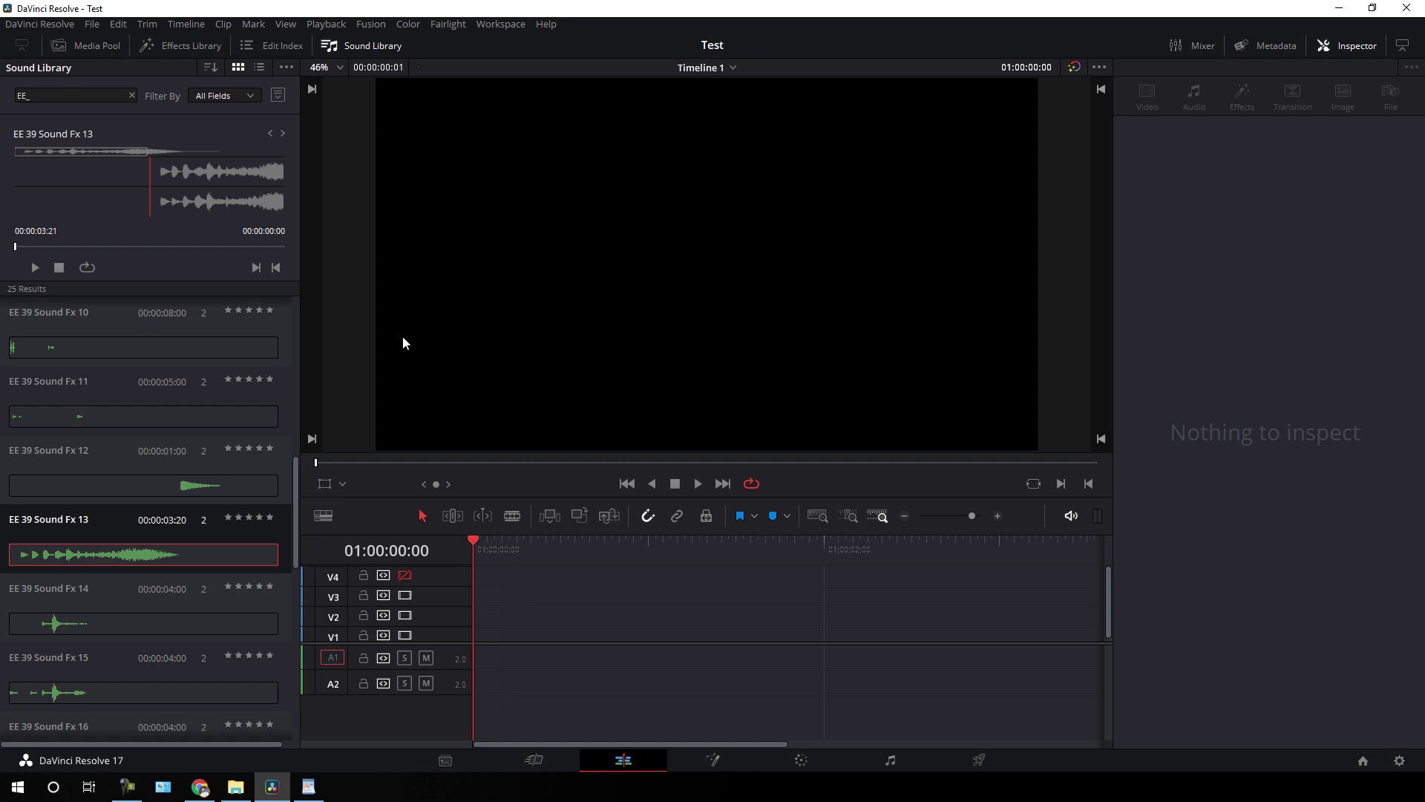
- From the Media Pool's Import Media, browse Desktop > Pack > 01. Project Files > EE_39_Stickers > EE_39_Effect_01
{"action": "left_click", "coordinate": [97, 46]}
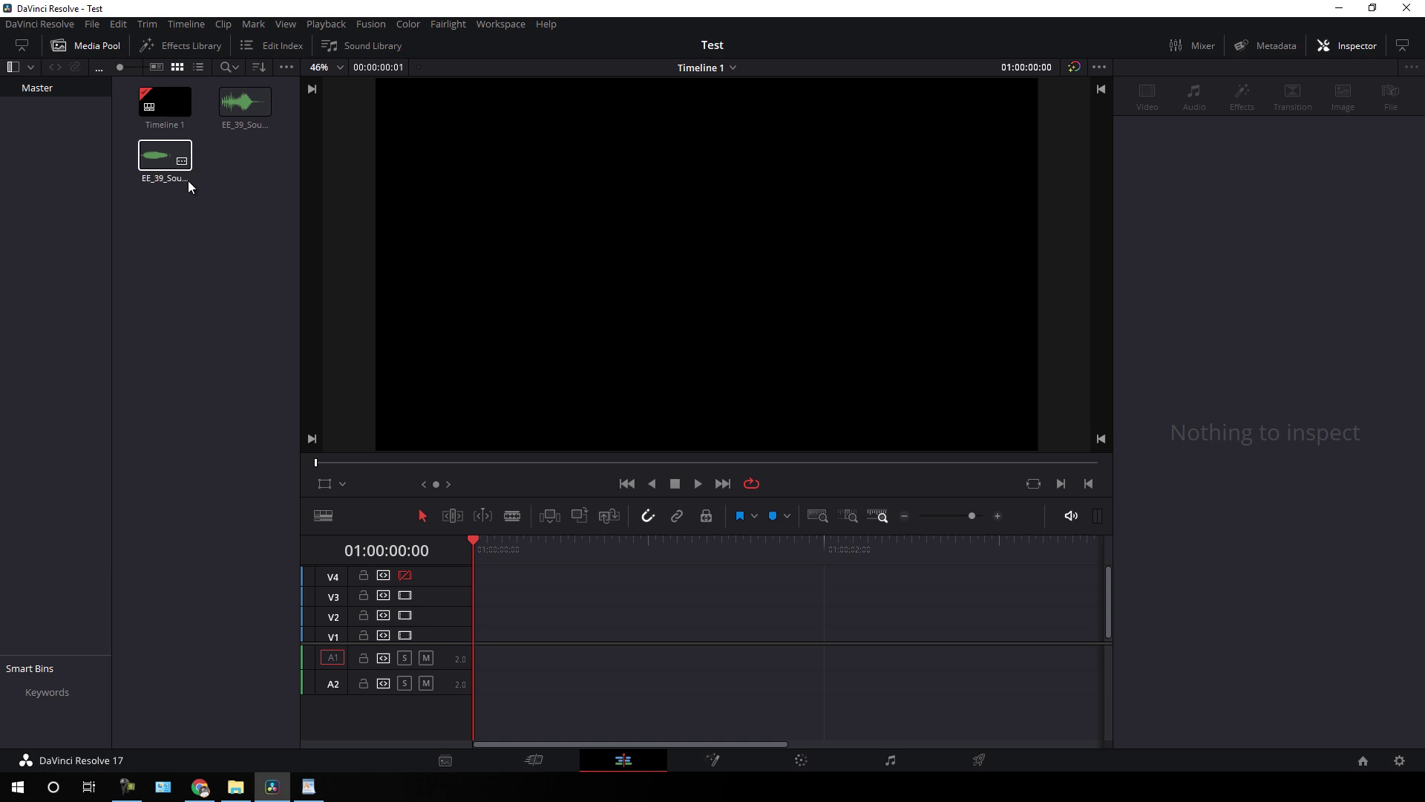
{"action": "right_click", "coordinate": [163, 213]}
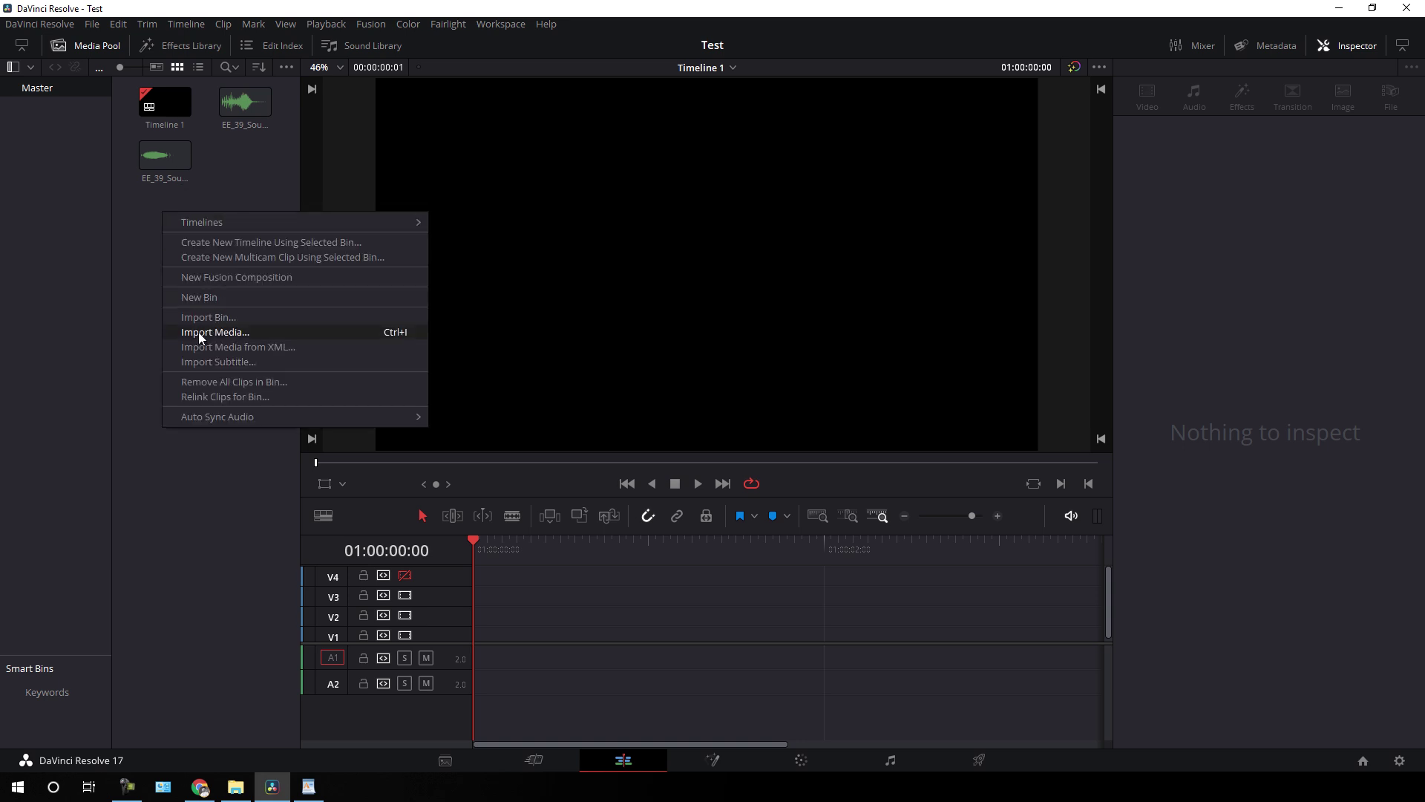
{"action": "left_click", "coordinate": [239, 331]}
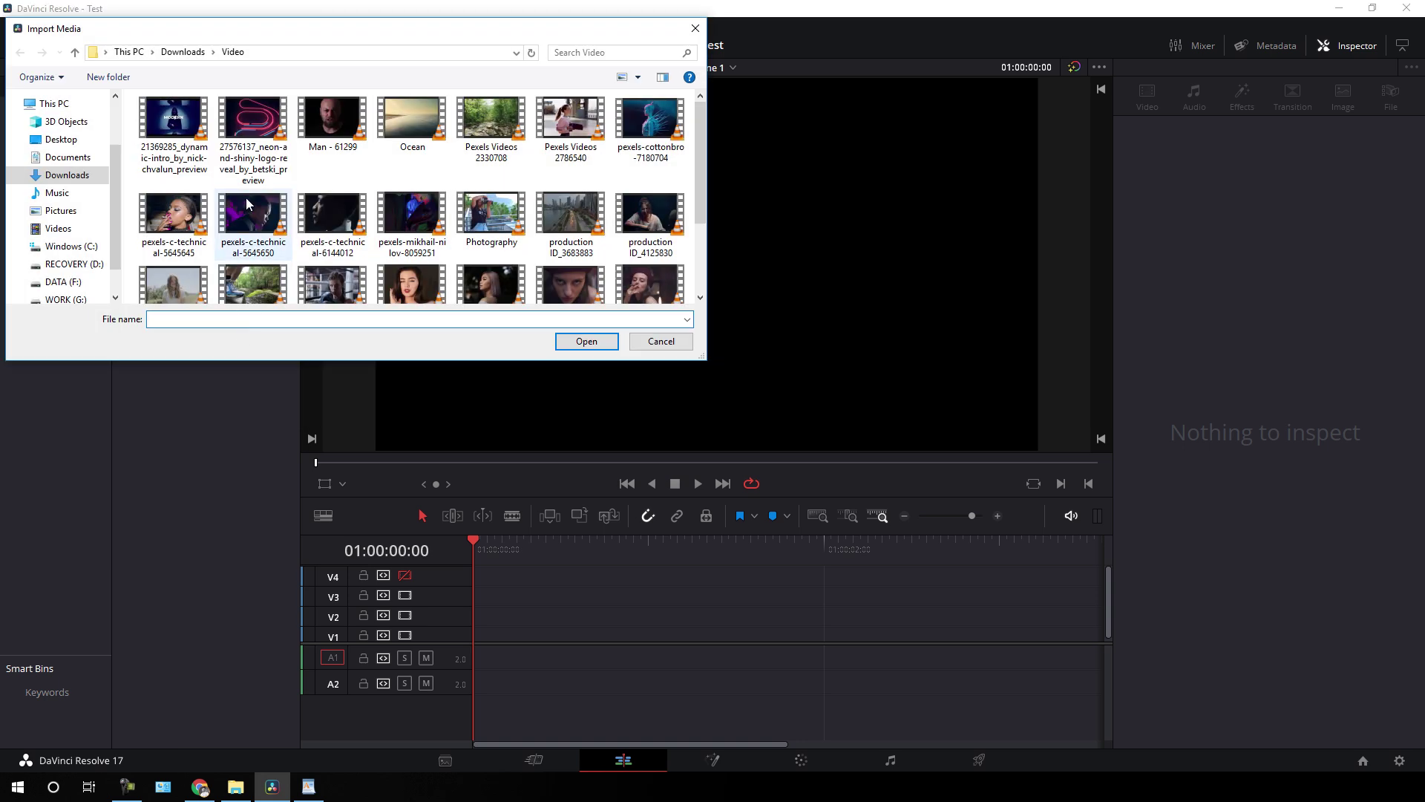
{"action": "left_click", "coordinate": [75, 142]}
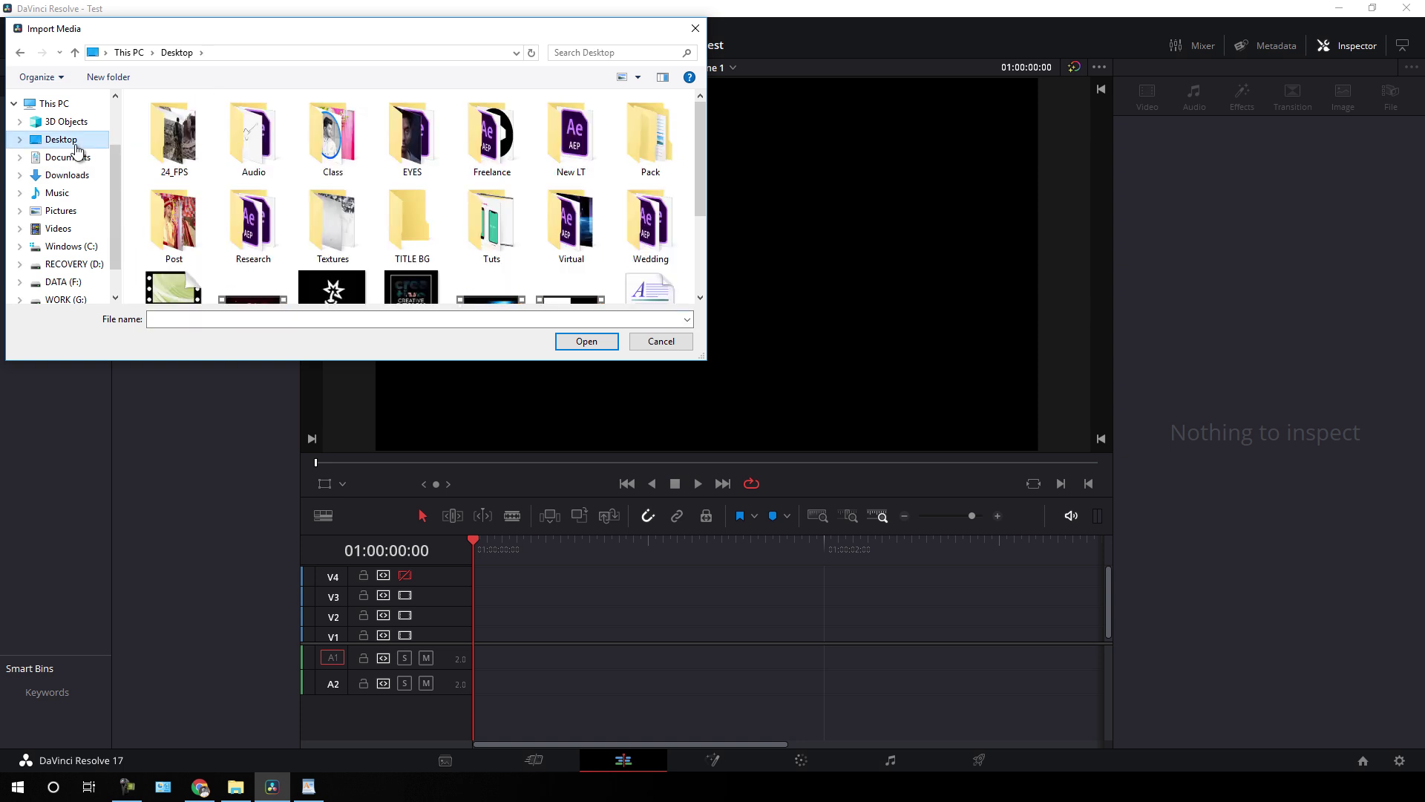
{"action": "double_click", "coordinate": [649, 153]}
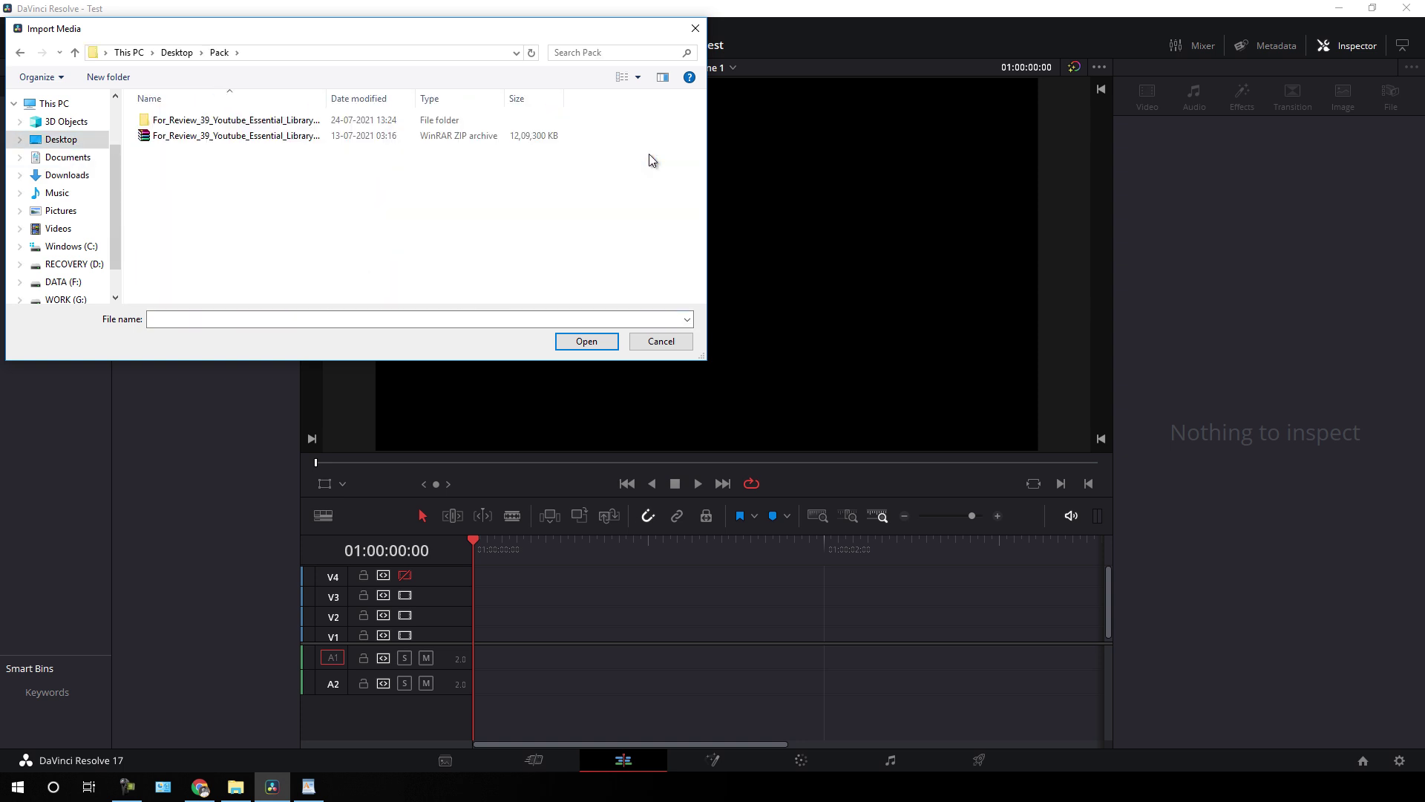
{"action": "double_click", "coordinate": [249, 122]}
{"action": "left_click", "coordinate": [238, 138]}
{"action": "double_click", "coordinate": [238, 138]}
{"action": "double_click", "coordinate": [215, 122]}
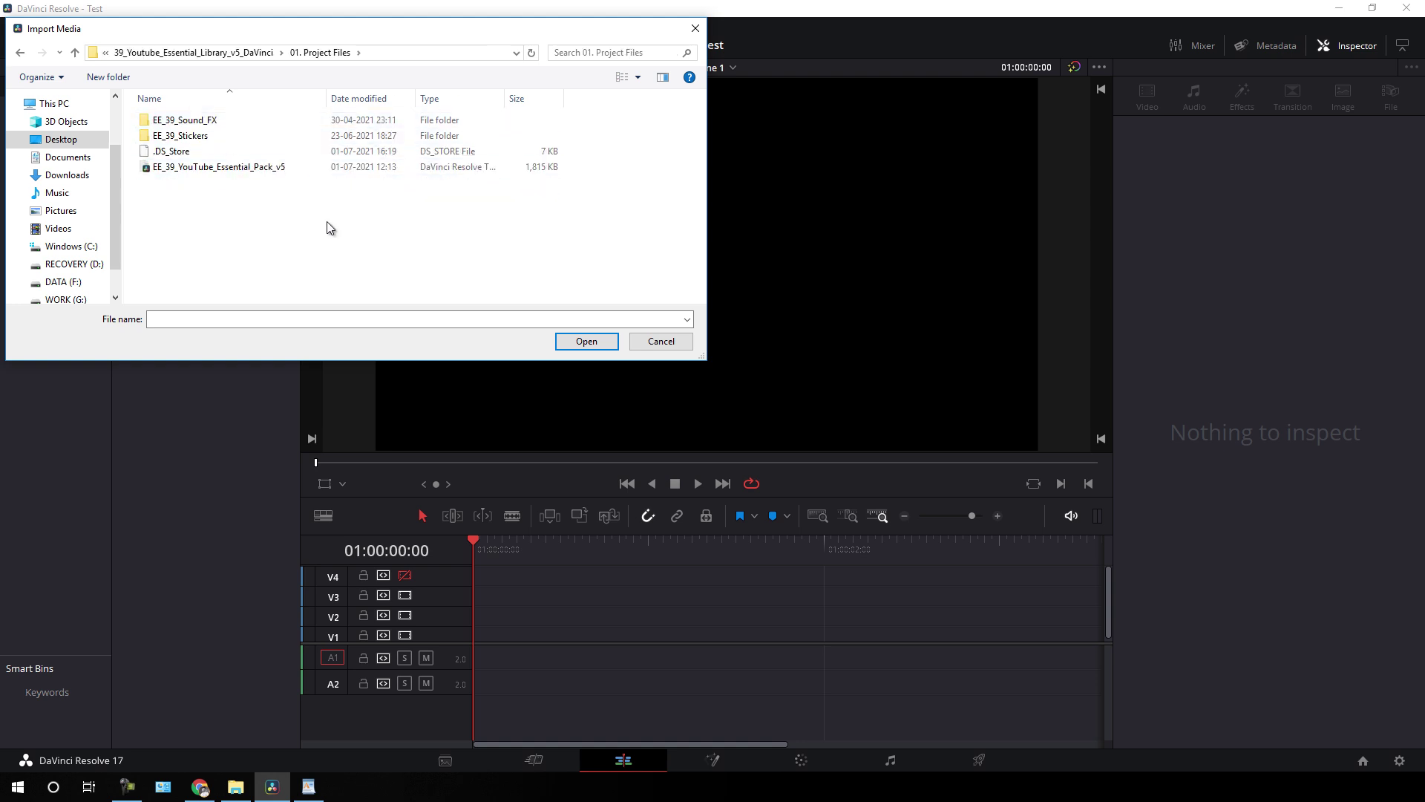
{"action": "double_click", "coordinate": [209, 136]}
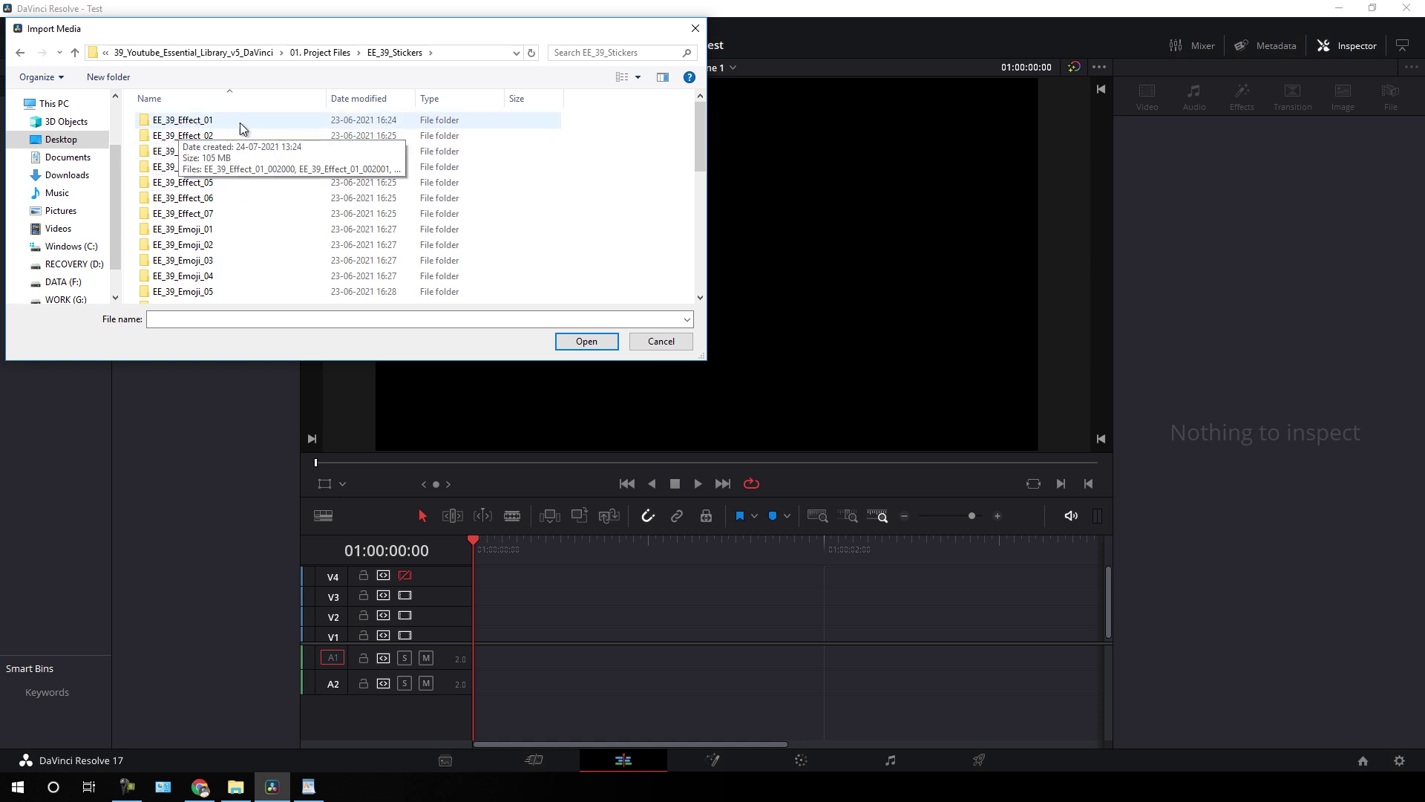
{"action": "double_click", "coordinate": [210, 119]}
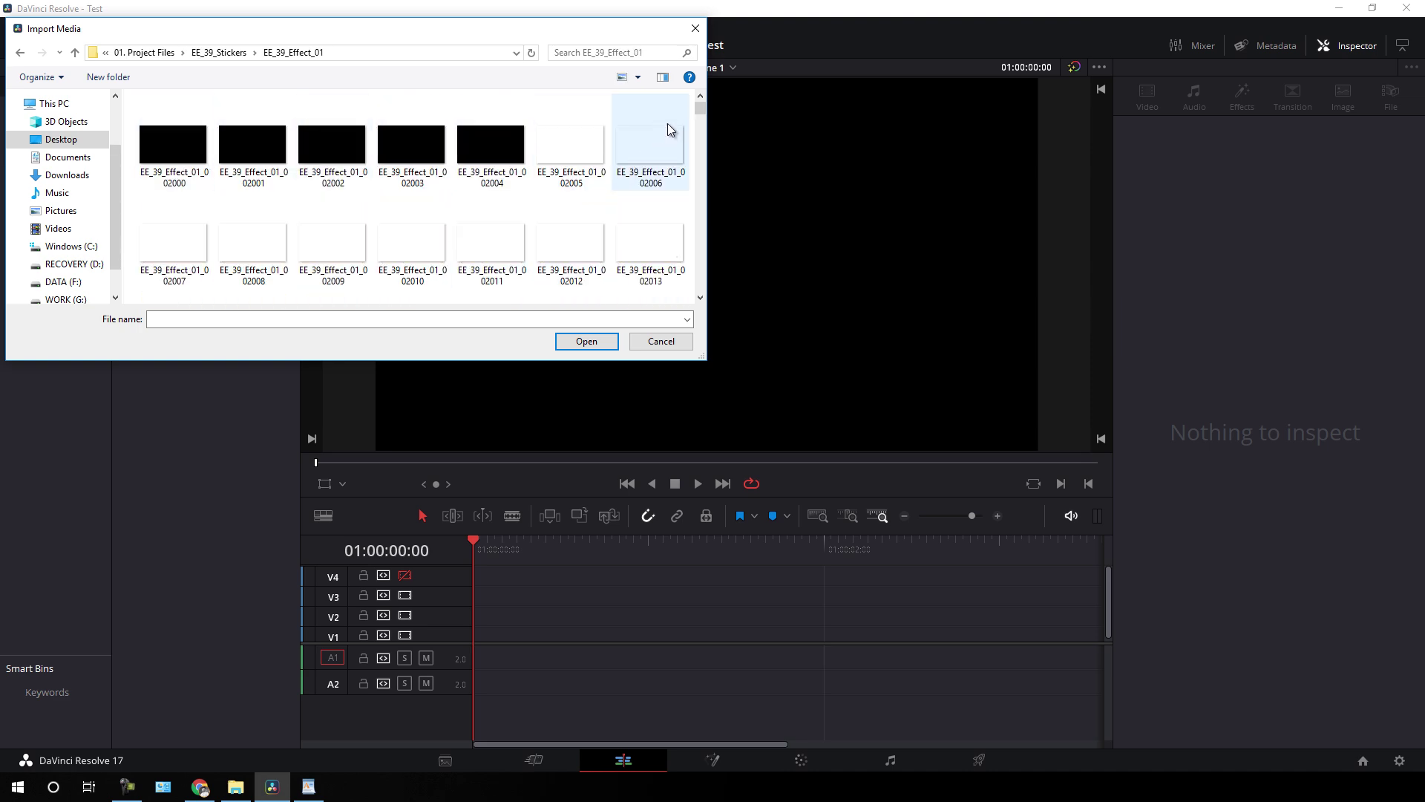
- Select frames EE_39_Effect_01_002000 through 002234 and import them as one sequence
{"action": "left_click_drag", "start_coordinate": [699, 110], "coordinate": [673, 106]}
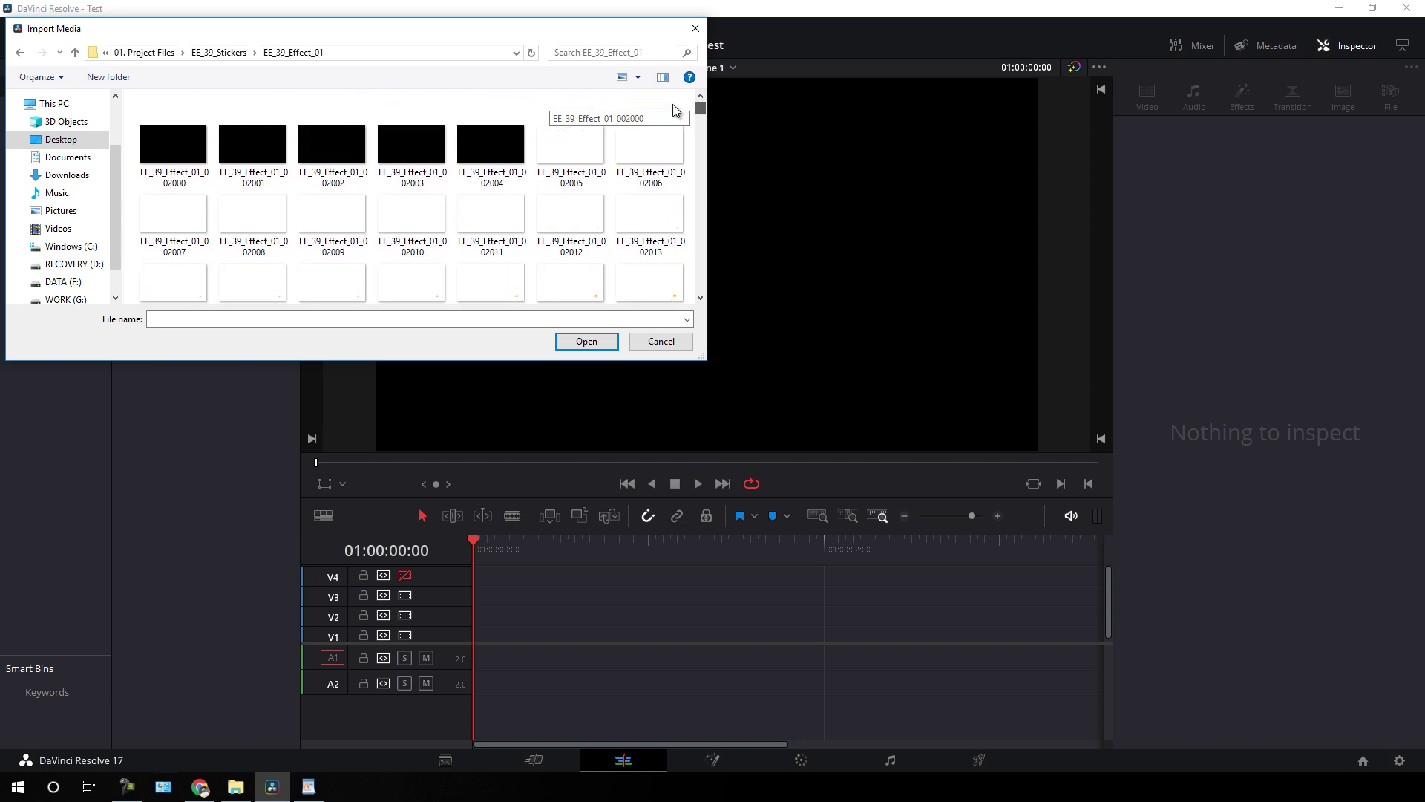
{"action": "left_click", "coordinate": [195, 147]}
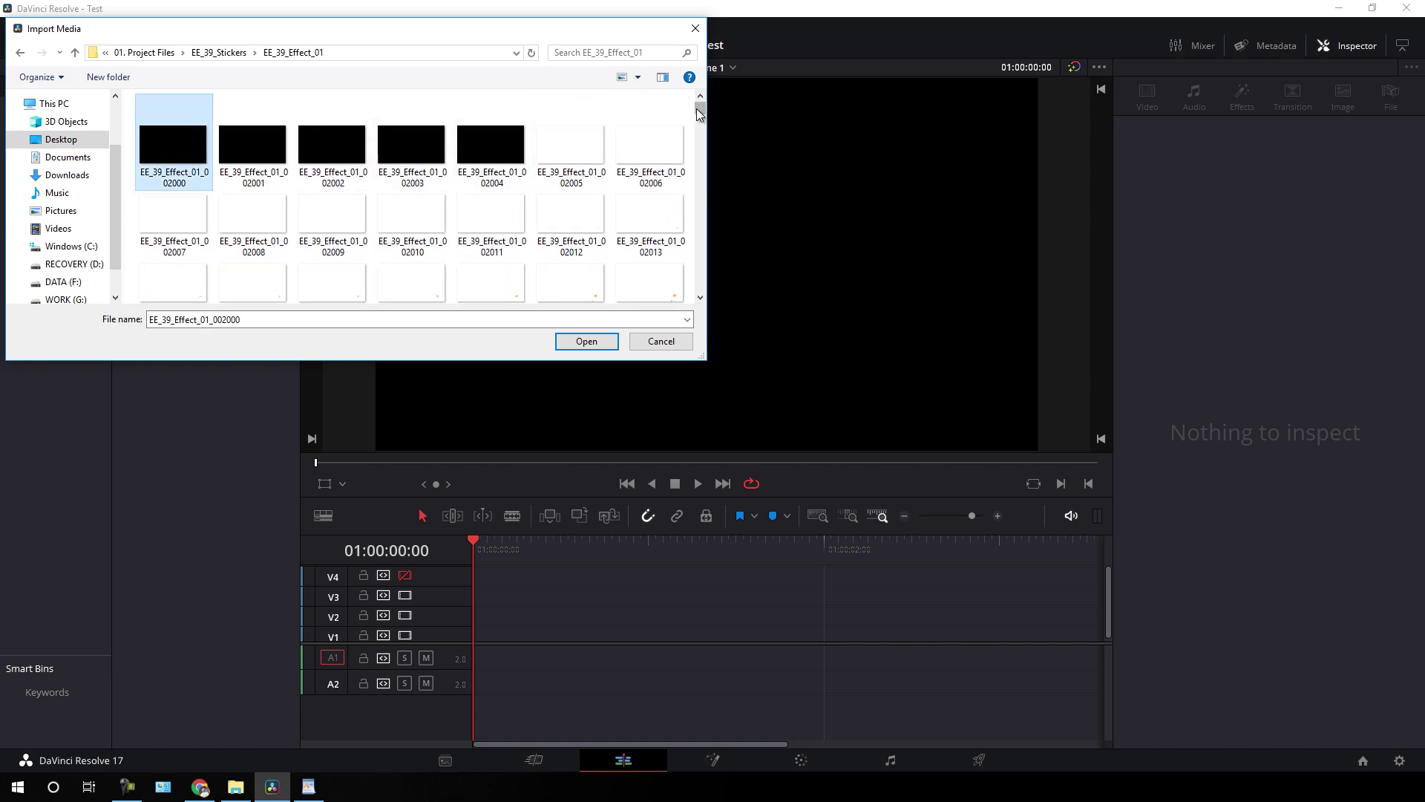
{"action": "left_click_drag", "start_coordinate": [702, 117], "coordinate": [698, 291]}
{"action": "left_click", "coordinate": [431, 251], "text": "shift"}
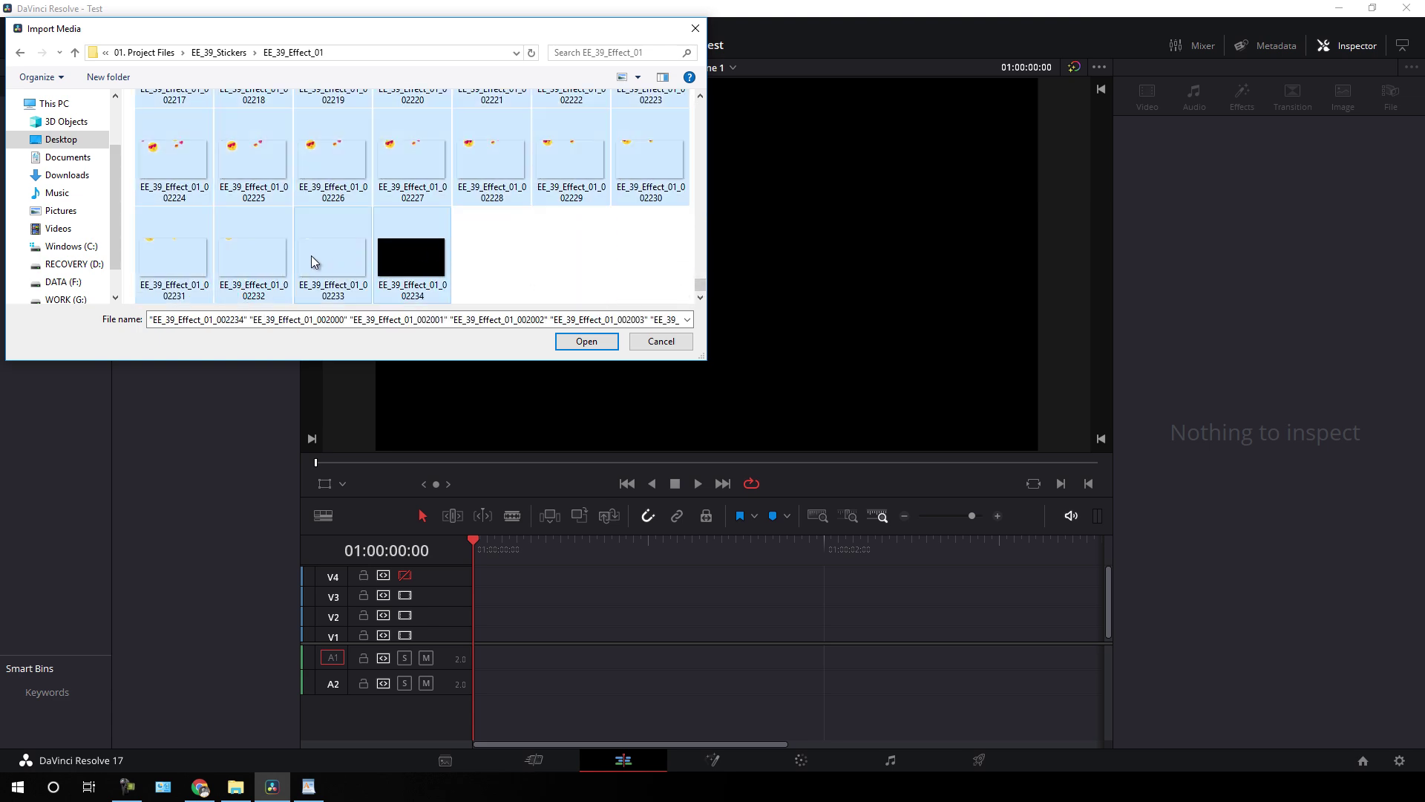
{"action": "left_click", "coordinate": [587, 342]}
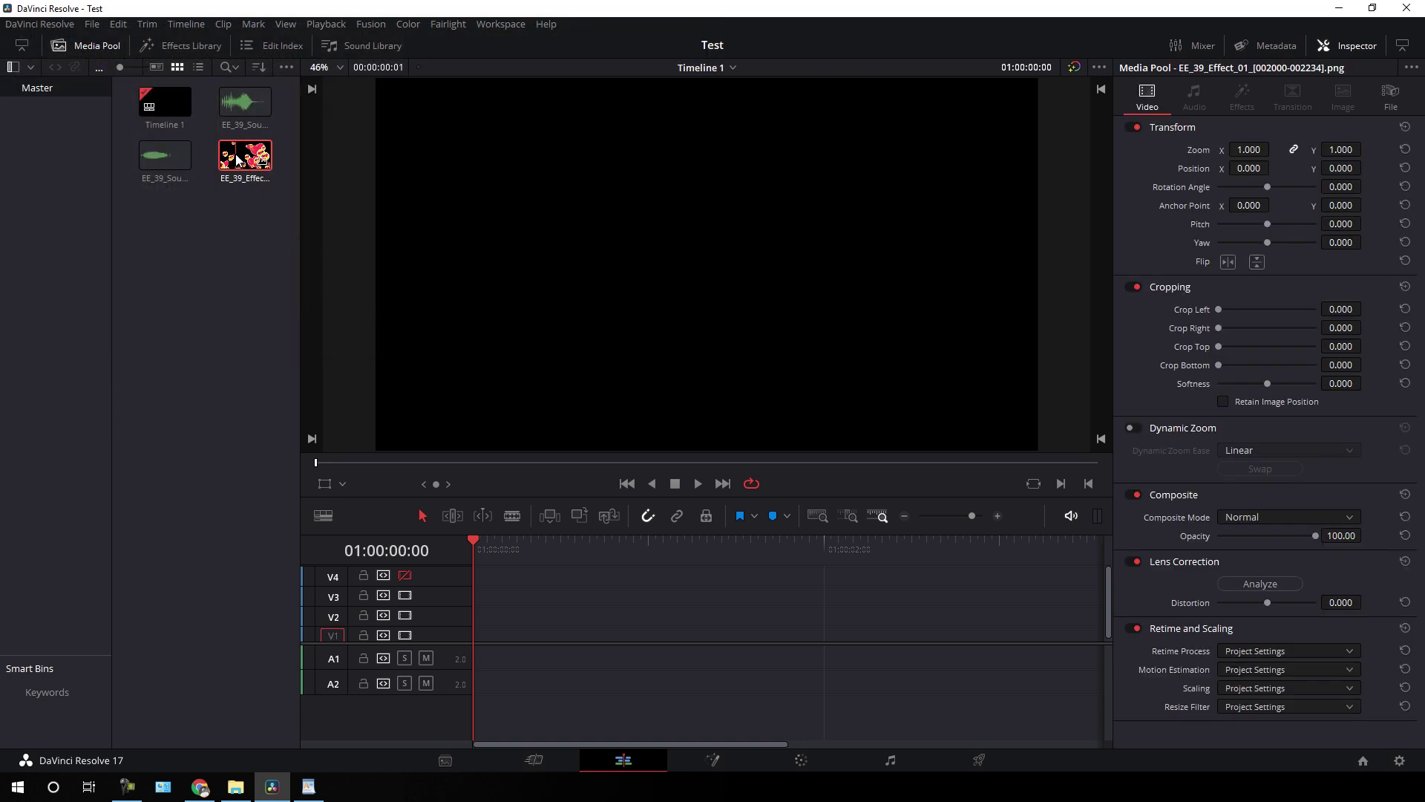
- Place the EE_39_Effect_01 hearts sequence on the timeline and preview it
{"action": "left_click_drag", "start_coordinate": [236, 165], "coordinate": [498, 588]}
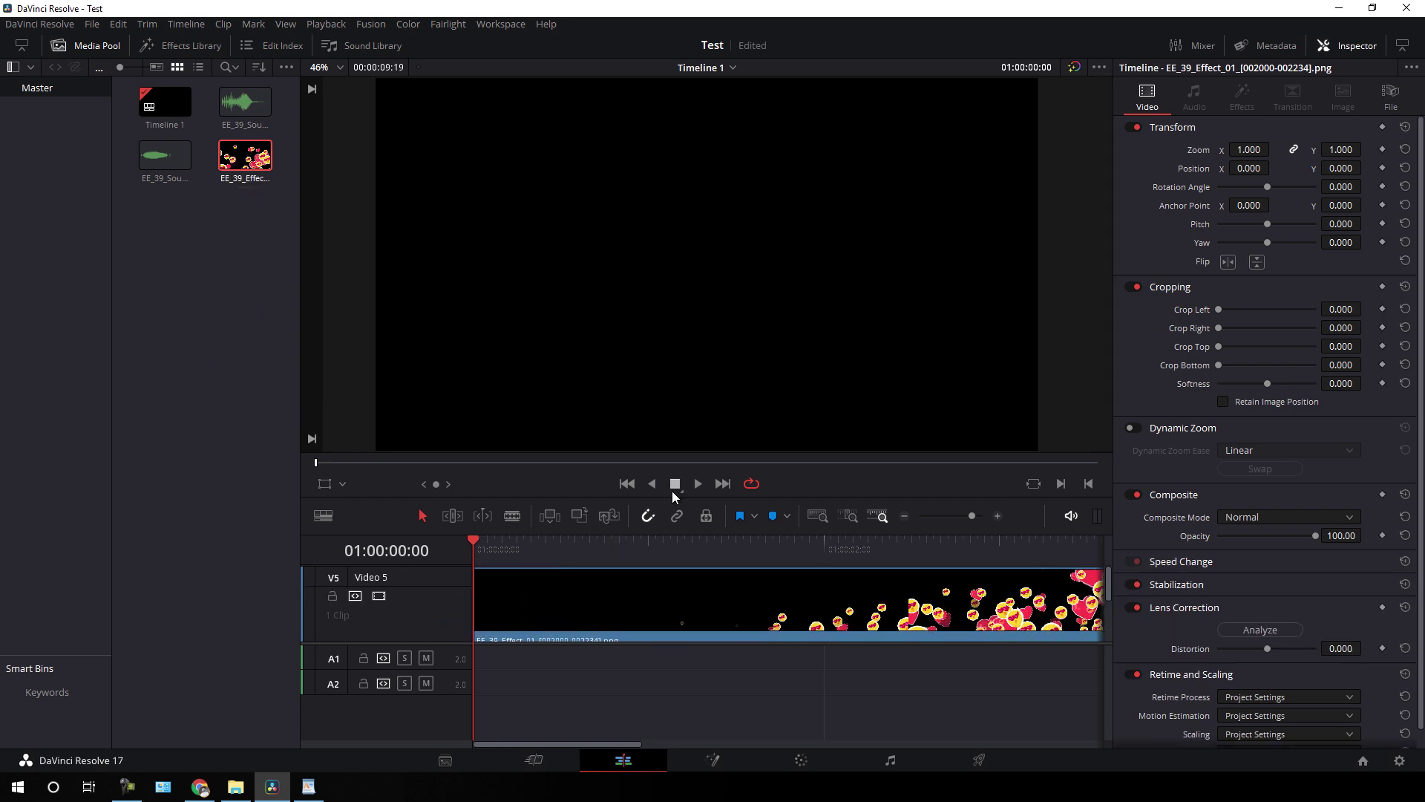
{"action": "left_click", "coordinate": [700, 484]}
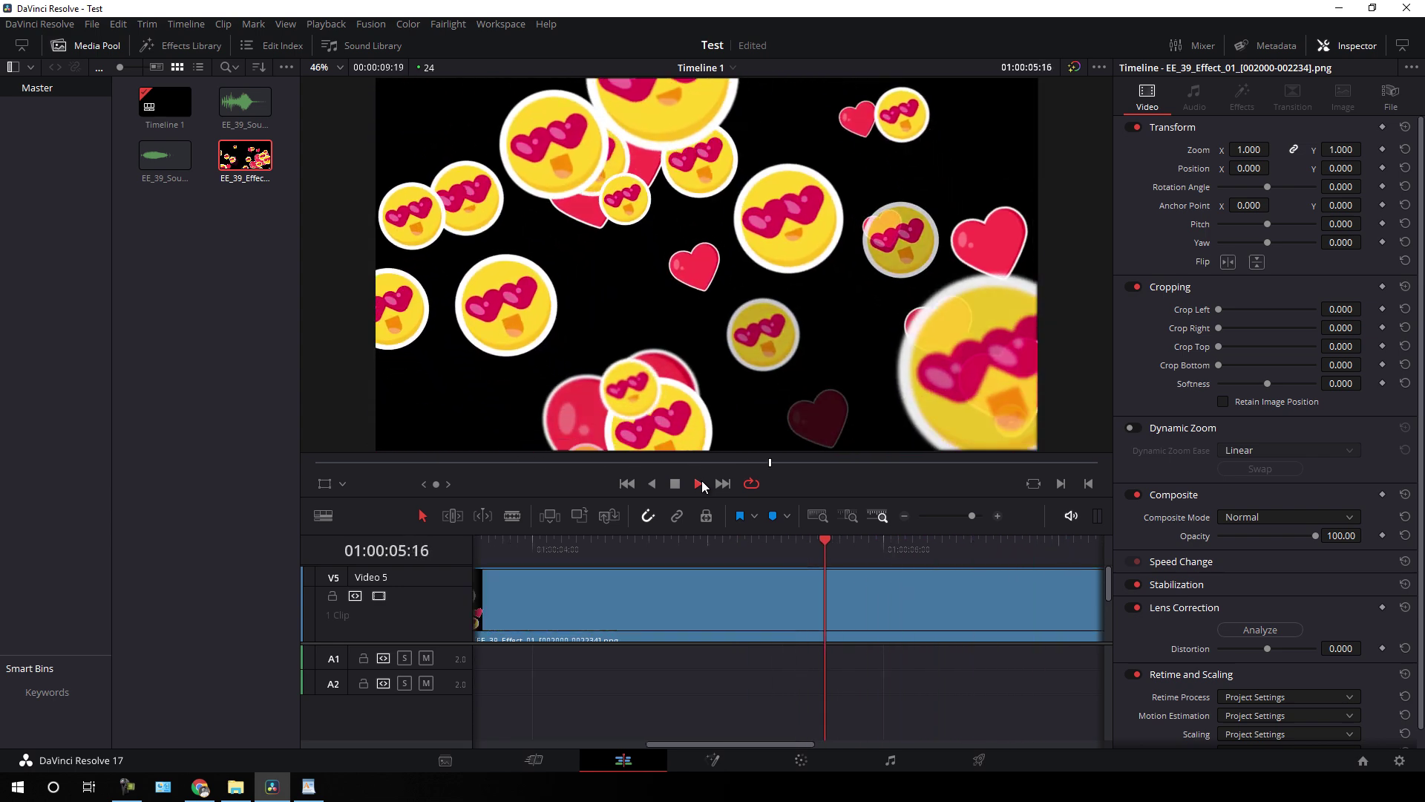
{"action": "left_click", "coordinate": [673, 485]}
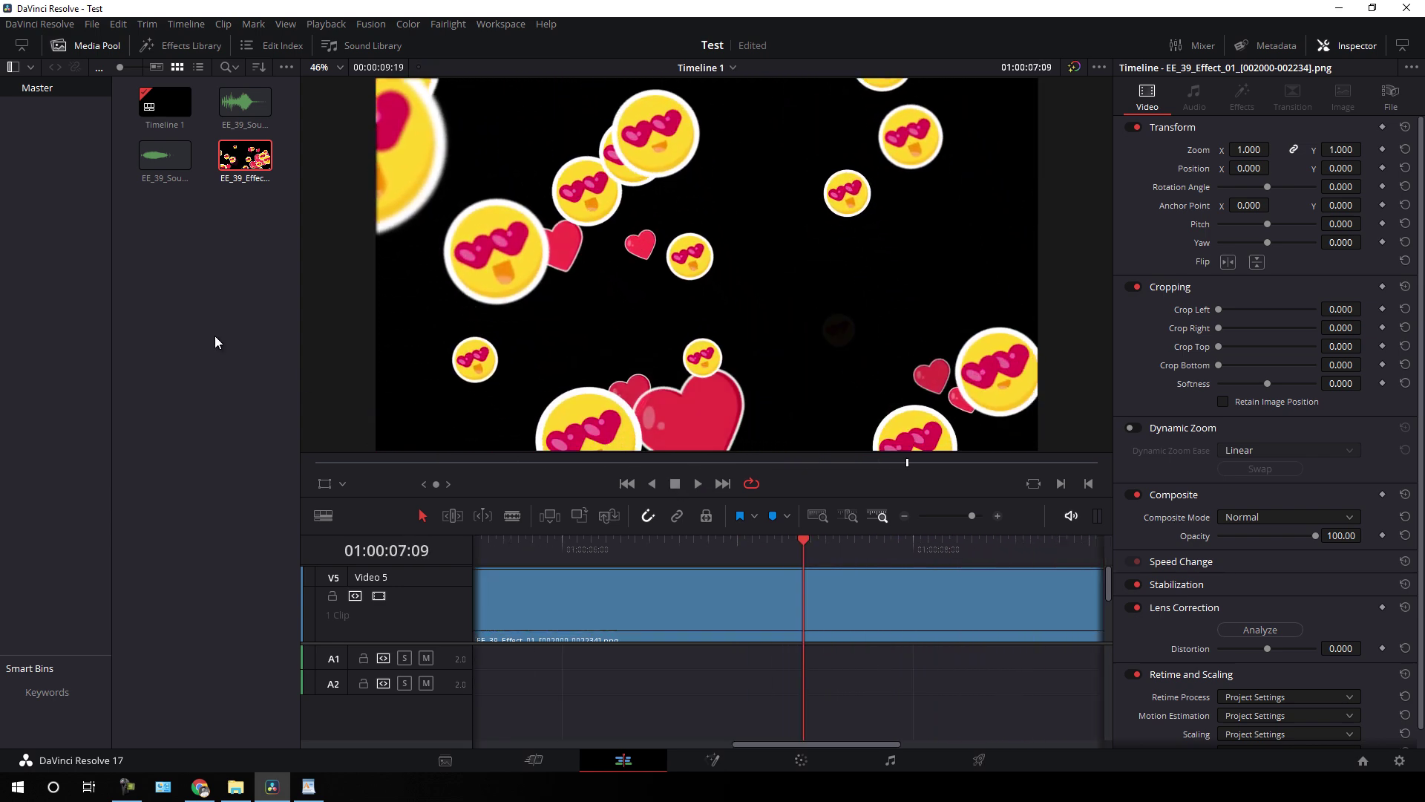
- Import all frames of the EE_39_Effect_05 image sequence into the Media Pool
{"action": "right_click", "coordinate": [190, 263]}
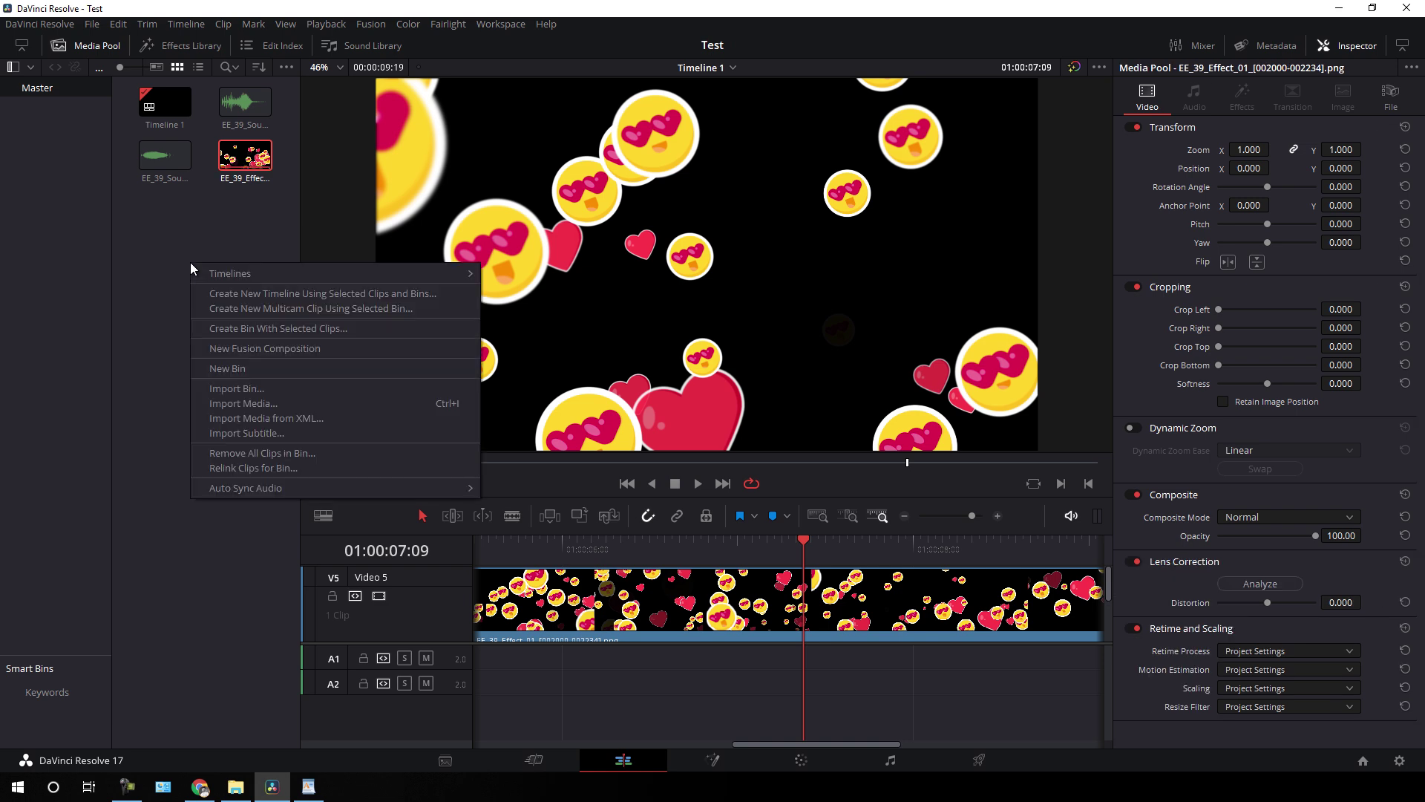
{"action": "left_click", "coordinate": [255, 403]}
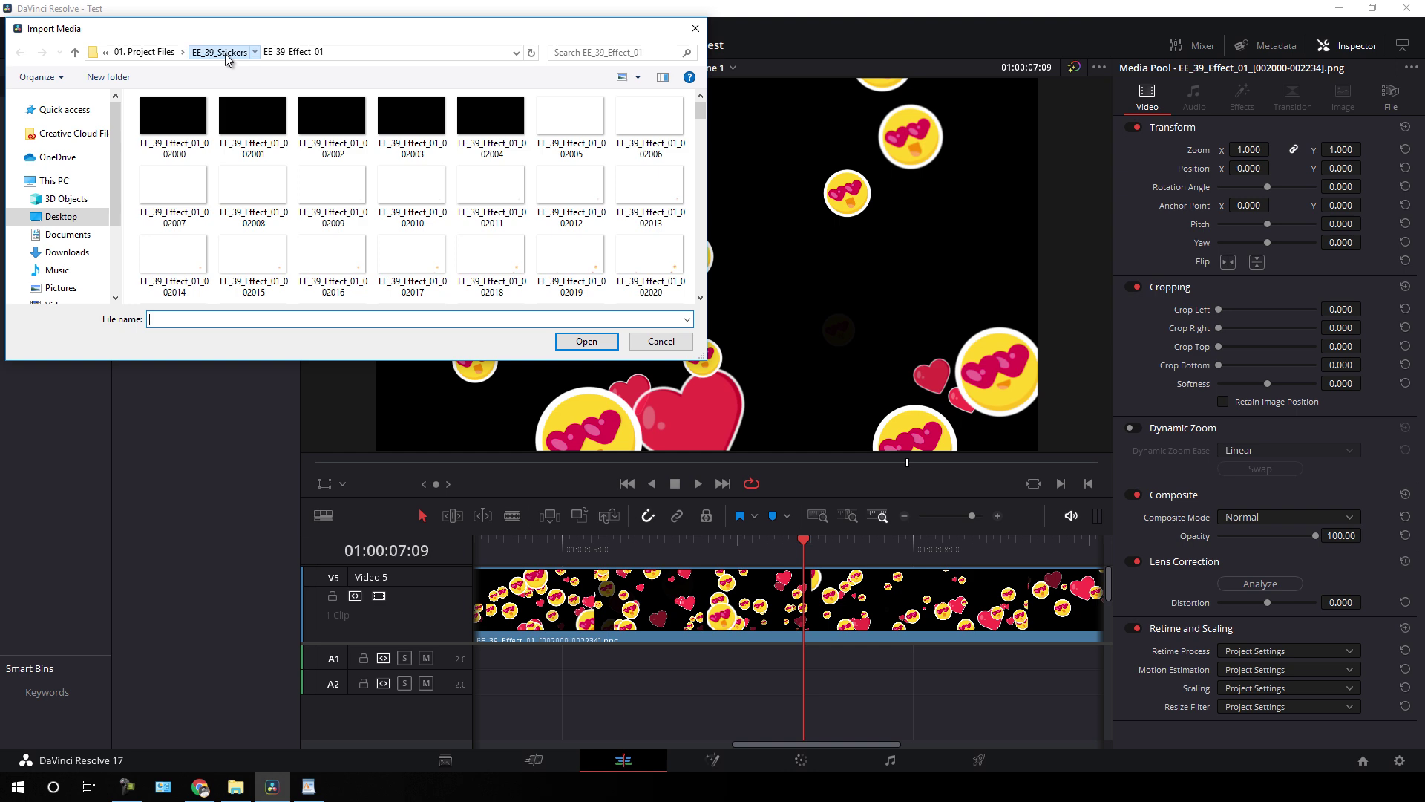
{"action": "left_click", "coordinate": [226, 54]}
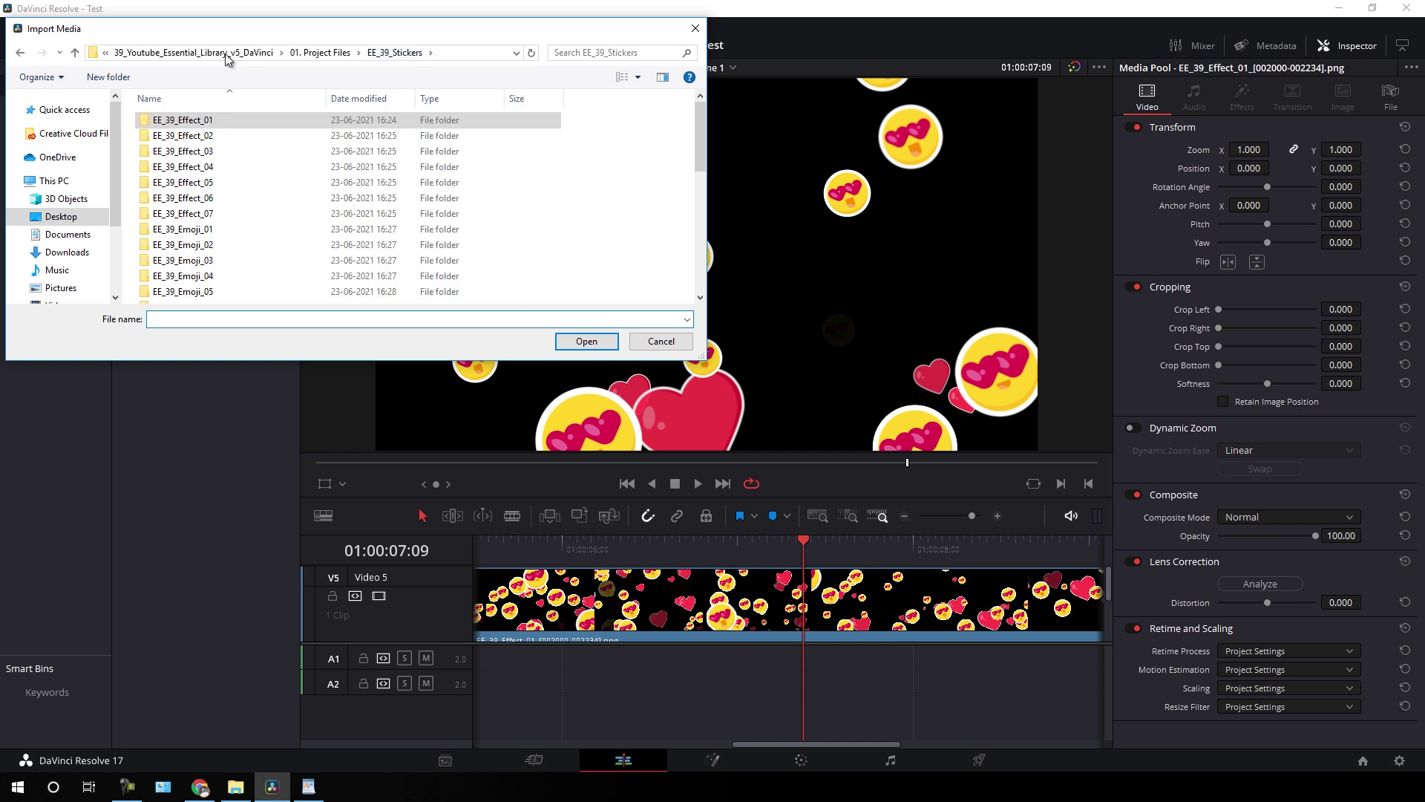
{"action": "double_click", "coordinate": [217, 184]}
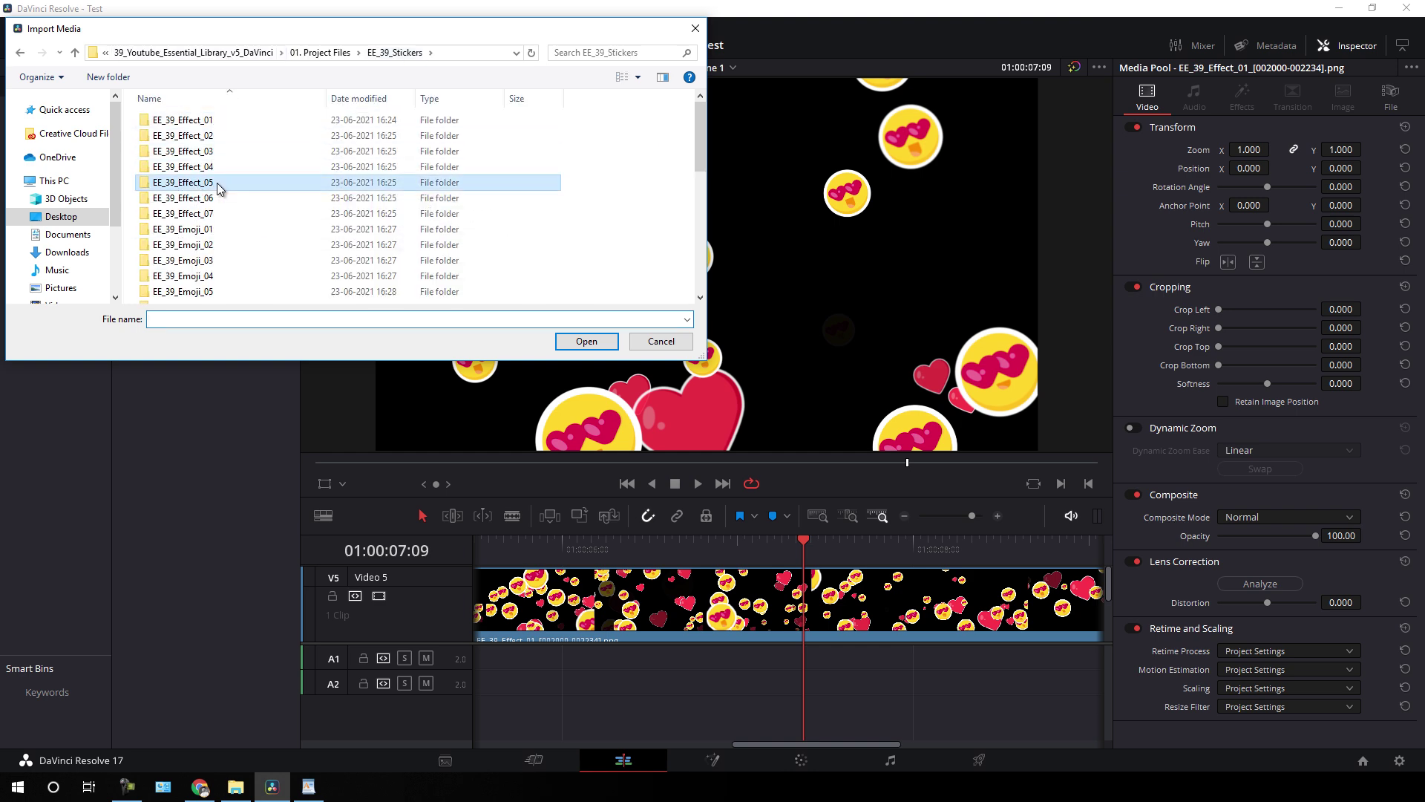
{"action": "left_click", "coordinate": [210, 186]}
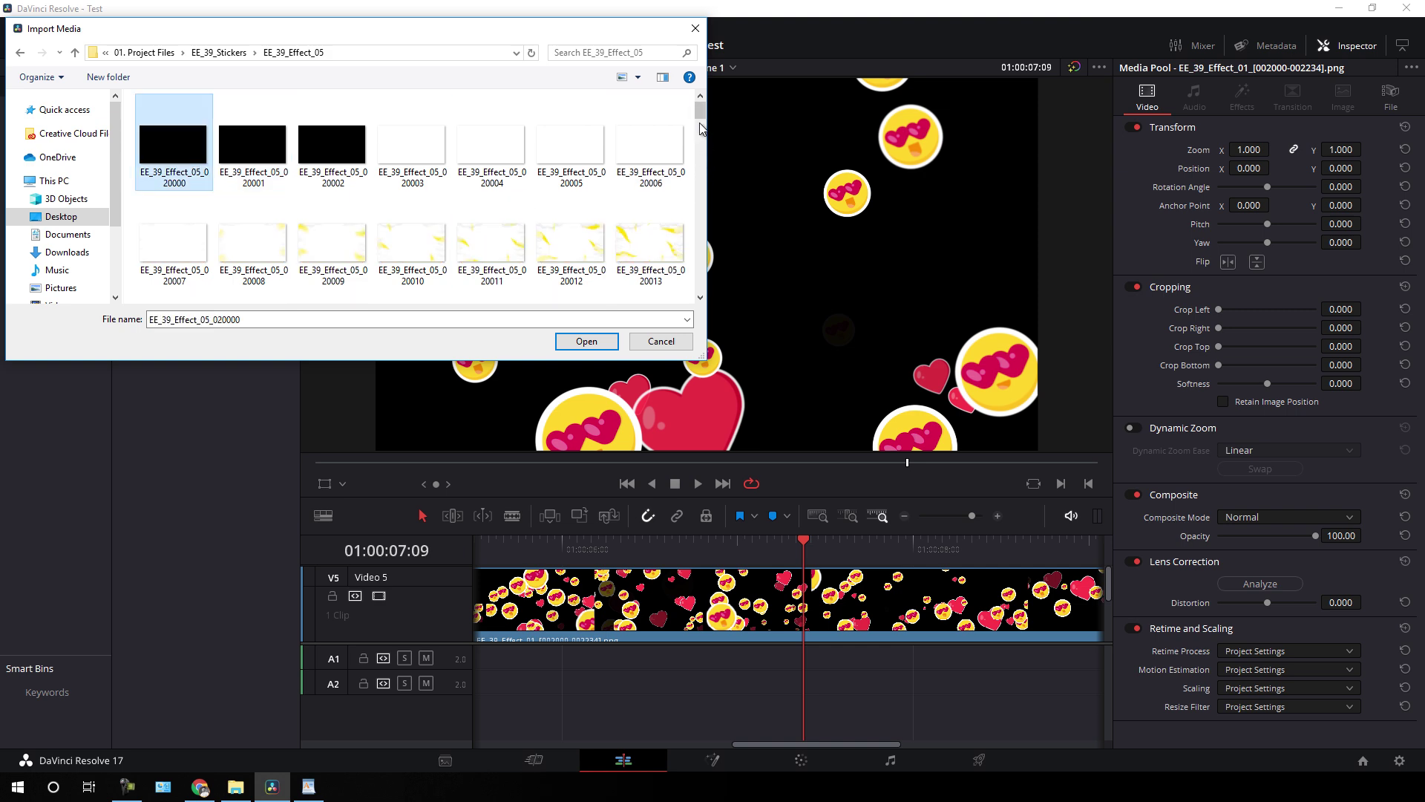
{"action": "left_click_drag", "start_coordinate": [700, 113], "coordinate": [698, 317]}
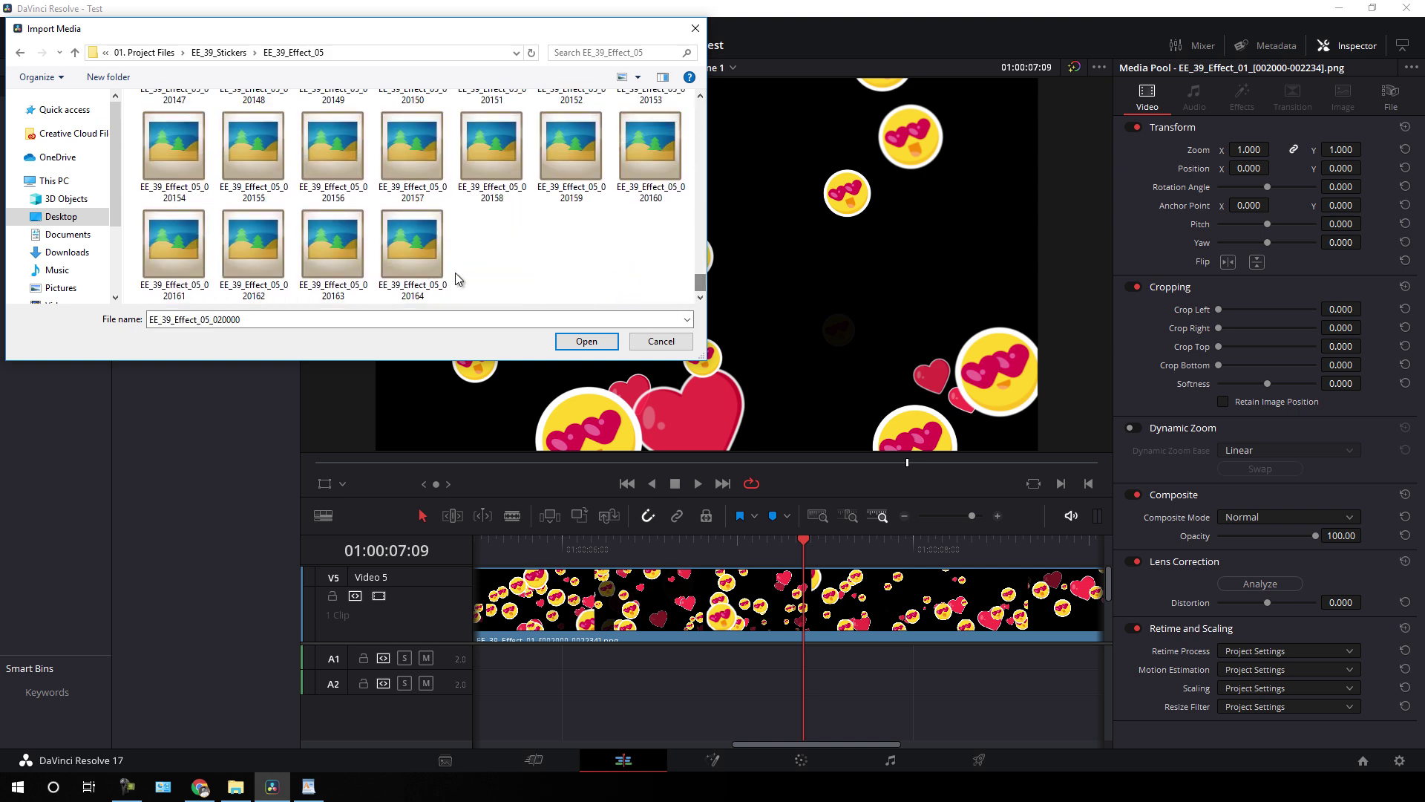
{"action": "left_click", "coordinate": [412, 245], "text": "shift"}
{"action": "left_click", "coordinate": [586, 340]}
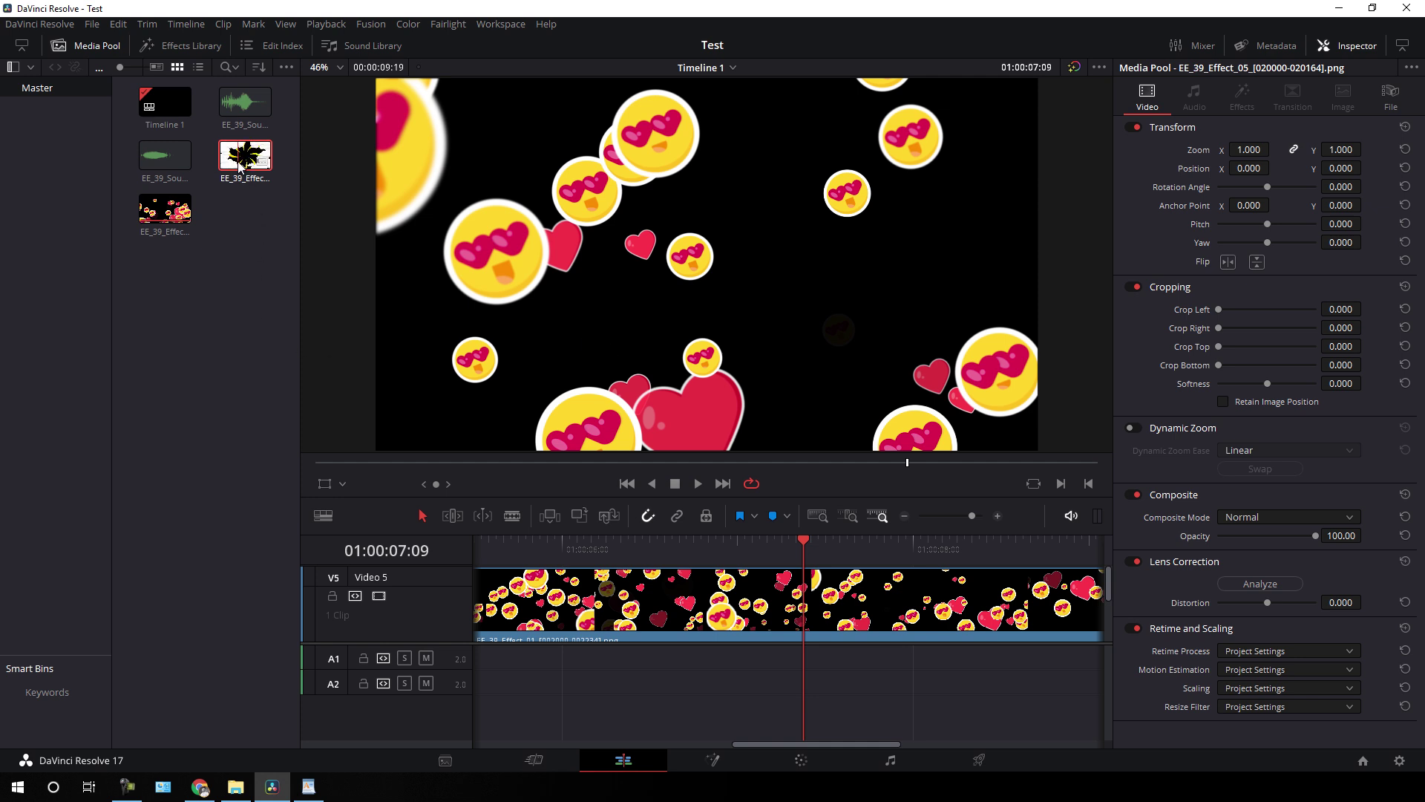
- Replace the hearts clip on Video 5 with EE_39_Effect_05 and scrub to preview it
{"action": "left_click", "coordinate": [594, 608]}
{"action": "key", "text": "Delete"}
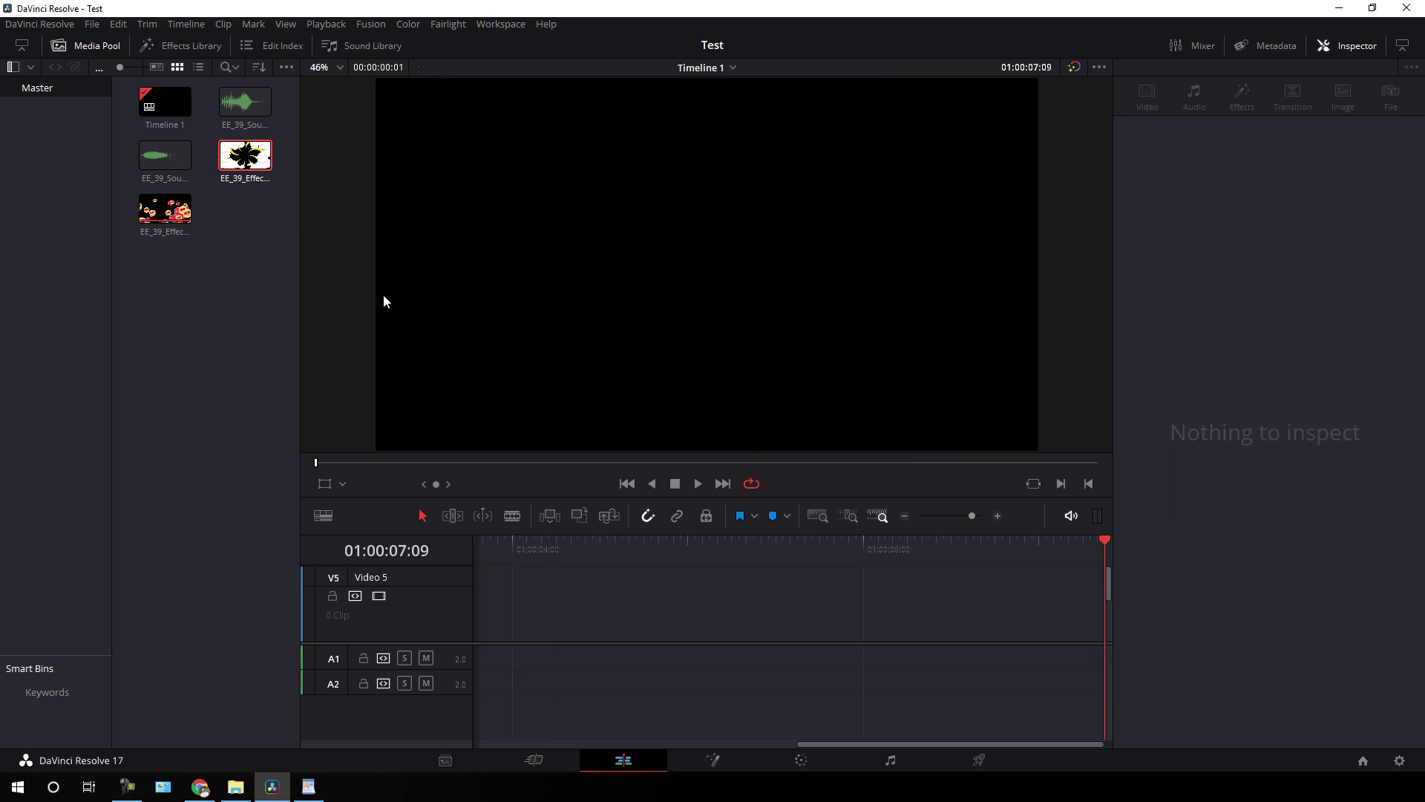
{"action": "left_click_drag", "start_coordinate": [254, 165], "coordinate": [618, 613]}
{"action": "left_click_drag", "start_coordinate": [692, 743], "coordinate": [542, 750]}
{"action": "left_click_drag", "start_coordinate": [932, 610], "coordinate": [674, 613]}
{"action": "left_click_drag", "start_coordinate": [613, 555], "coordinate": [719, 553]}
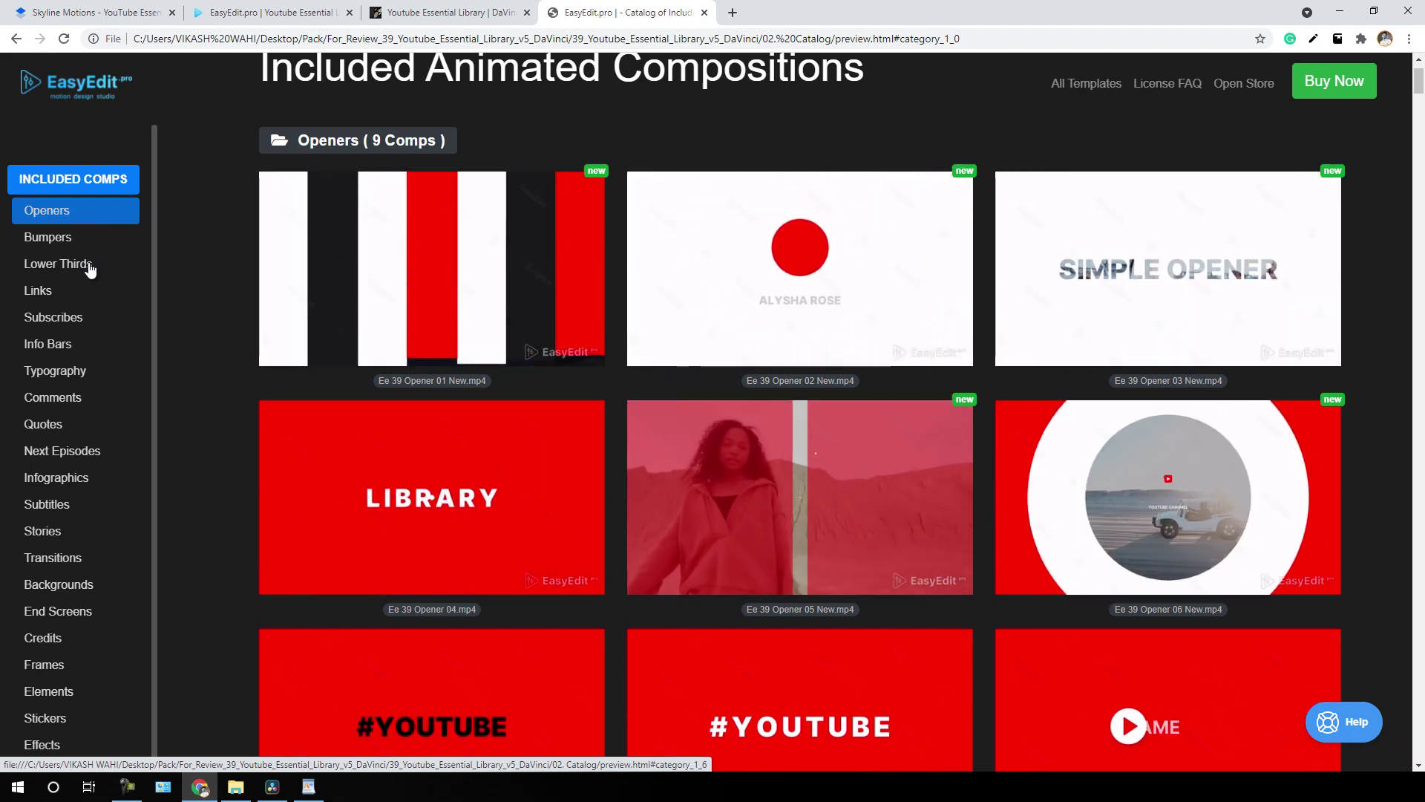
- Browse the catalog categories from Lower Thirds through Subscribes, Typography, Quotes, Infographics and Stories
{"action": "left_click", "coordinate": [89, 270]}
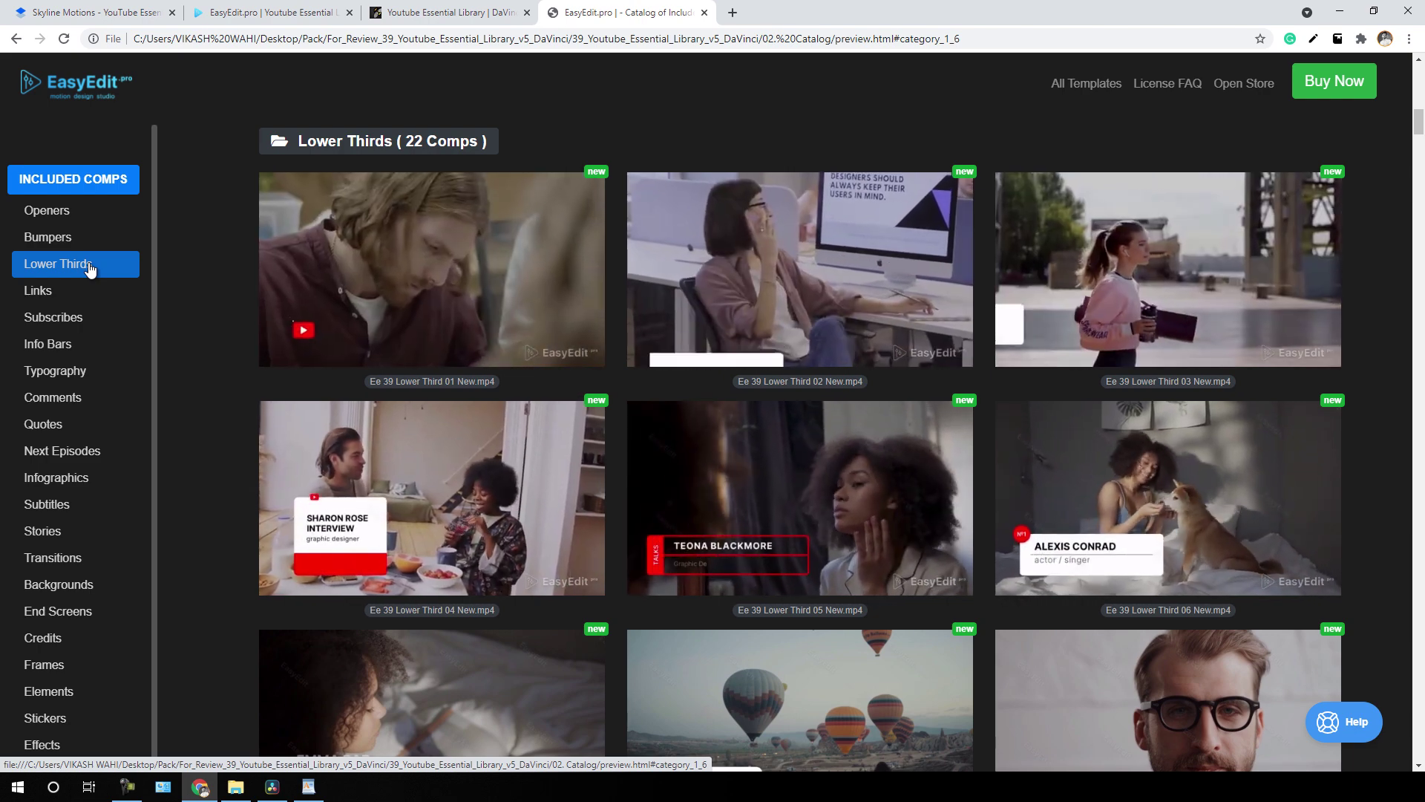
{"action": "left_click", "coordinate": [91, 325]}
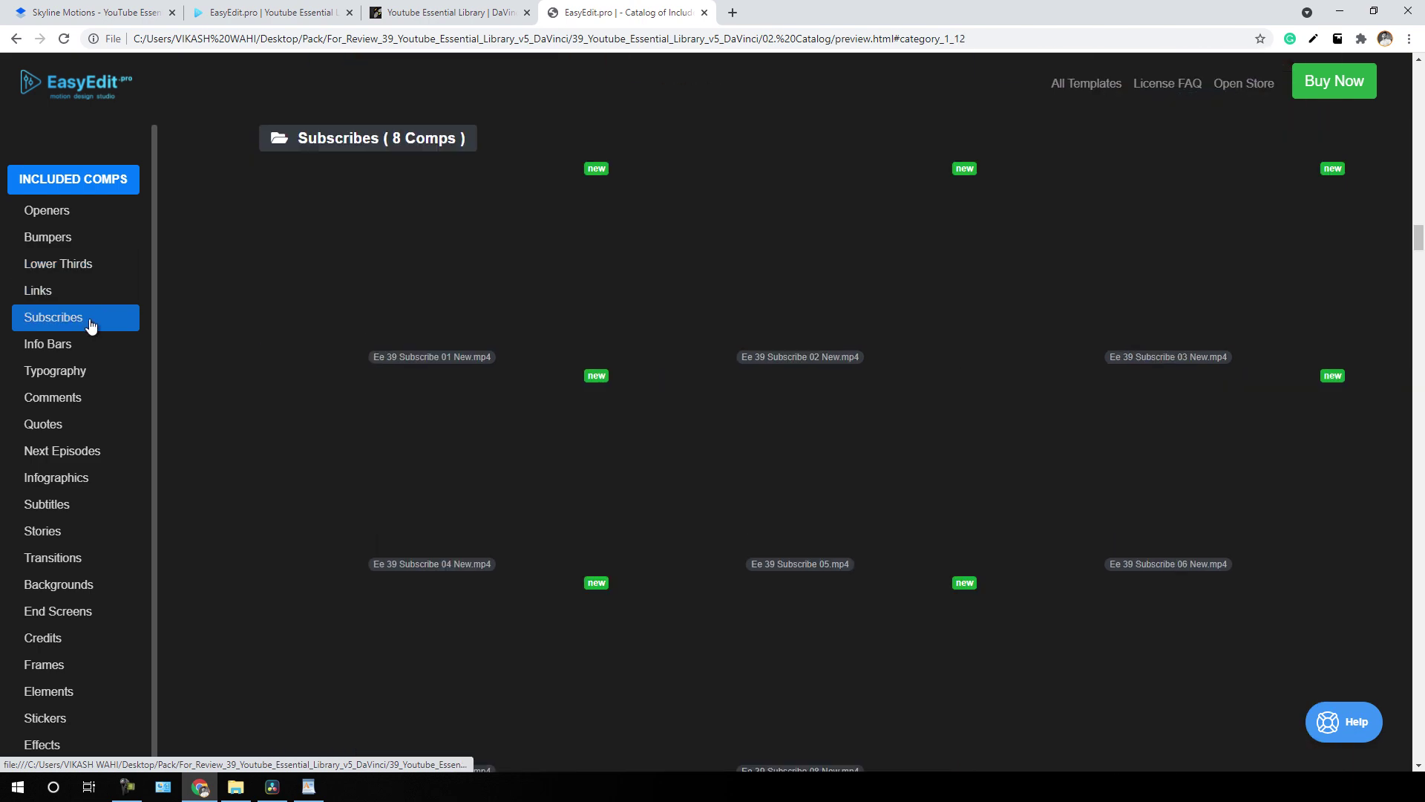
{"action": "left_click", "coordinate": [93, 373]}
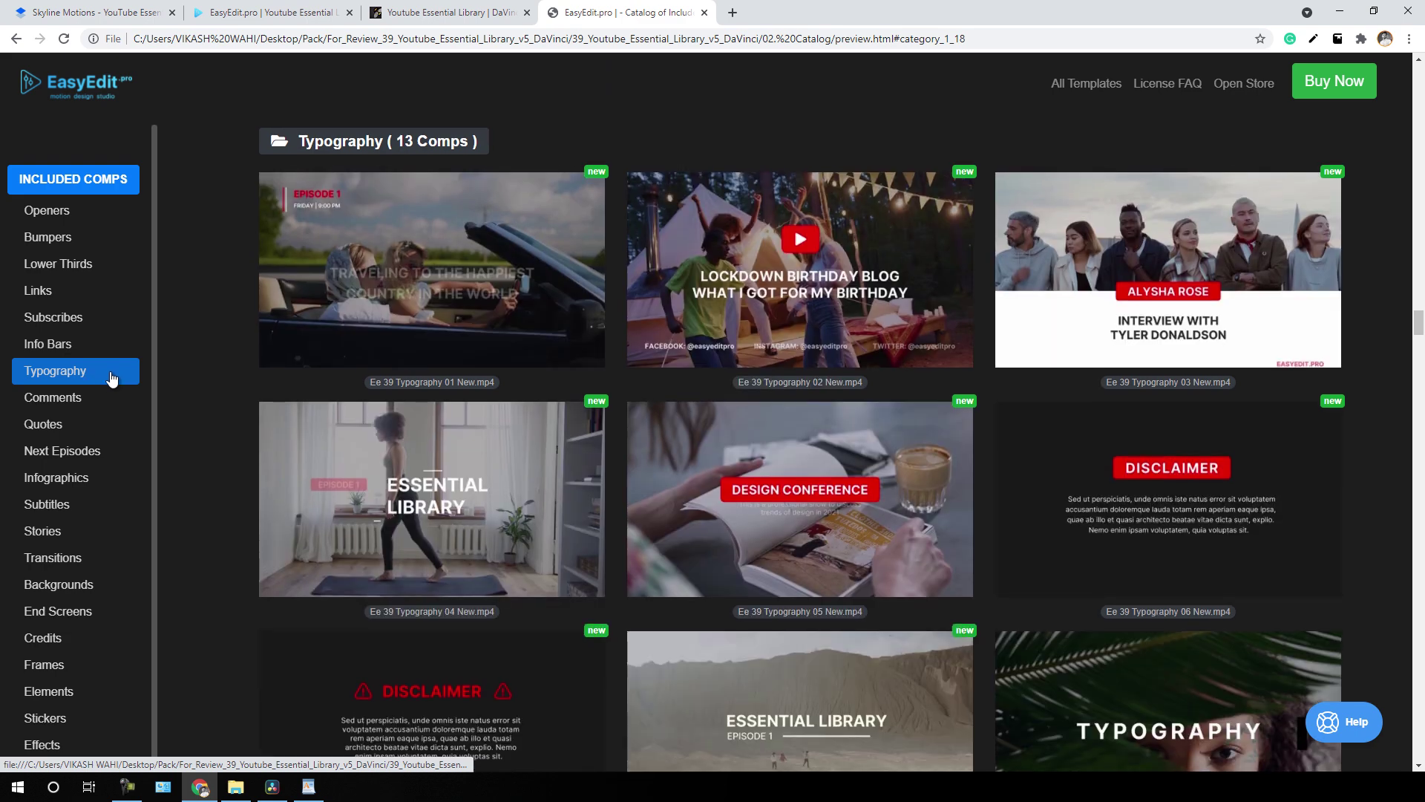
{"action": "left_click", "coordinate": [123, 397]}
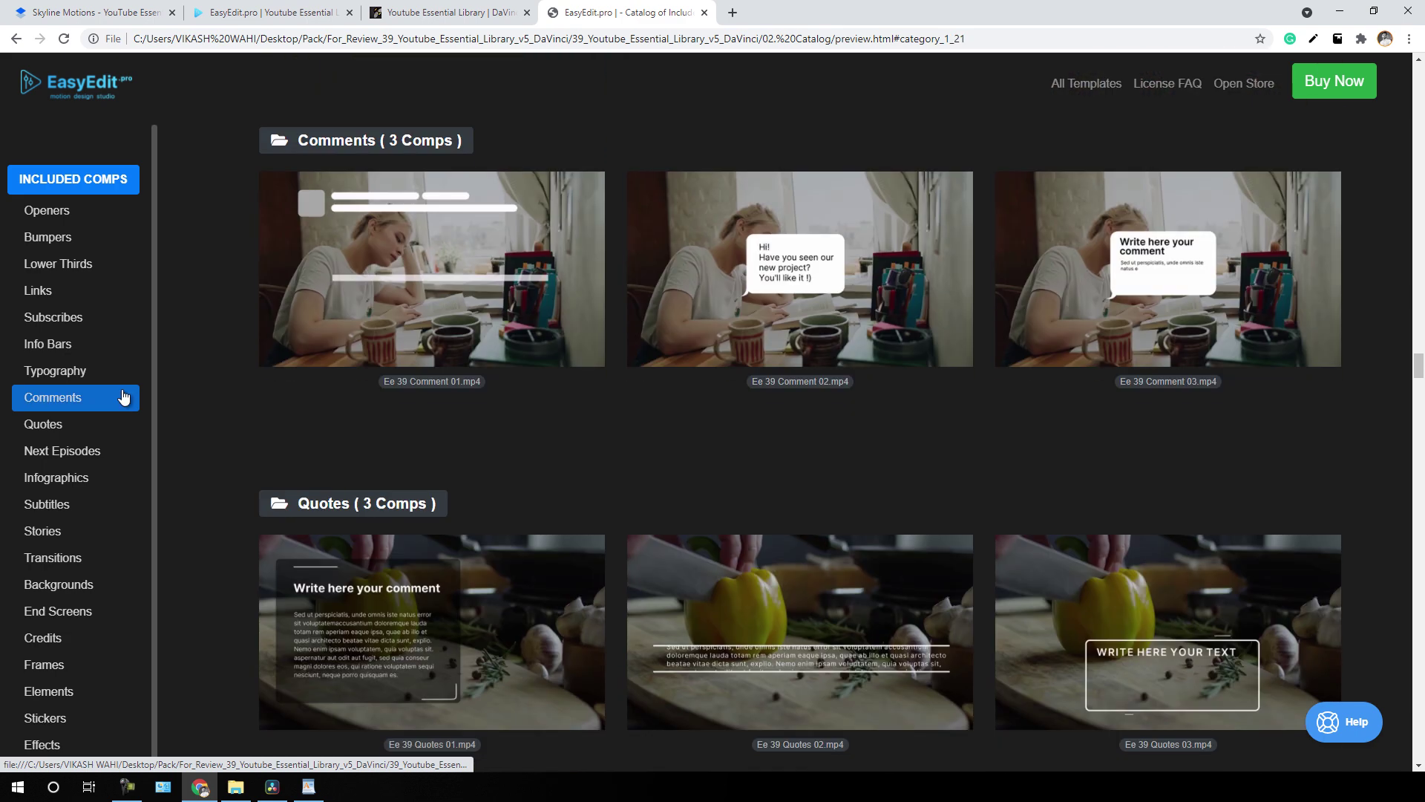
{"action": "left_click", "coordinate": [119, 420]}
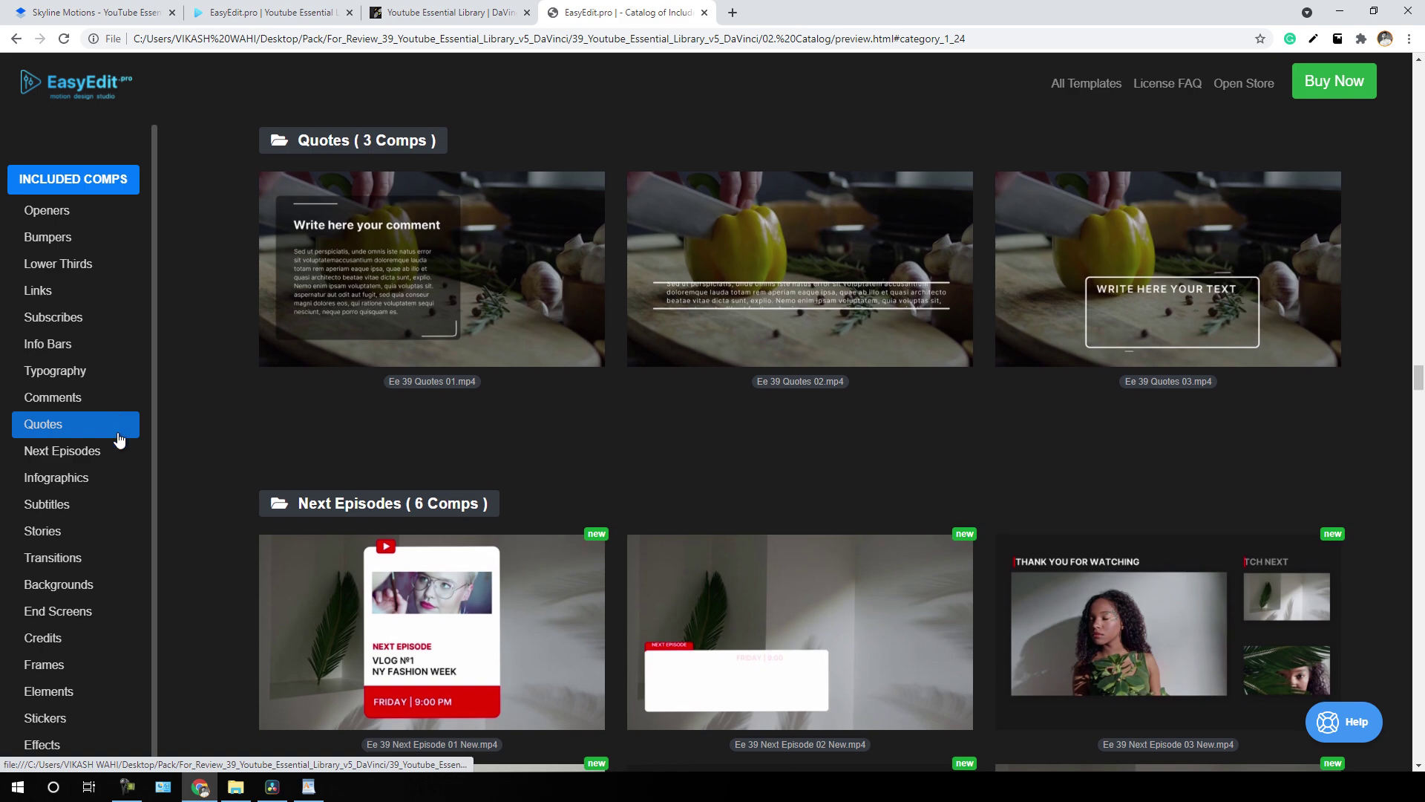
{"action": "left_click", "coordinate": [119, 449]}
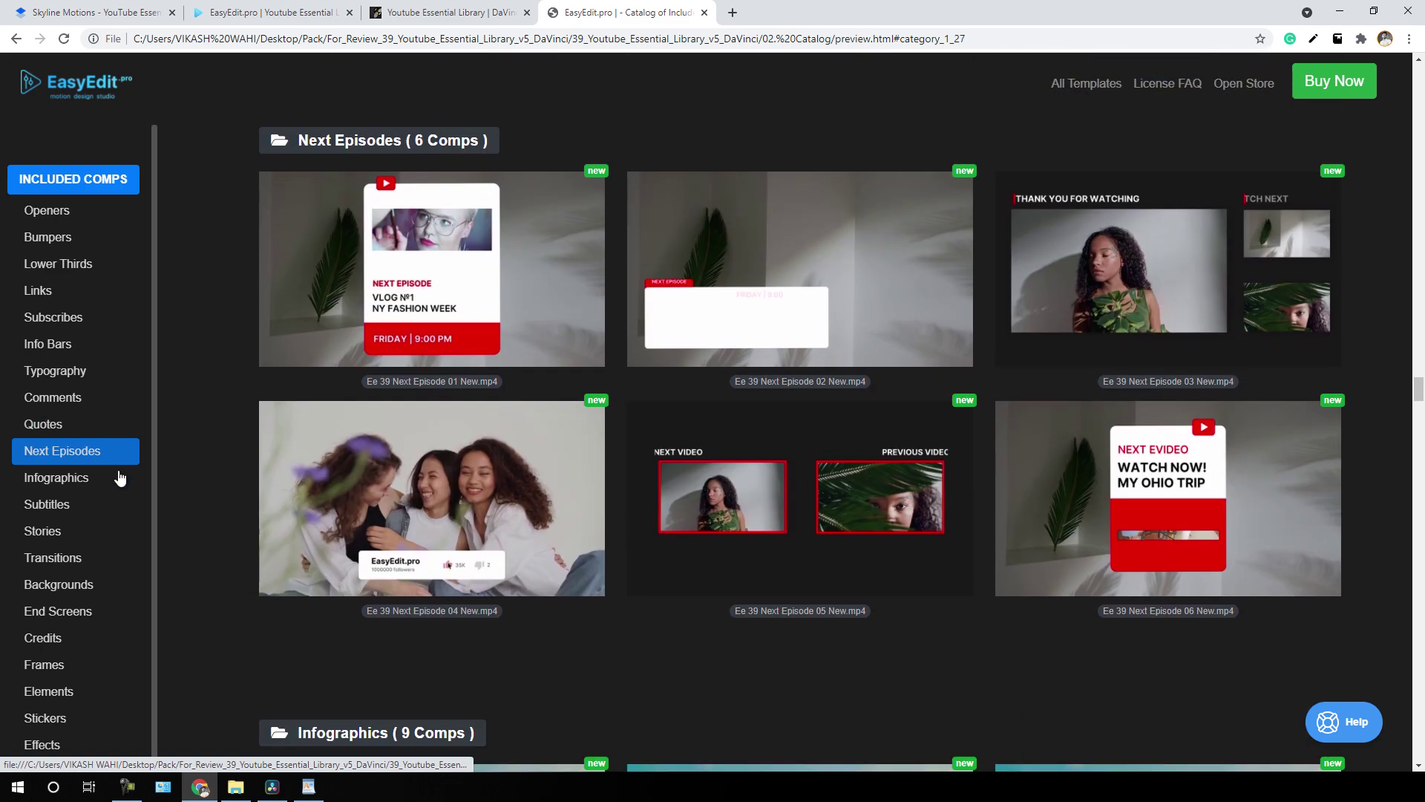
{"action": "left_click", "coordinate": [119, 479]}
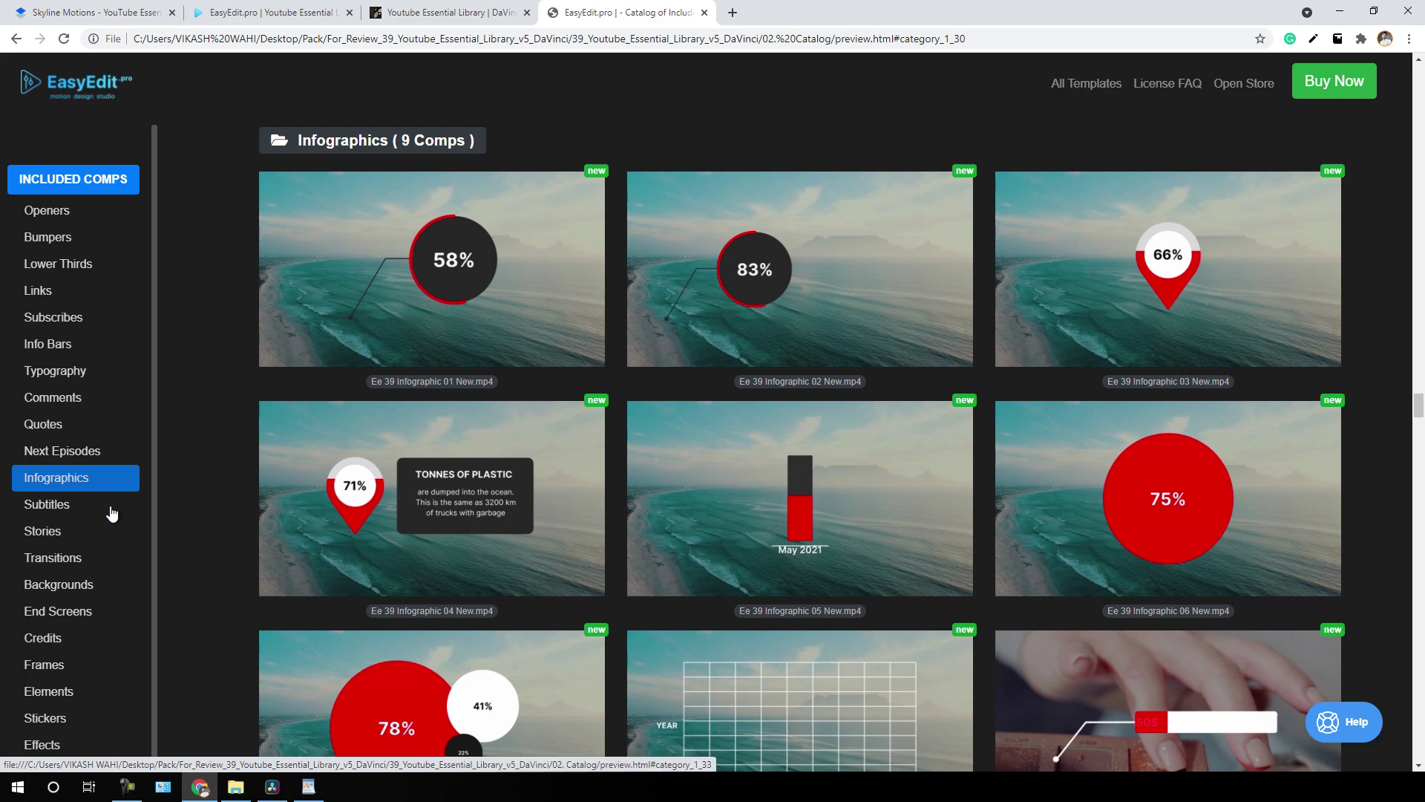
{"action": "left_click", "coordinate": [111, 513]}
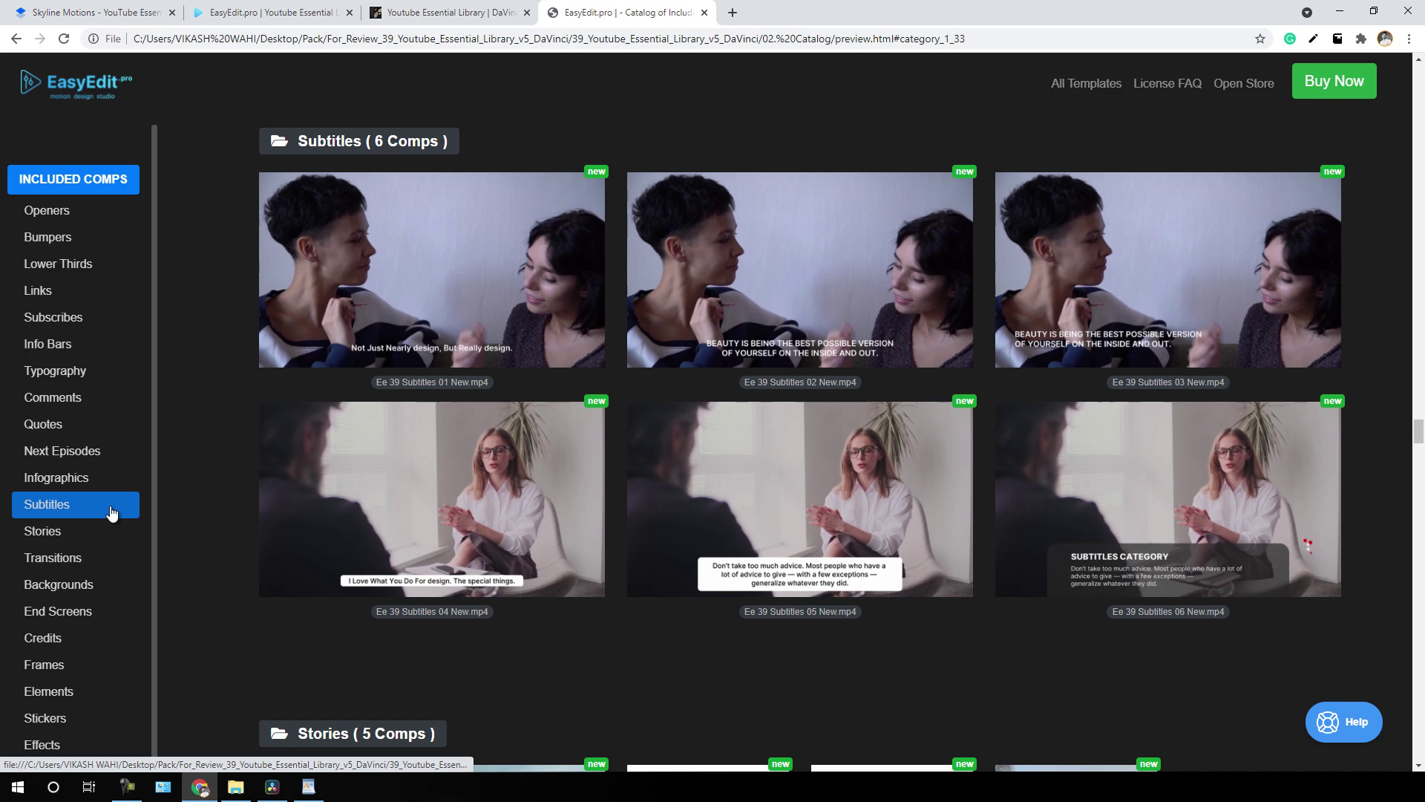
{"action": "left_click", "coordinate": [112, 533]}
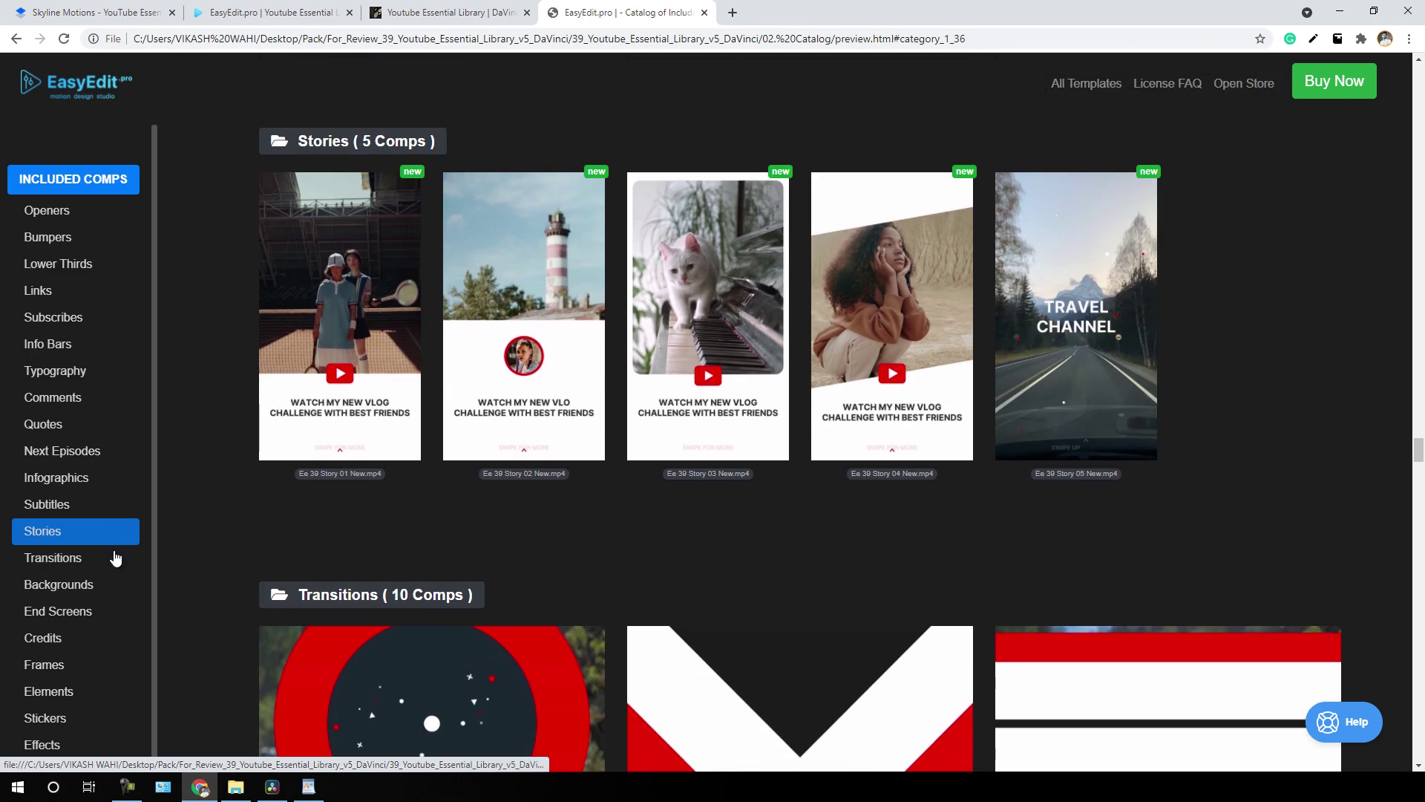
- Continue through Transitions, Backgrounds, End Screens, Credits, Frames, Elements and Stickers to Effects
{"action": "left_click", "coordinate": [116, 567]}
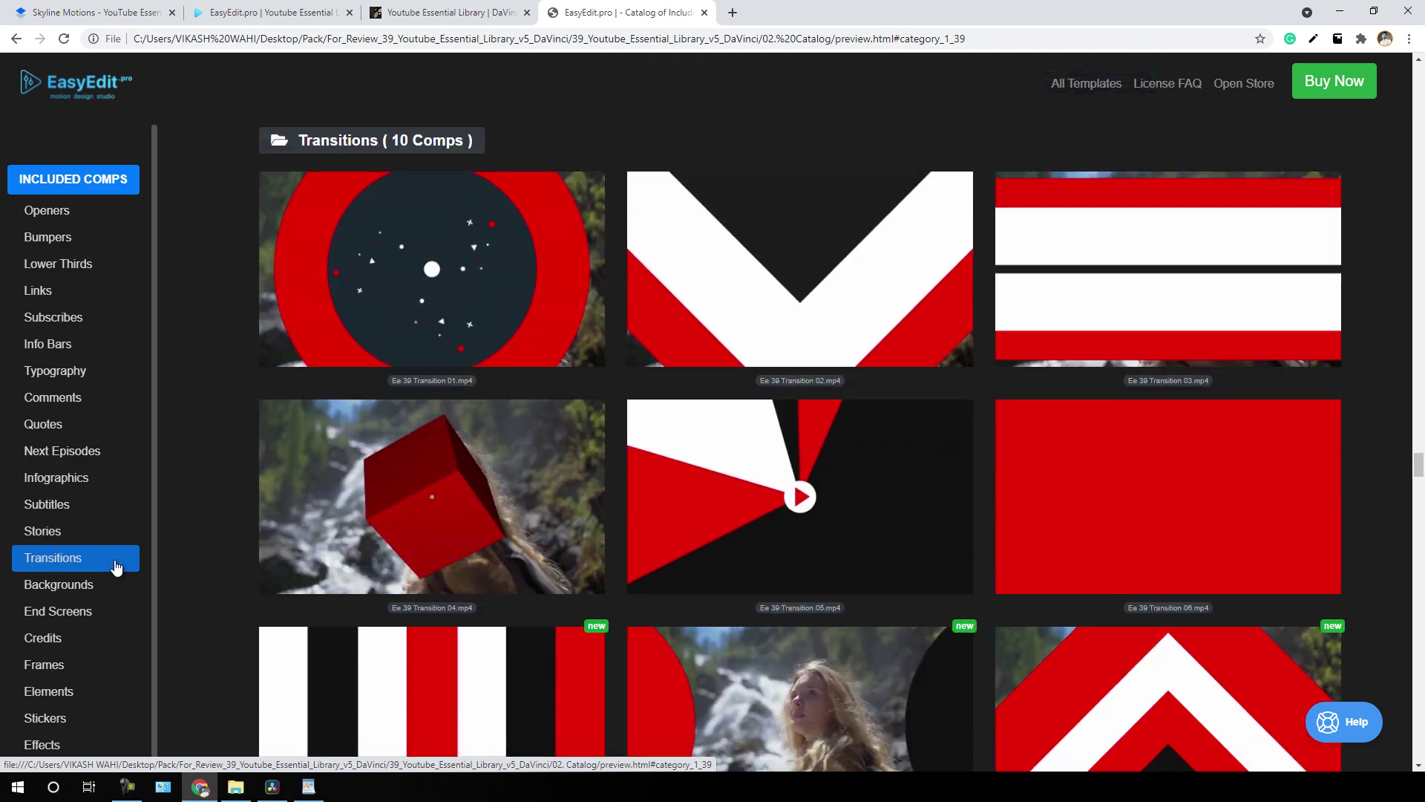
{"action": "left_click", "coordinate": [117, 590]}
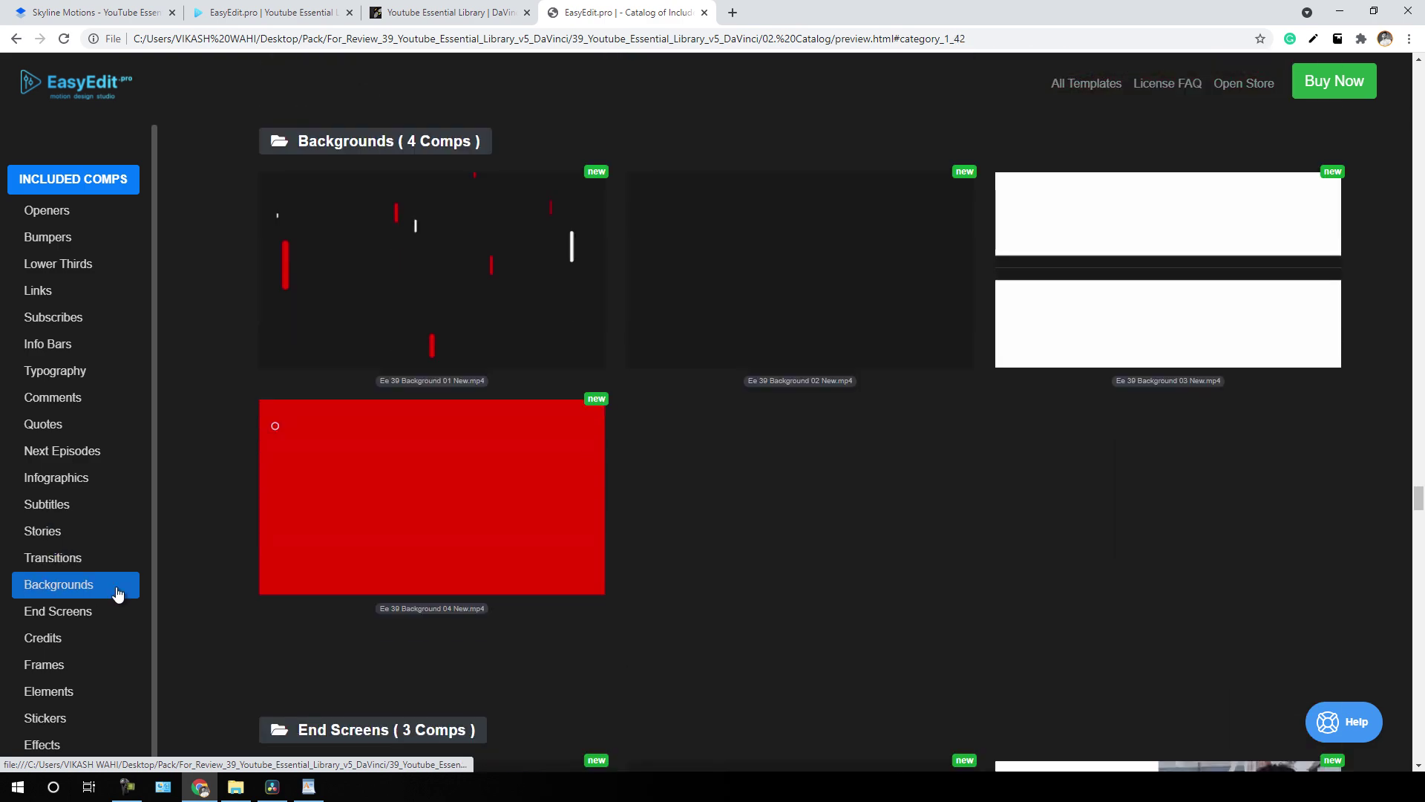
{"action": "left_click", "coordinate": [117, 614]}
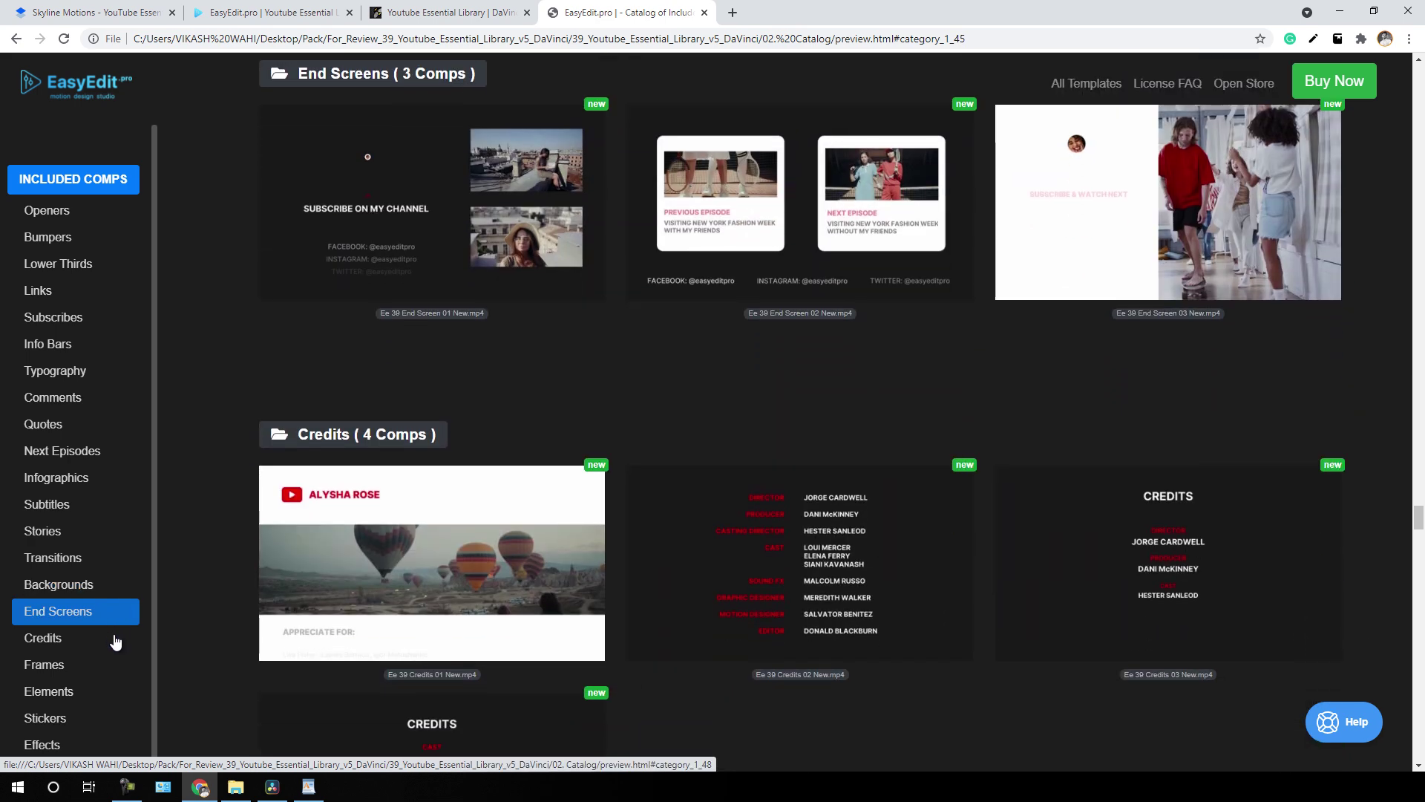
{"action": "left_click", "coordinate": [117, 641]}
{"action": "left_click", "coordinate": [112, 666]}
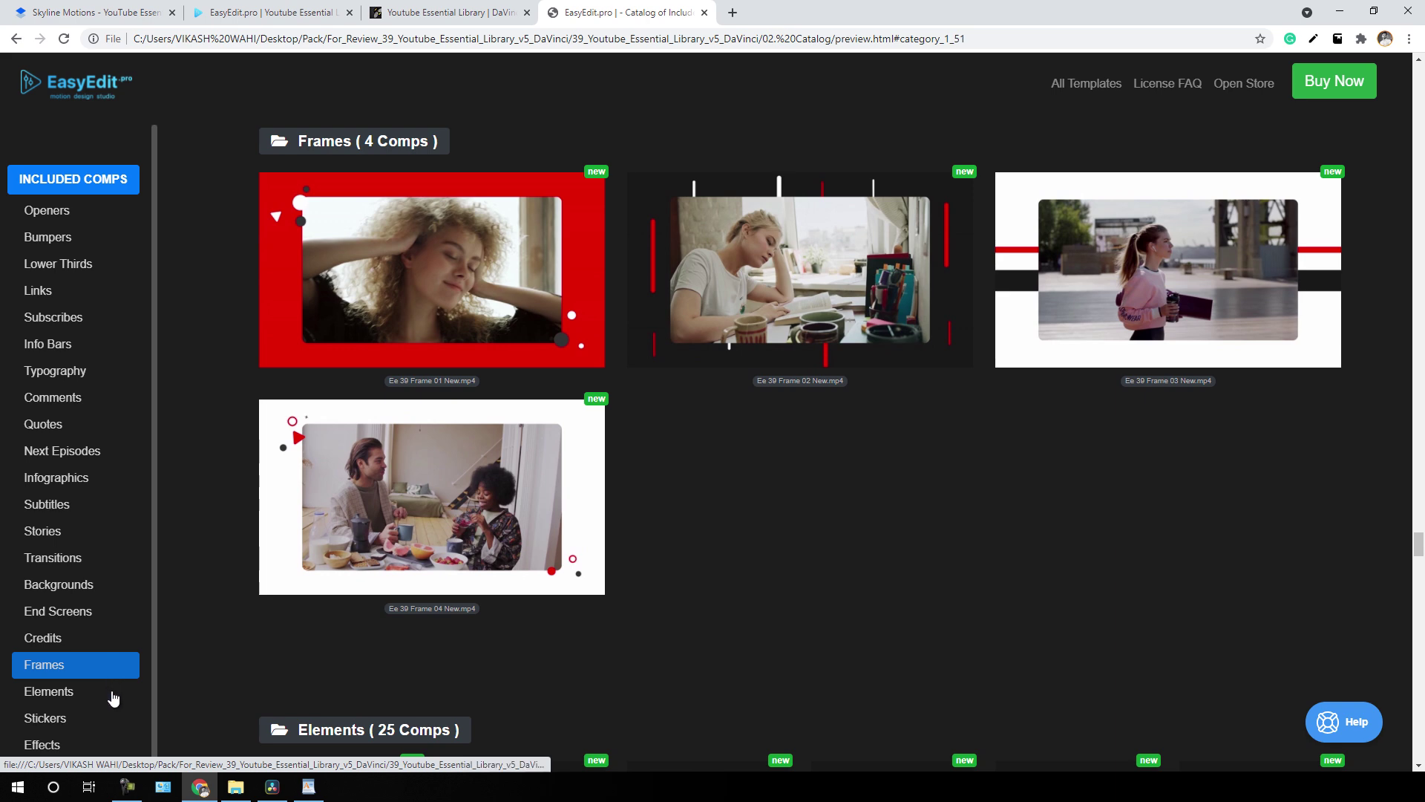
{"action": "left_click", "coordinate": [113, 694]}
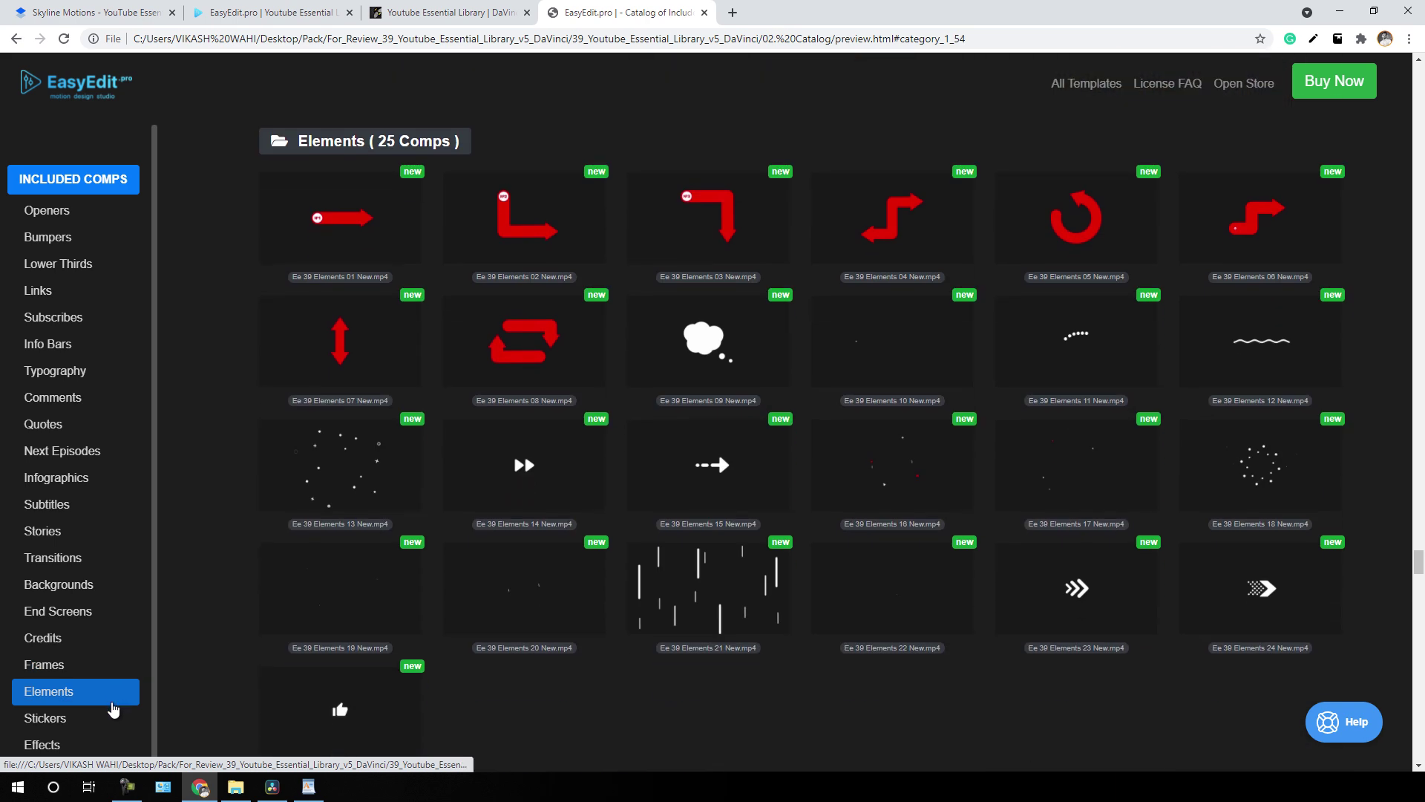
{"action": "left_click", "coordinate": [114, 726]}
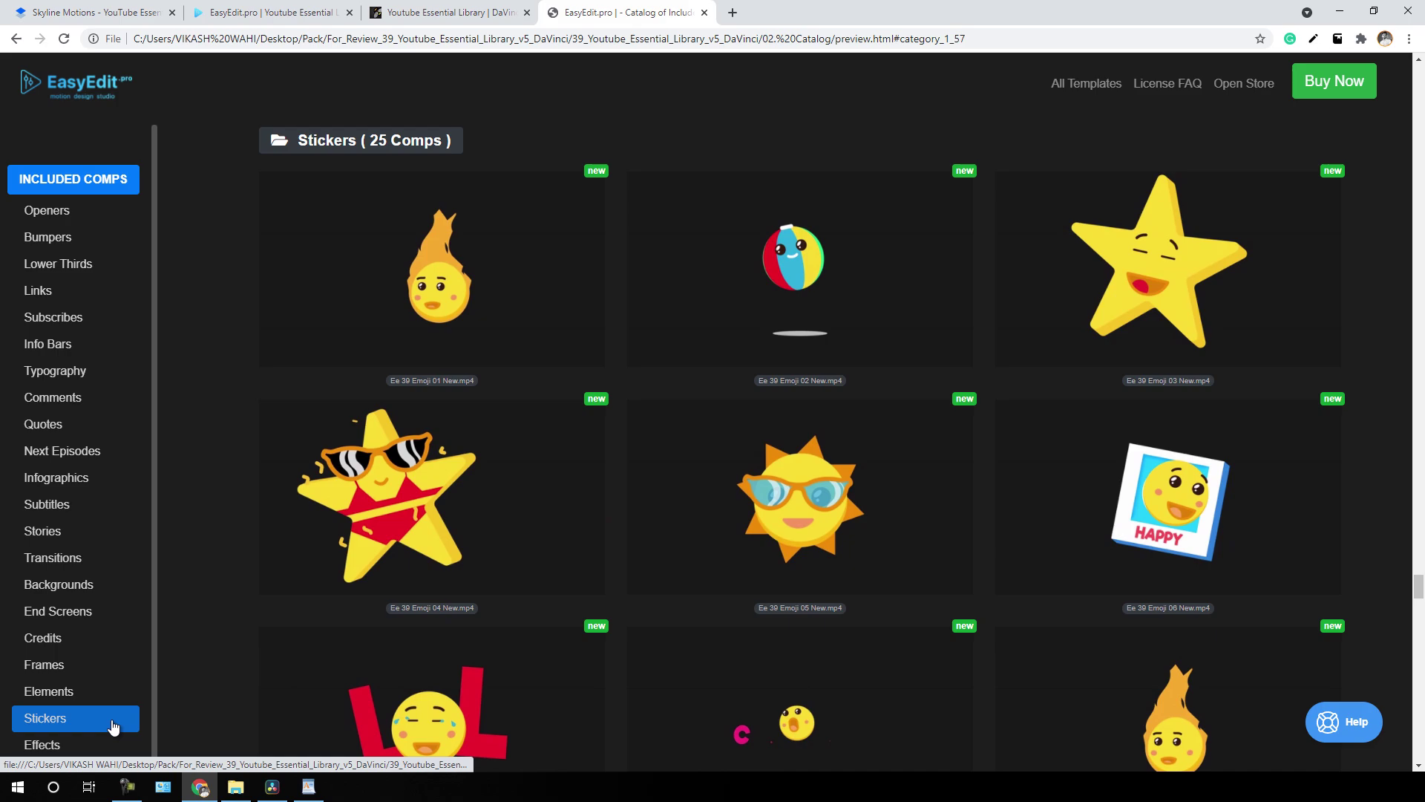
{"action": "left_click", "coordinate": [113, 746]}
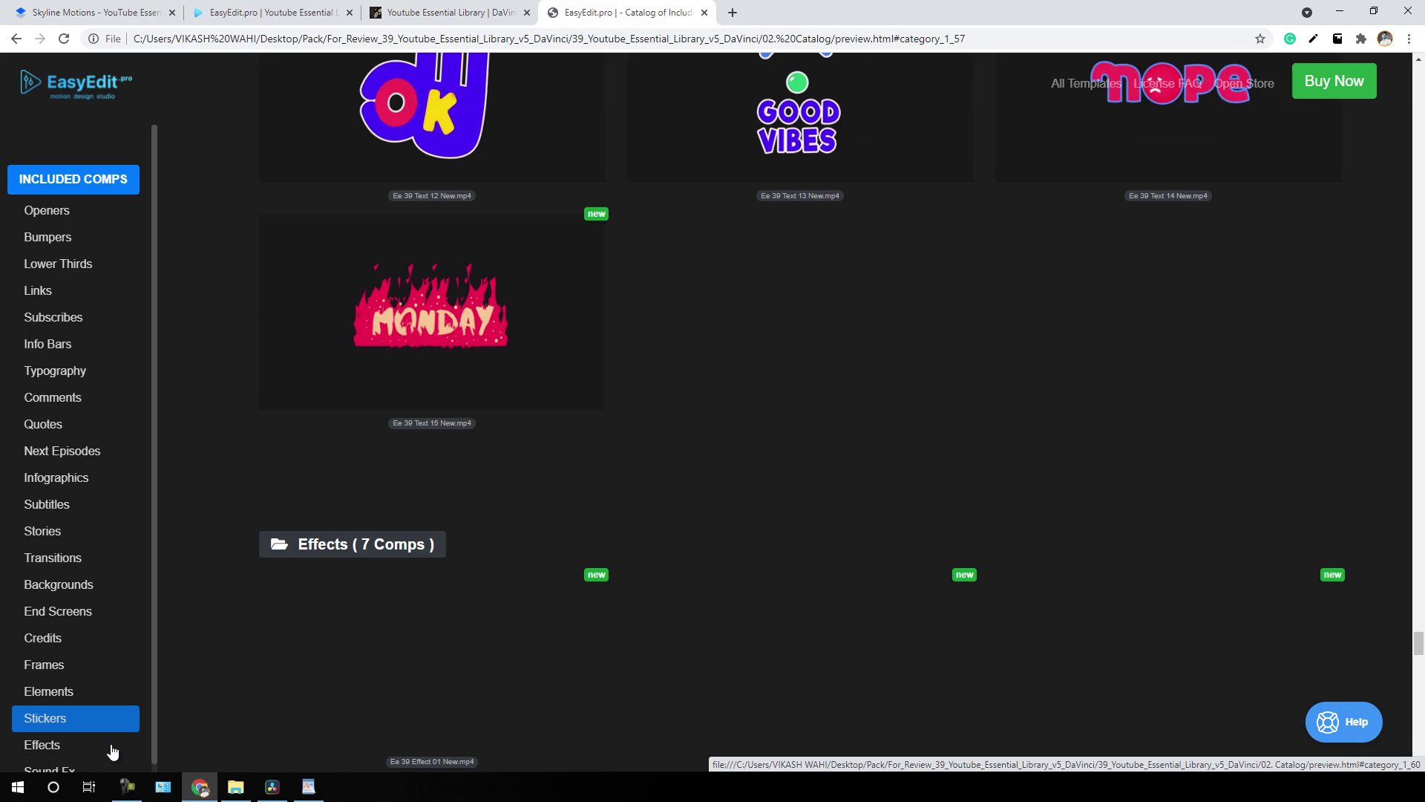